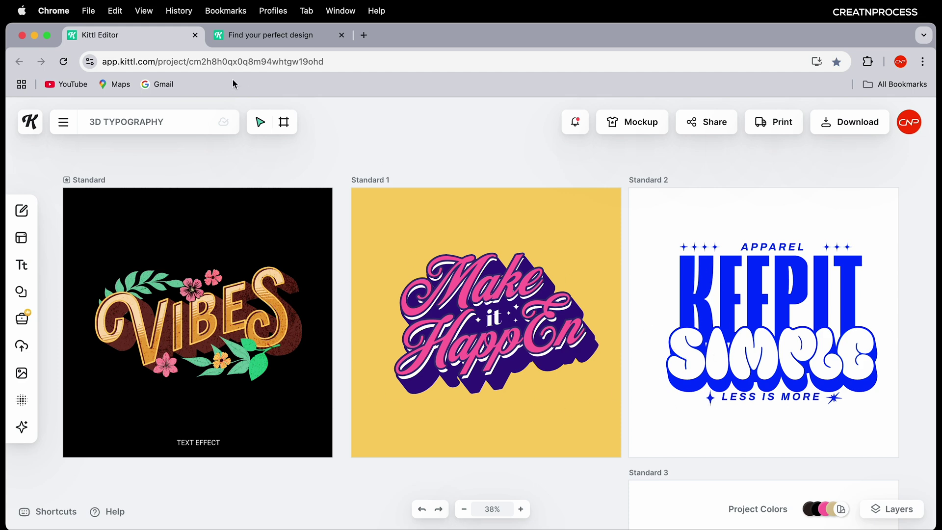
# Switch to the Kittl website and browse the template categories and trending designs on its home page
pyautogui.click(269, 35)
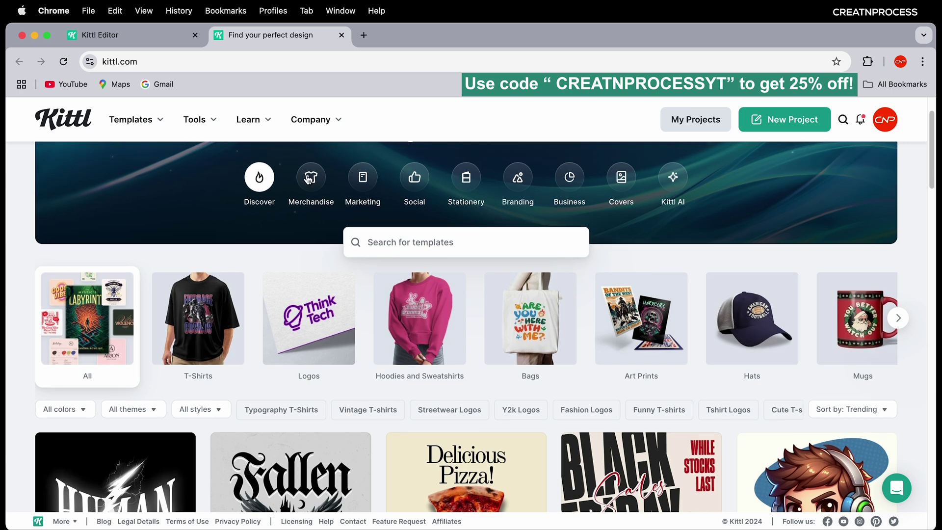
pyautogui.moveTo(156, 127)
pyautogui.scroll(-12, 491, 395)
pyautogui.scroll(3, 501, 382)
pyautogui.scroll(8, 501, 382)
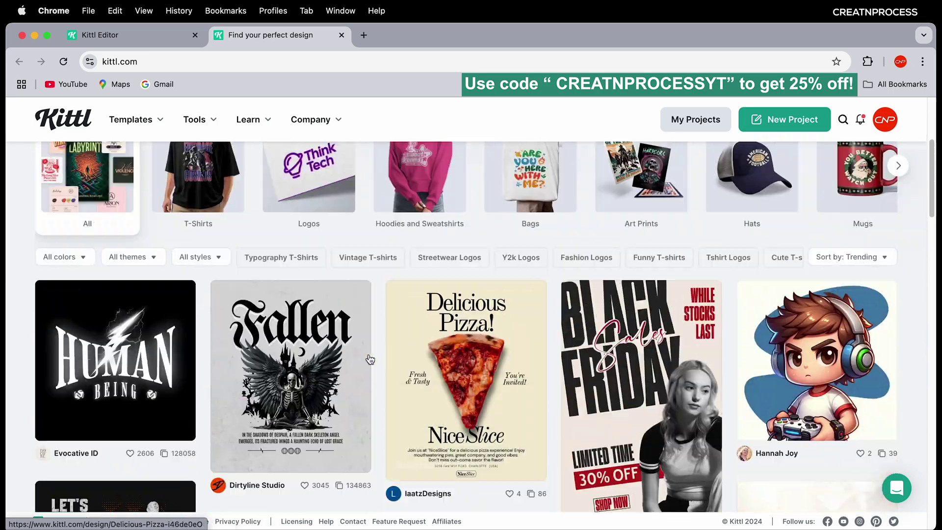
# Open the T-Shirts template category and browse its designs
pyautogui.click(185, 316)
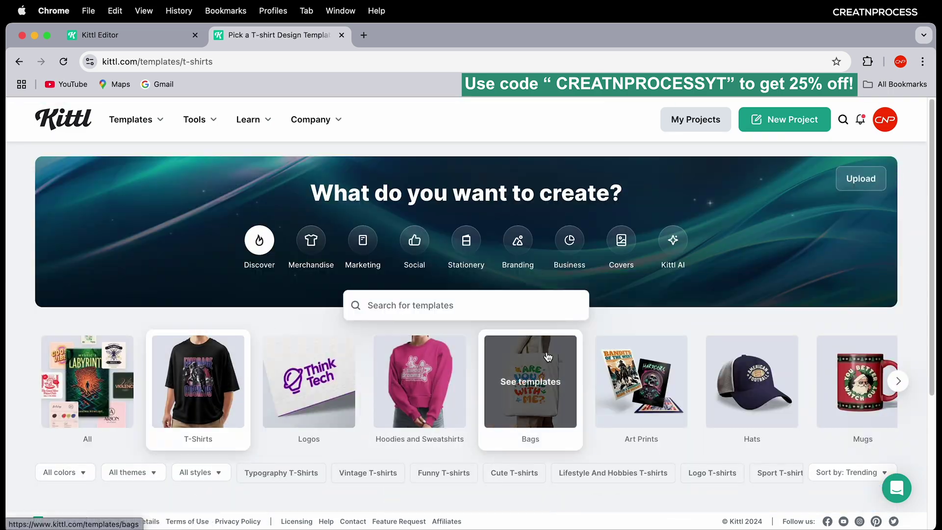
pyautogui.scroll(-8, 547, 351)
pyautogui.scroll(-15, 515, 357)
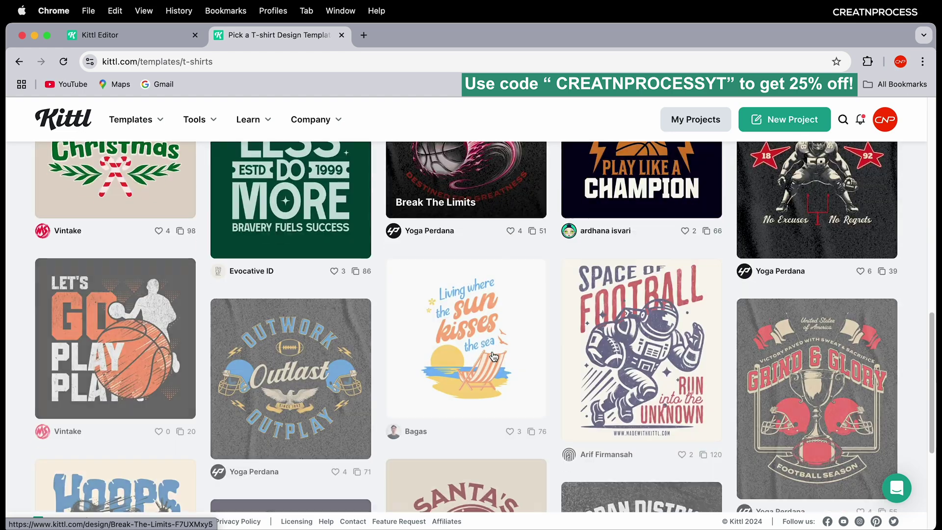
pyautogui.scroll(-8, 493, 356)
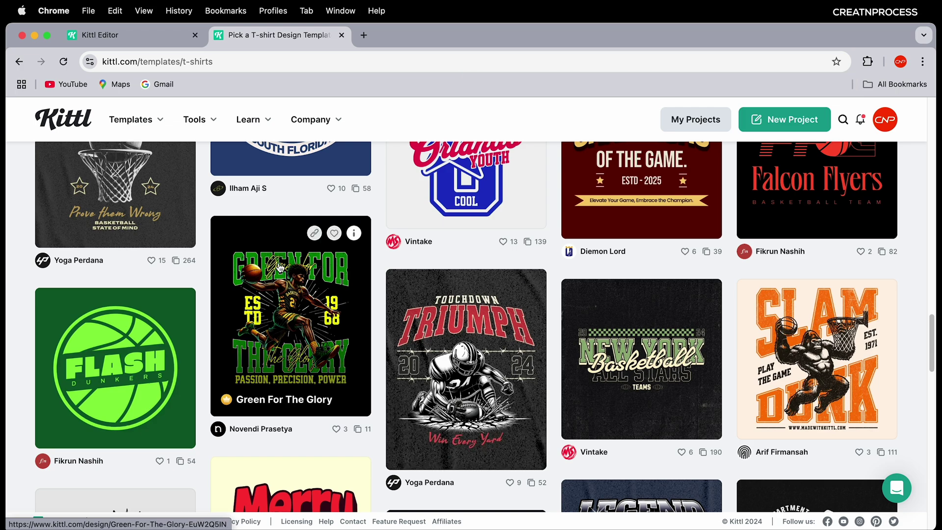
pyautogui.scroll(20, 312, 336)
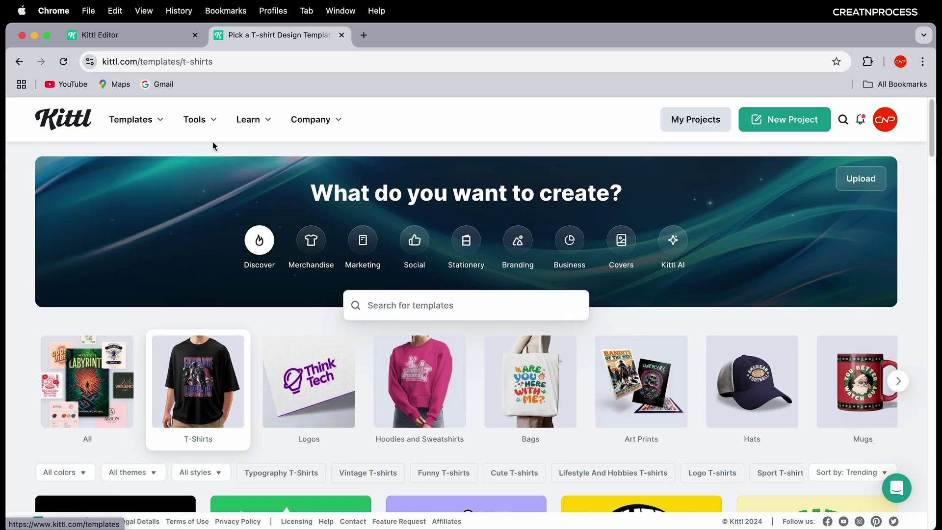
pyautogui.moveTo(210, 121)
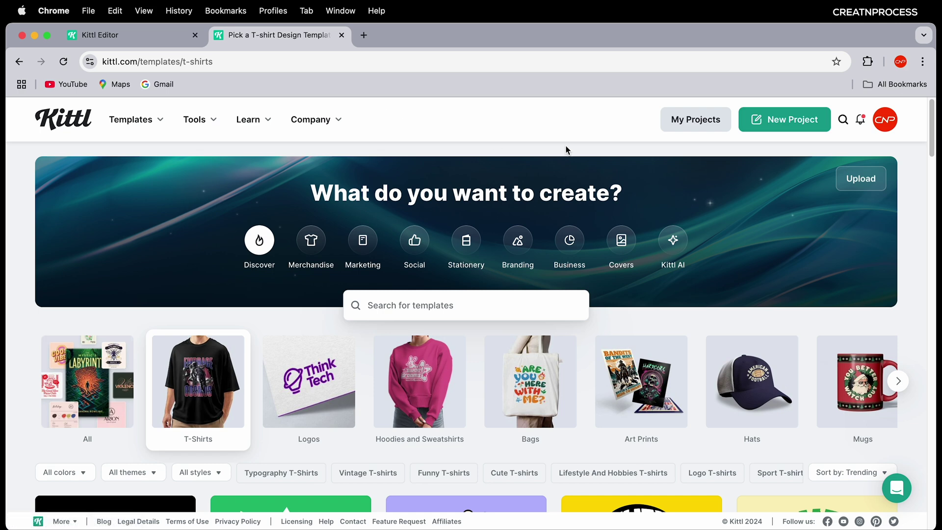
# Open the account's profile and projects page and look through the saved projects
pyautogui.click(886, 121)
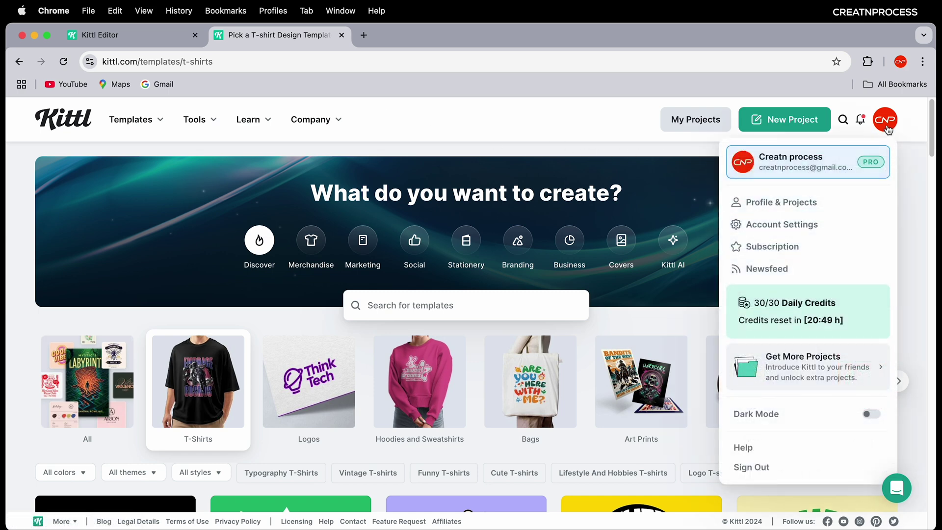
pyautogui.click(776, 202)
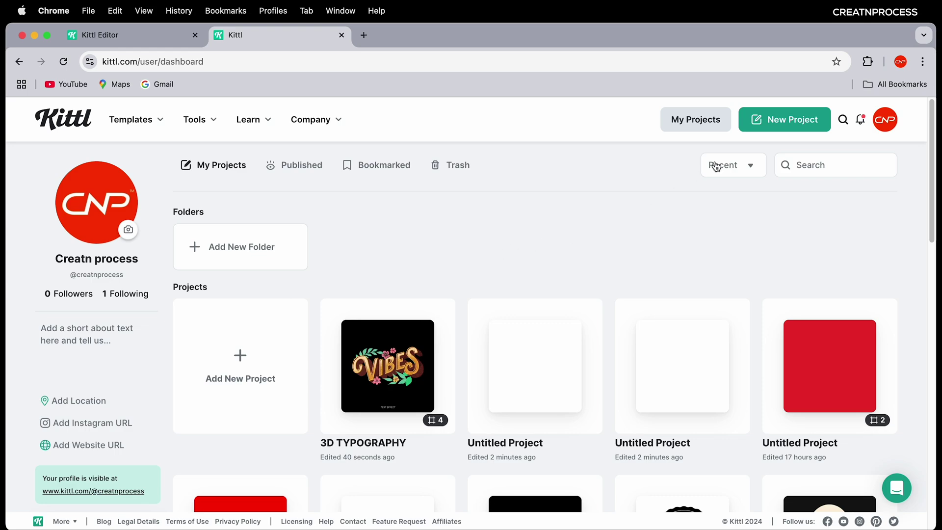
pyautogui.scroll(-10, 523, 314)
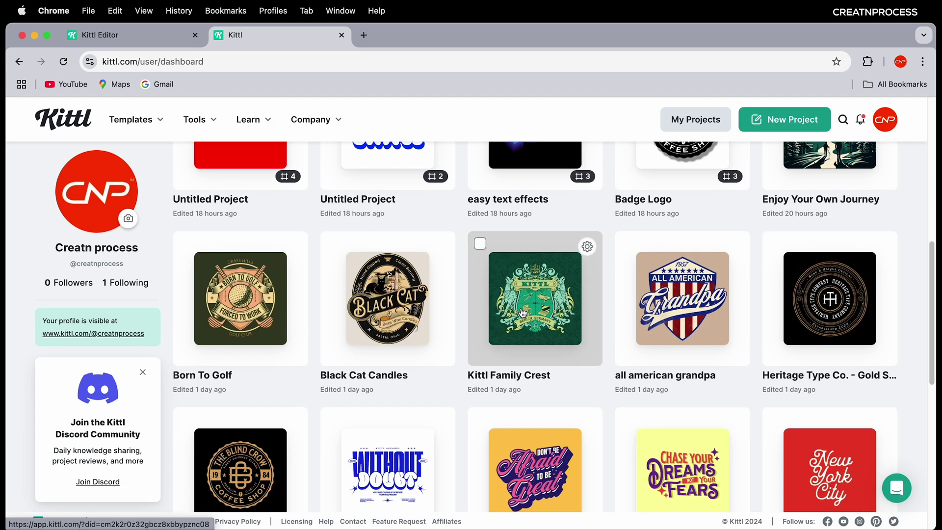
pyautogui.scroll(3, 523, 314)
pyautogui.scroll(-5, 524, 314)
pyautogui.scroll(10, 510, 329)
pyautogui.scroll(-5, 491, 348)
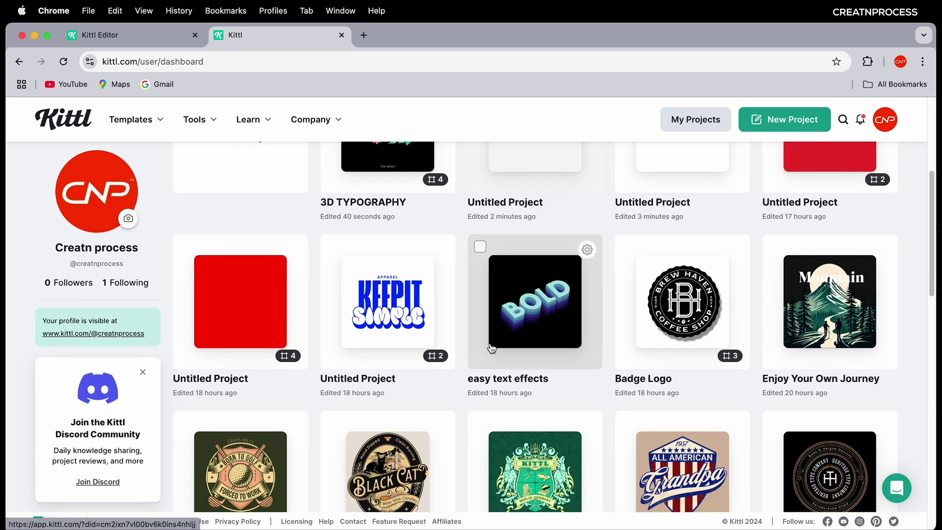
pyautogui.scroll(-5, 500, 358)
pyautogui.scroll(10, 509, 372)
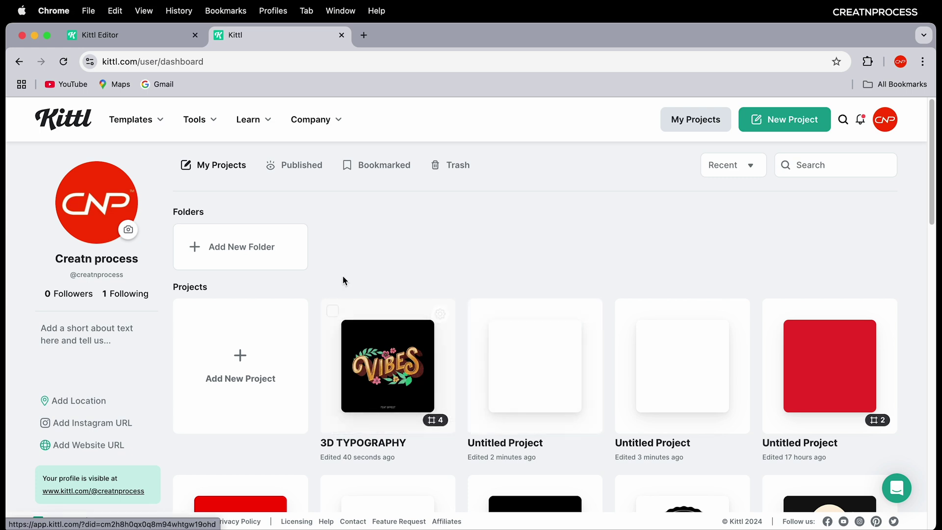
# Start a new project and review the Social, Marketing, Business and Print on Demand artboard presets, ending on the Popular ones
pyautogui.click(772, 127)
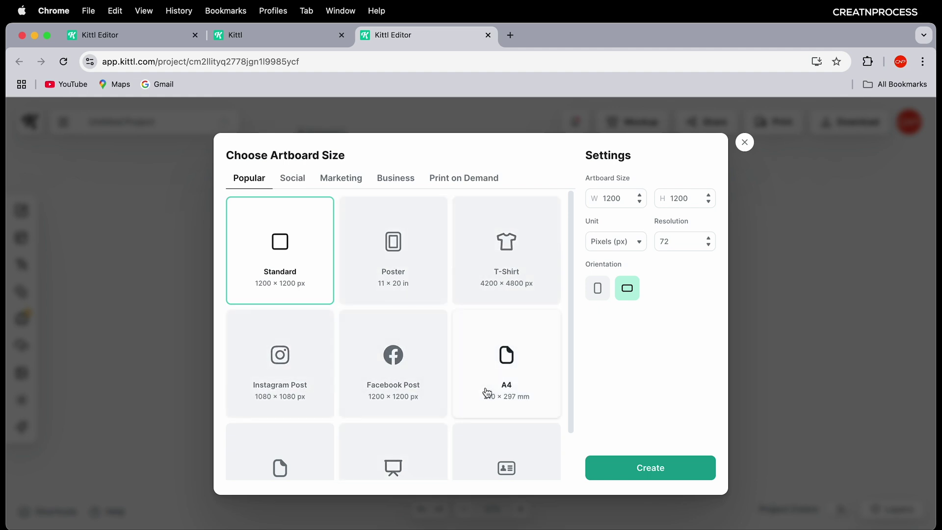
pyautogui.click(293, 179)
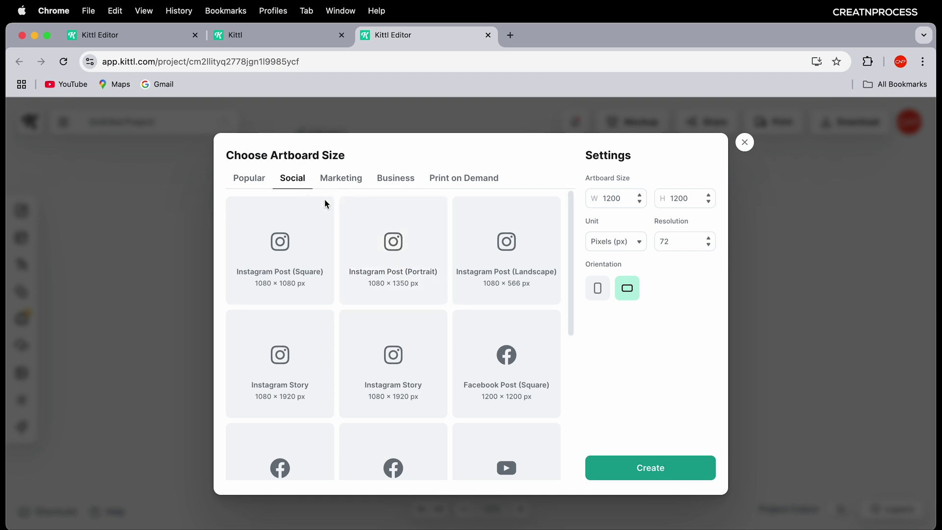
pyautogui.click(343, 183)
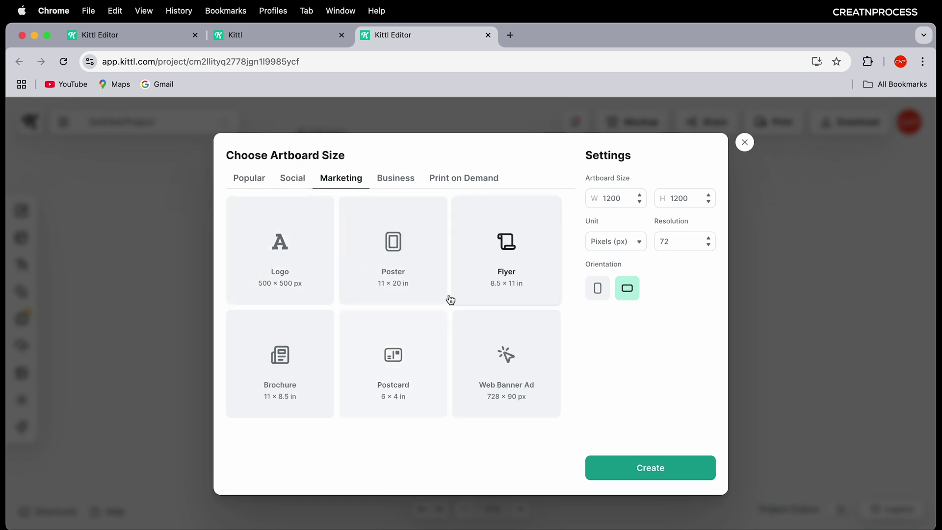
pyautogui.click(400, 182)
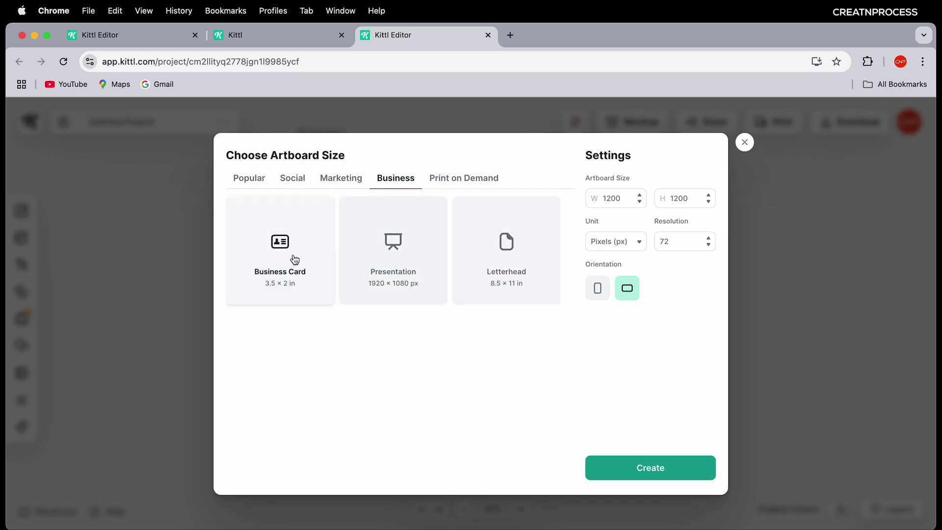
pyautogui.click(444, 180)
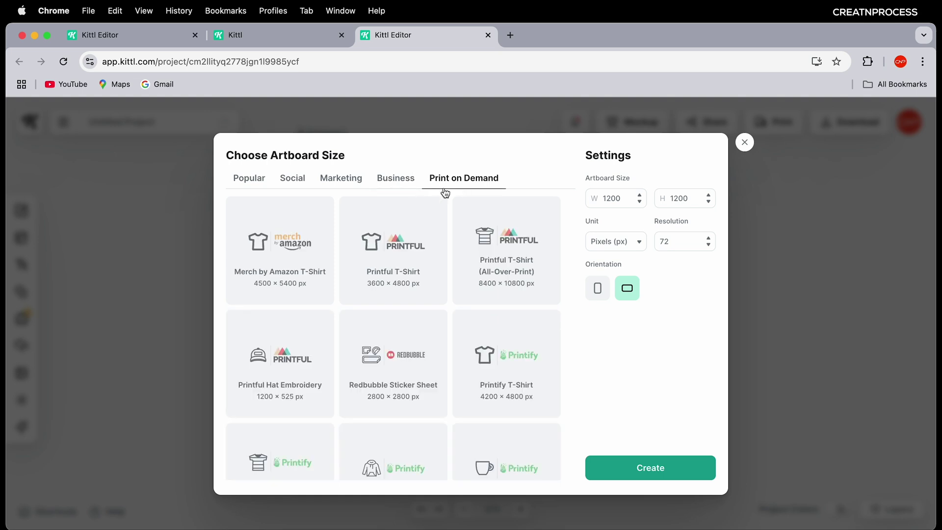
pyautogui.click(255, 180)
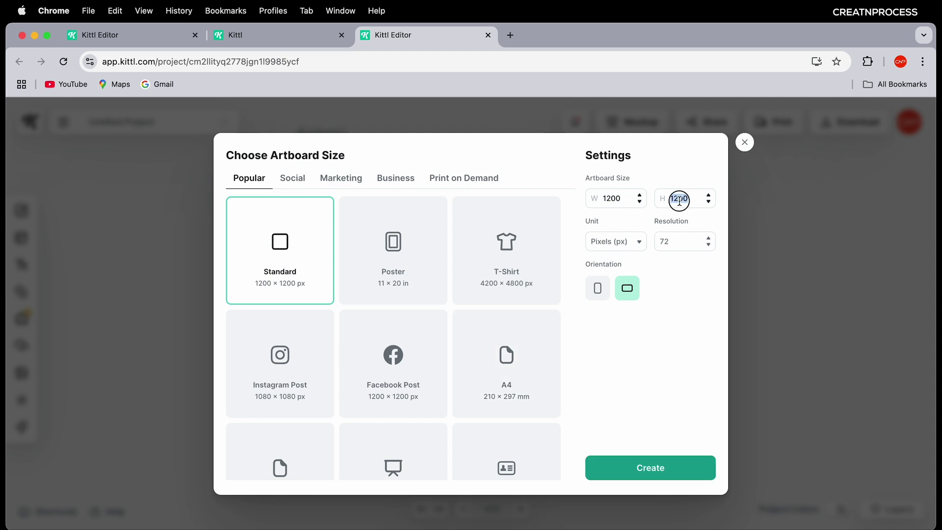
# Keep the unit as Pixels (px) and create the Standard 1200 × 1200 px artboard at resolution 72
pyautogui.click(633, 246)
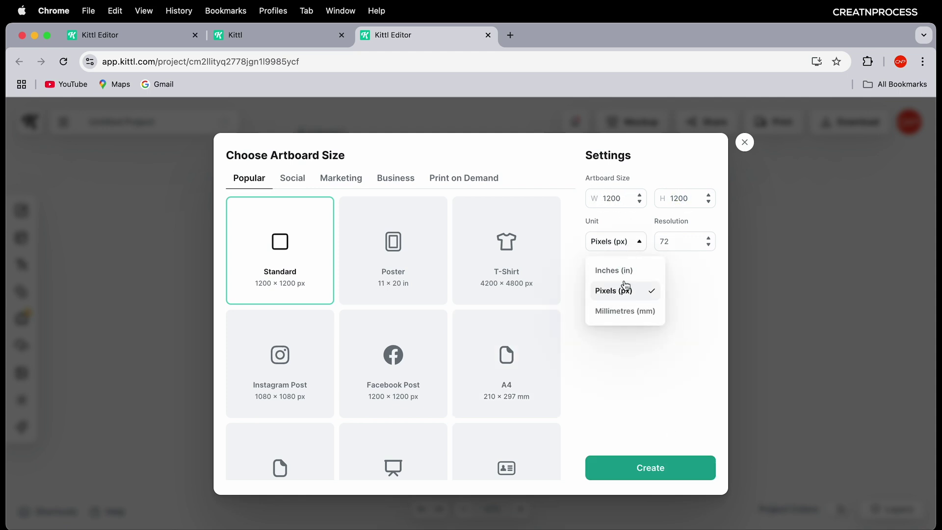
pyautogui.click(641, 292)
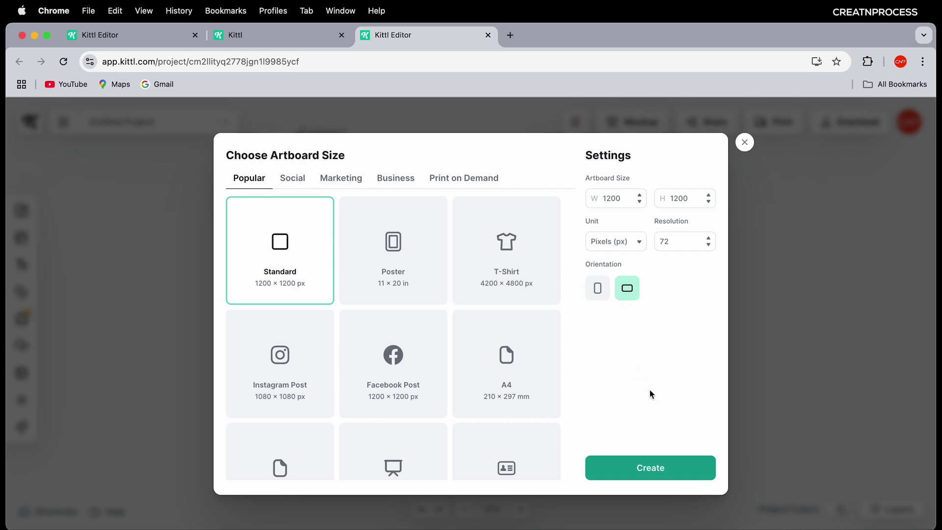
pyautogui.click(662, 469)
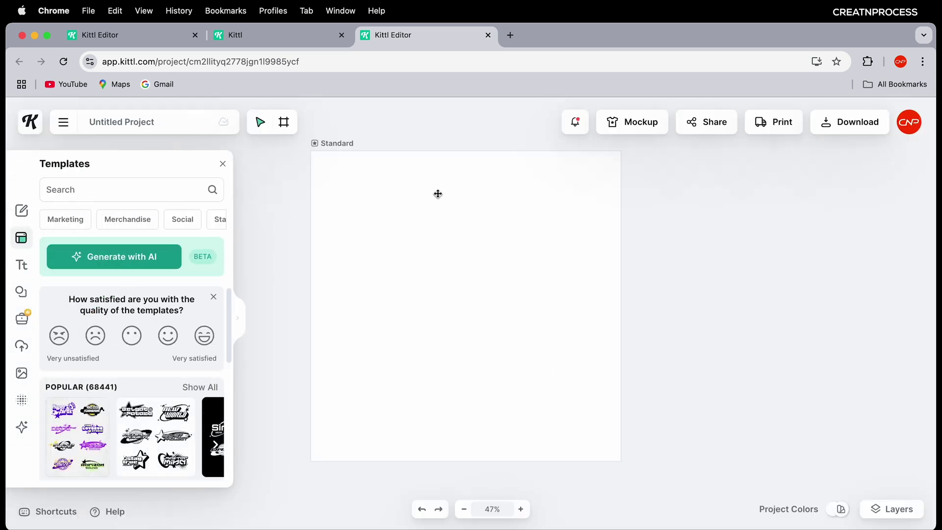
# Move the Standard artboard slightly down and set its background color to red FF0505
pyautogui.click(340, 144)
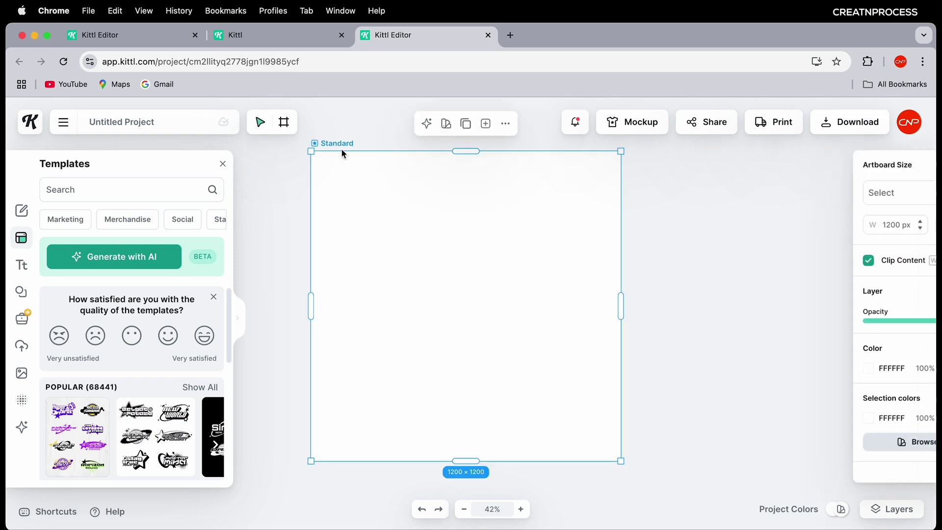
pyautogui.moveTo(340, 145)
pyautogui.mouseDown()
pyautogui.moveTo(414, 223)
pyautogui.moveTo(359, 160)
pyautogui.moveTo(344, 163)
pyautogui.mouseUp()
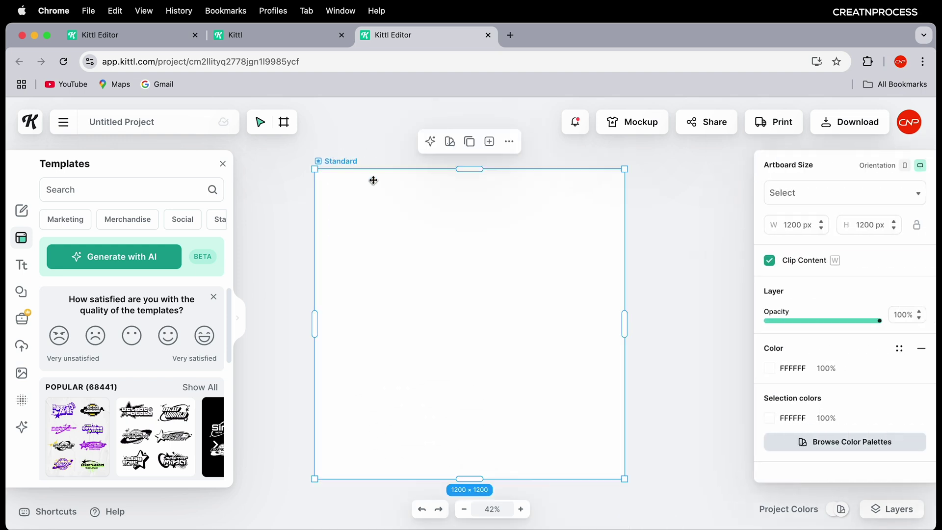
pyautogui.click(774, 370)
pyautogui.moveTo(687, 314); pyautogui.dragTo(741, 257)
pyautogui.click(515, 280)
pyautogui.scroll(-3, 514, 283)
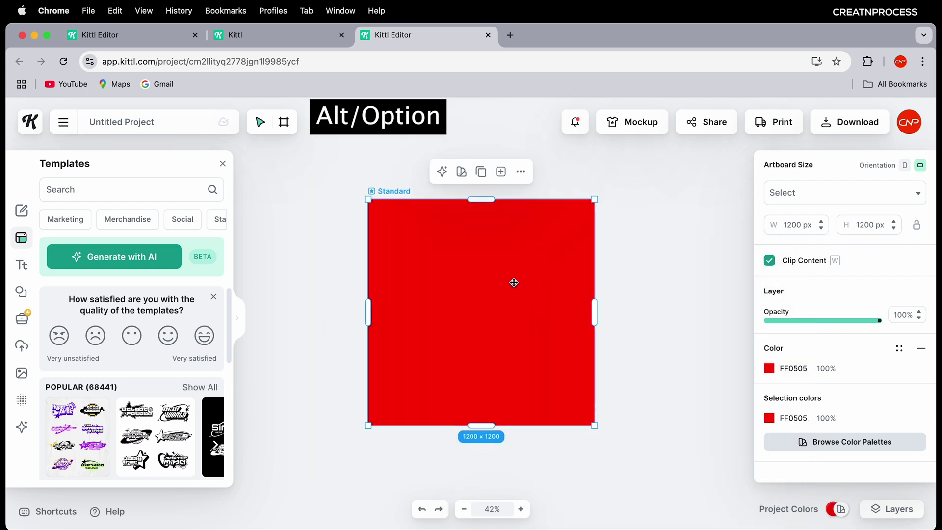
# Duplicate the red artboard twice, placing one copy beside the original and another below that copy
pyautogui.moveTo(397, 193); pyautogui.dragTo(631, 343)
pyautogui.scroll(-3, 633, 196)
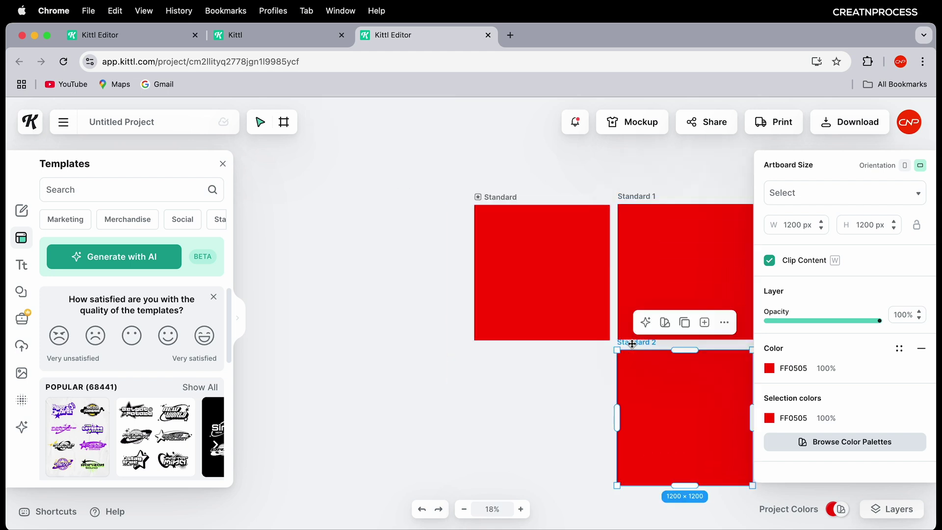
pyautogui.scroll(3, 632, 343)
# Switch to the 3D TYPOGRAPHY project and examine the Vibes, Make it Happen and Keep It Simple artboards
pyautogui.click(140, 37)
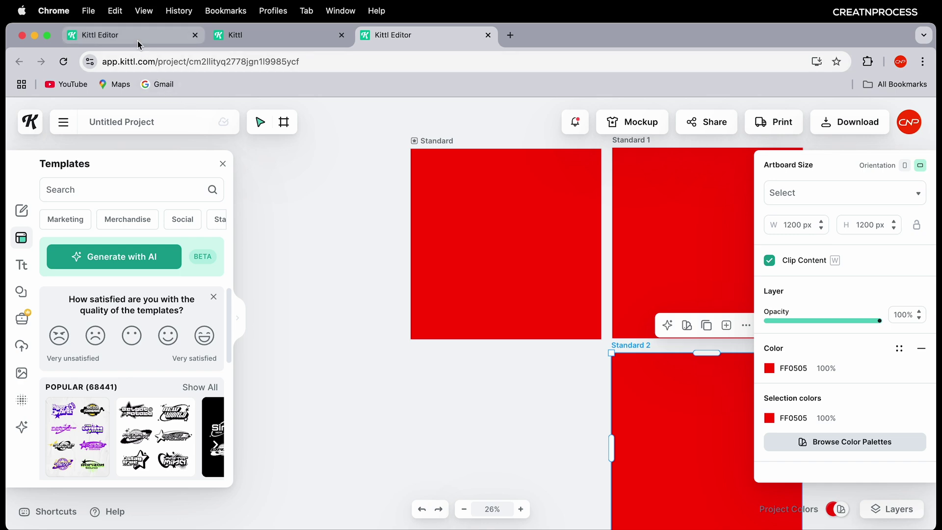
pyautogui.scroll(2, 494, 336)
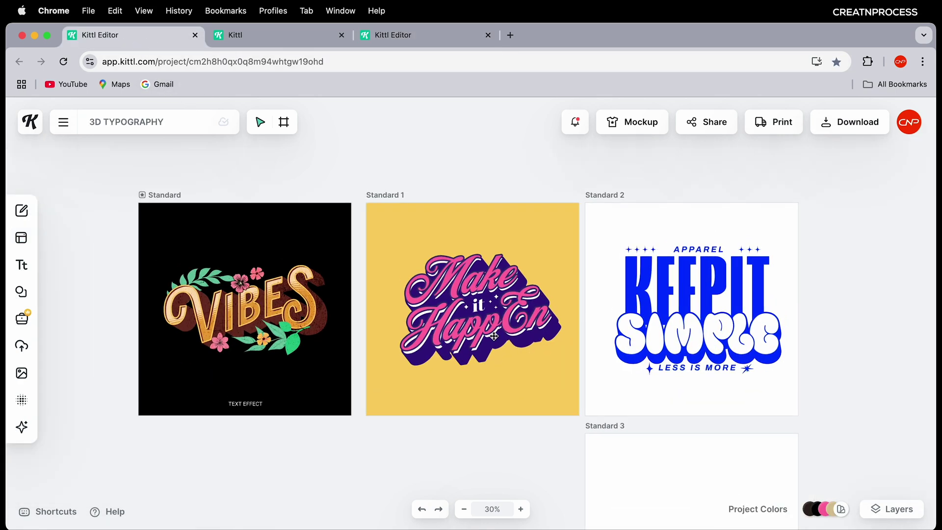
pyautogui.scroll(1, 606, 366)
pyautogui.moveTo(529, 393); pyautogui.dragTo(540, 337)
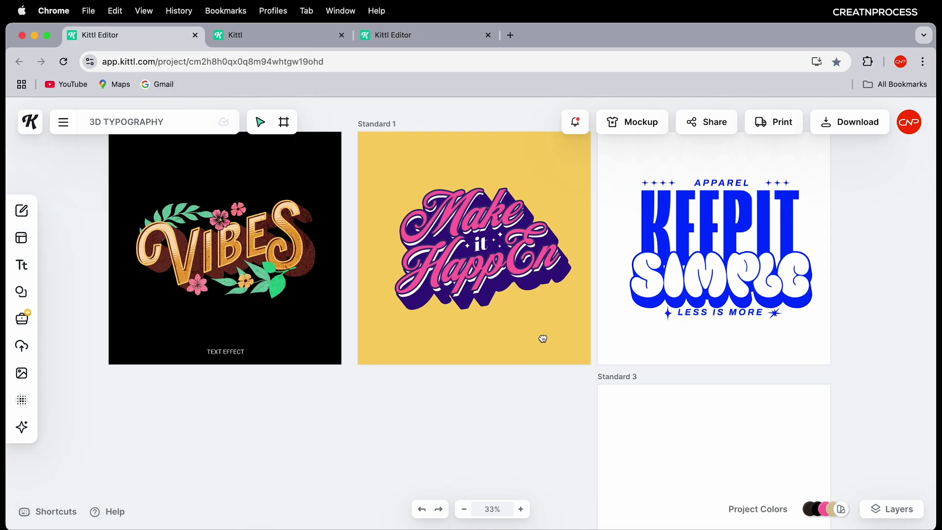
pyautogui.scroll(-3, 599, 357)
pyautogui.moveTo(599, 357); pyautogui.dragTo(604, 337)
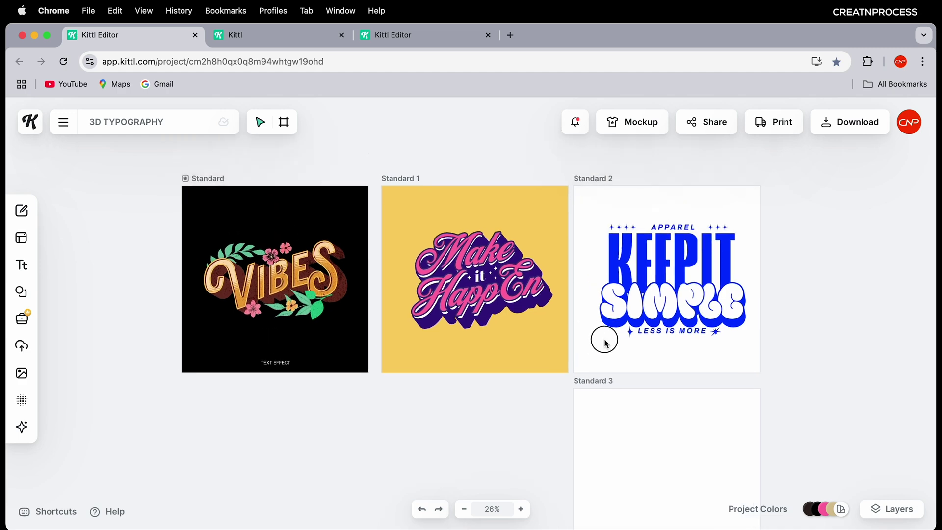
pyautogui.scroll(2, 640, 315)
pyautogui.hscroll(-2, 610, 325)
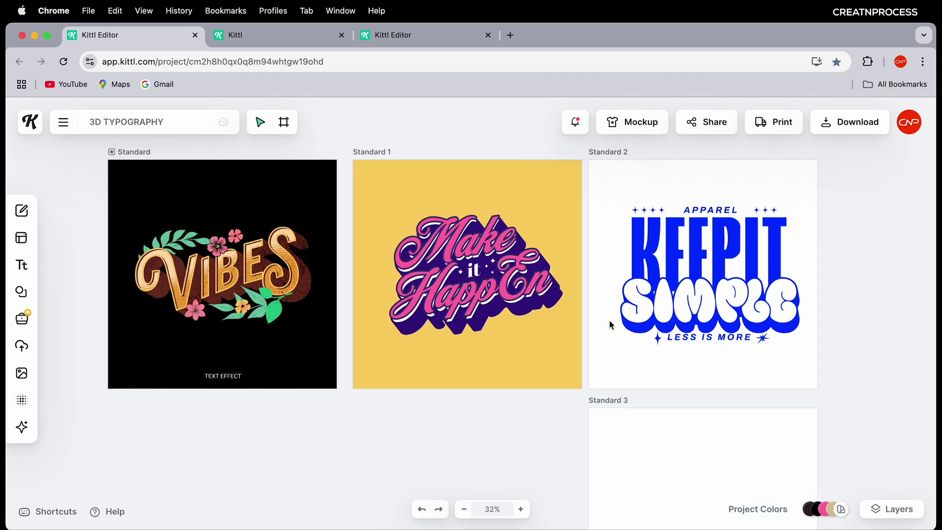
pyautogui.hscroll(5, 606, 334)
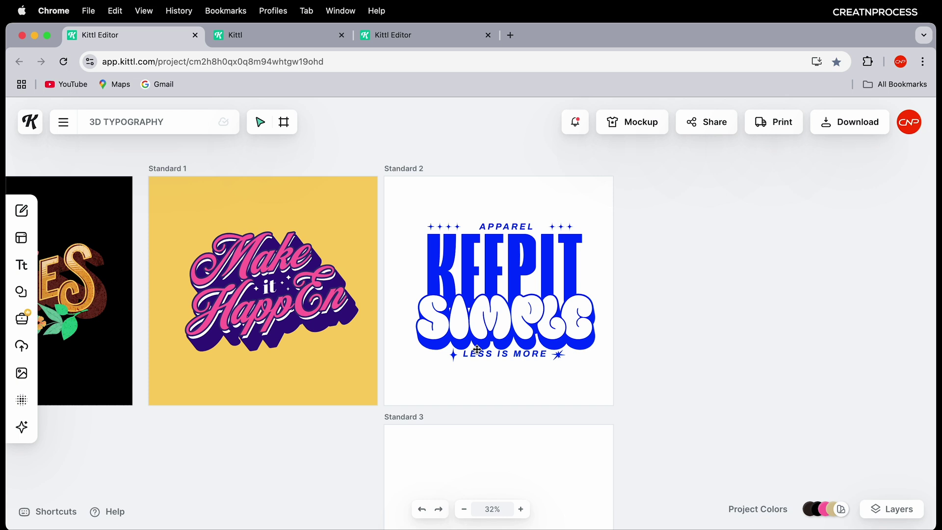
pyautogui.moveTo(557, 357); pyautogui.dragTo(557, 316)
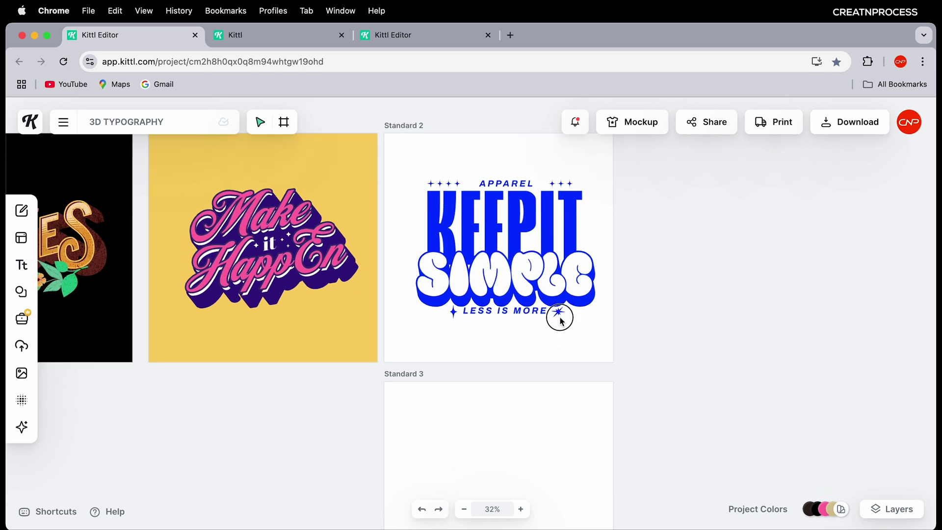
pyautogui.scroll(-2, 557, 315)
# Position the blank Standard 3 artboard below Keep It Simple and duplicate it twice, placing the copies beneath Make it Happen and Vibes
pyautogui.click(455, 369)
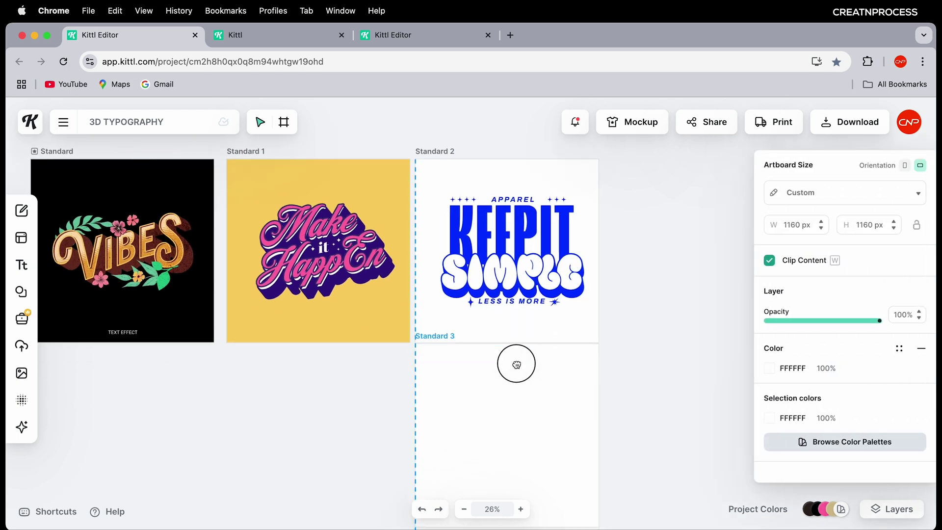
pyautogui.scroll(-3, 515, 361)
pyautogui.hscroll(-5, 351, 335)
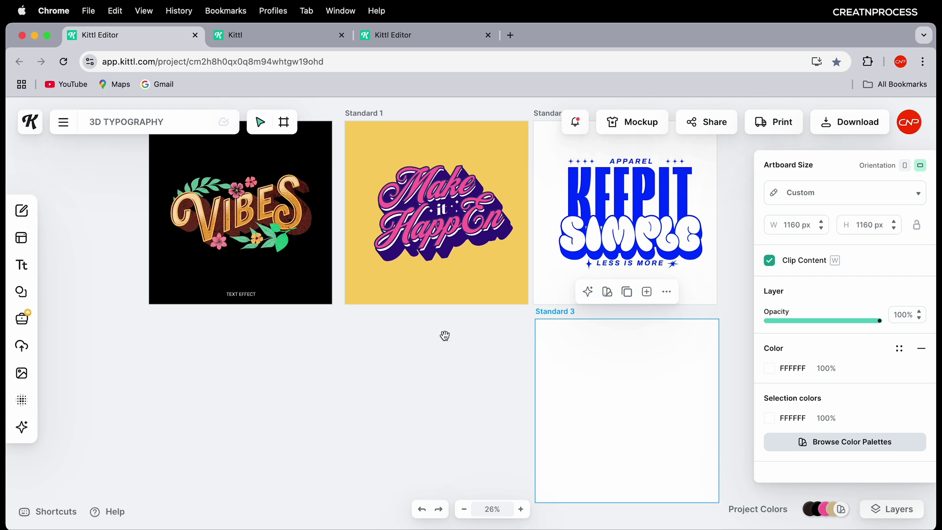
pyautogui.hscroll(2, 564, 316)
pyautogui.press('alt')
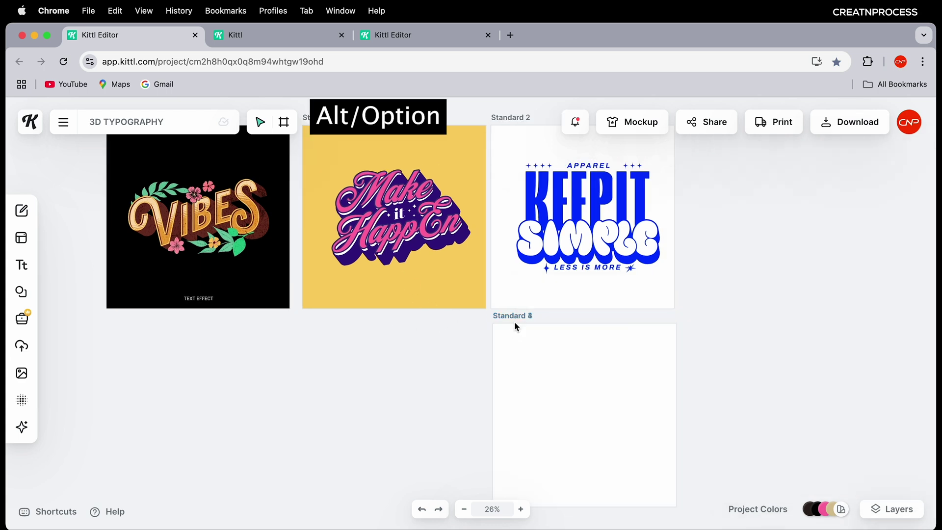
pyautogui.moveTo(517, 318); pyautogui.dragTo(129, 324)
pyautogui.moveTo(510, 317); pyautogui.dragTo(318, 320)
pyautogui.press('space')
pyautogui.moveTo(616, 385); pyautogui.dragTo(515, 326)
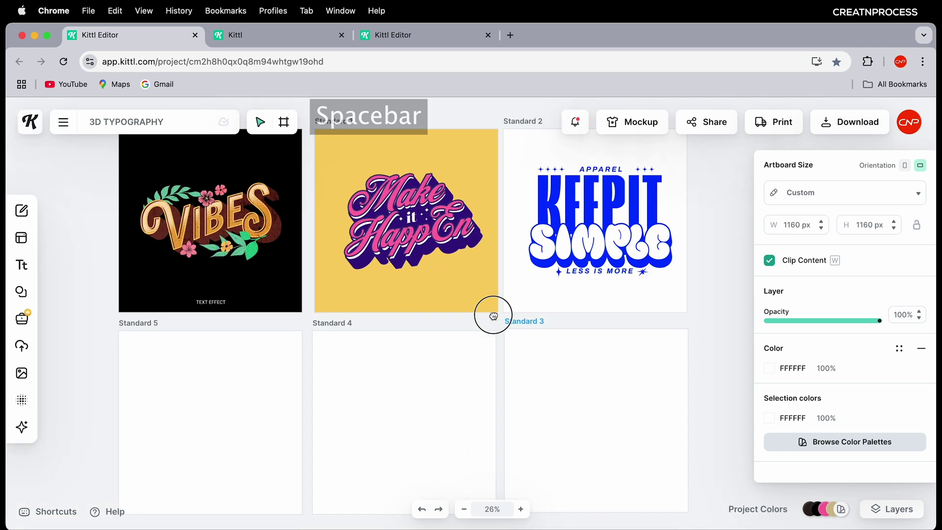
pyautogui.click(718, 318)
# Examine the Keep It Simple design on the Standard 2 artboard and the blank artboards below it
pyautogui.scroll(5, 641, 252)
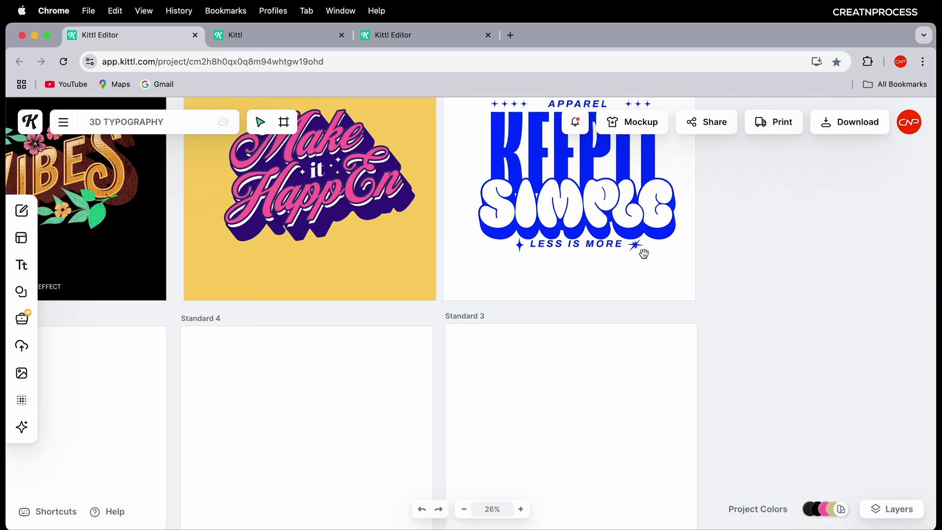
pyautogui.hscroll(2, 602, 311)
pyautogui.scroll(2, 509, 301)
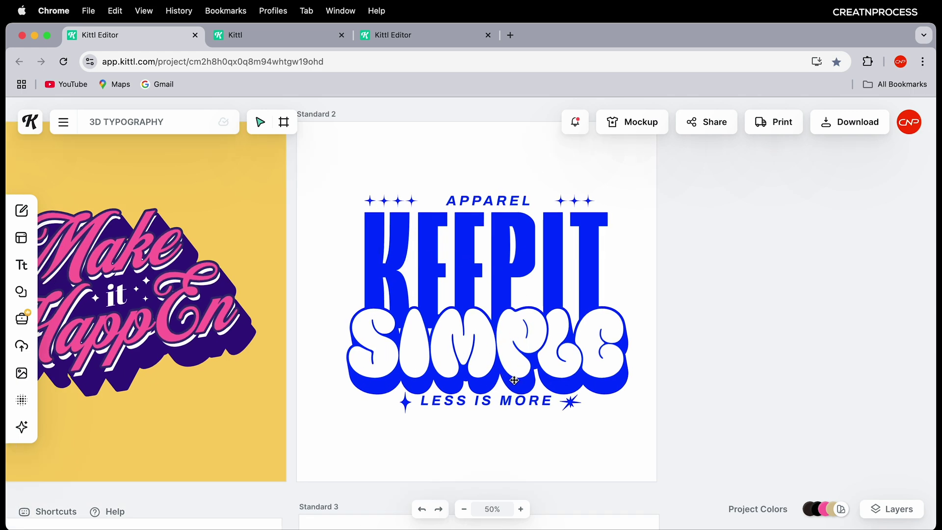
pyautogui.scroll(-2, 589, 427)
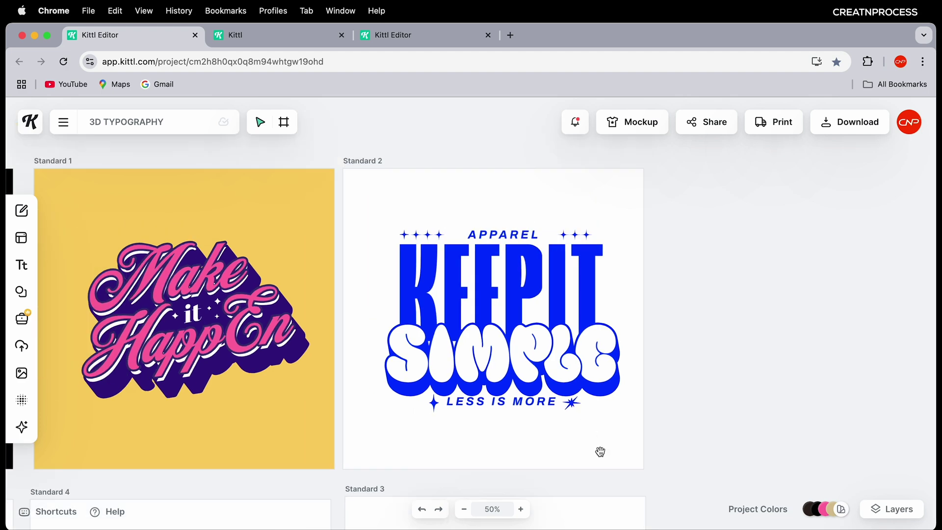
pyautogui.scroll(-5, 575, 313)
pyautogui.scroll(1, 532, 359)
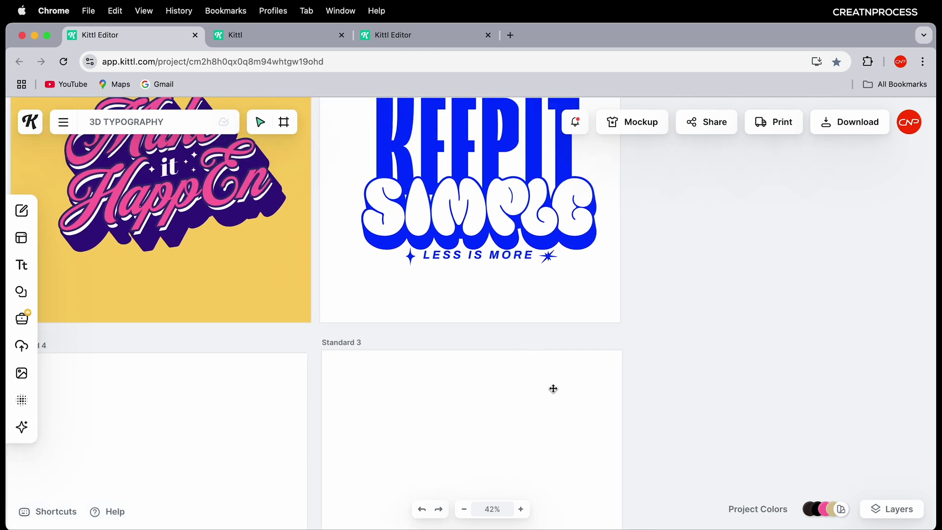
pyautogui.scroll(-3, 552, 391)
pyautogui.moveTo(551, 393); pyautogui.dragTo(526, 309)
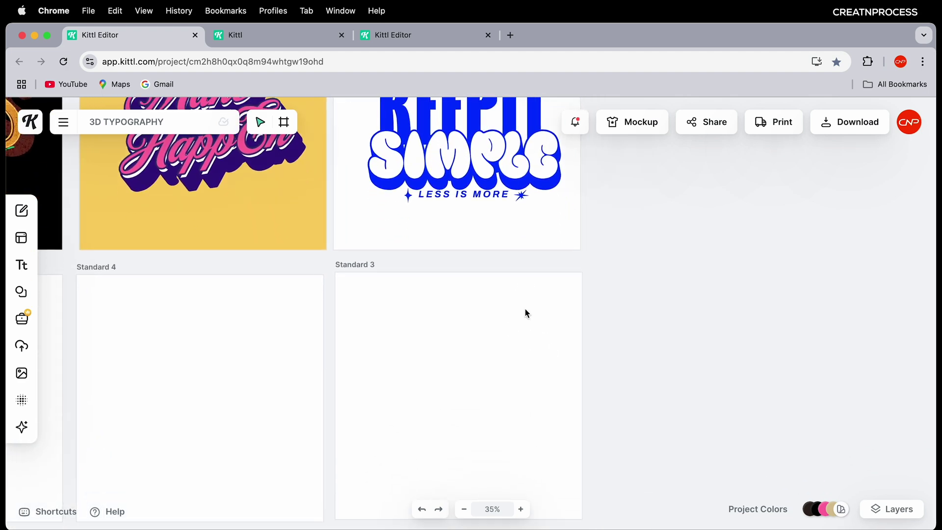
# Try adding a sample headline and a sample paragraph to the Standard 3 artboard
pyautogui.press('t')
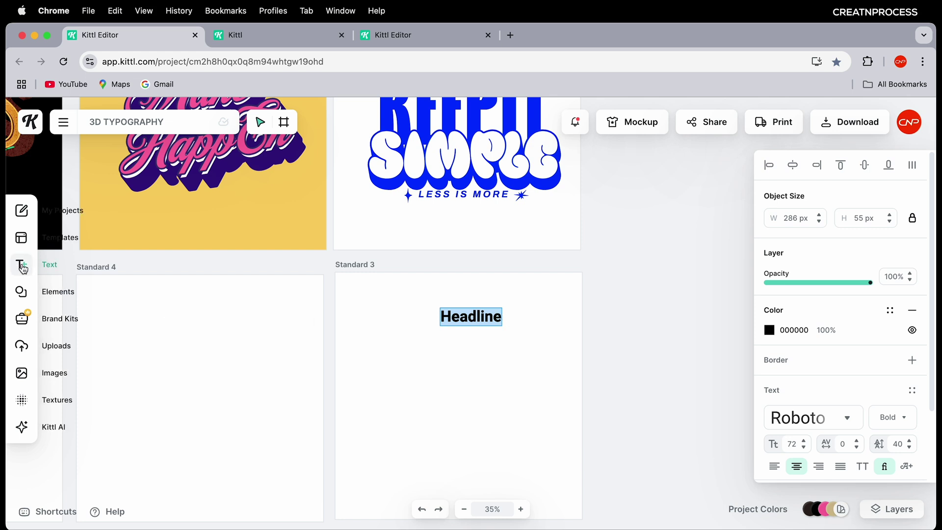
pyautogui.click(22, 267)
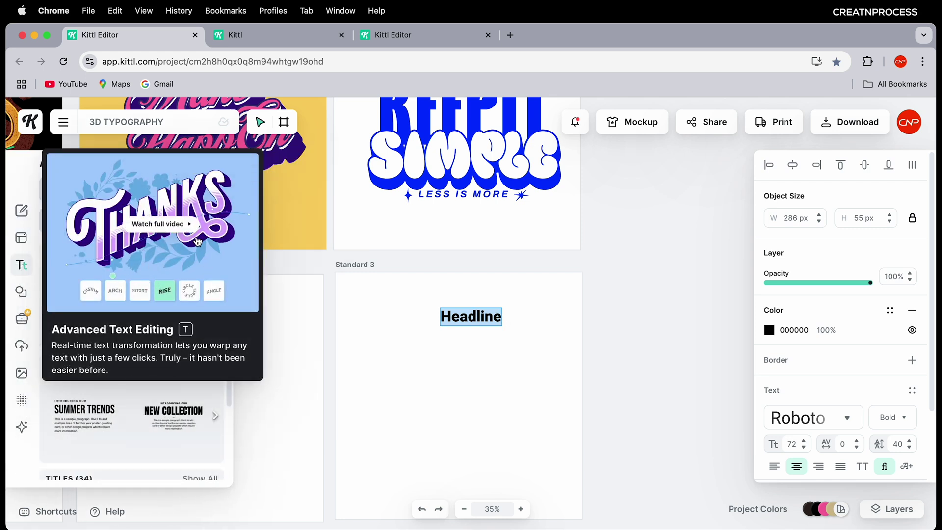
pyautogui.click(86, 188)
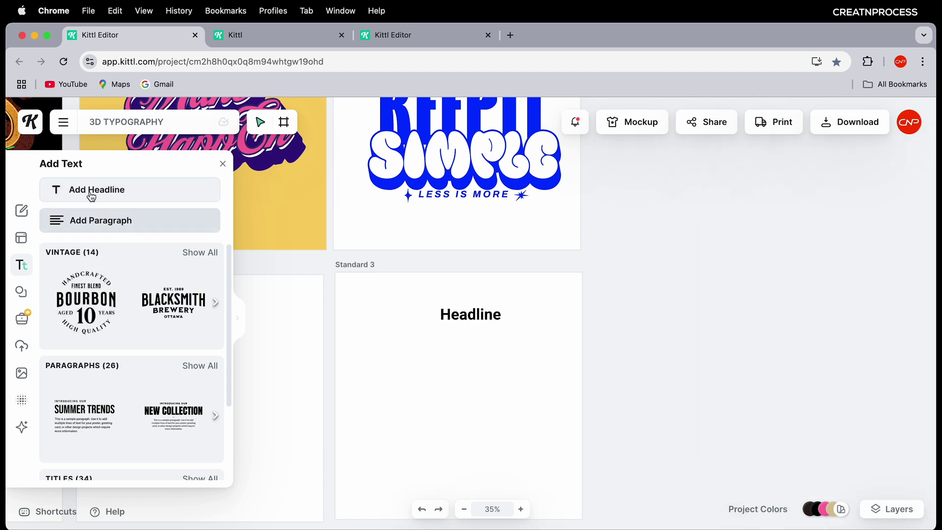
pyautogui.click(108, 225)
pyautogui.moveTo(420, 318); pyautogui.dragTo(436, 356)
# Place the Majesty title pair below the sample paragraph and delete all the trial text from Standard 3
pyautogui.scroll(-2, 157, 362)
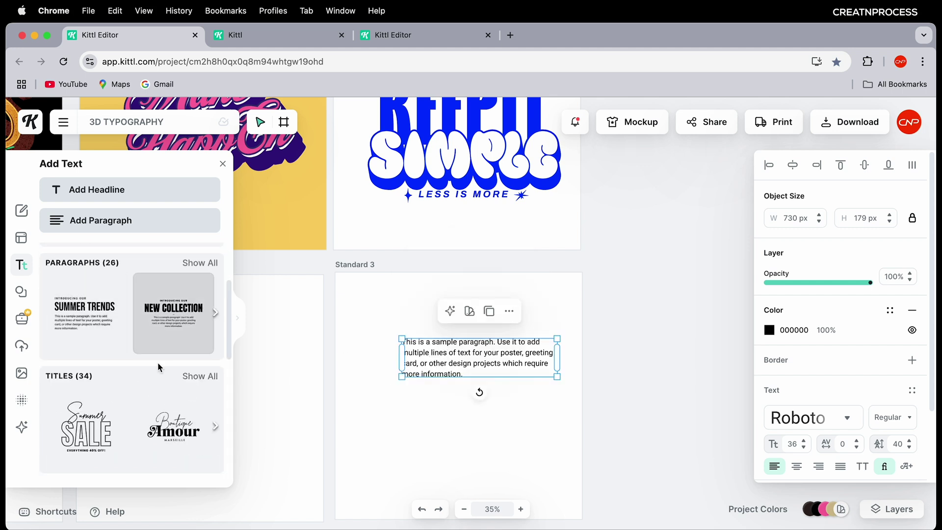
pyautogui.scroll(-15, 157, 362)
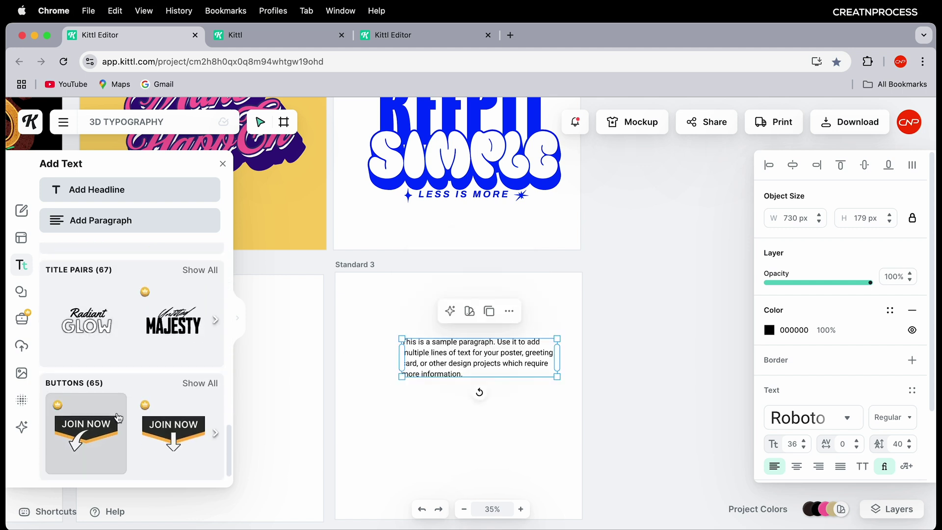
pyautogui.scroll(-1, 118, 417)
pyautogui.click(196, 333)
pyautogui.moveTo(458, 337); pyautogui.dragTo(452, 465)
pyautogui.moveTo(576, 469); pyautogui.dragTo(393, 299)
pyautogui.press('Delete')
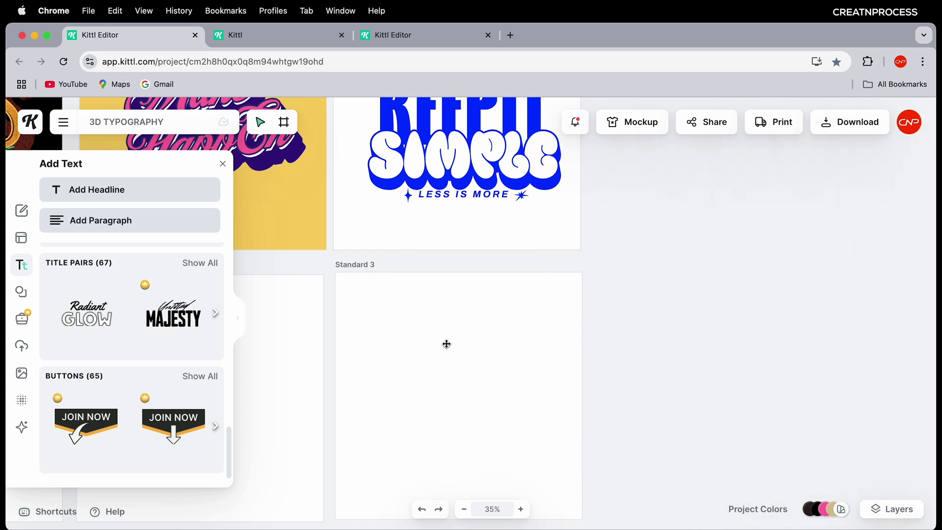
# Add a headline reading KEEPIT to the Standard 3 artboard and move it slightly down
pyautogui.click(159, 193)
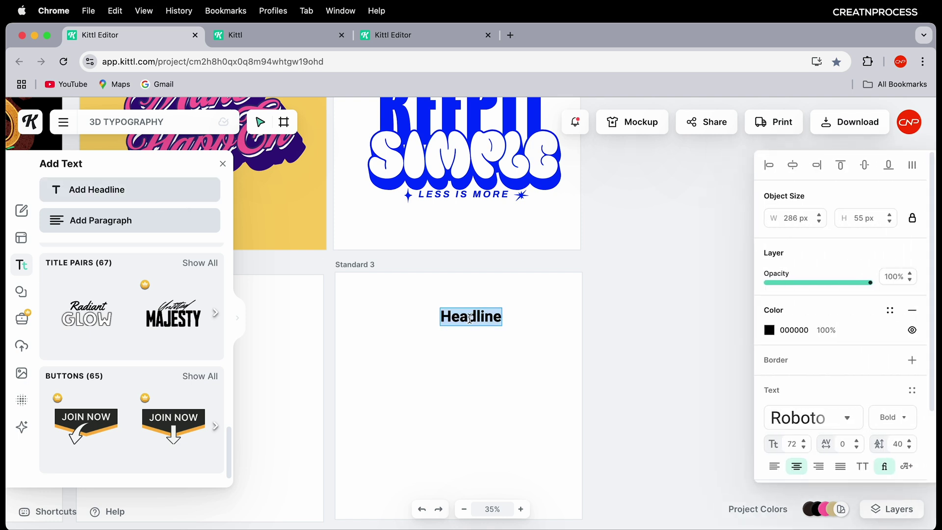
pyautogui.write('KEEPIT')
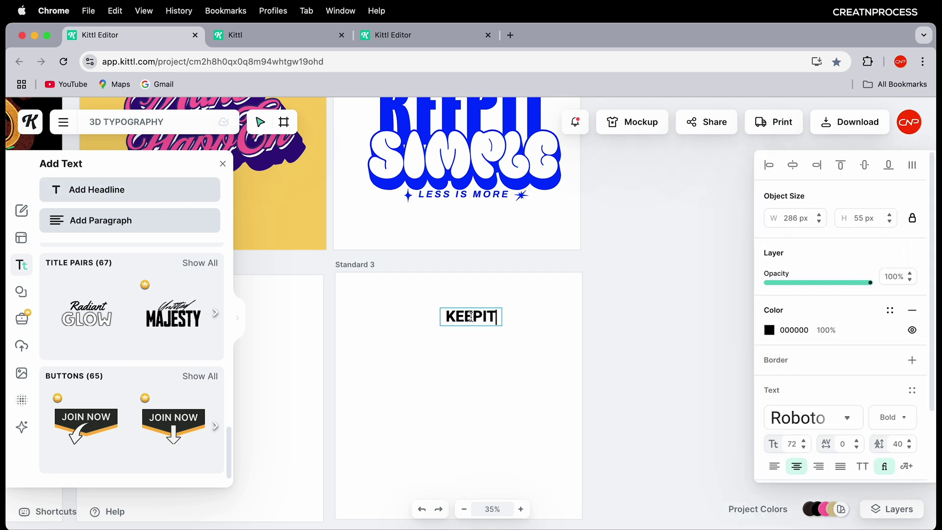
pyautogui.press('Escape')
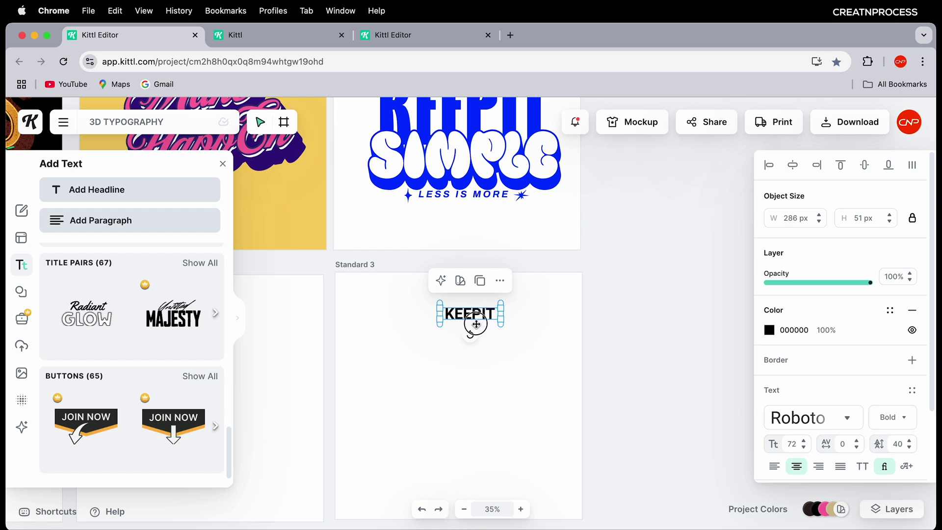
pyautogui.moveTo(476, 324); pyautogui.dragTo(484, 349)
# Enlarge the KEEPIT text to about 1251 px wide at font size 320, keeping it across the Standard 3 artboard
pyautogui.scroll(10, 490, 345)
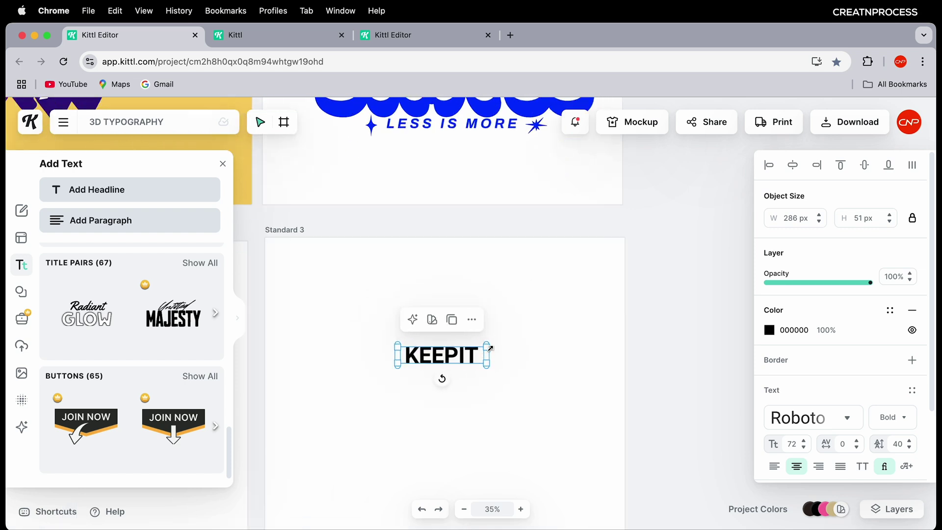
pyautogui.moveTo(486, 358); pyautogui.dragTo(725, 172)
pyautogui.scroll(-8, 542, 337)
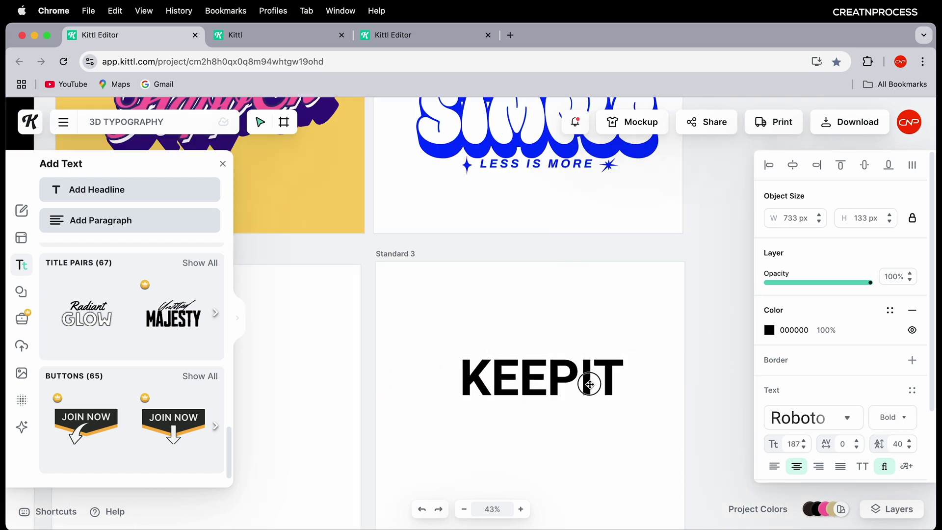
pyautogui.moveTo(632, 359); pyautogui.dragTo(562, 373)
pyautogui.scroll(-2, 562, 373)
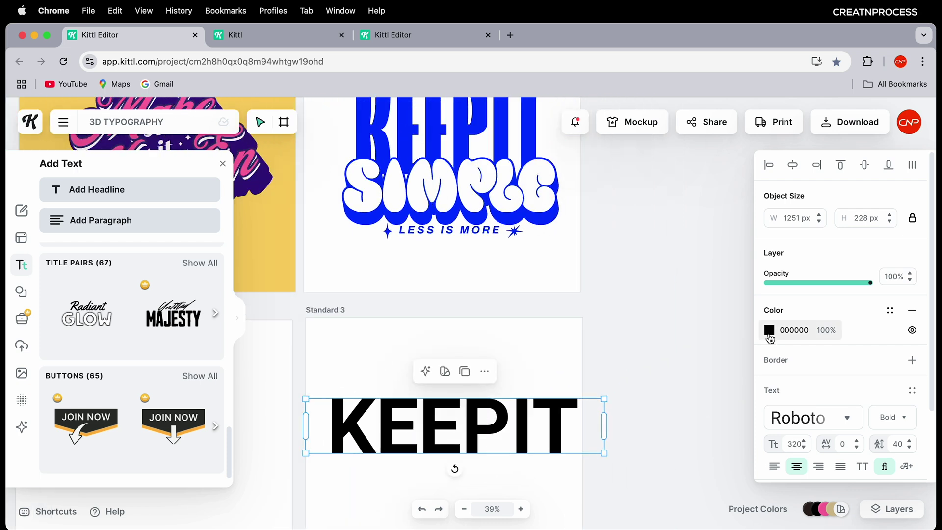
# Set the KEEPIT text color to the document's bright blue 002FFF
pyautogui.click(770, 330)
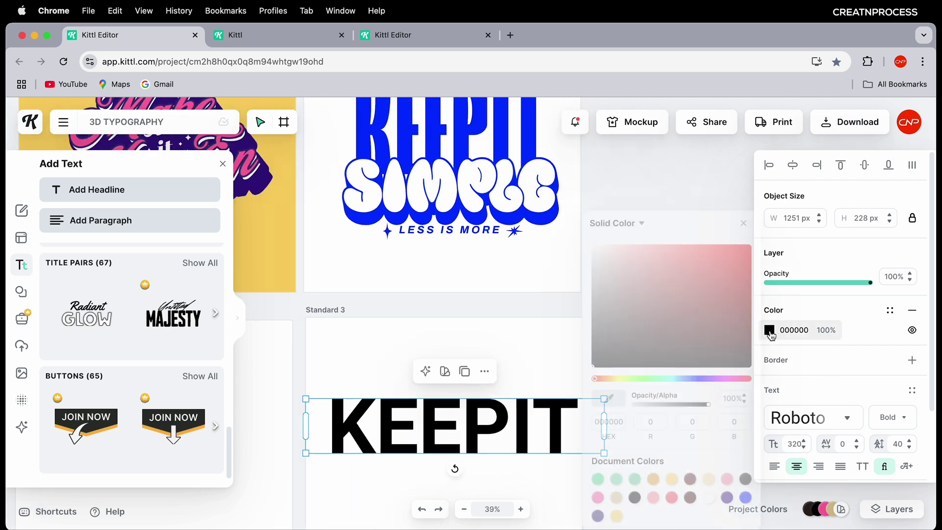
pyautogui.moveTo(684, 293)
pyautogui.mouseDown()
pyautogui.moveTo(764, 238)
pyautogui.moveTo(694, 309)
pyautogui.moveTo(708, 255)
pyautogui.mouseUp()
pyautogui.moveTo(686, 384); pyautogui.dragTo(690, 383)
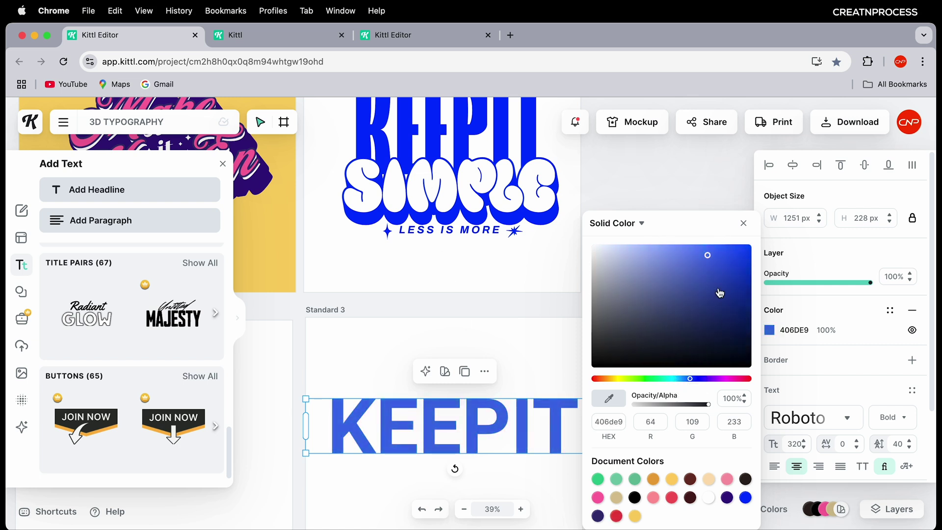
pyautogui.moveTo(717, 290)
pyautogui.mouseDown()
pyautogui.moveTo(746, 246)
pyautogui.moveTo(752, 255)
pyautogui.mouseUp()
pyautogui.click(745, 496)
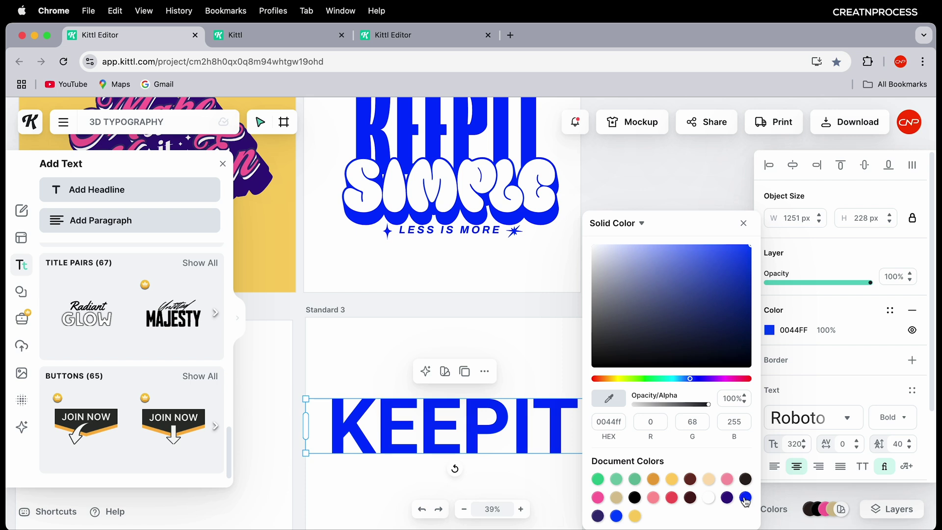
pyautogui.click(812, 352)
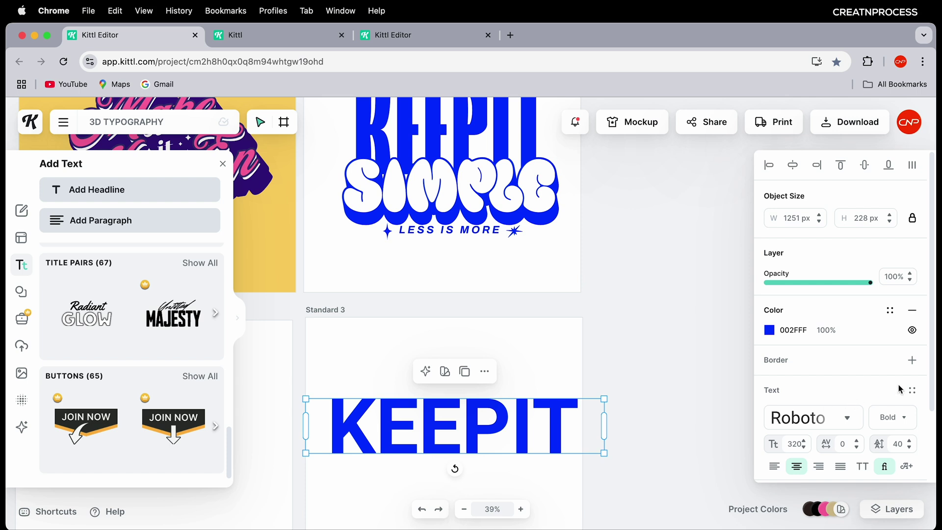
# Try a border on the KEEPIT text, reducing its weight to 0, and remove the border
pyautogui.click(912, 363)
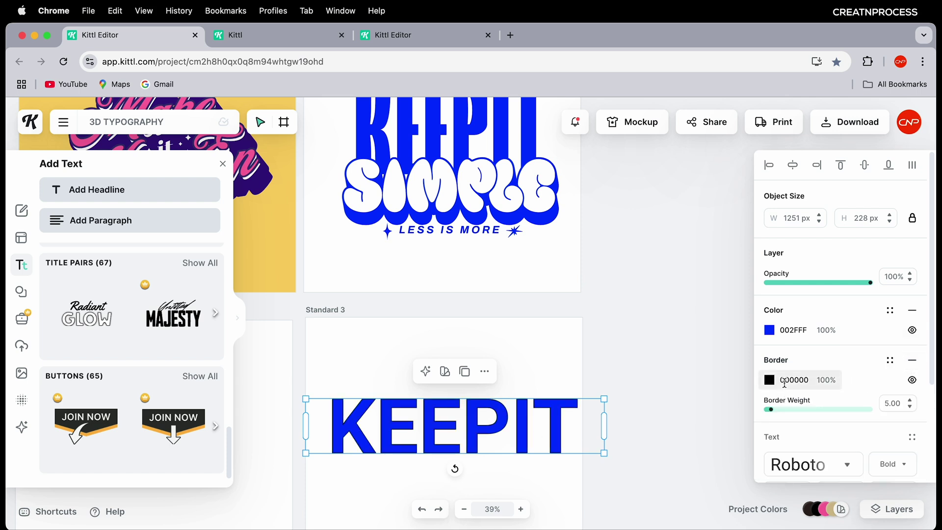
pyautogui.moveTo(771, 410); pyautogui.dragTo(750, 419)
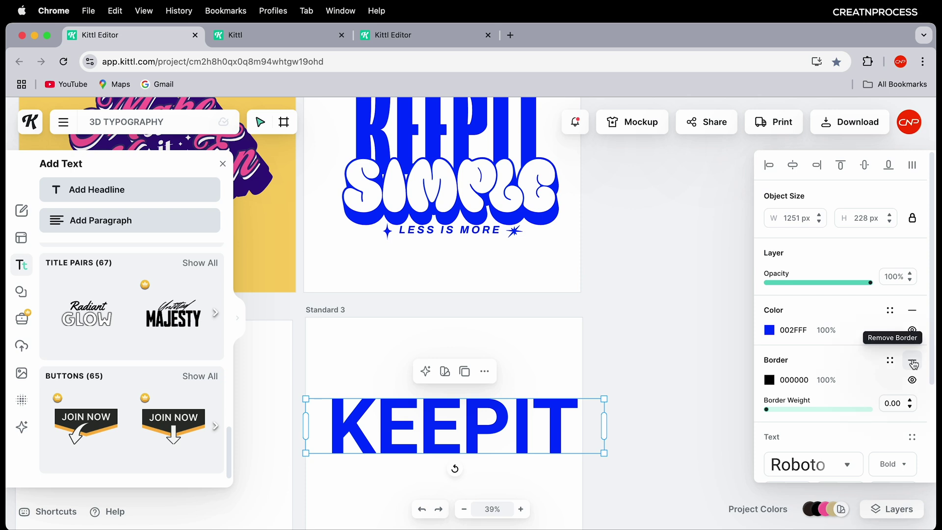
pyautogui.click(912, 360)
# Search the typefaces for "kris" and apply the KRISHA font to the KEEPIT text
pyautogui.scroll(-3, 829, 382)
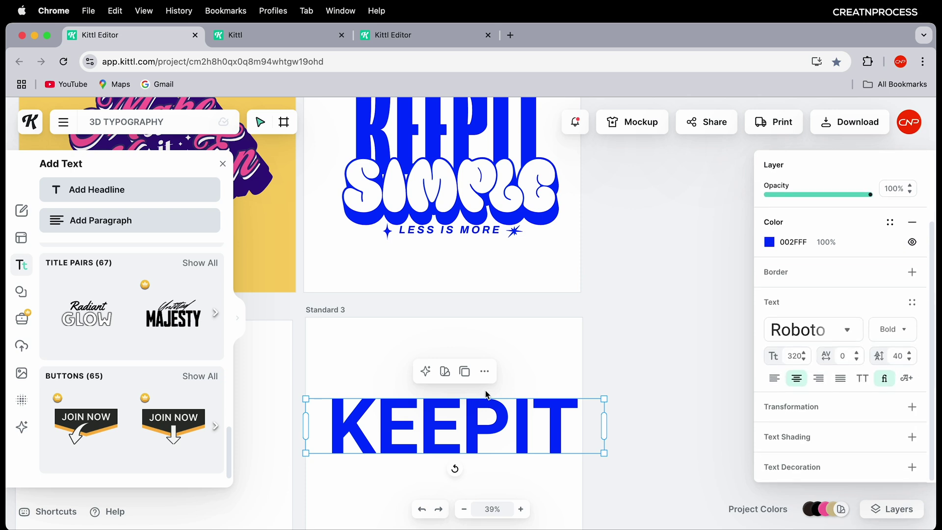
pyautogui.scroll(-4, 534, 378)
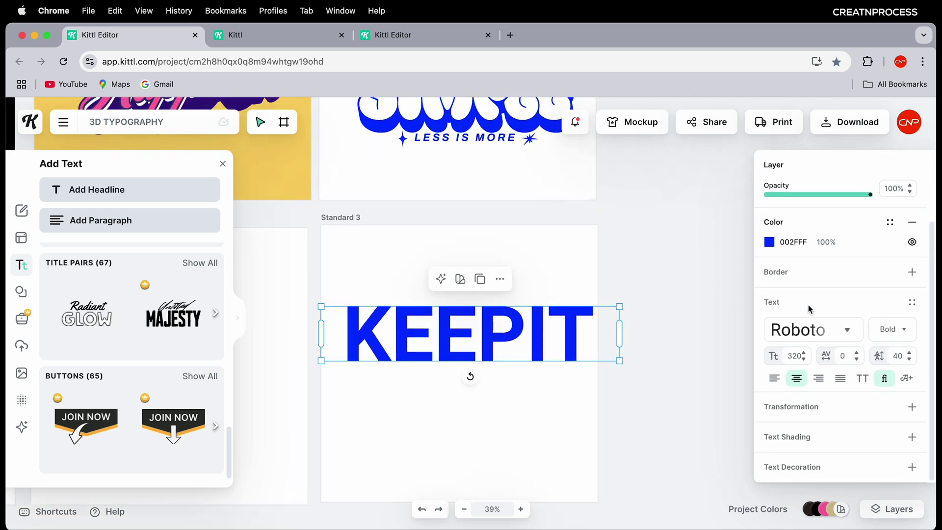
pyautogui.click(849, 334)
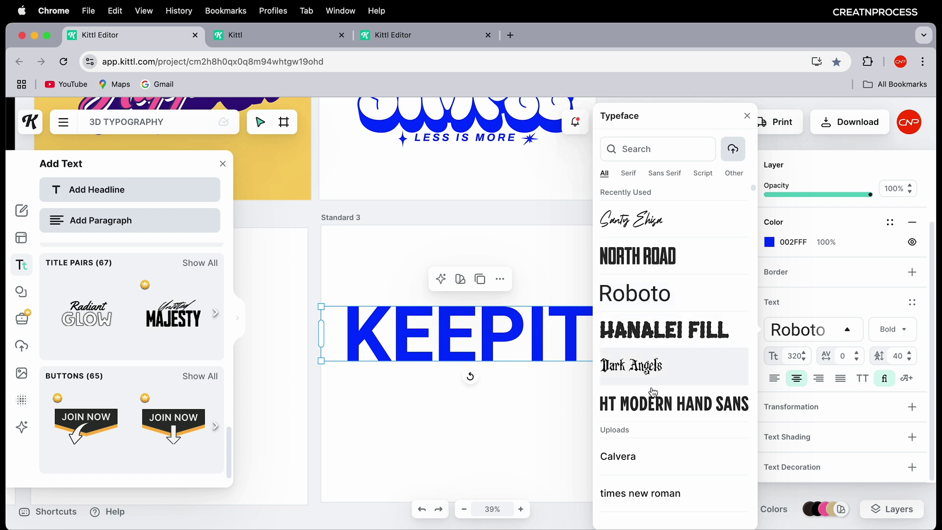
pyautogui.scroll(-2, 652, 423)
pyautogui.write('kris')
pyautogui.click(620, 401)
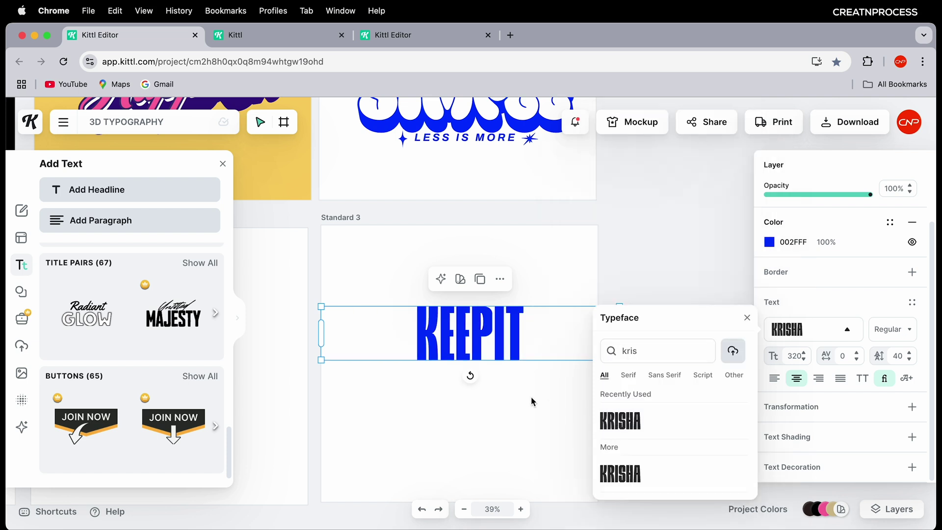
pyautogui.click(593, 428)
# Enlarge the KEEPIT text to font size 581, about 407 px high, and center it in the upper part of Standard 3
pyautogui.click(584, 334)
pyautogui.scroll(-2, 585, 325)
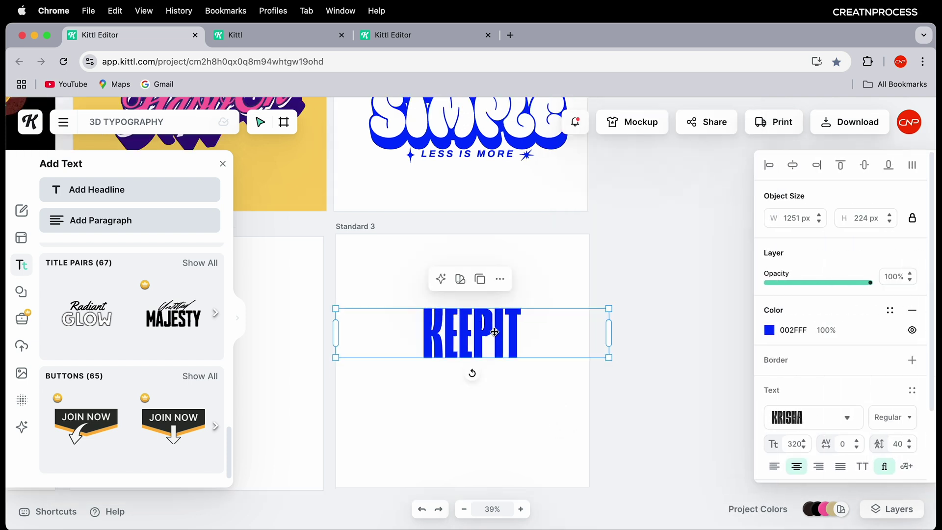
pyautogui.moveTo(597, 315); pyautogui.dragTo(564, 227)
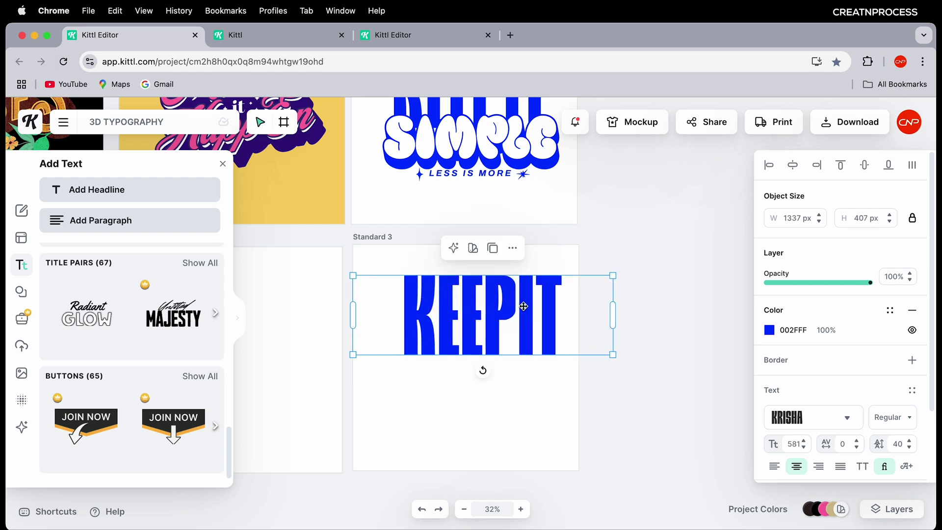
pyautogui.moveTo(542, 296); pyautogui.dragTo(511, 308)
pyautogui.scroll(2, 512, 308)
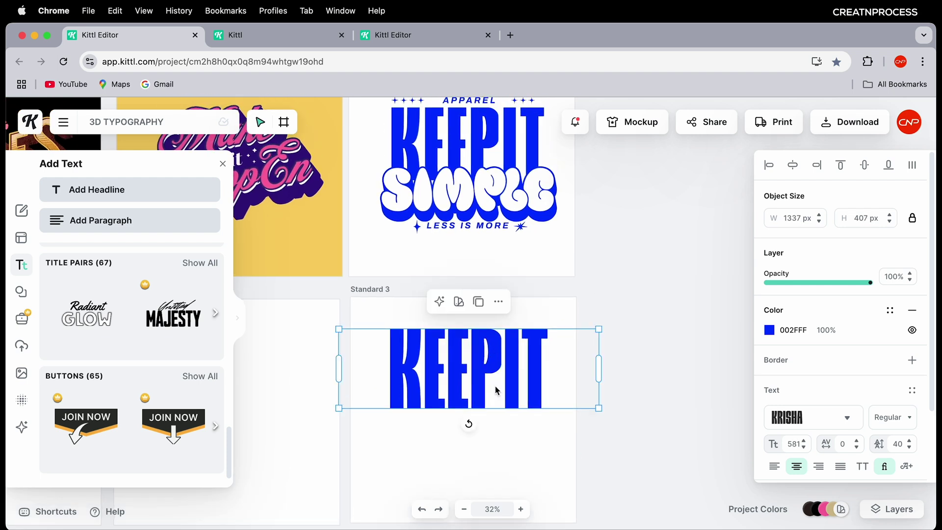
# Duplicate the KEEPIT text directly below the original on Standard 3 and change the copy's wording to SIMPLE
pyautogui.press('super+v')
pyautogui.press('alt')
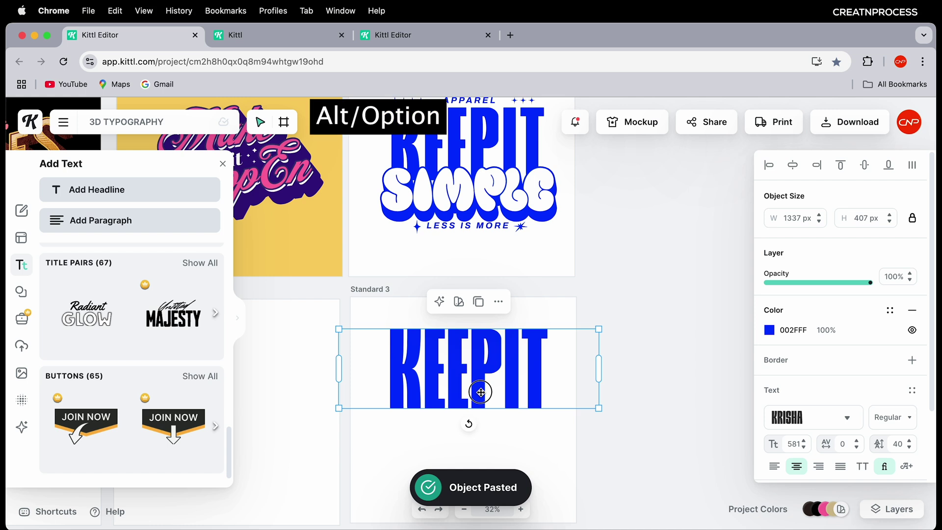
pyautogui.moveTo(481, 392); pyautogui.dragTo(481, 453)
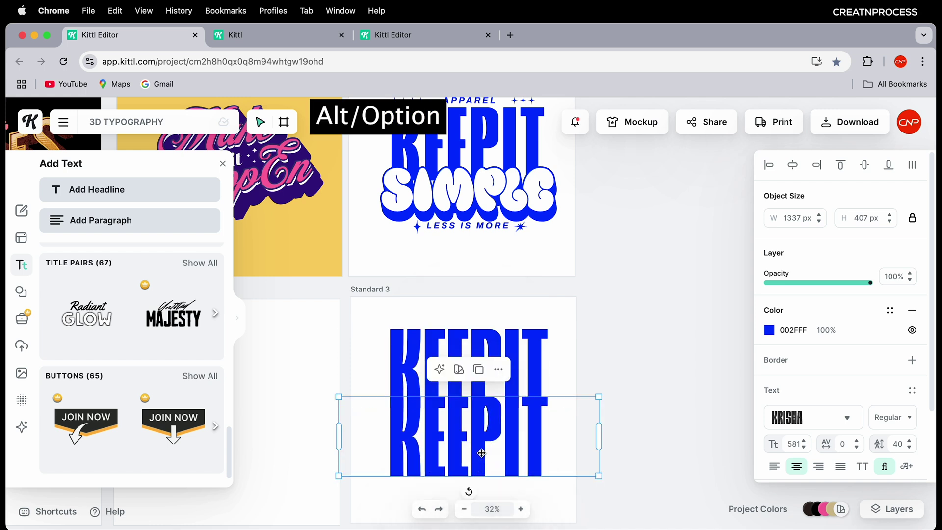
pyautogui.doubleClick(482, 451)
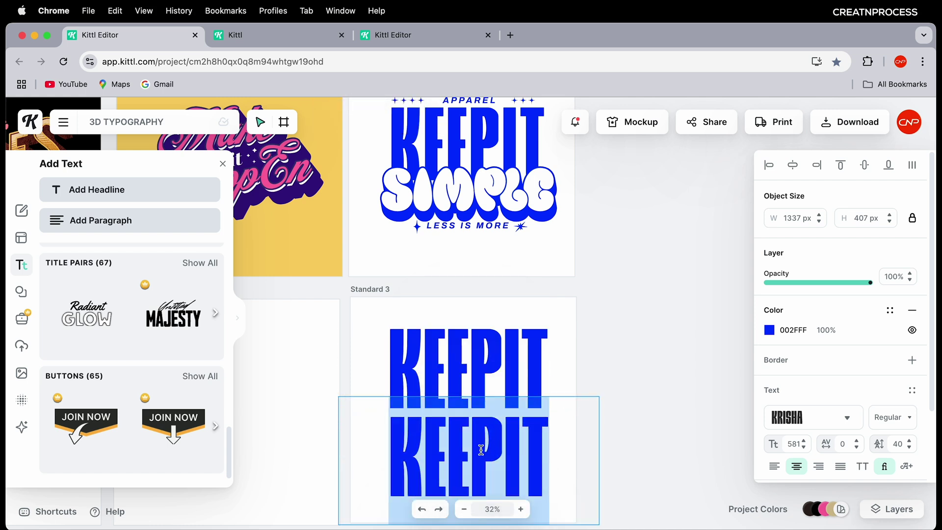
pyautogui.write('SIMPLE')
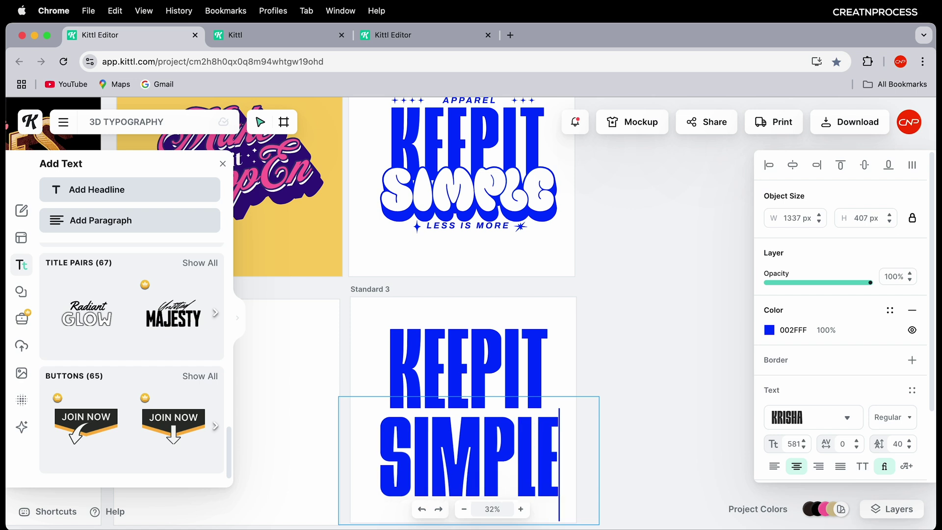
pyautogui.press('Escape')
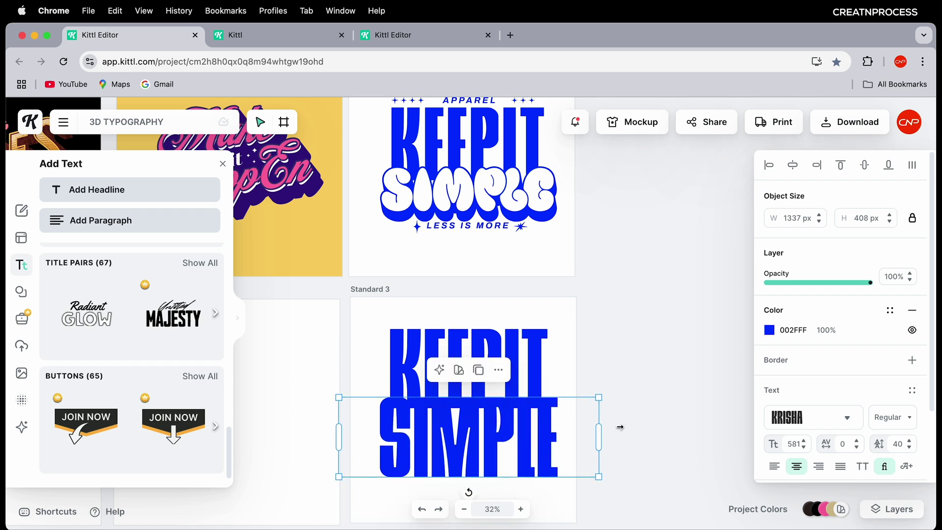
# Search the typefaces for "silly" and apply the SILLY DAYS font to the SIMPLE text
pyautogui.click(848, 420)
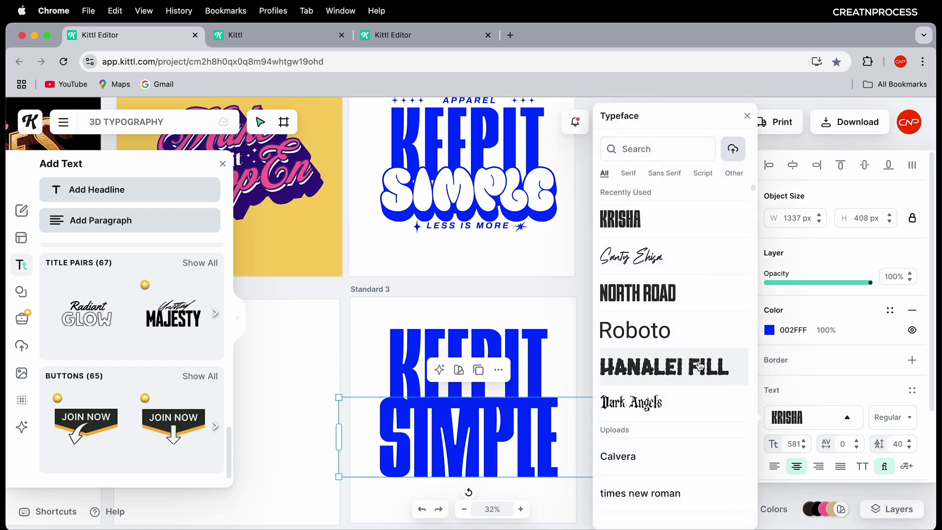
pyautogui.scroll(-10, 673, 333)
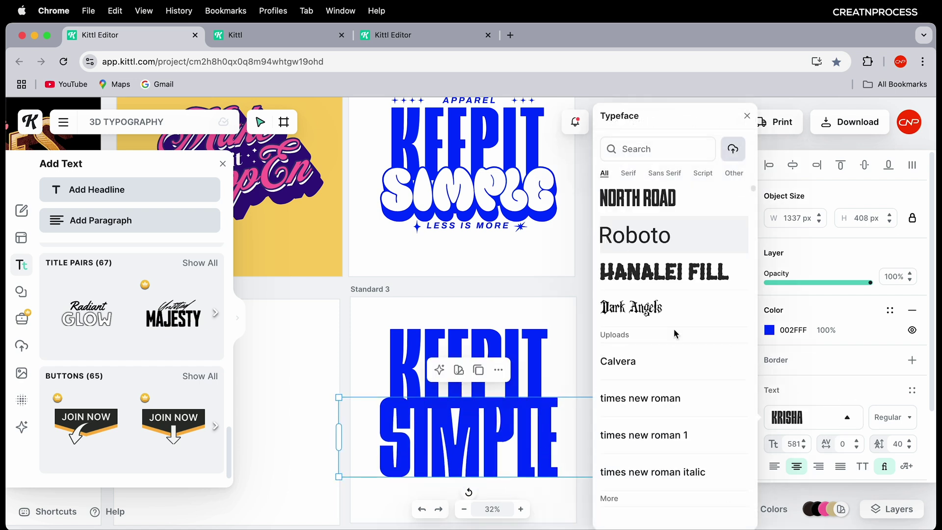
pyautogui.click(643, 153)
pyautogui.write('silly')
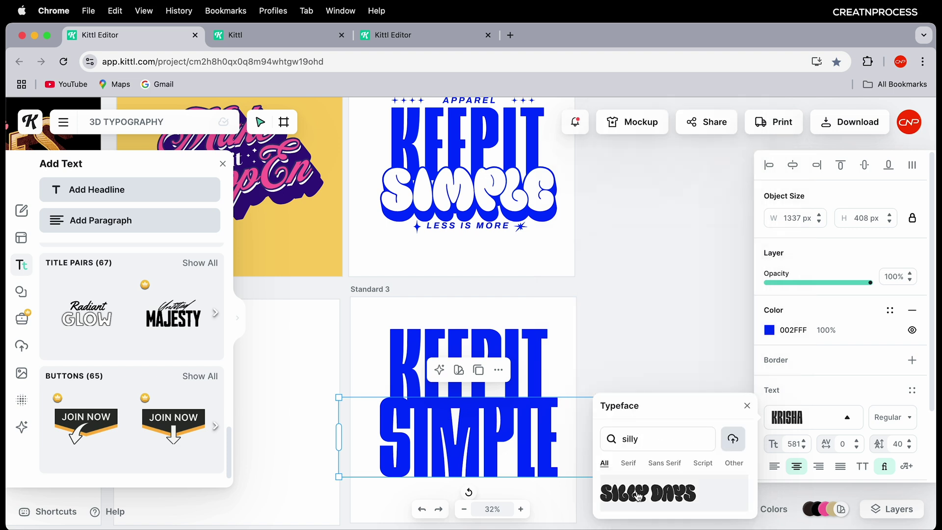
pyautogui.click(638, 496)
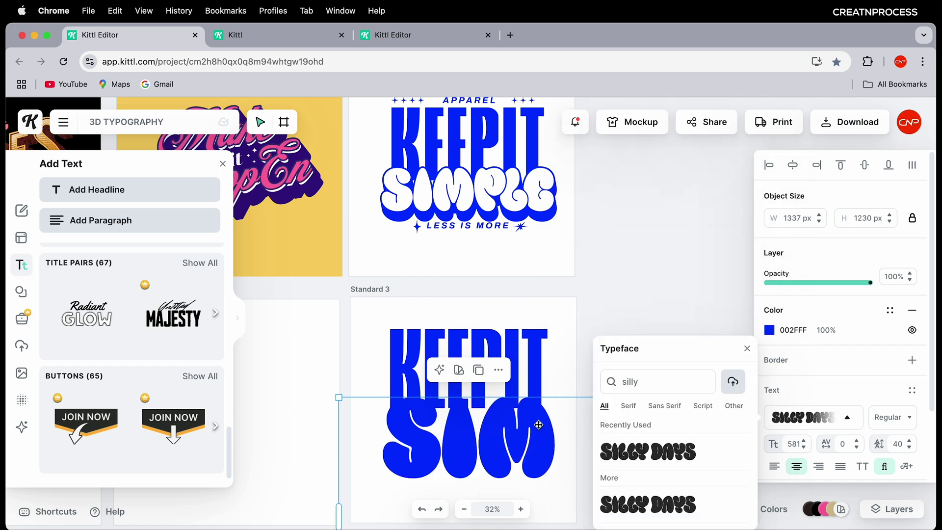
# Widen the SIMPLE text box to one line, scale it to font size 331, about 1126 × 237 px, and center it overlapping KEEPIT's lower edge
pyautogui.click(562, 396)
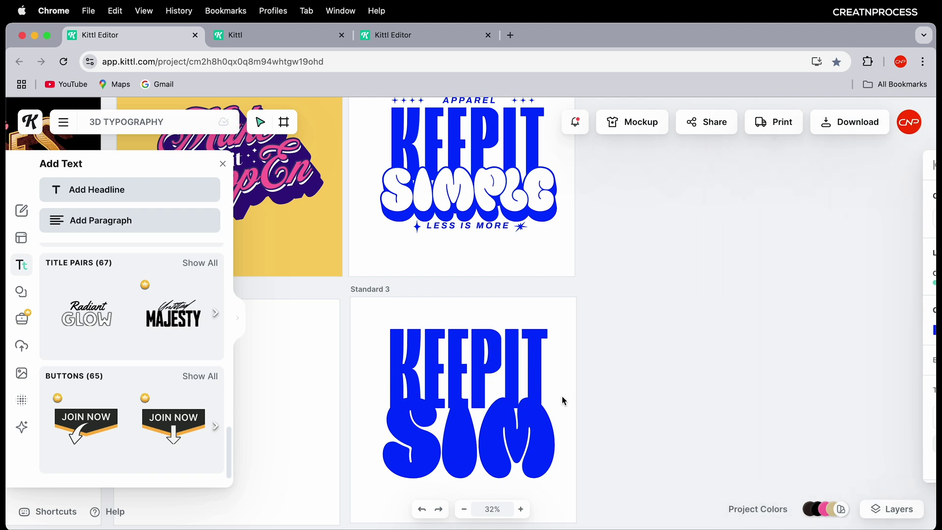
pyautogui.scroll(-5, 562, 396)
pyautogui.scroll(-3, 576, 417)
pyautogui.click(529, 398)
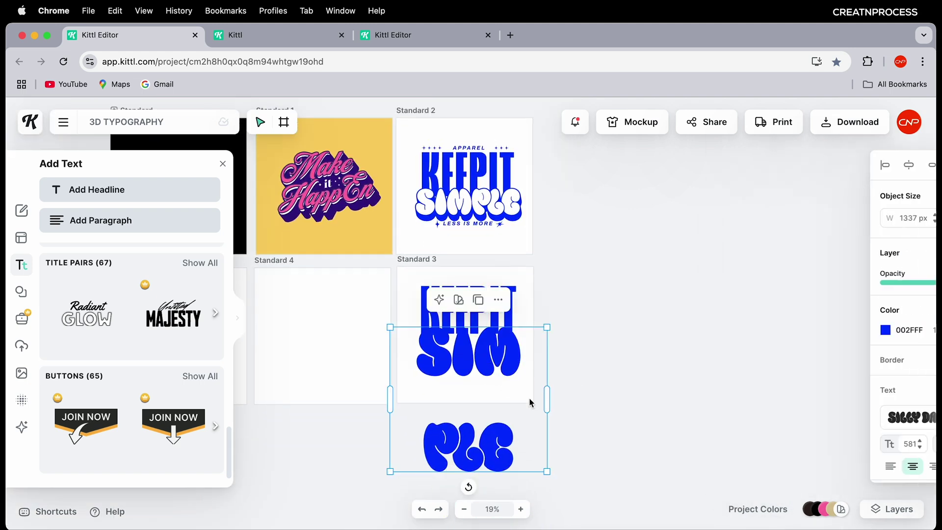
pyautogui.moveTo(568, 402); pyautogui.dragTo(623, 400)
pyautogui.moveTo(514, 346); pyautogui.dragTo(492, 346)
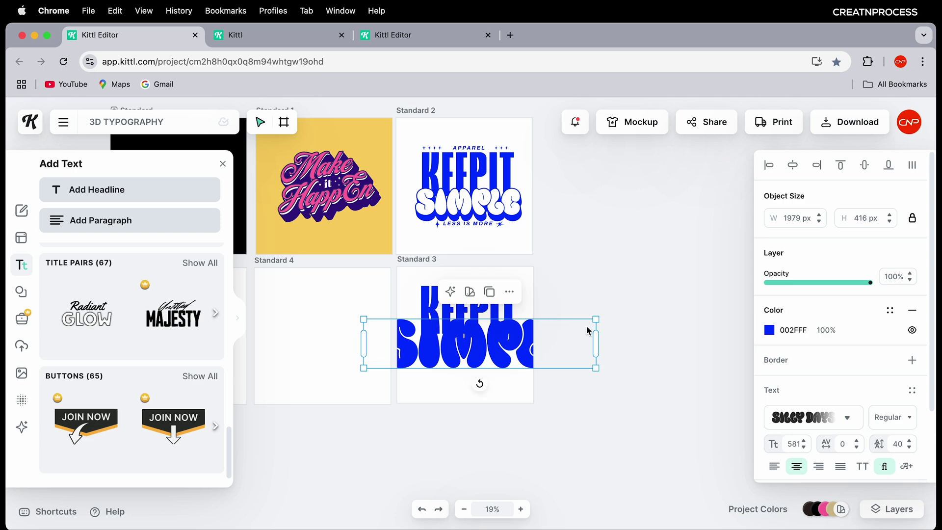
pyautogui.moveTo(598, 317); pyautogui.dragTo(579, 317)
pyautogui.scroll(5, 545, 324)
pyautogui.scroll(-1, 492, 373)
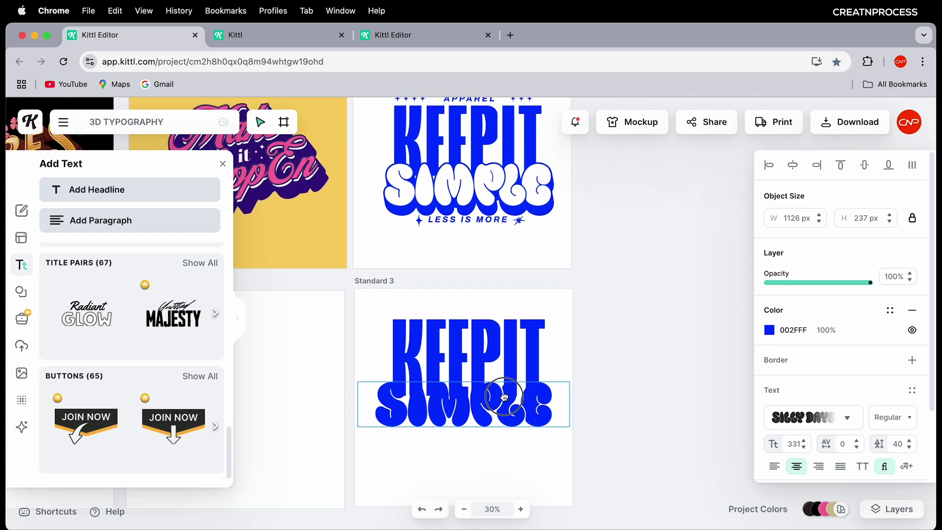
pyautogui.moveTo(492, 416); pyautogui.dragTo(496, 419)
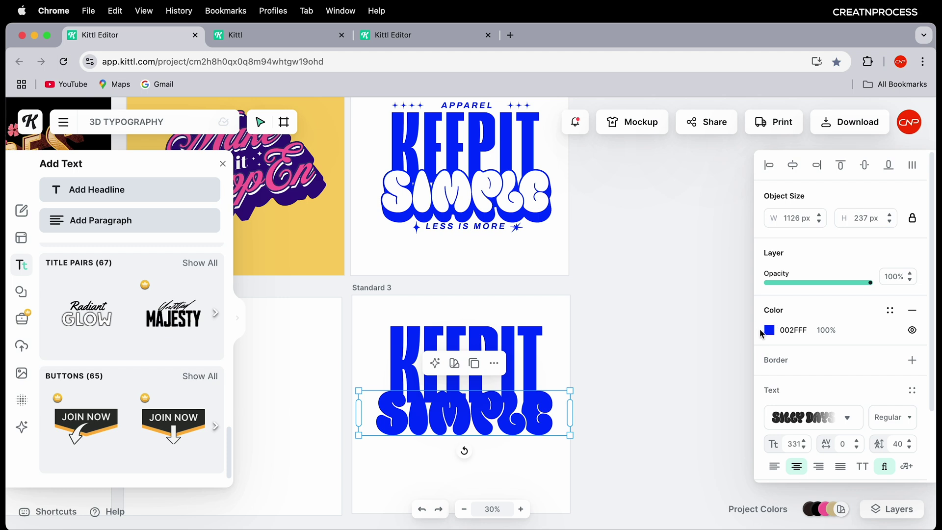
# Set the SIMPLE text color to white FFFFFF
pyautogui.click(769, 330)
pyautogui.moveTo(619, 295); pyautogui.dragTo(586, 240)
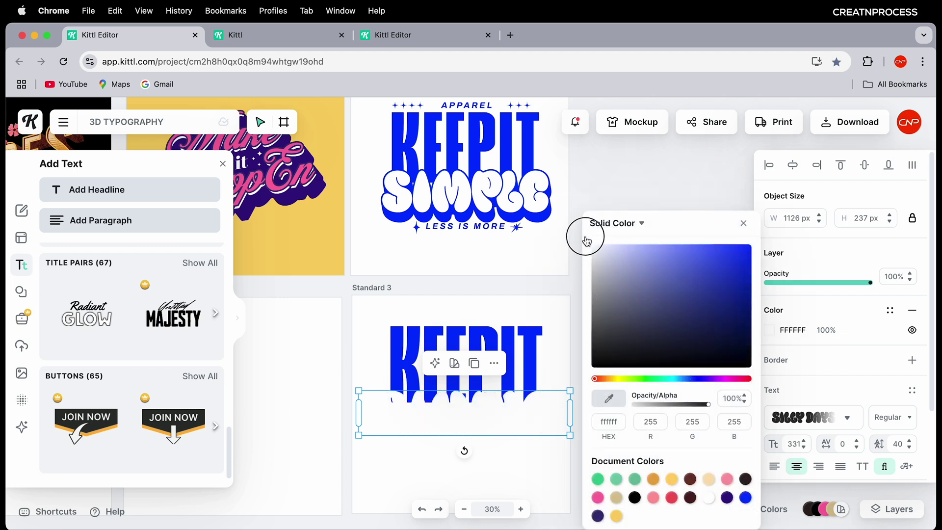
pyautogui.click(744, 223)
# Try the Angle transformation on the SIMPLE text and remove the transformation
pyautogui.scroll(-2, 856, 368)
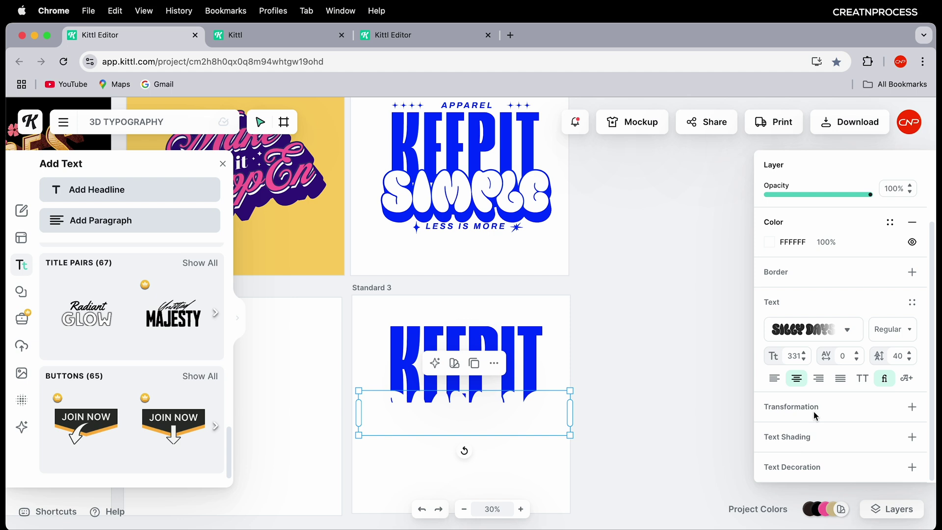
pyautogui.click(912, 407)
pyautogui.click(884, 411)
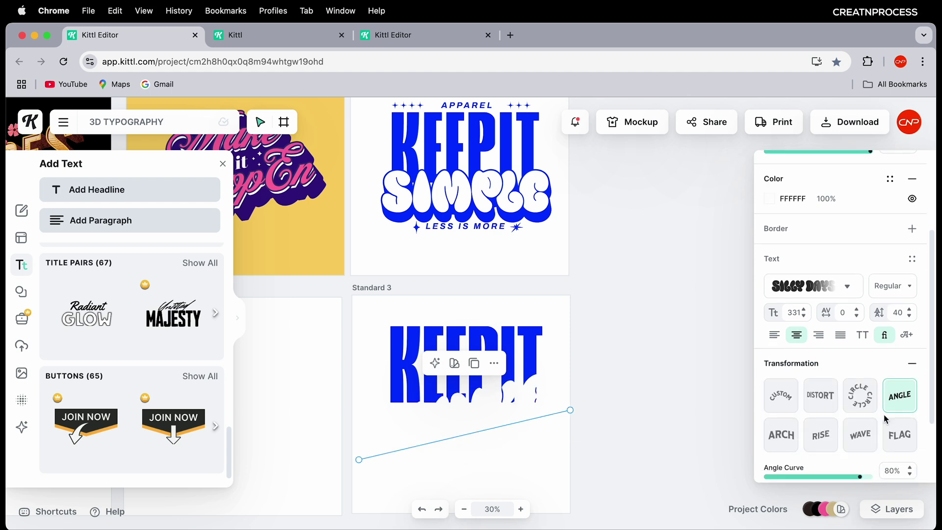
pyautogui.scroll(-1, 886, 419)
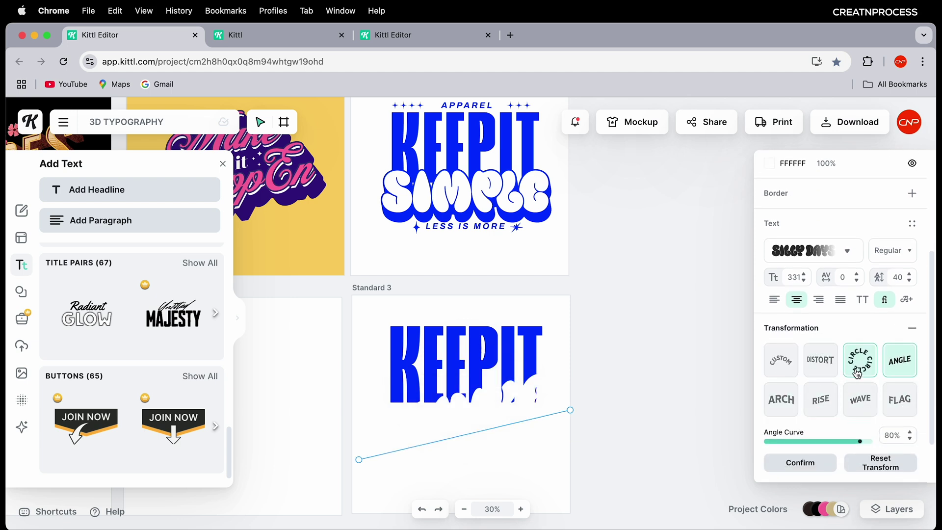
pyautogui.click(912, 328)
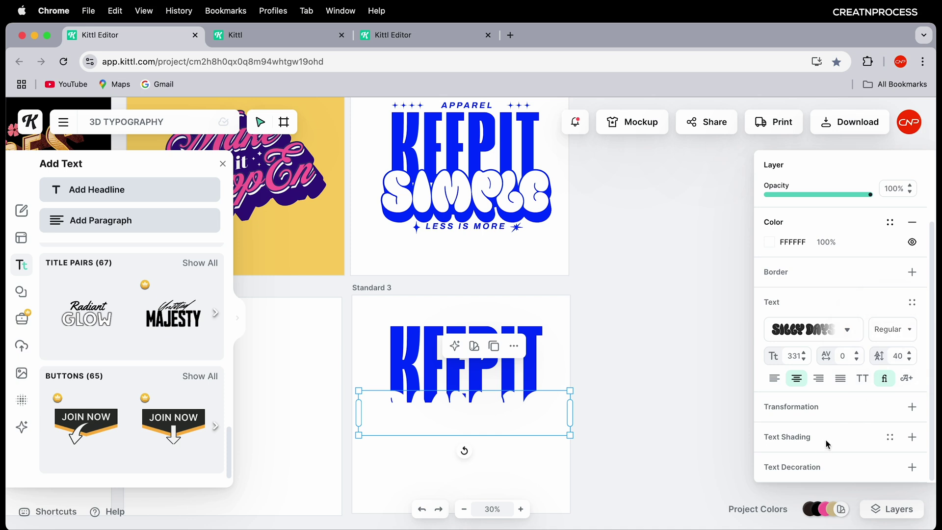
# Add text shading to SIMPLE, trying the first style at offset 33, angle -44°, blur 12 and the second at offset 45, angle -49°
pyautogui.click(912, 438)
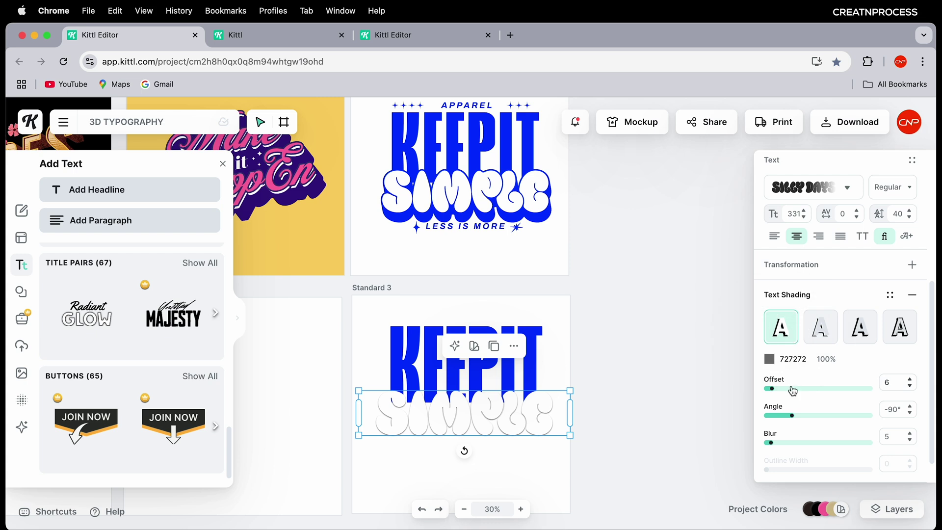
pyautogui.moveTo(785, 393); pyautogui.dragTo(781, 461)
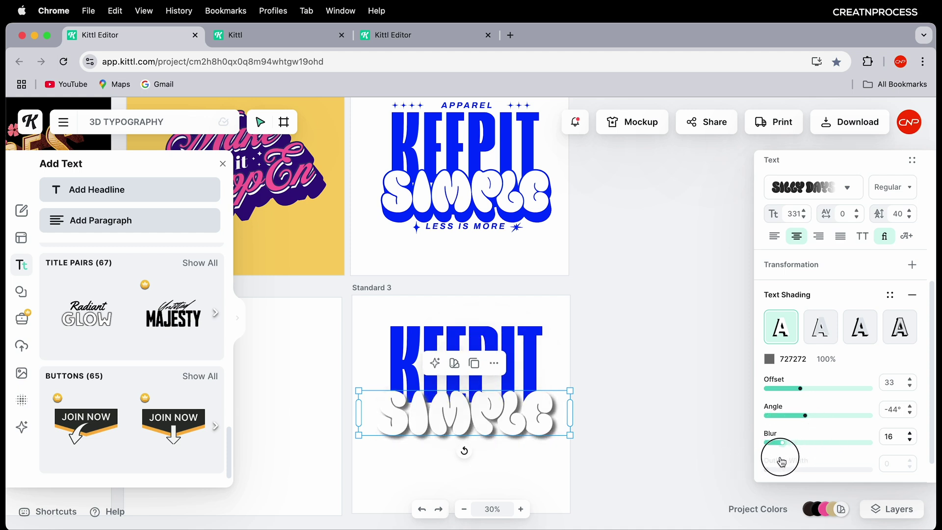
pyautogui.click(823, 338)
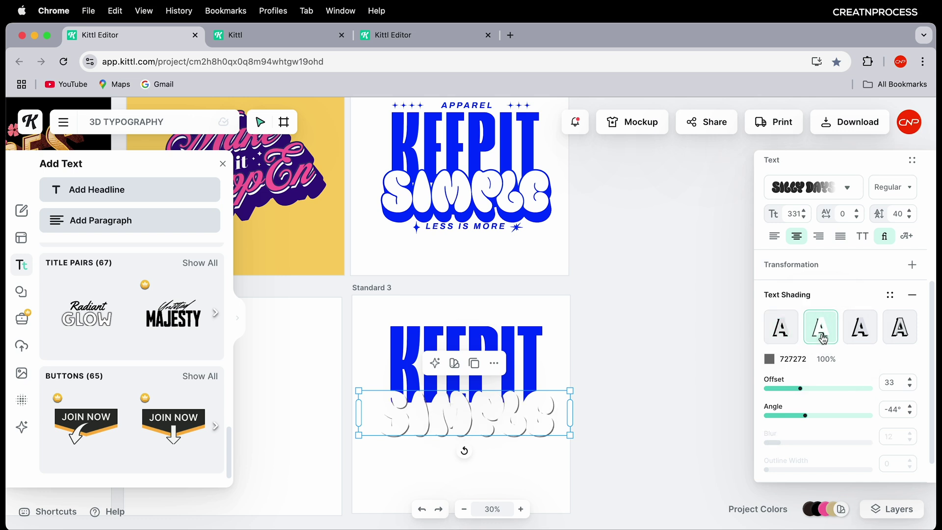
pyautogui.moveTo(802, 390); pyautogui.dragTo(804, 425)
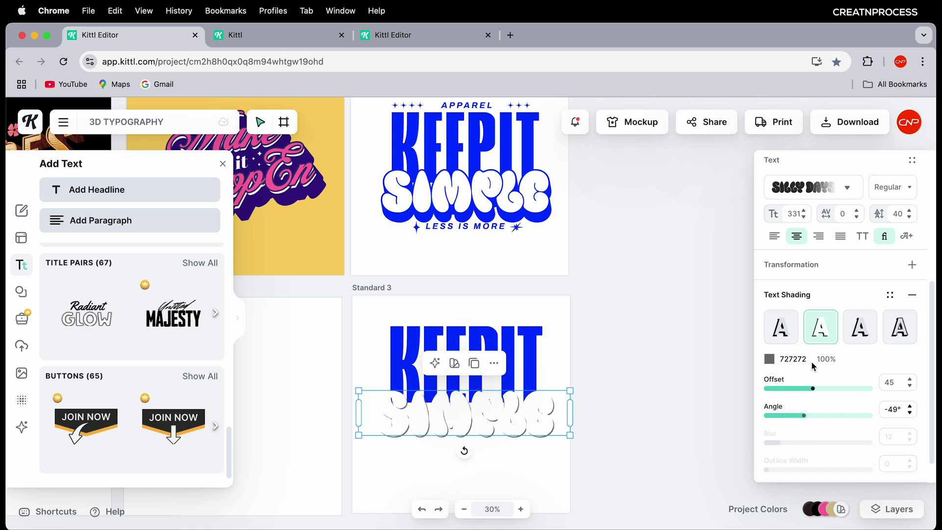
# Apply the third, solid block shading style to SIMPLE with color 120101, offset 12 and angle -133°
pyautogui.click(860, 337)
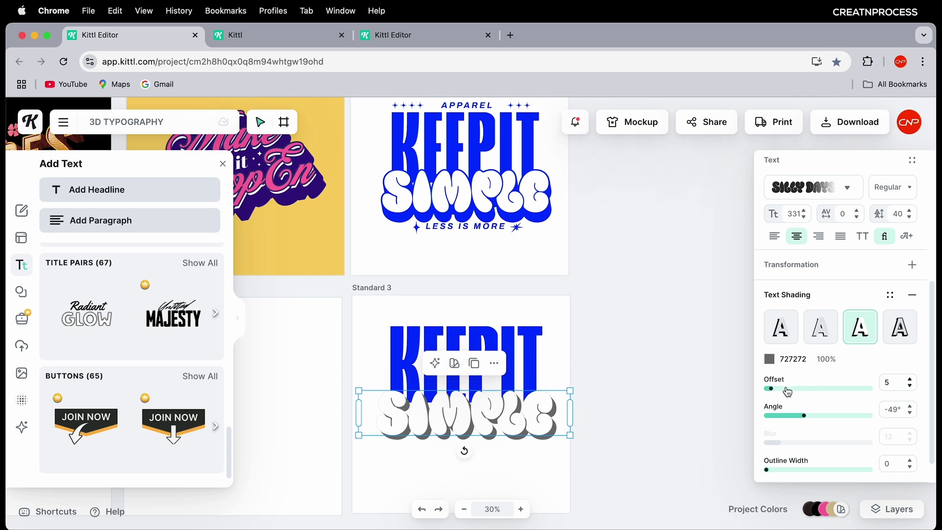
pyautogui.moveTo(775, 395); pyautogui.dragTo(804, 396)
pyautogui.click(770, 359)
pyautogui.moveTo(702, 339); pyautogui.dragTo(743, 359)
pyautogui.moveTo(804, 388); pyautogui.dragTo(781, 431)
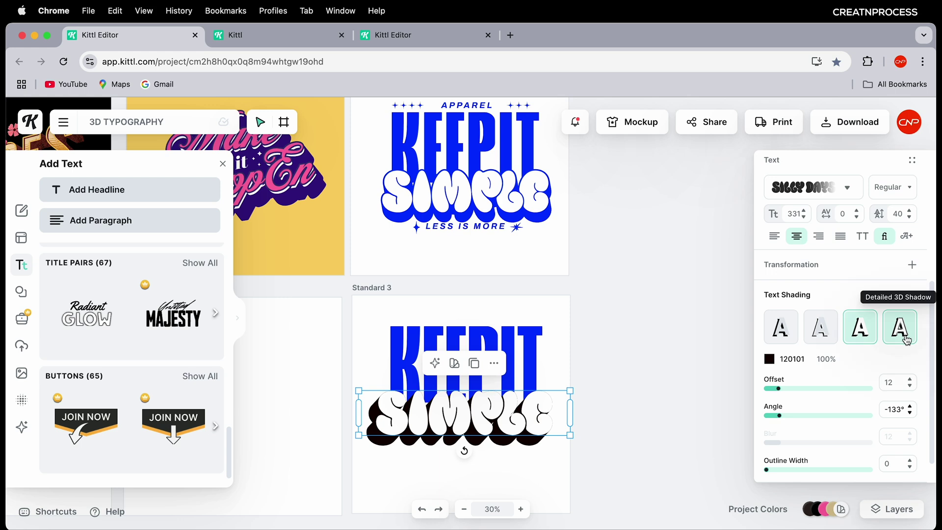
# Try the Detailed 3D Shadow style on the SIMPLE text and switch back to the solid block style
pyautogui.click(903, 334)
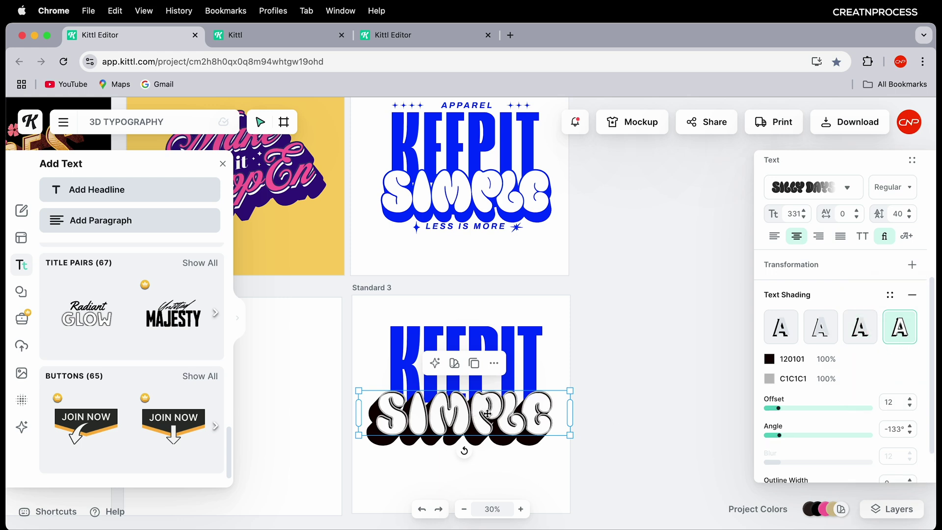
pyautogui.scroll(3, 484, 436)
pyautogui.moveTo(484, 436); pyautogui.dragTo(496, 406)
pyautogui.scroll(3, 496, 406)
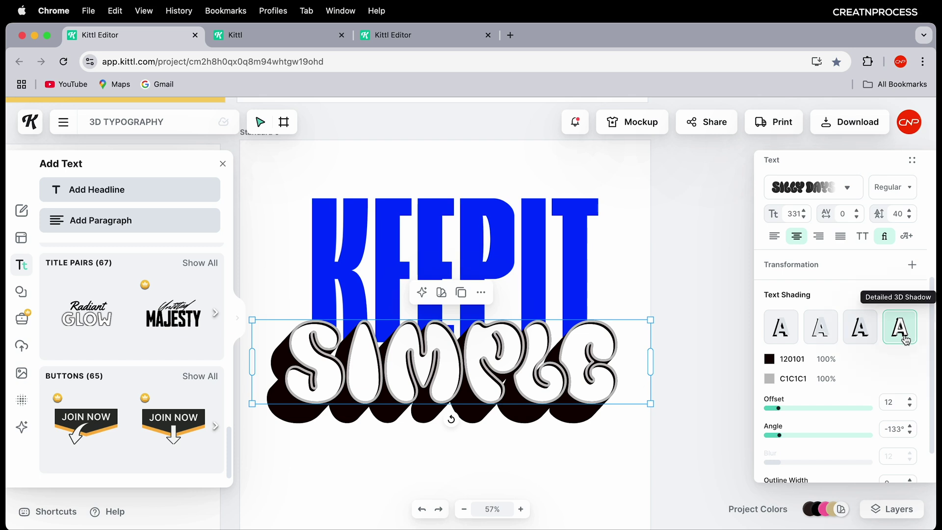
pyautogui.click(859, 342)
# Set the SIMPLE text's shading color to the document's bright blue 002FFF
pyautogui.scroll(-5, 728, 373)
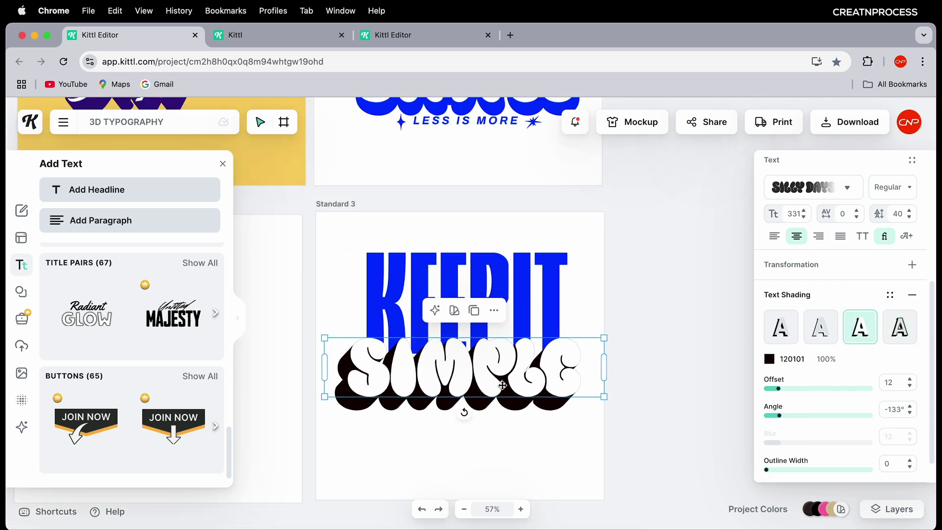
pyautogui.click(770, 359)
pyautogui.click(745, 499)
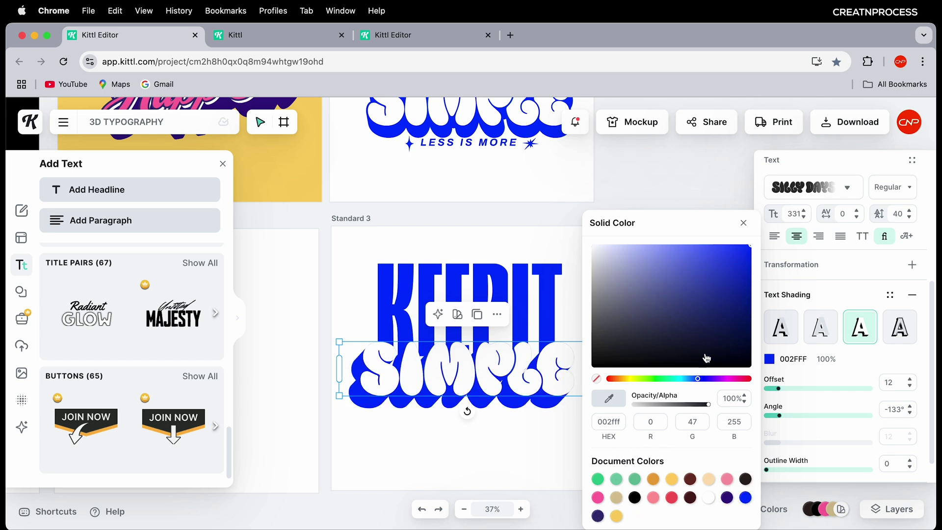
pyautogui.click(796, 372)
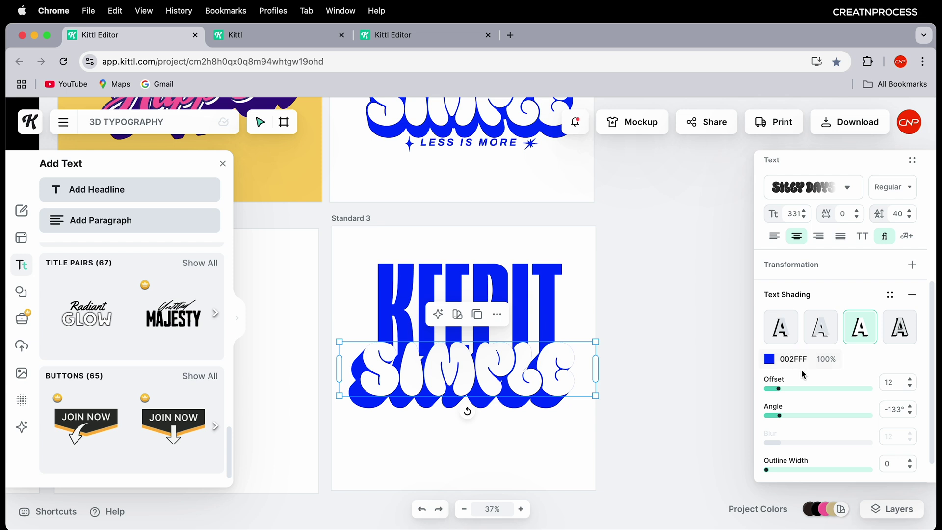
# Set SIMPLE's shading to offset 11, angle -82° and outline width 17, using the Standard 2 design as reference
pyautogui.moveTo(779, 391); pyautogui.dragTo(796, 421)
pyautogui.click(452, 194)
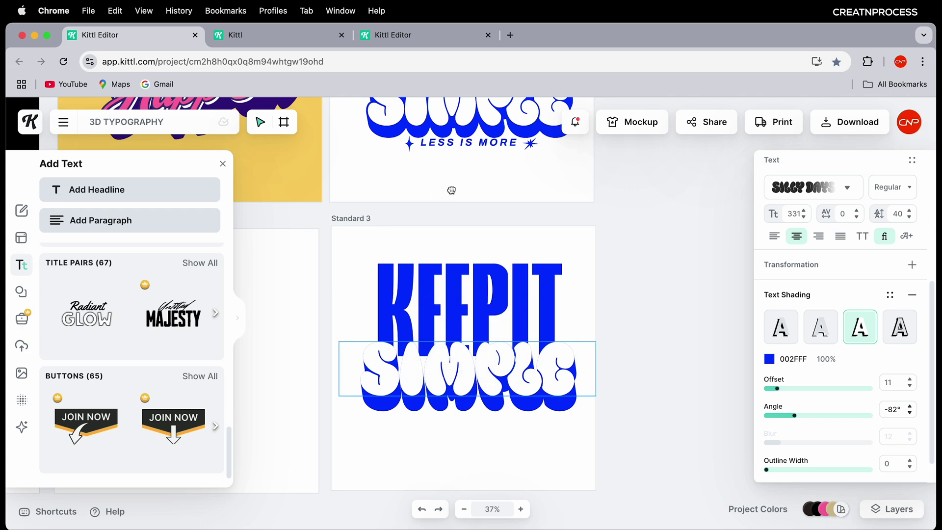
pyautogui.scroll(5, 364, 217)
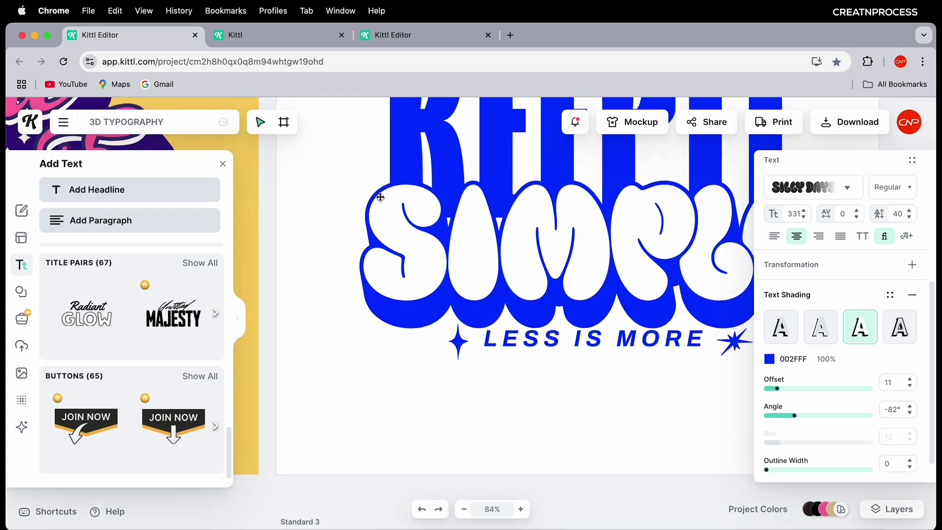
pyautogui.scroll(-5, 430, 194)
pyautogui.scroll(-5, 525, 368)
pyautogui.moveTo(766, 470); pyautogui.dragTo(777, 476)
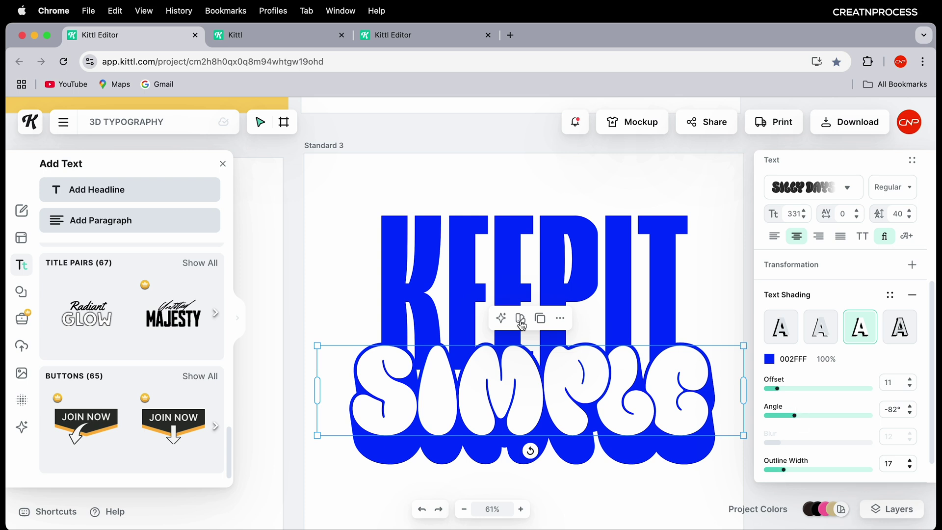
# Fine-tune the shading offset and angle of the SIMPLE text and deselect it to compare with the Standard 2 design
pyautogui.scroll(-5, 522, 326)
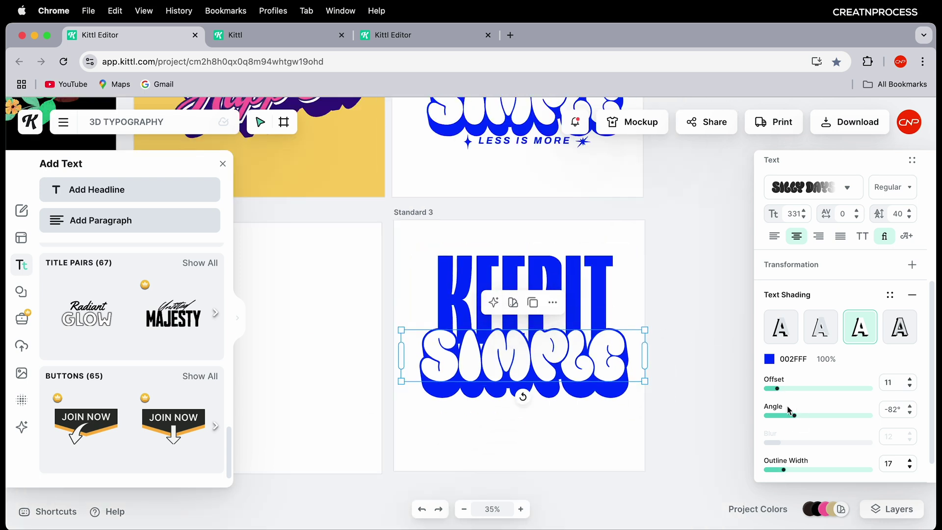
pyautogui.moveTo(777, 388); pyautogui.dragTo(796, 419)
pyautogui.click(640, 395)
pyautogui.scroll(-3, 640, 394)
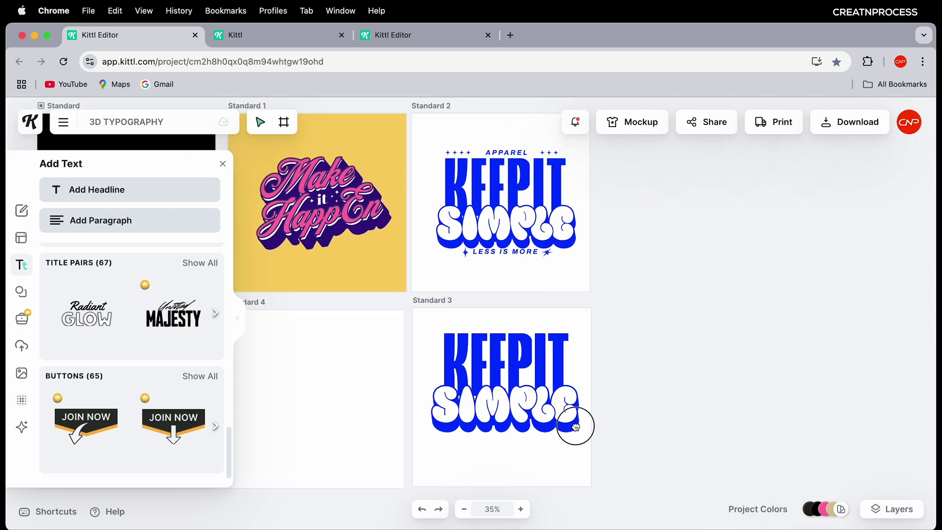
# Scale the KEEPIT and SIMPLE texts down together until KEEPIT is about 1265 px wide, and nudge KEEPIT to sit centered over SIMPLE
pyautogui.moveTo(594, 451); pyautogui.dragTo(483, 357)
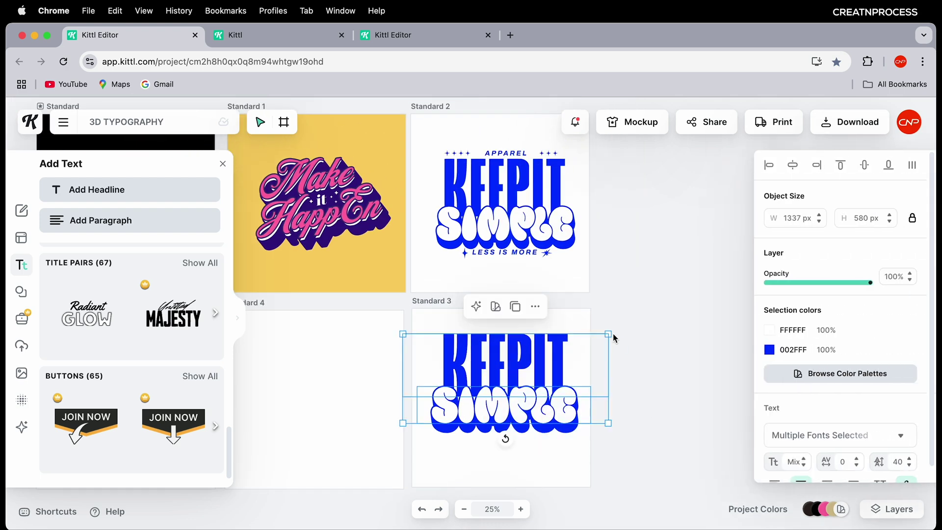
pyautogui.moveTo(608, 336); pyautogui.dragTo(597, 339)
pyautogui.click(530, 376)
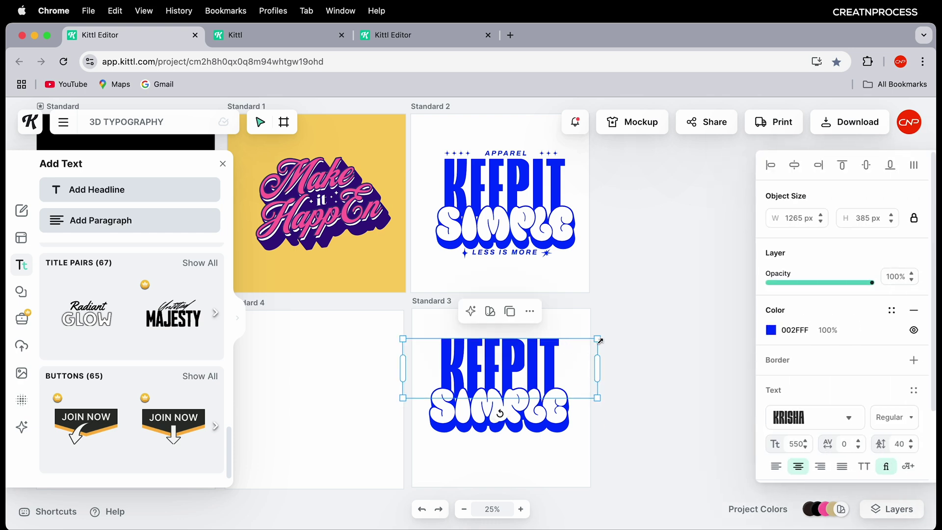
pyautogui.moveTo(510, 367); pyautogui.dragTo(508, 371)
# Add a headline reading APPERAL to the Standard 3 artboard, widen it to 544 px and place it on one line just above KEEPIT
pyautogui.scroll(3, 458, 255)
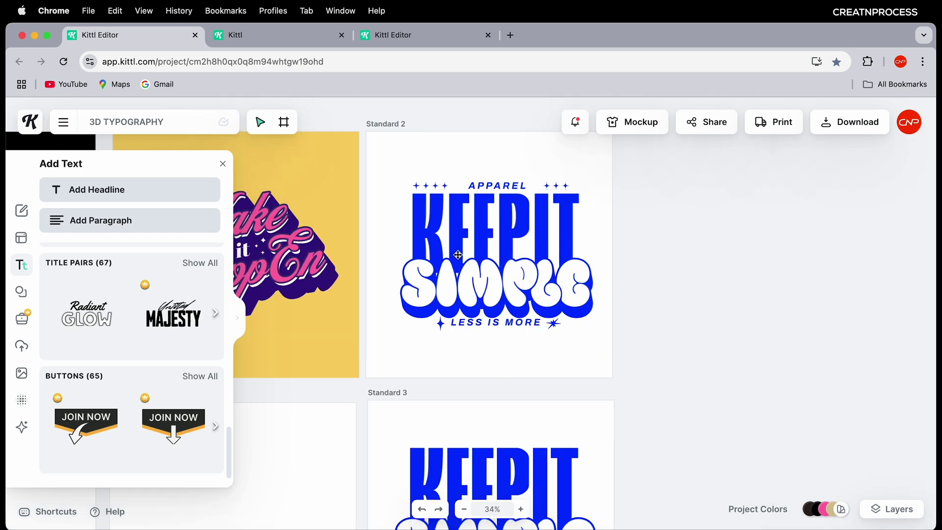
pyautogui.scroll(3, 489, 198)
pyautogui.scroll(-3, 489, 197)
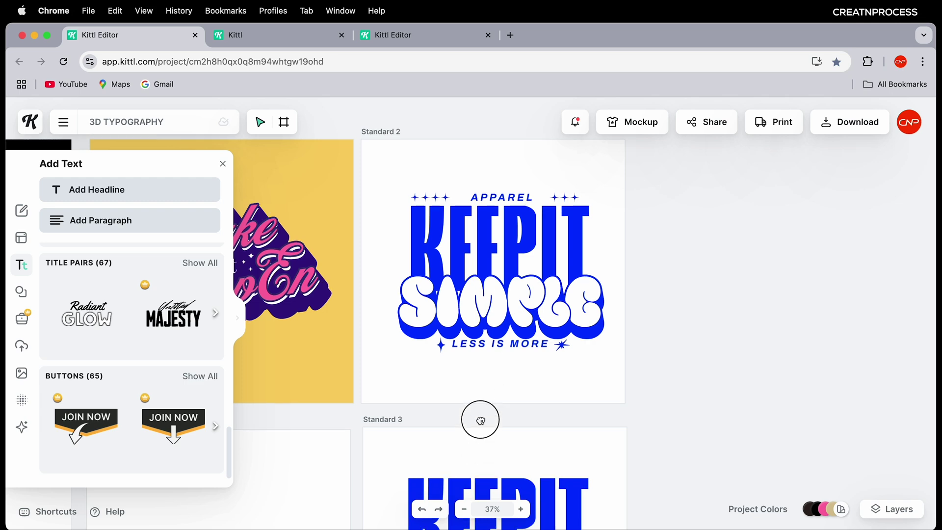
pyautogui.moveTo(480, 416); pyautogui.dragTo(484, 345)
pyautogui.write('t')
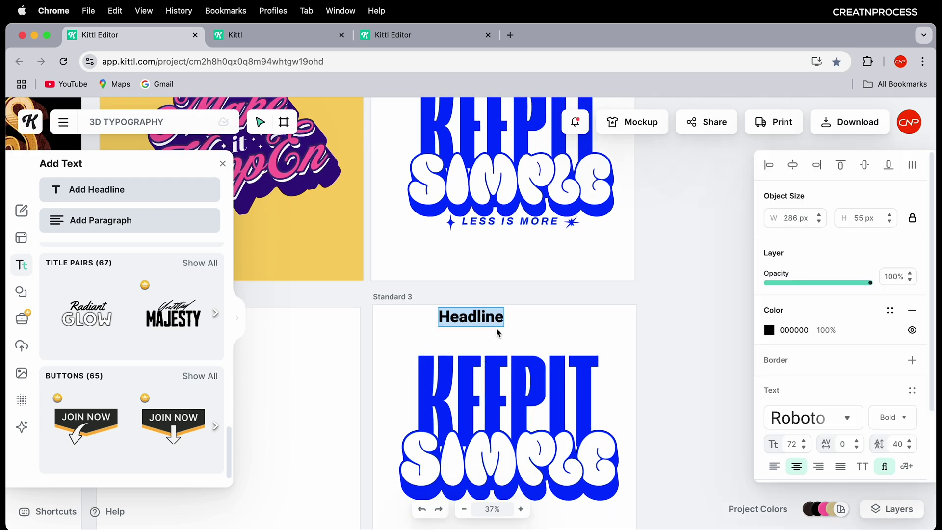
pyautogui.write('APPER')
pyautogui.write('AL')
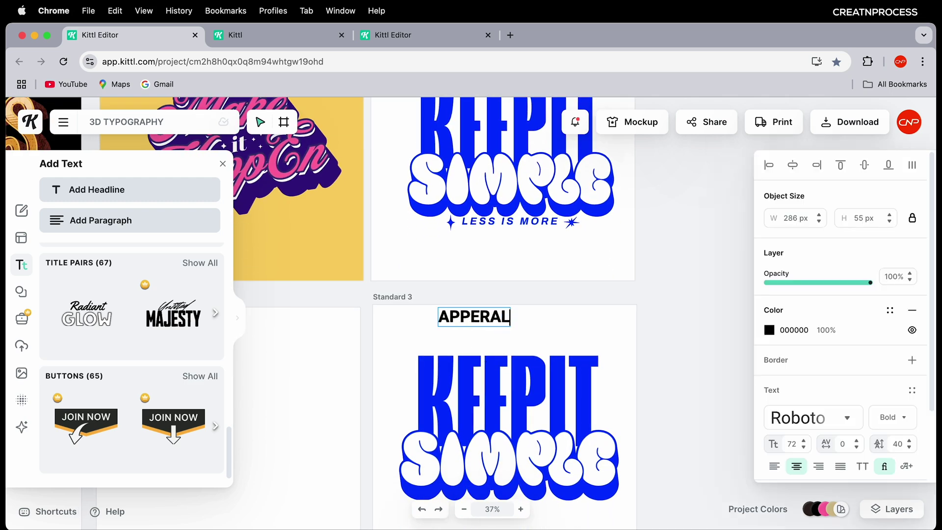
pyautogui.click(468, 320)
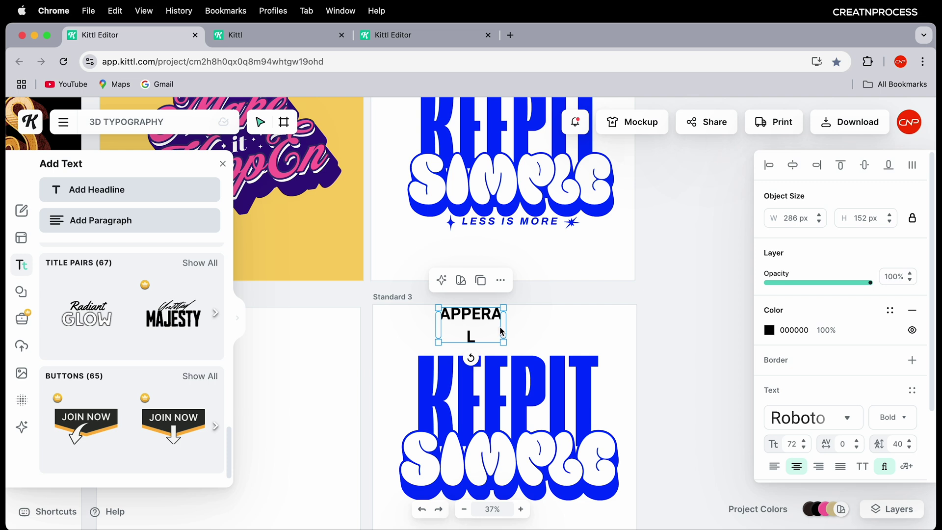
pyautogui.moveTo(507, 331); pyautogui.dragTo(531, 343)
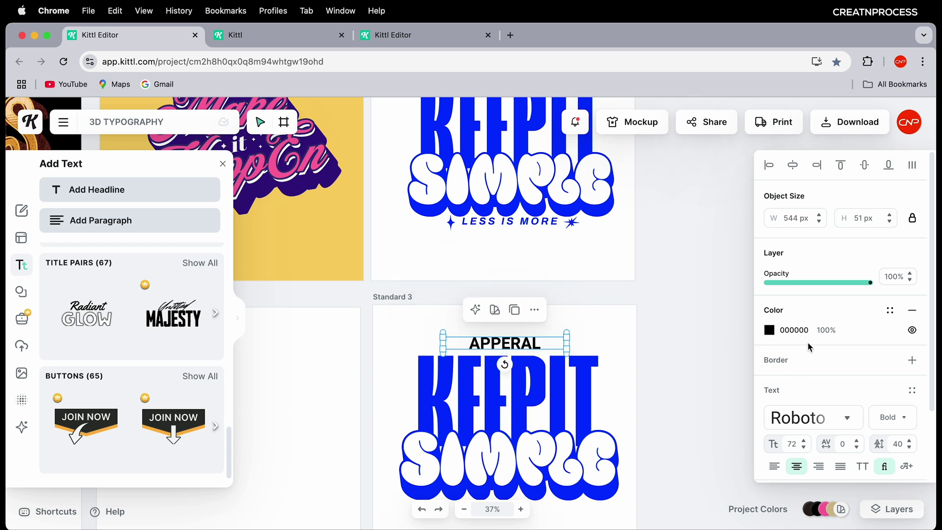
# Reduce the APPERAL text's font size to 64 and further to 56
pyautogui.scroll(-4, 812, 295)
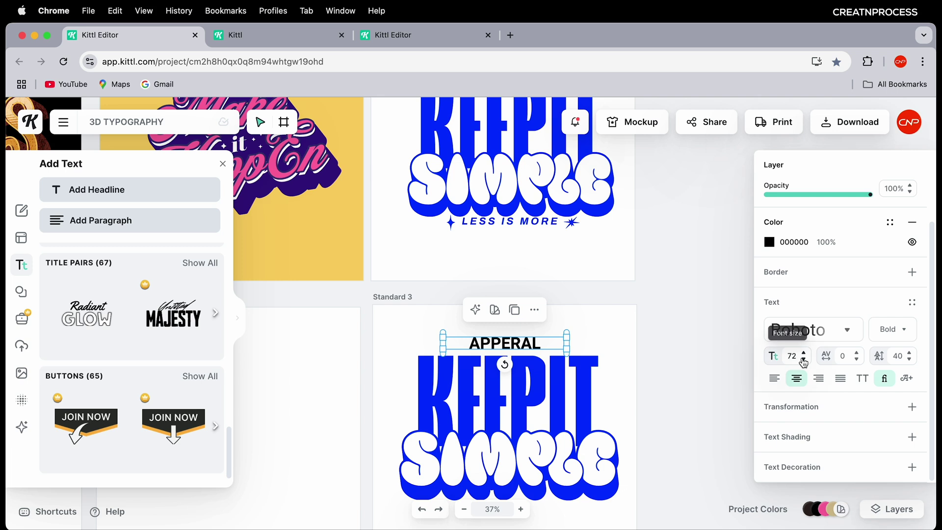
pyautogui.doubleClick(794, 356)
pyautogui.write('64')
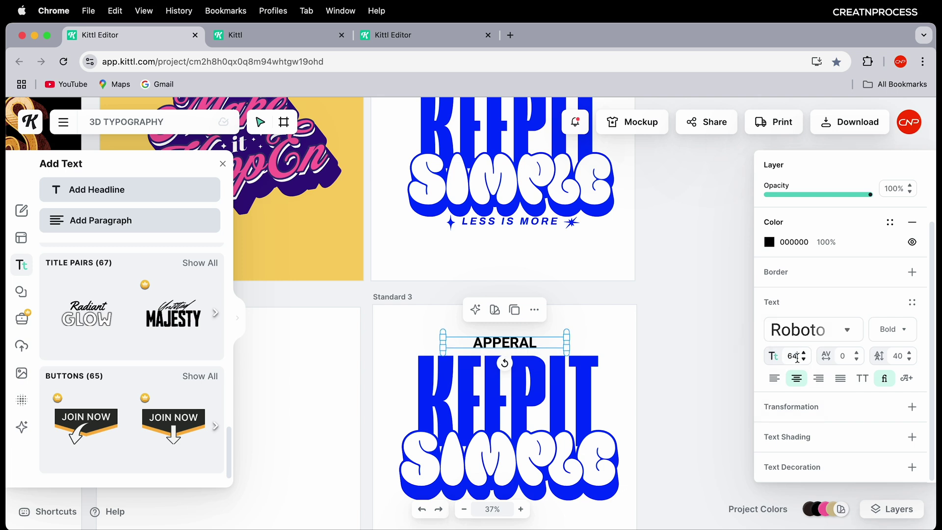
pyautogui.scroll(-8, 797, 357)
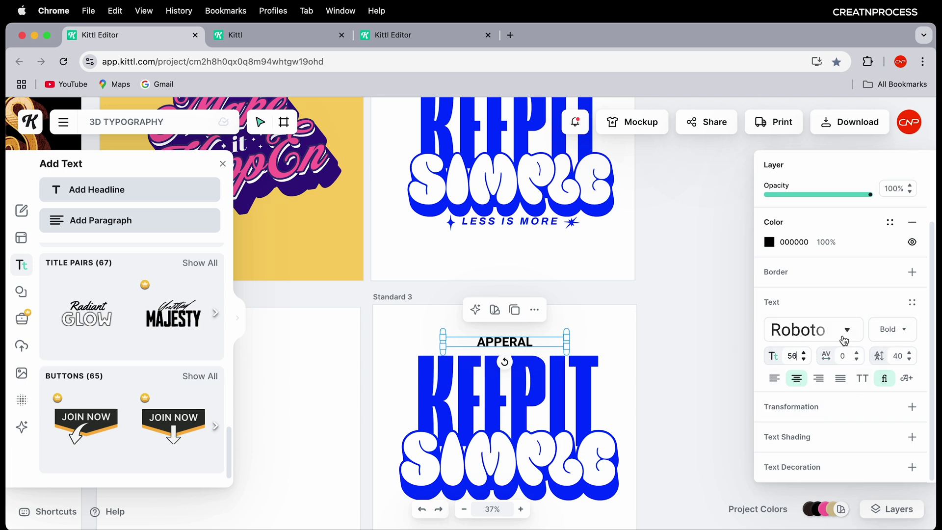
# Set the APPERAL text's typeface to Roboto in the Bold Italic style
pyautogui.click(847, 331)
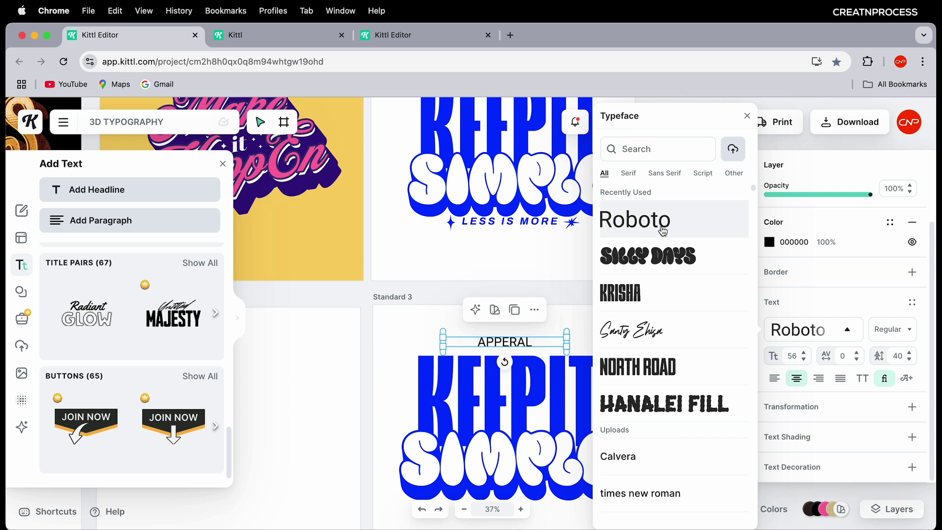
pyautogui.click(892, 329)
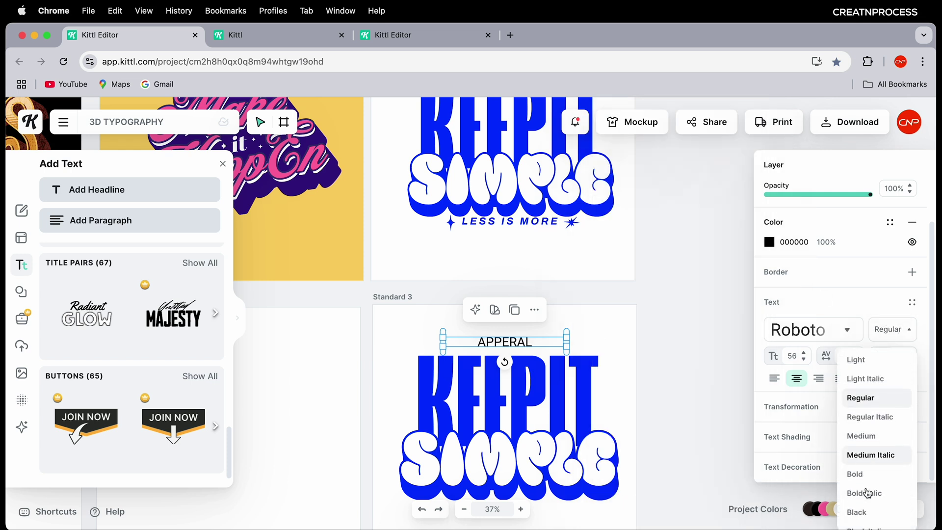
pyautogui.scroll(-1, 868, 493)
pyautogui.click(867, 484)
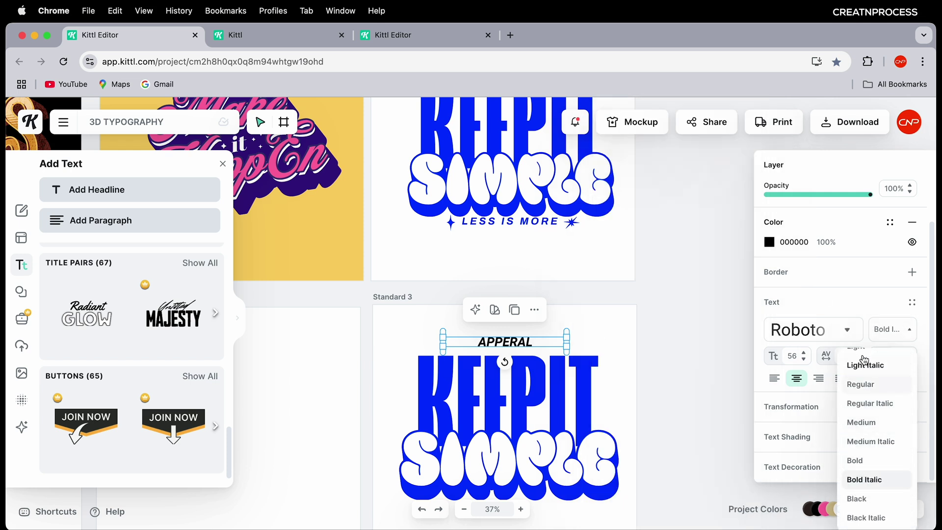
pyautogui.click(868, 314)
# Set the APPERAL text's letter spacing to 100 and its font size to 50
pyautogui.click(844, 358)
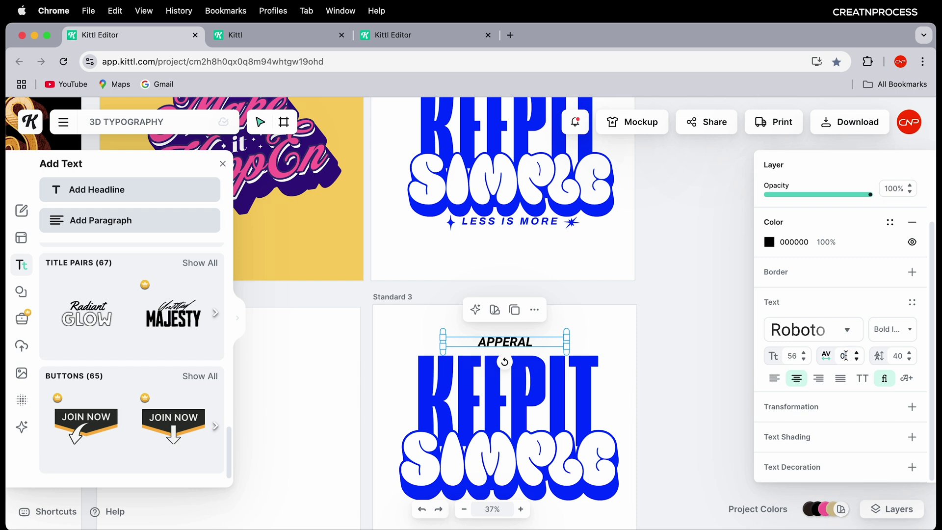
pyautogui.moveTo(845, 354); pyautogui.dragTo(828, 362)
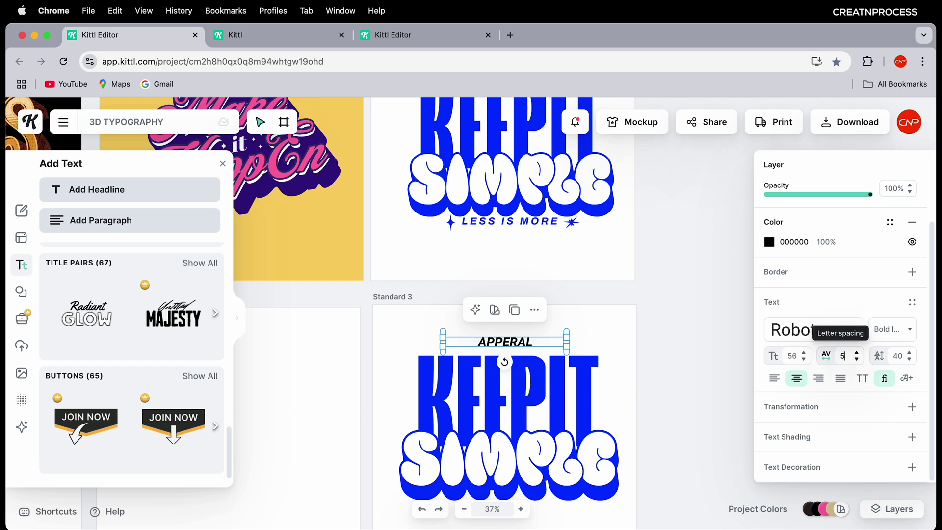
pyautogui.write('50')
pyautogui.press('BackSpace')
pyautogui.press('BackSpace')
pyautogui.write('100')
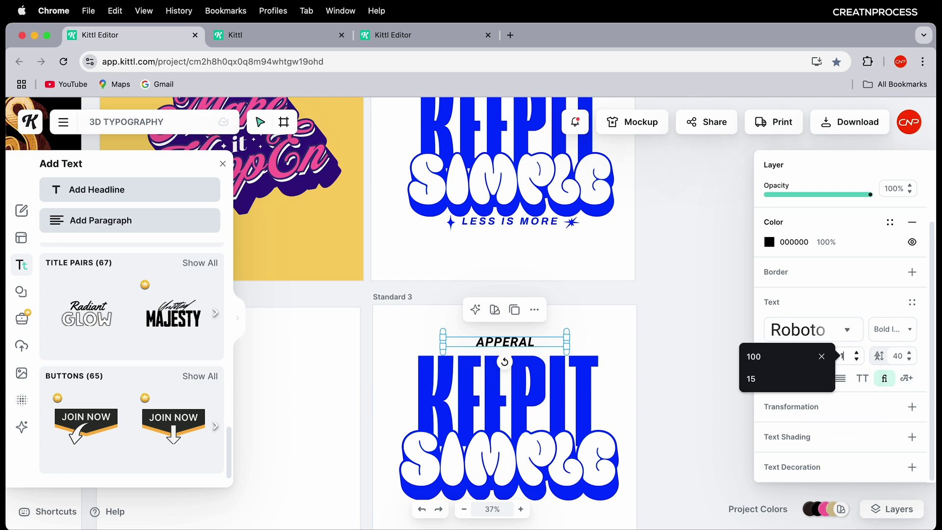
pyautogui.press('Return')
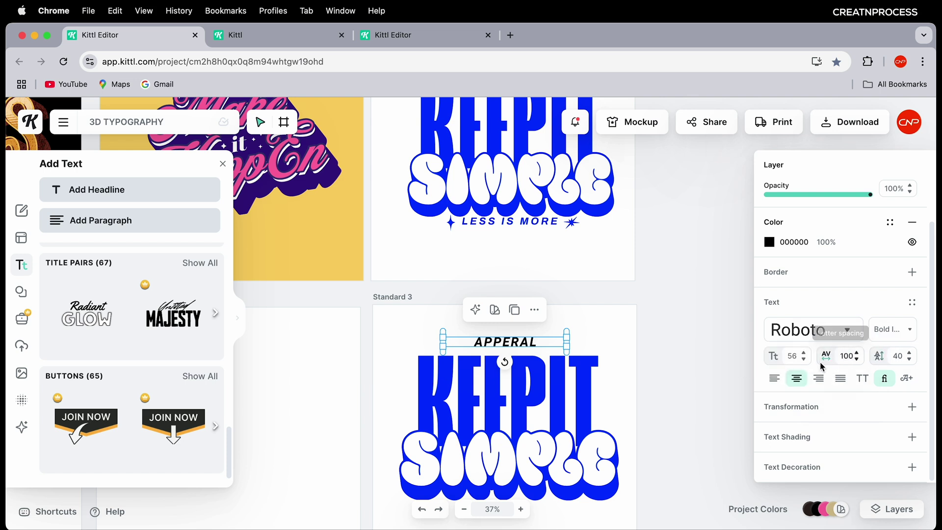
pyautogui.doubleClick(796, 358)
pyautogui.write('50')
pyautogui.click(652, 372)
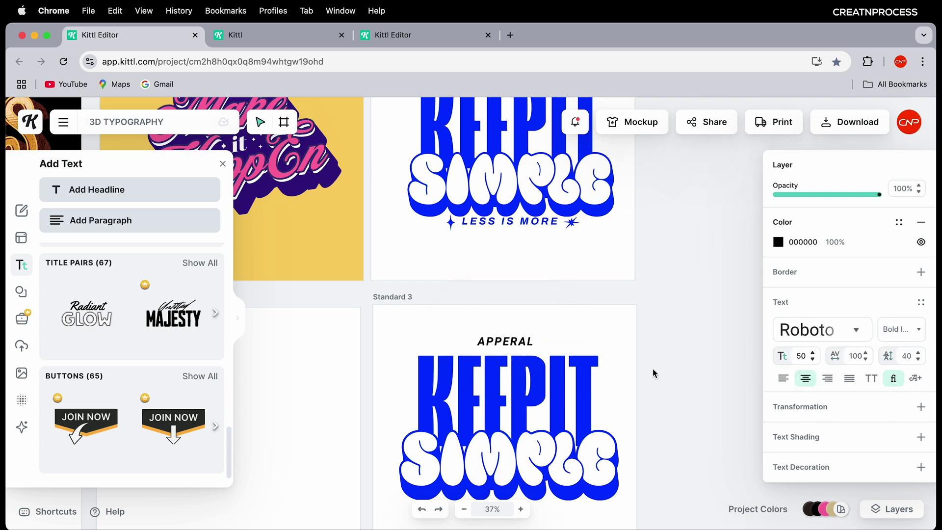
# Recolor the APPERAL text with the document's bright blue 002FFF
pyautogui.click(519, 342)
pyautogui.click(770, 330)
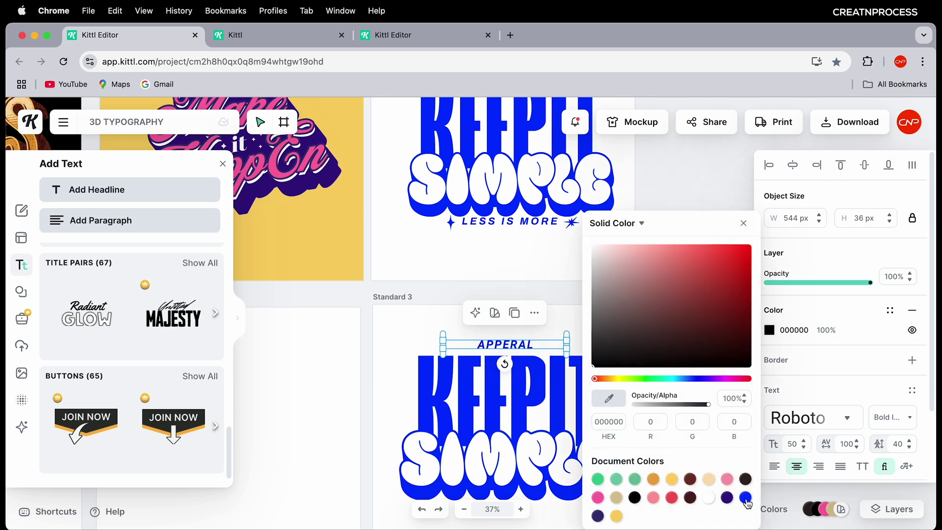
pyautogui.click(746, 498)
pyautogui.click(563, 350)
pyautogui.scroll(-2, 563, 350)
pyautogui.scroll(2, 537, 342)
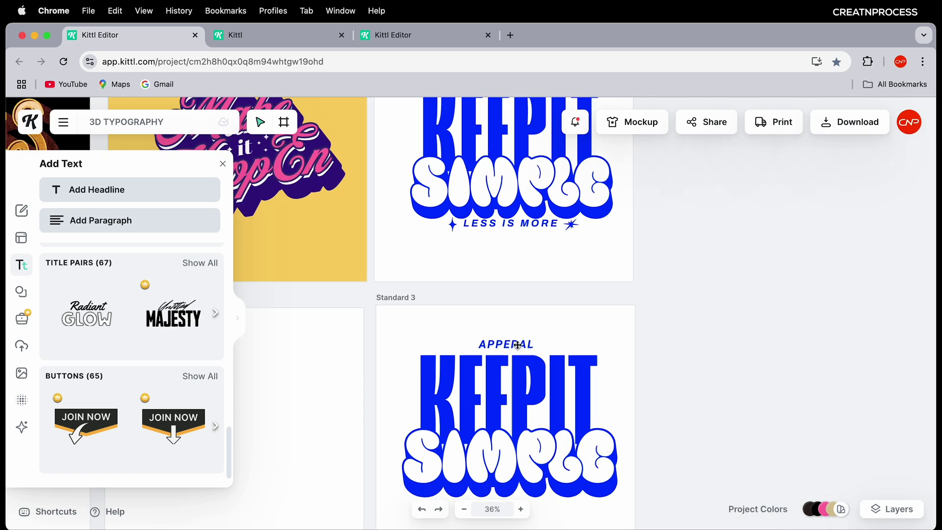
# Duplicate the APPERAL text, center the copy just below SIMPLE and change its wording to LESS IS MORE
pyautogui.moveTo(518, 345); pyautogui.dragTo(515, 459)
pyautogui.scroll(-3, 526, 505)
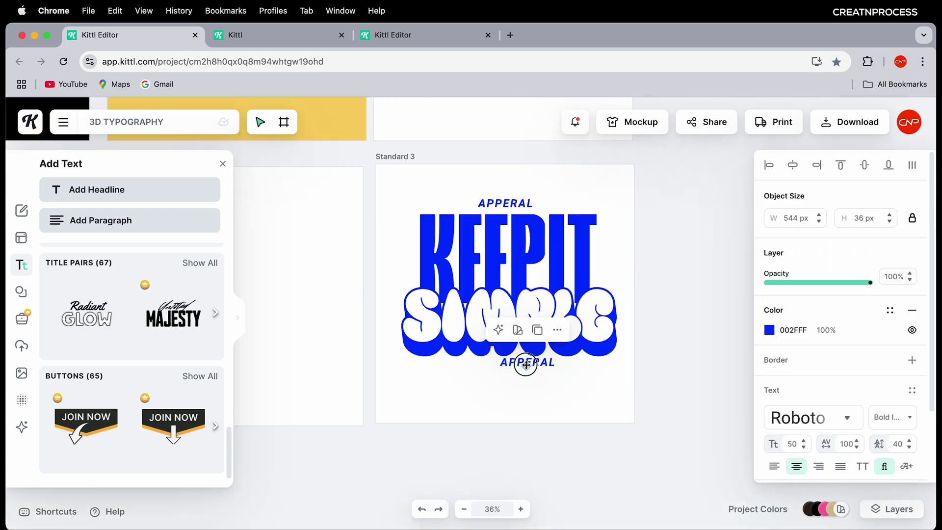
pyautogui.moveTo(526, 365); pyautogui.dragTo(505, 368)
pyautogui.scroll(-2, 505, 368)
pyautogui.doubleClick(507, 370)
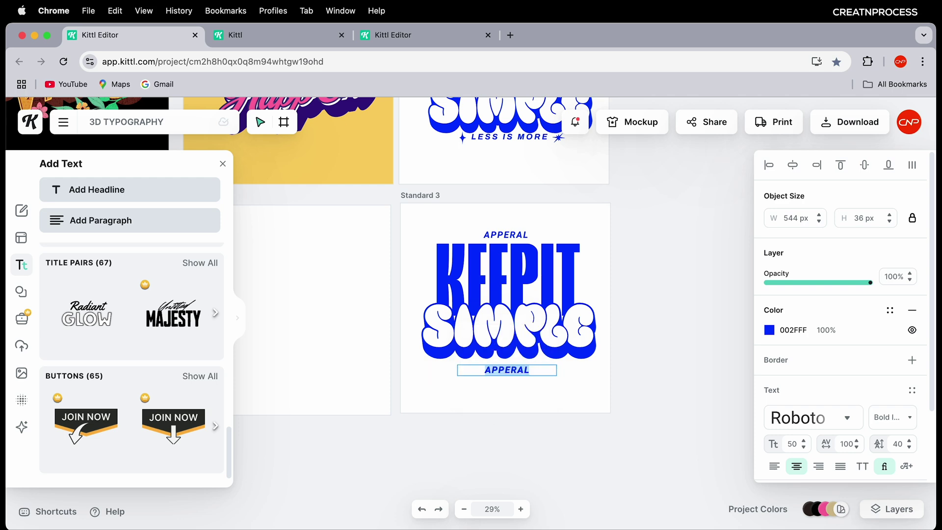
pyautogui.write('LESS IS MORE')
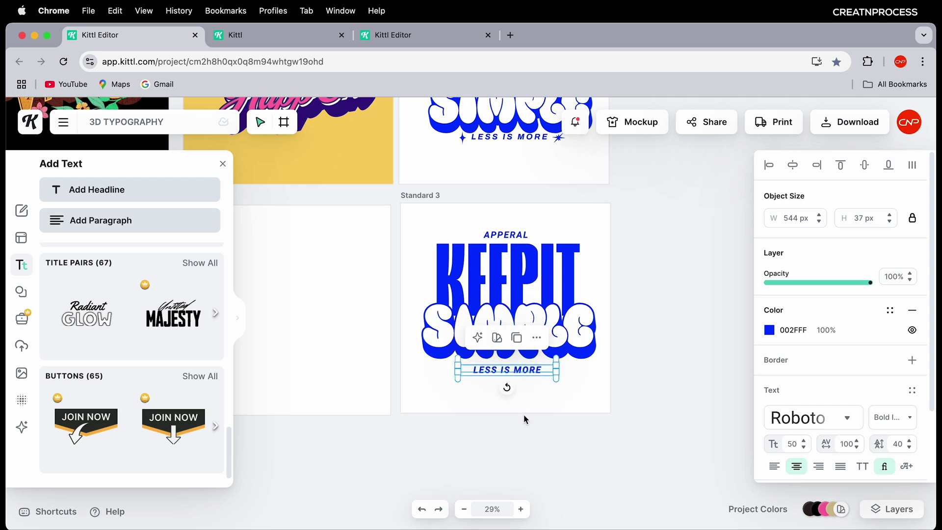
pyautogui.click(554, 396)
# Examine the small stars around APPAREL in the Standard 2 design and browse the shapes in the elements library for matching ones
pyautogui.moveTo(523, 285); pyautogui.dragTo(514, 405)
pyautogui.scroll(3, 514, 404)
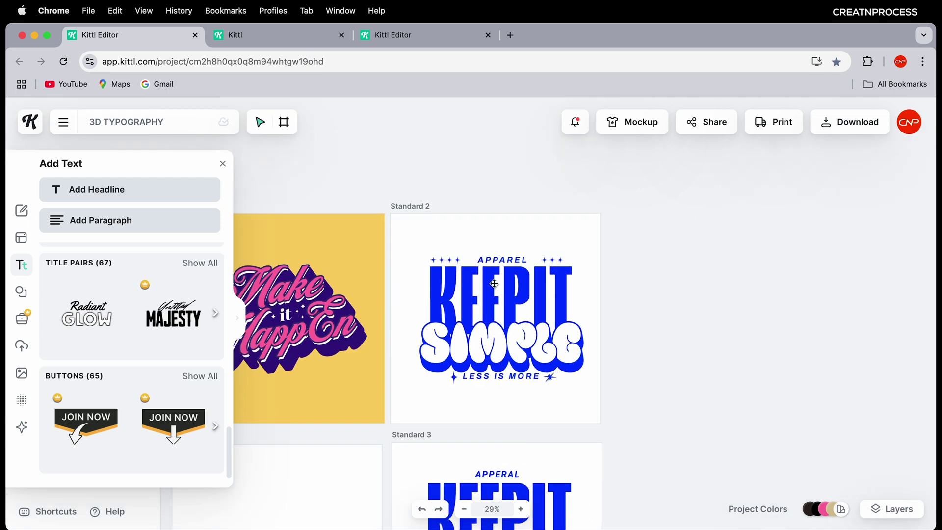
pyautogui.scroll(5, 400, 255)
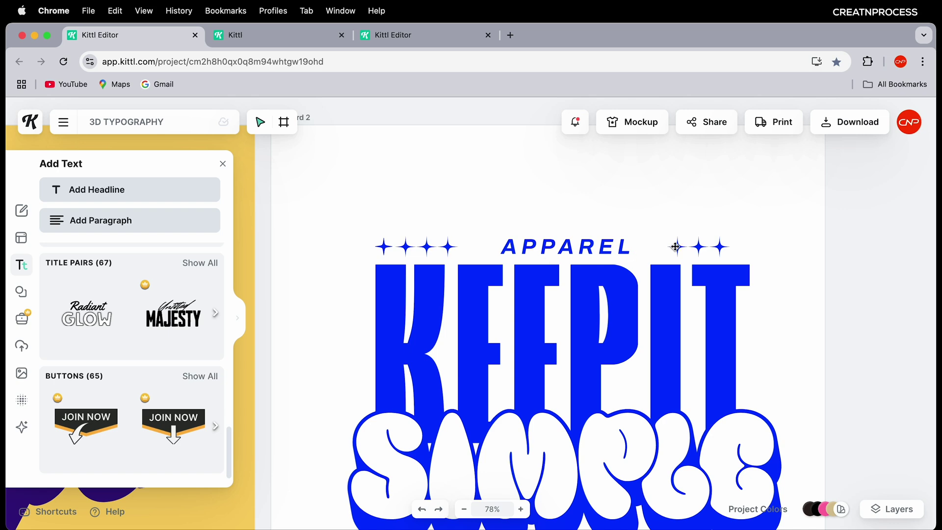
pyautogui.scroll(-5, 586, 404)
pyautogui.scroll(4, 572, 379)
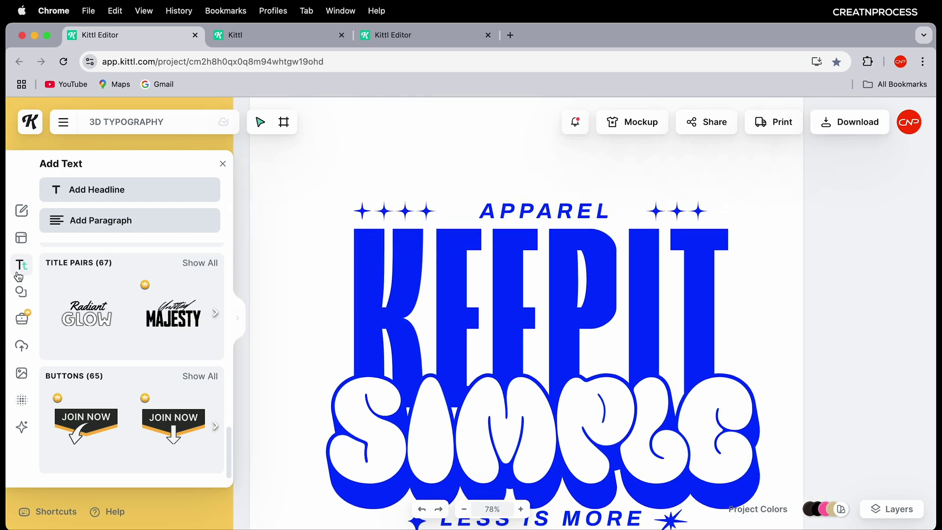
pyautogui.moveTo(24, 296)
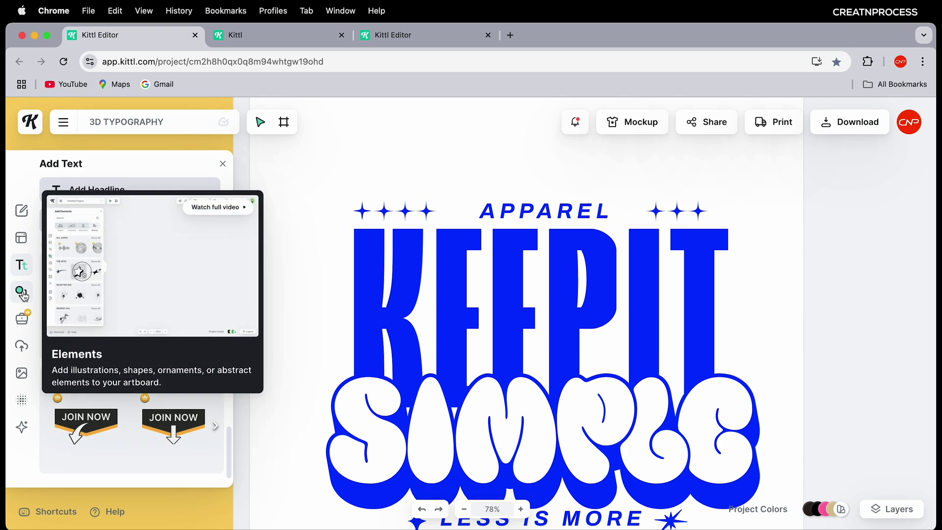
pyautogui.click(24, 296)
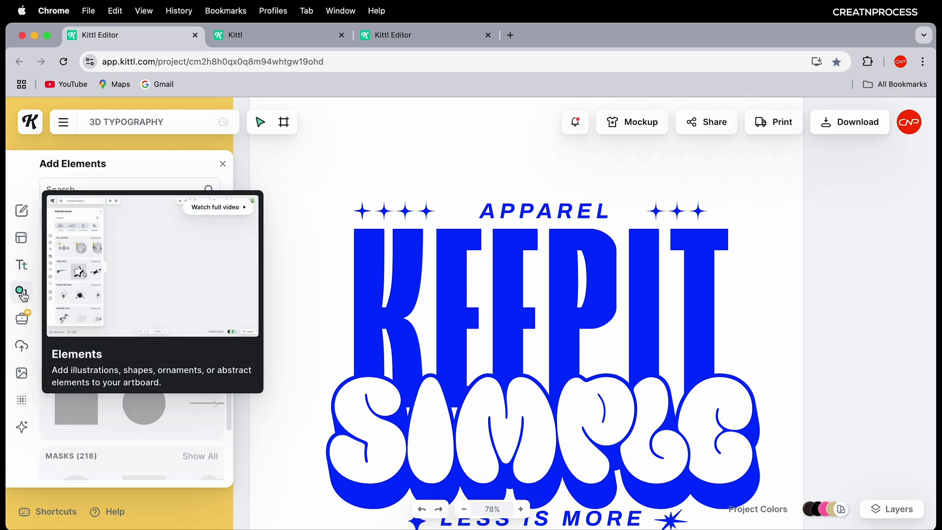
pyautogui.scroll(-5, 160, 380)
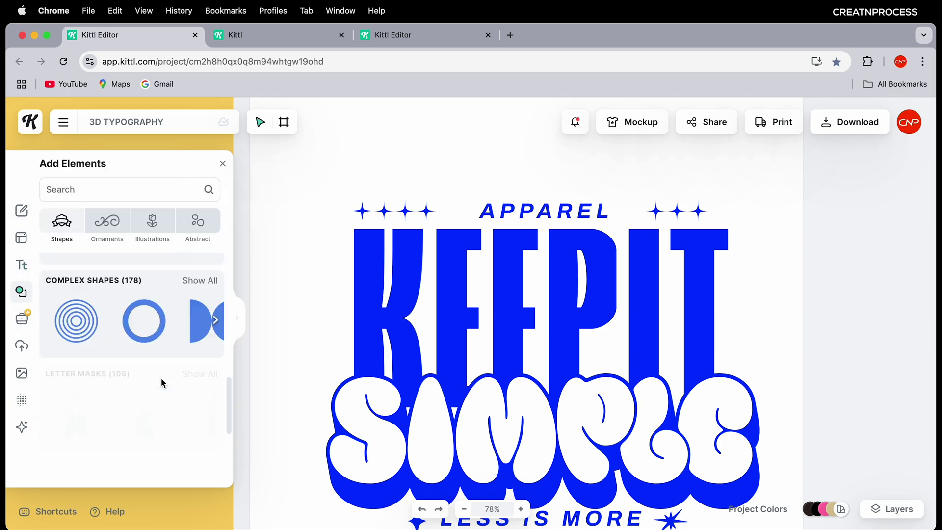
pyautogui.scroll(10, 162, 383)
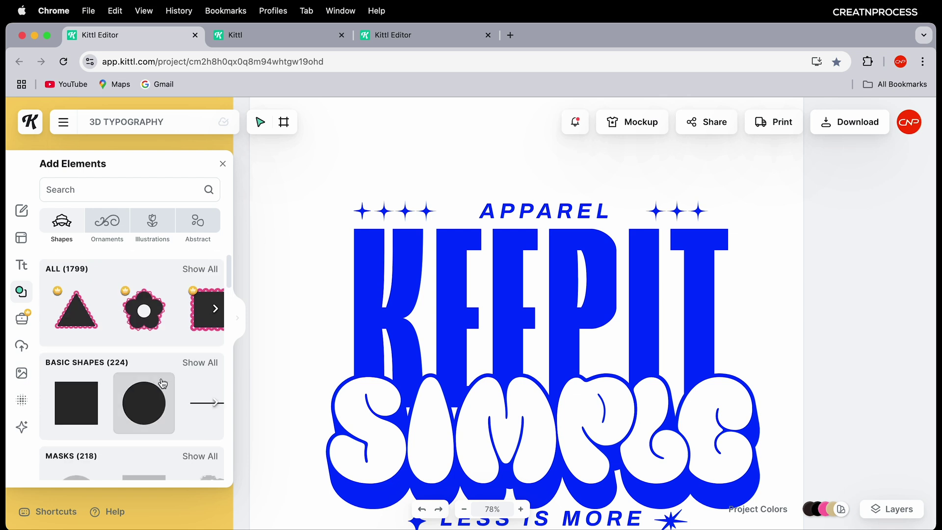
# Search the elements library for STAR FLAT and refine the query to STAR SHAPE FLAT
pyautogui.click(96, 190)
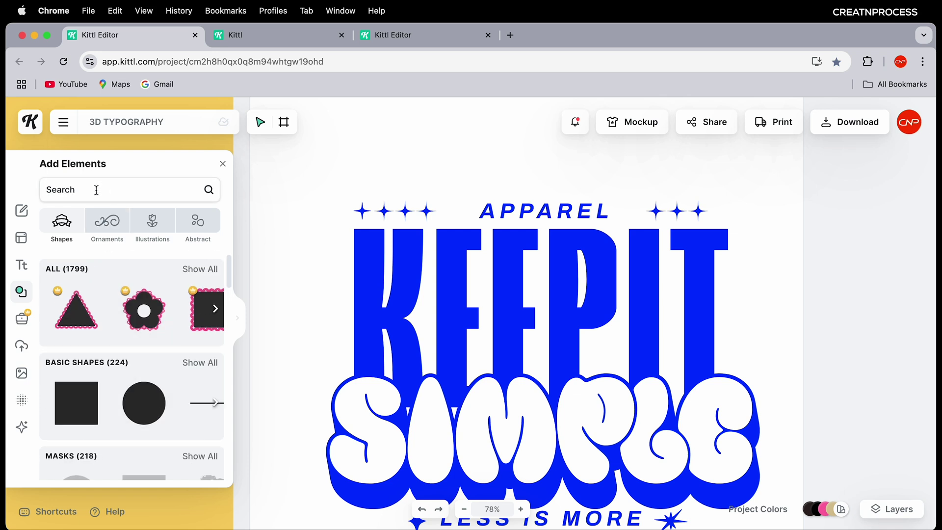
pyautogui.write('STAR')
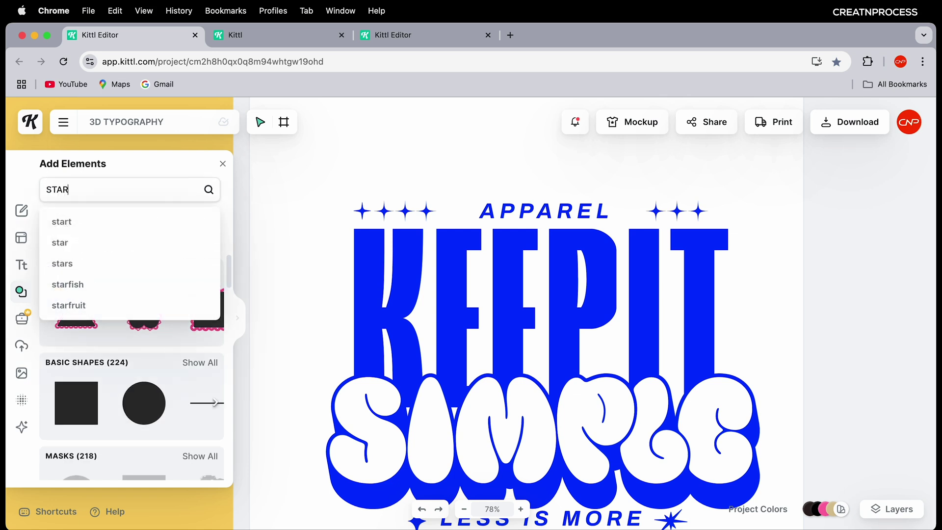
pyautogui.write(' FLAT')
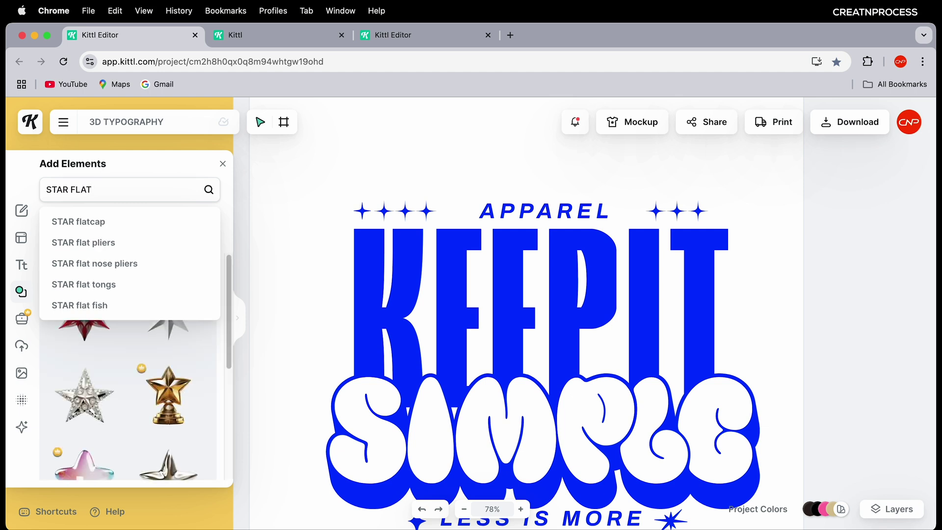
pyautogui.click(72, 189)
pyautogui.write('SHAPE')
pyautogui.press('Return')
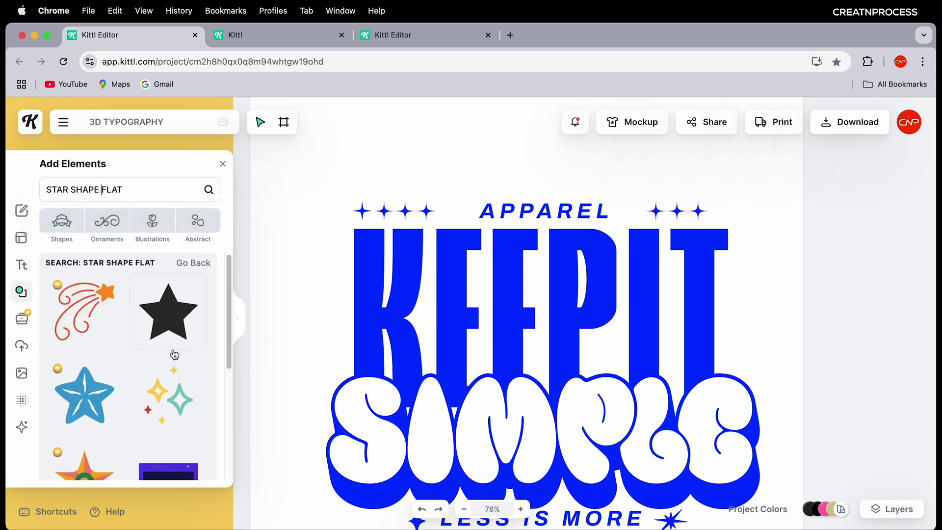
# Add the thin dark red four-point star from the search results and place it near APPAREL on Standard 2
pyautogui.scroll(-4, 173, 373)
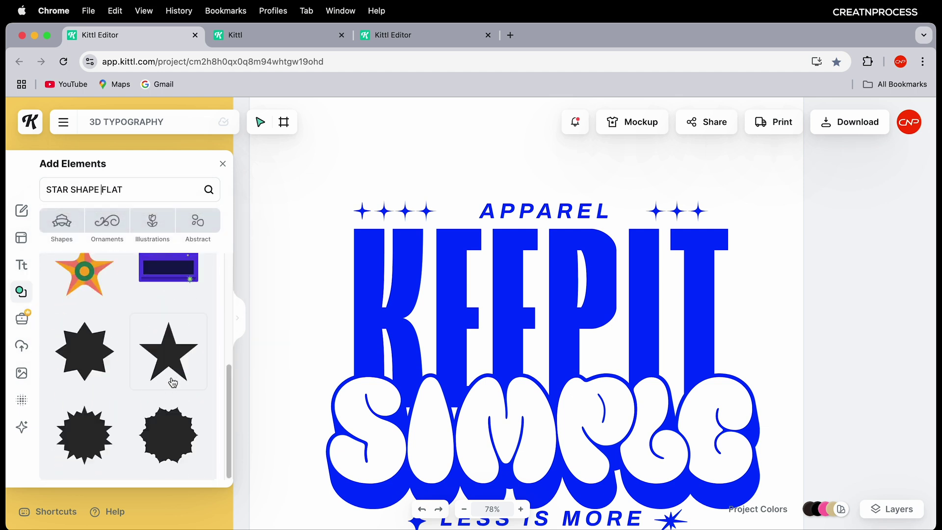
pyautogui.scroll(-3, 167, 376)
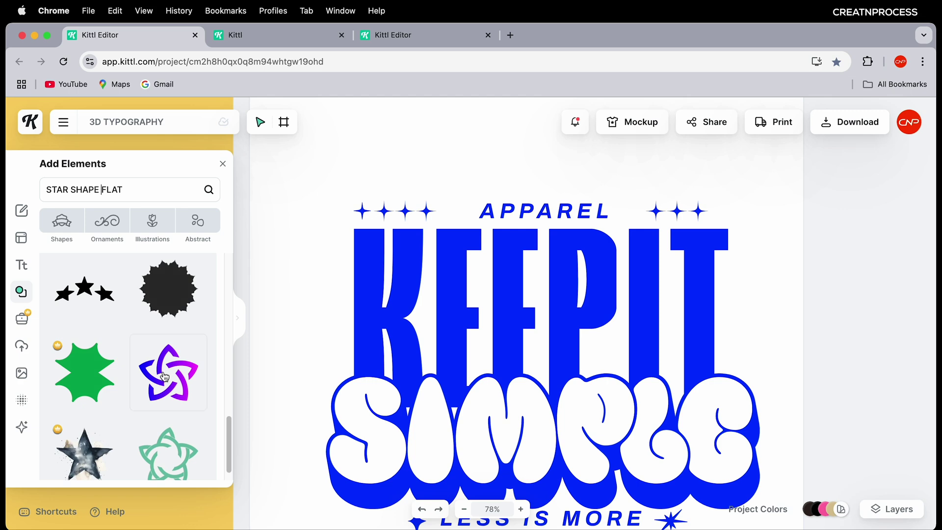
pyautogui.scroll(-5, 166, 363)
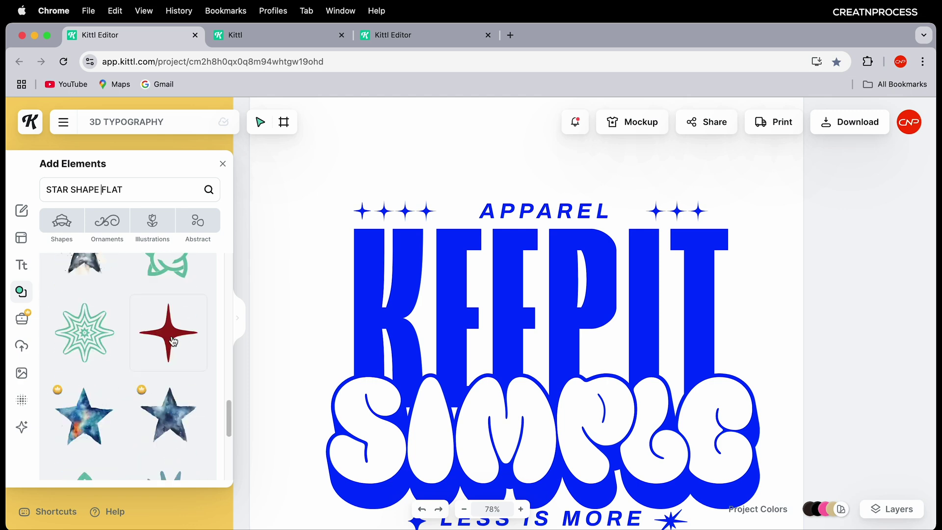
pyautogui.click(173, 340)
pyautogui.moveTo(452, 314); pyautogui.dragTo(391, 238)
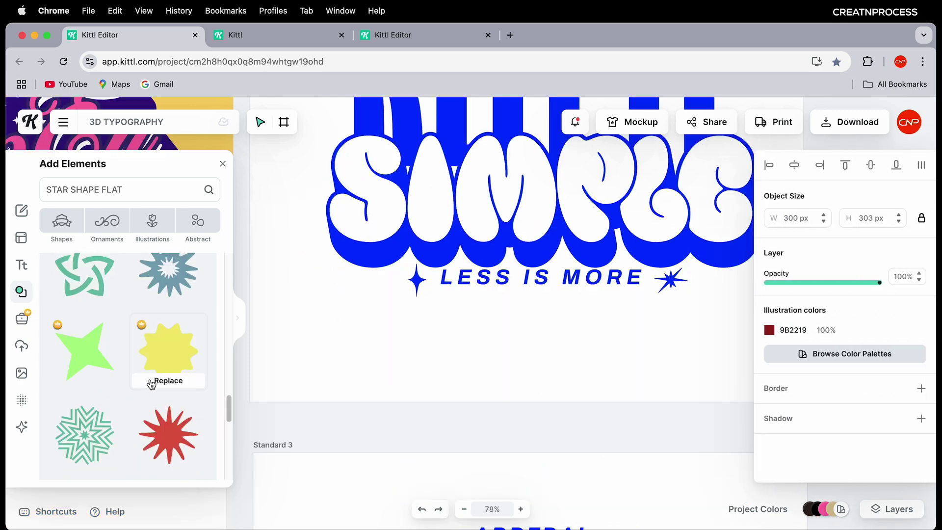
# Add the taller dark red four-point star from the search results and place it beside LESS IS MORE on Standard 2
pyautogui.scroll(-5, 151, 384)
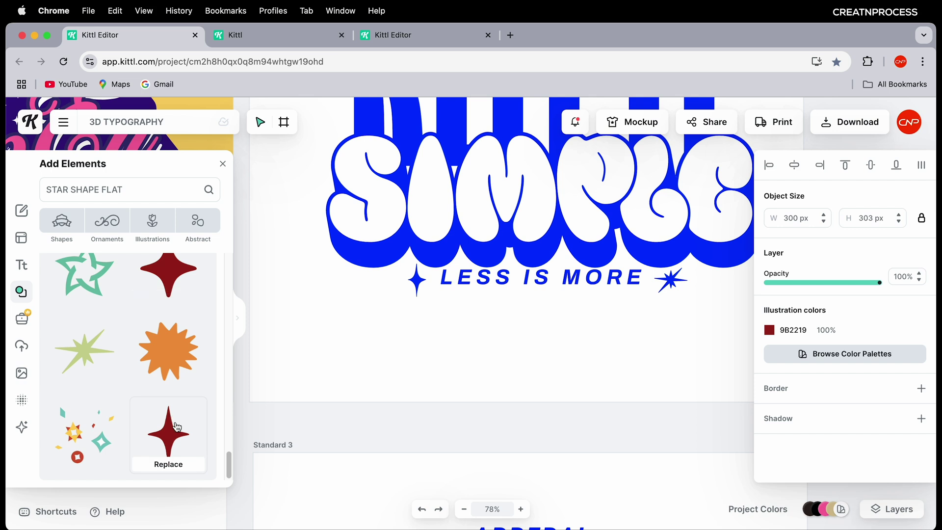
pyautogui.click(176, 437)
pyautogui.moveTo(466, 332); pyautogui.dragTo(371, 336)
# Add the dark starburst with one long tail from the search results to the Standard 2 artboard
pyautogui.scroll(-8, 141, 403)
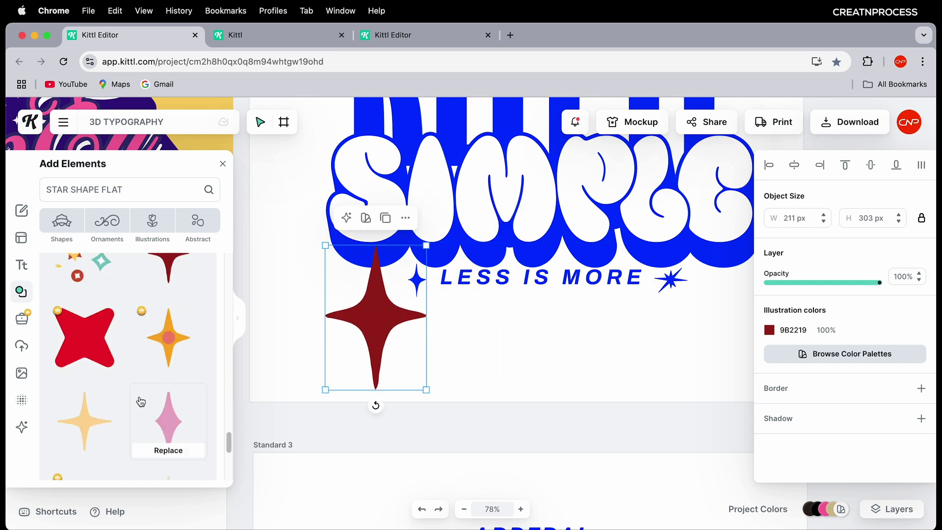
pyautogui.scroll(-3, 141, 403)
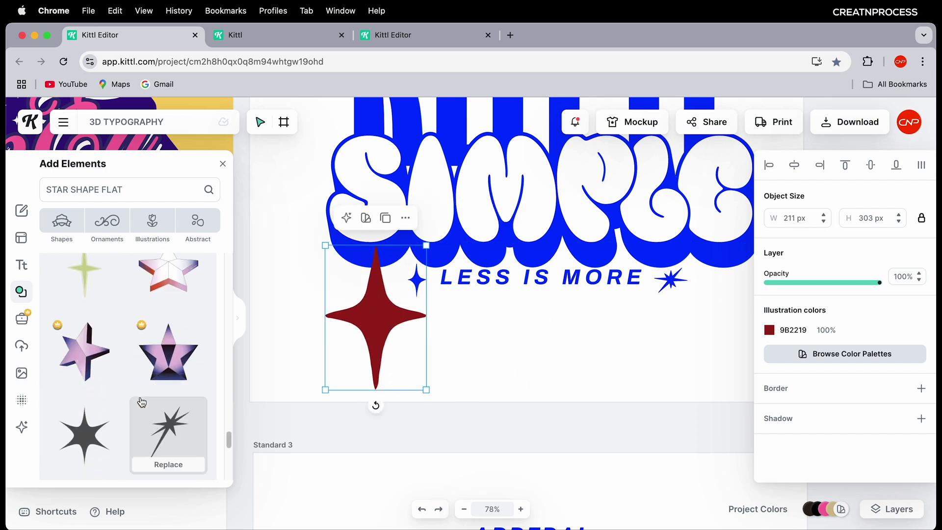
pyautogui.click(174, 412)
pyautogui.click(539, 378)
# Move the two dark red stars and the black starburst from Standard 2 onto the Standard 3 artboard
pyautogui.scroll(-5, 540, 378)
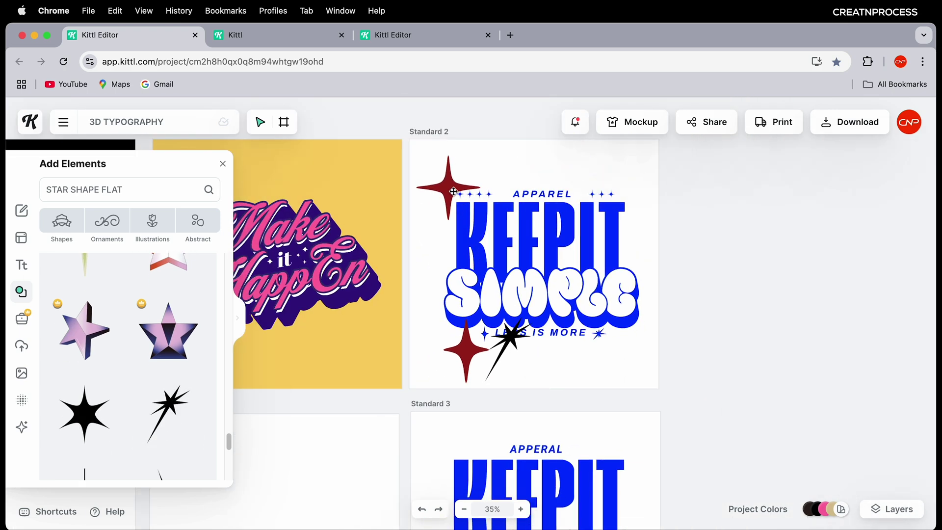
pyautogui.moveTo(448, 188); pyautogui.dragTo(446, 441)
pyautogui.moveTo(466, 351); pyautogui.dragTo(573, 439)
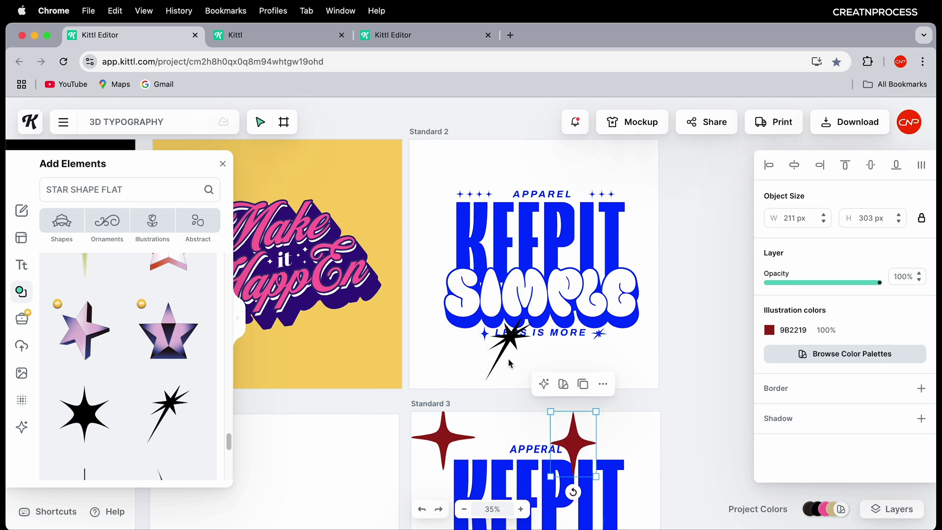
pyautogui.moveTo(508, 338); pyautogui.dragTo(636, 491)
pyautogui.moveTo(491, 460); pyautogui.dragTo(454, 253)
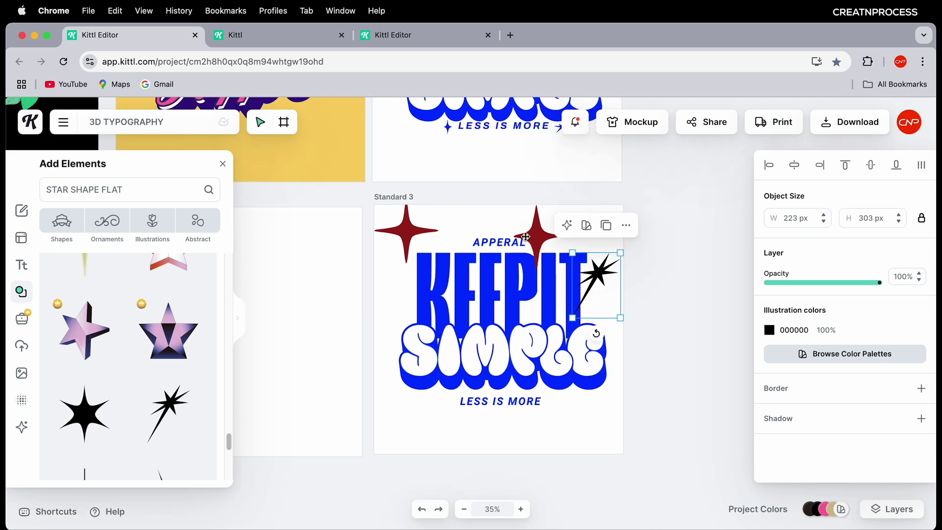
# Place the tall star before LESS IS MORE, the starburst after it, and the thin star before APPERAL
pyautogui.moveTo(536, 232); pyautogui.dragTo(439, 419)
pyautogui.moveTo(600, 278); pyautogui.dragTo(578, 404)
pyautogui.moveTo(413, 231); pyautogui.dragTo(444, 241)
pyautogui.scroll(5, 444, 241)
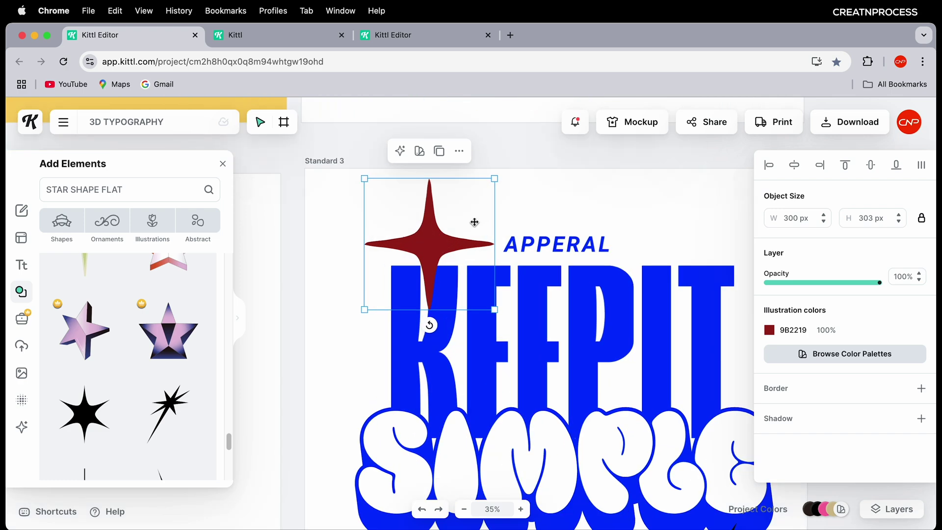
# Shrink the thin star beside APPERAL to about 49 px and recolor it with the document's bright blue 002FFF
pyautogui.moveTo(467, 211); pyautogui.dragTo(403, 247)
pyautogui.click(769, 330)
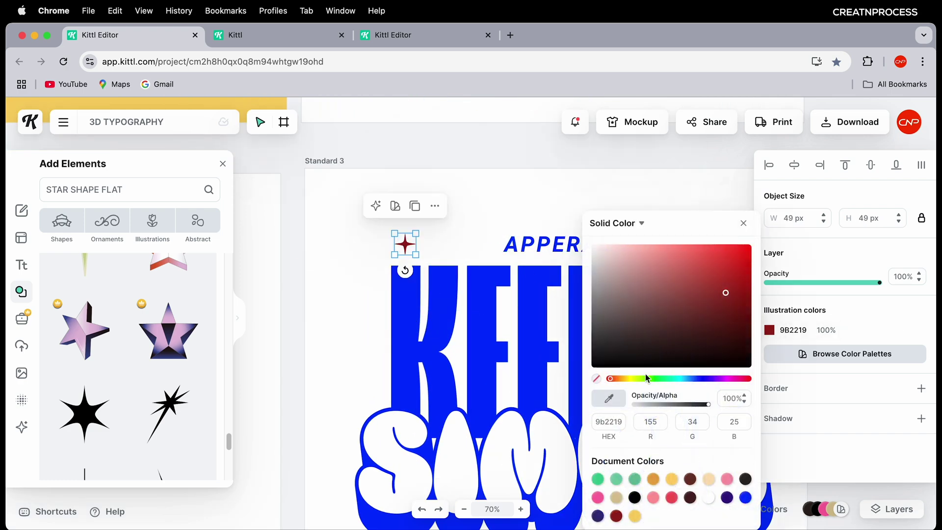
pyautogui.click(745, 503)
pyautogui.click(427, 228)
pyautogui.scroll(2, 426, 230)
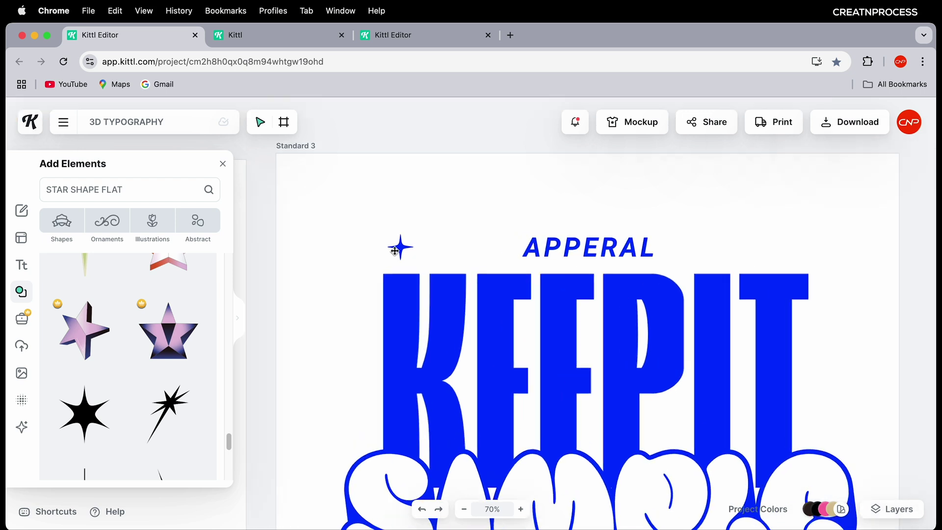
# Reduce the blue star to about 42 px and duplicate it into an even row of four before APPERAL
pyautogui.click(397, 252)
pyautogui.moveTo(414, 235); pyautogui.dragTo(485, 250)
pyautogui.press('super+c')
pyautogui.press('super+v')
pyautogui.press('super+v')
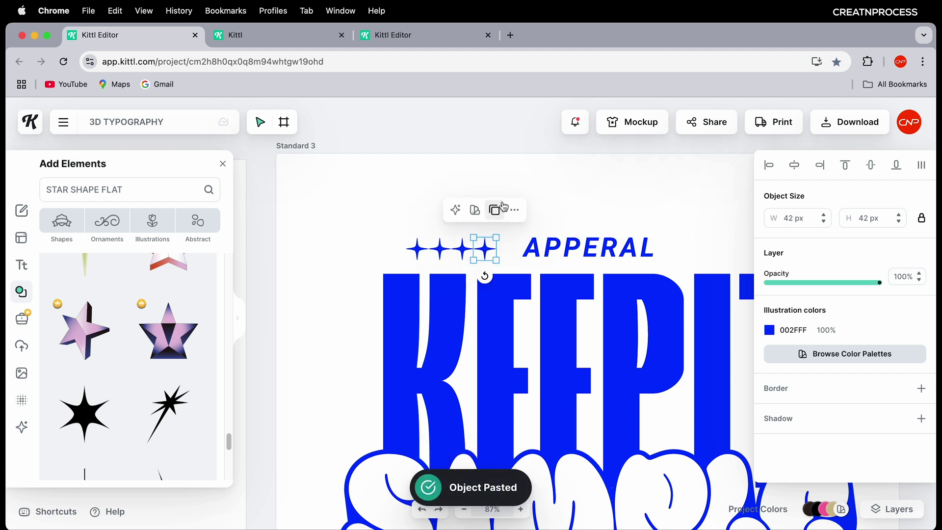
# Copy the row of four stars and place the copy after APPERAL at the same height
pyautogui.moveTo(381, 219); pyautogui.dragTo(746, 250)
pyautogui.keyDown('shift'); pyautogui.click(549, 252); pyautogui.keyUp('shift')
pyautogui.press('super+v')
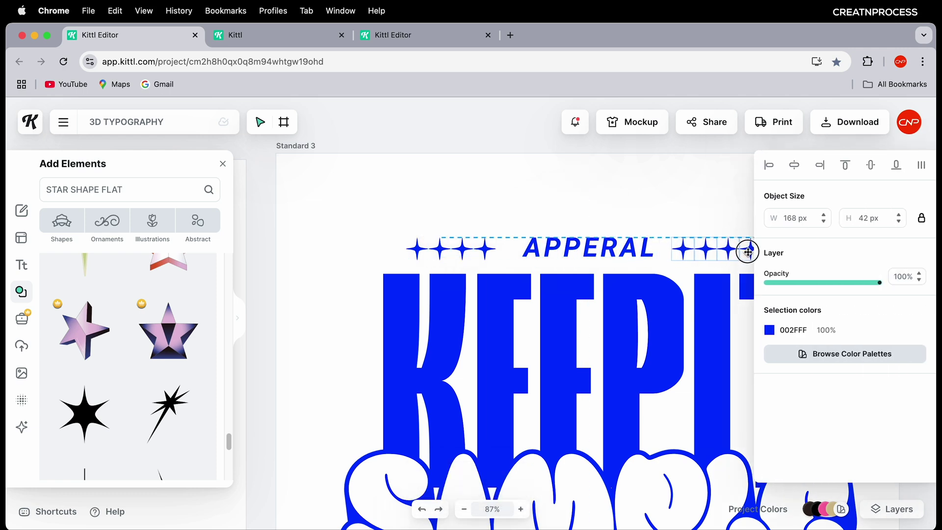
pyautogui.scroll(-3, 669, 275)
pyautogui.press('Escape')
# Shrink the tall dark red star to about 44 by 64 px and place it just before LESS IS MORE
pyautogui.scroll(-5, 605, 257)
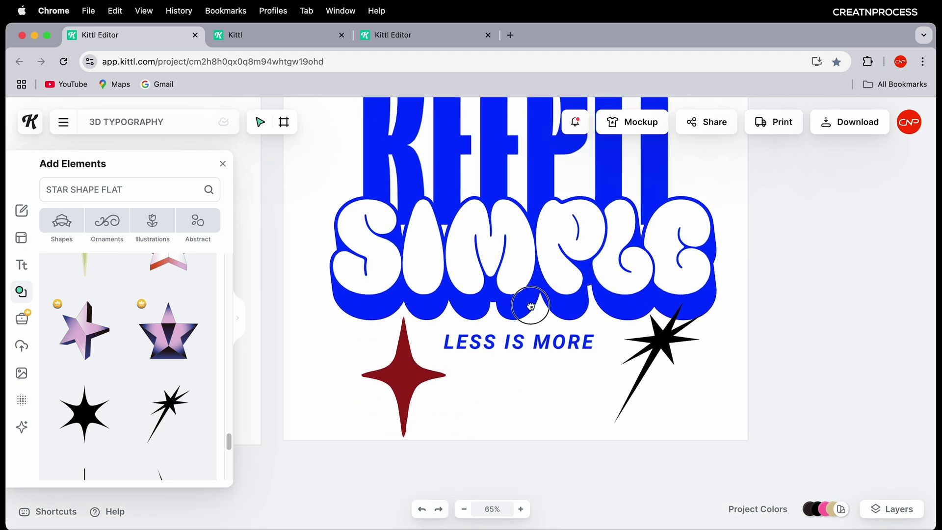
pyautogui.scroll(2, 526, 301)
pyautogui.click(407, 387)
pyautogui.moveTo(451, 437); pyautogui.dragTo(426, 345)
# Shrink the starburst to about 61 by 82 px, place it just after LESS IS MORE and recolor it bright blue
pyautogui.click(652, 340)
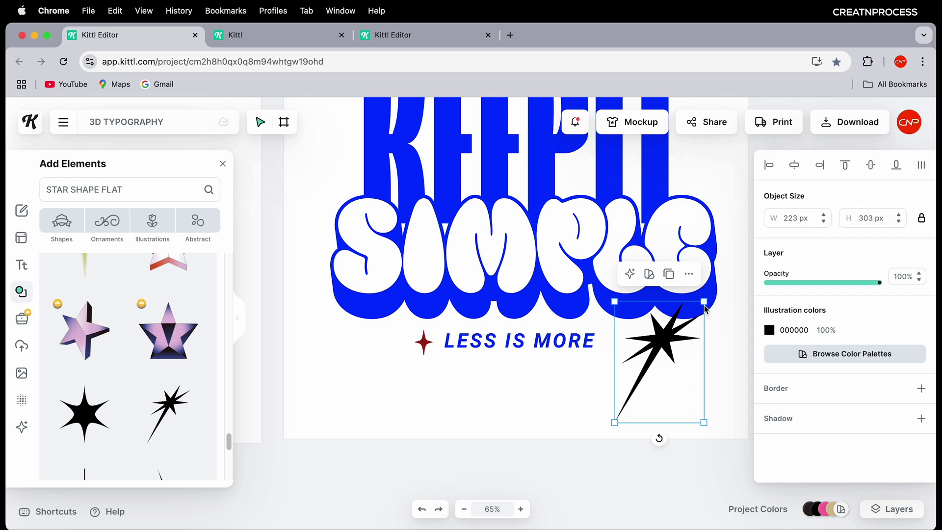
pyautogui.moveTo(706, 307); pyautogui.dragTo(611, 339)
pyautogui.click(769, 330)
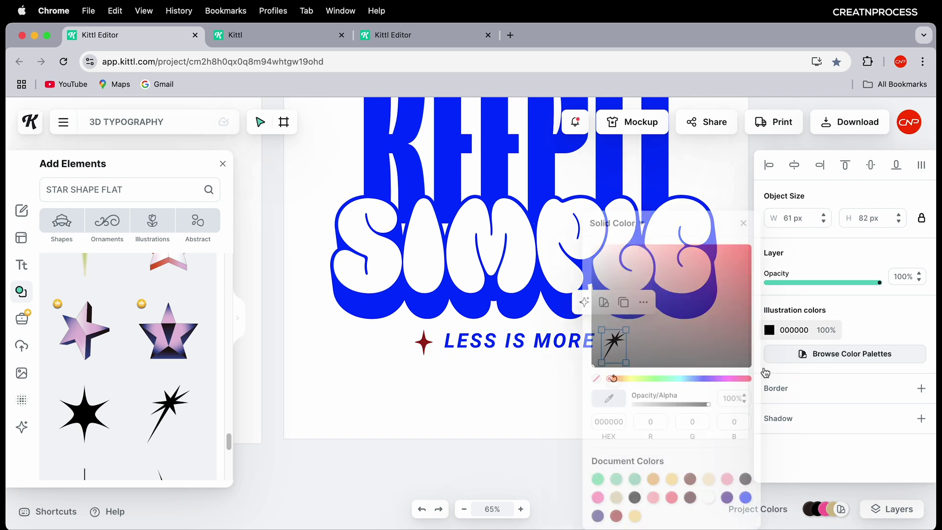
pyautogui.click(745, 498)
# Recolor the small star before LESS IS MORE with the document's bright blue 002FFF
pyautogui.click(422, 339)
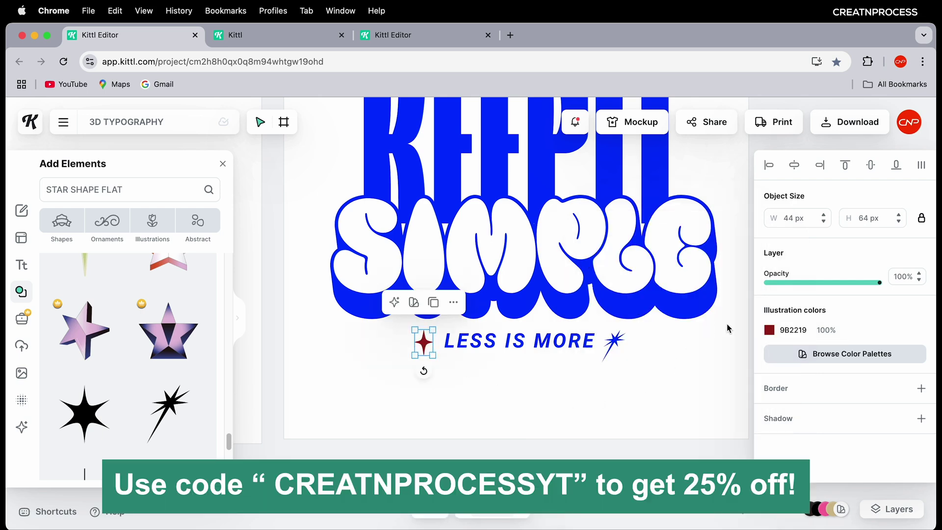
pyautogui.click(770, 330)
pyautogui.click(598, 516)
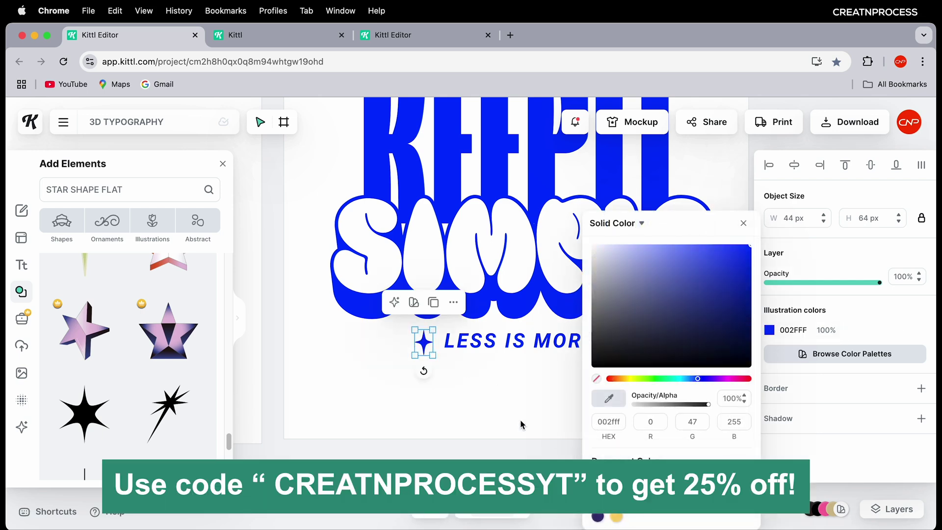
pyautogui.click(514, 418)
# Compare the finished Standard 3 artwork with Standard 2 and examine the Make it HappEn design on Standard 1
pyautogui.scroll(-5, 513, 419)
pyautogui.scroll(5, 496, 381)
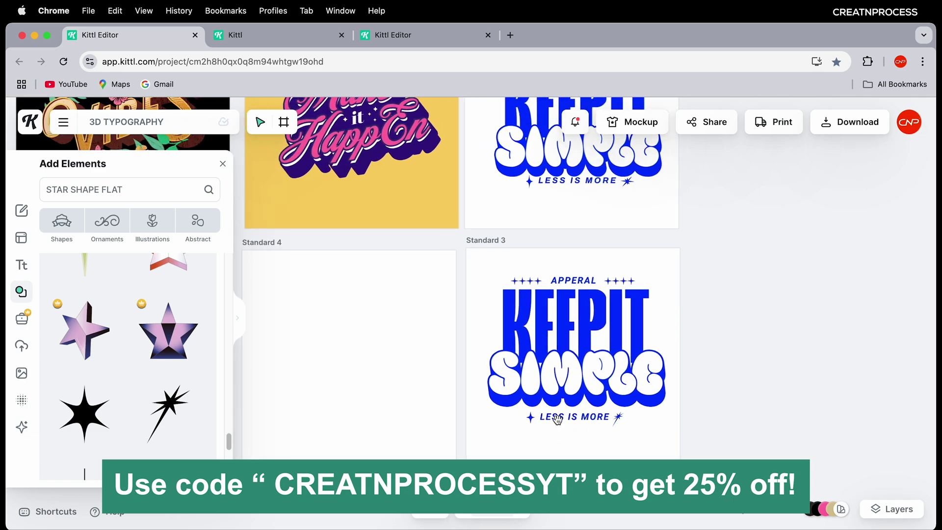
pyautogui.scroll(5, 585, 352)
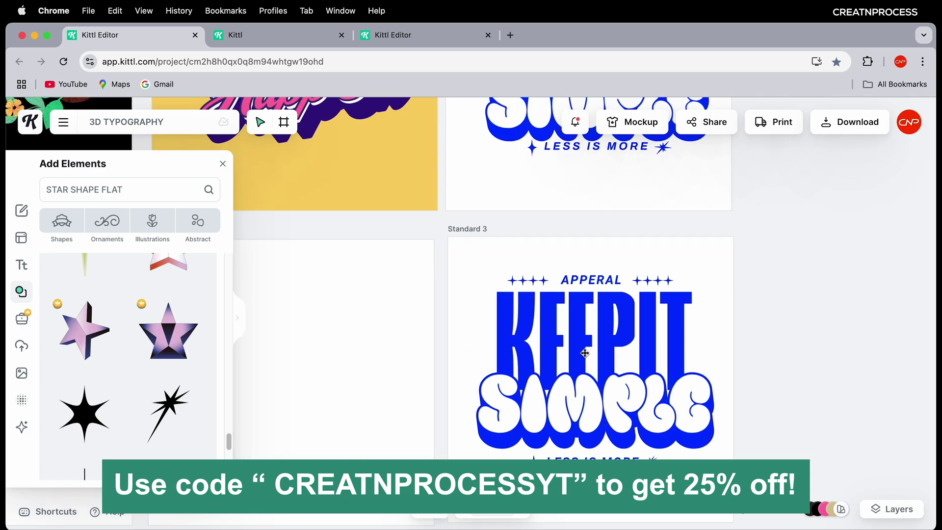
pyautogui.scroll(-2, 489, 343)
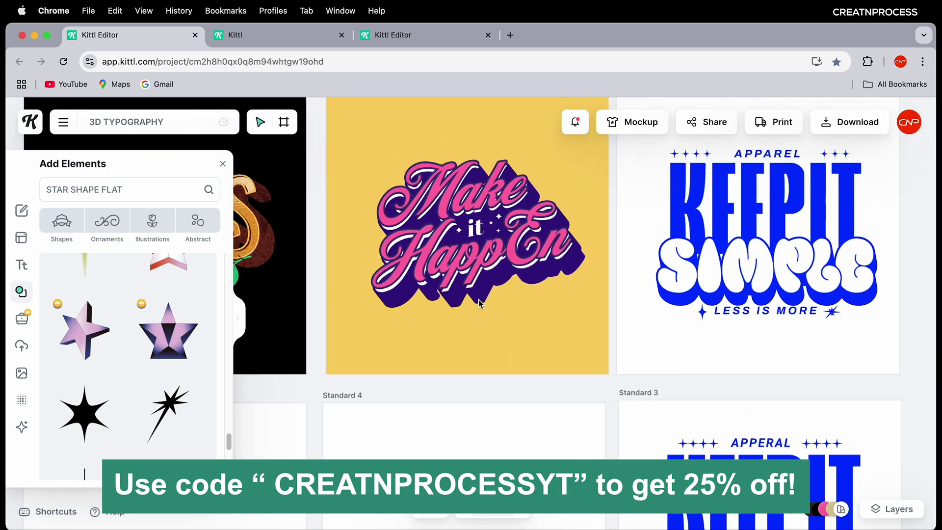
pyautogui.scroll(2, 480, 295)
pyautogui.scroll(3, 480, 290)
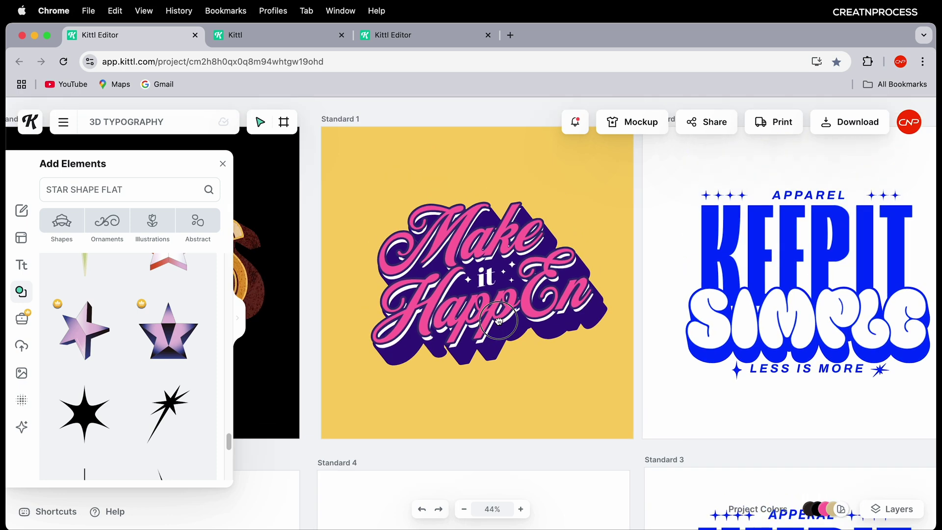
pyautogui.scroll(-3, 499, 324)
pyautogui.scroll(-5, 519, 379)
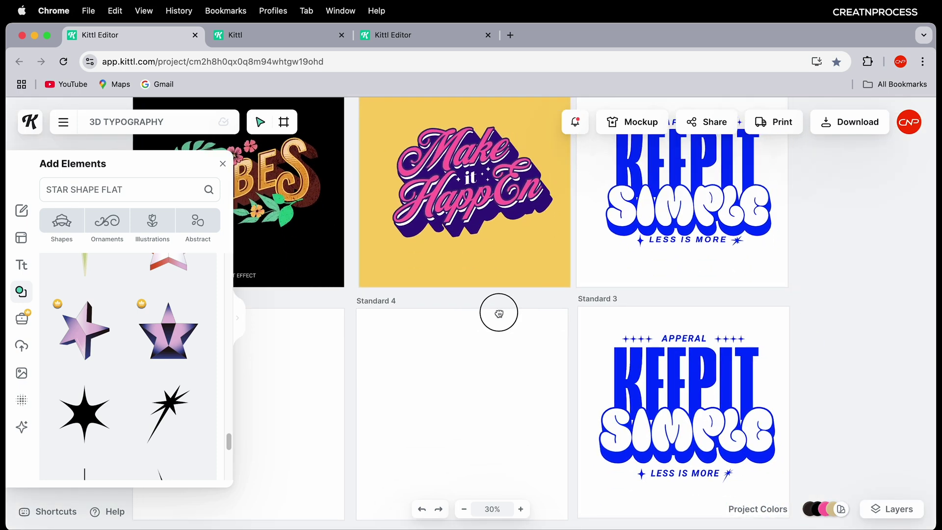
# Add the text Make to Standard 4, enlarge it and center it on the artboard
pyautogui.press('t')
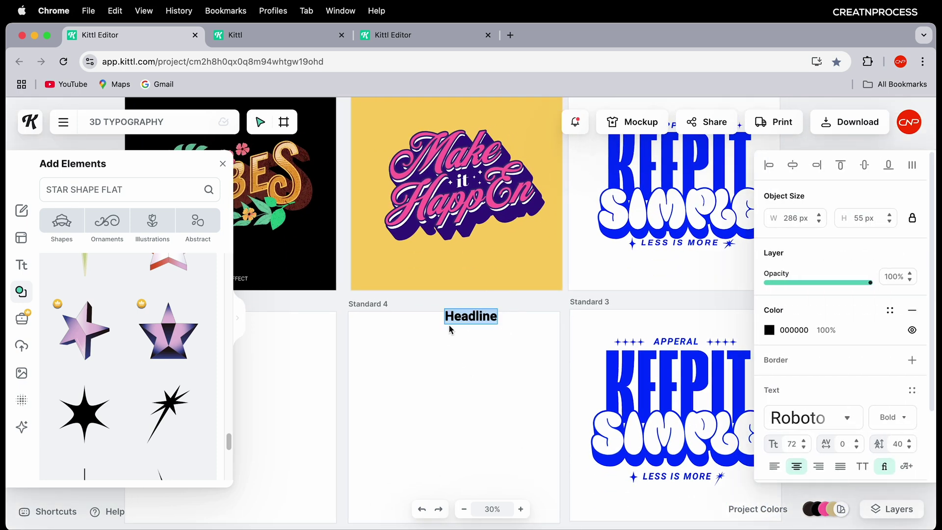
pyautogui.write('Ma')
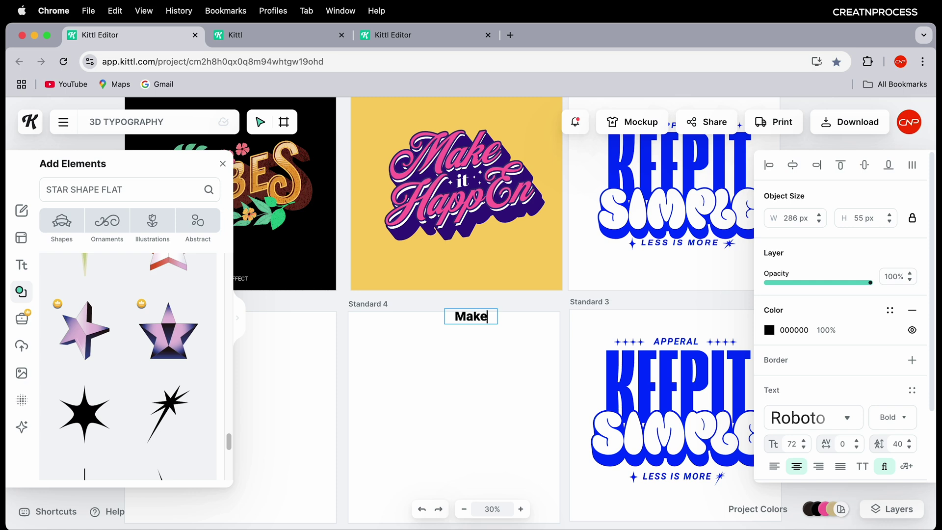
pyautogui.write('ke')
pyautogui.click(477, 364)
pyautogui.scroll(5, 490, 354)
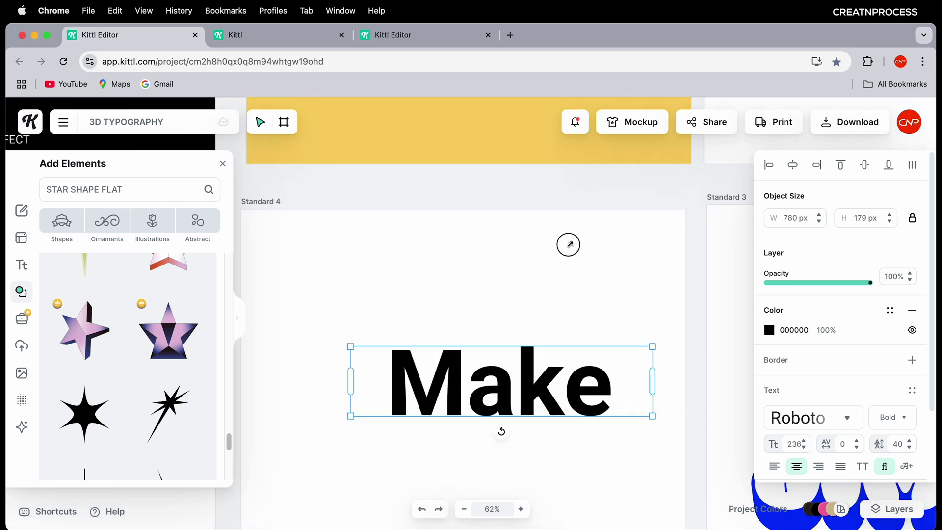
pyautogui.scroll(-5, 522, 374)
pyautogui.press('Escape')
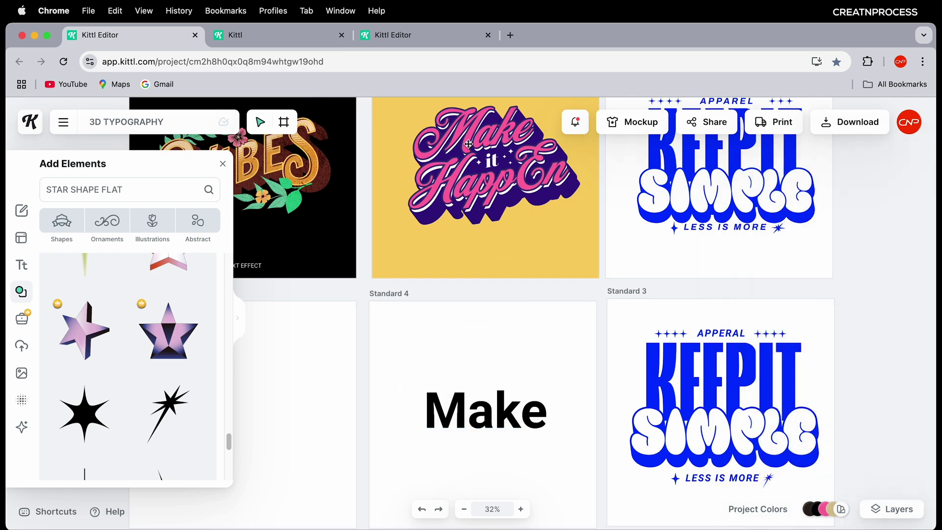
# Set the Standard 4 background to the yellow F9D165 sampled from the Standard 1 artboard
pyautogui.click(395, 295)
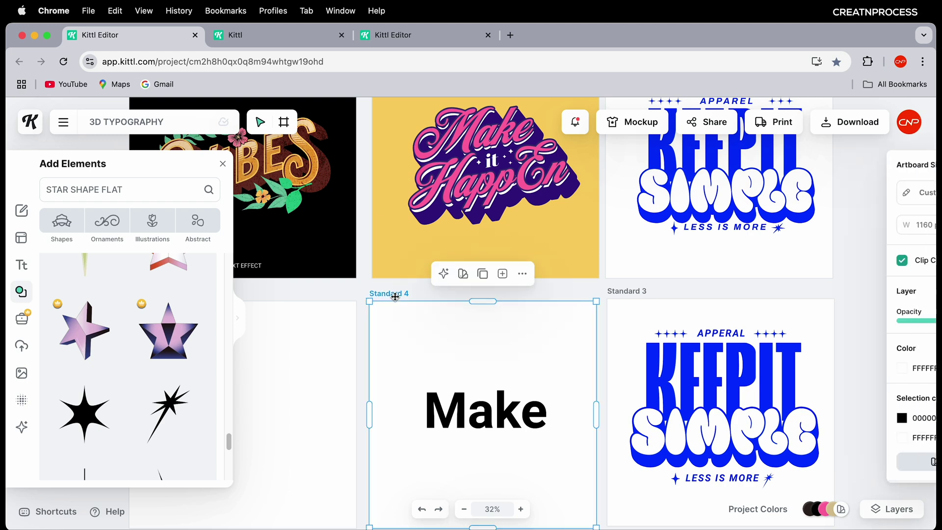
pyautogui.click(771, 368)
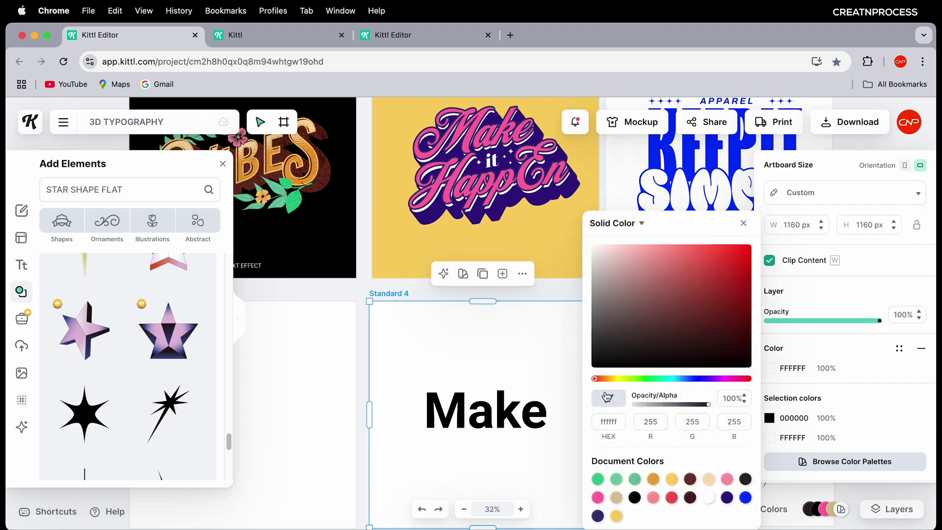
pyautogui.click(539, 229)
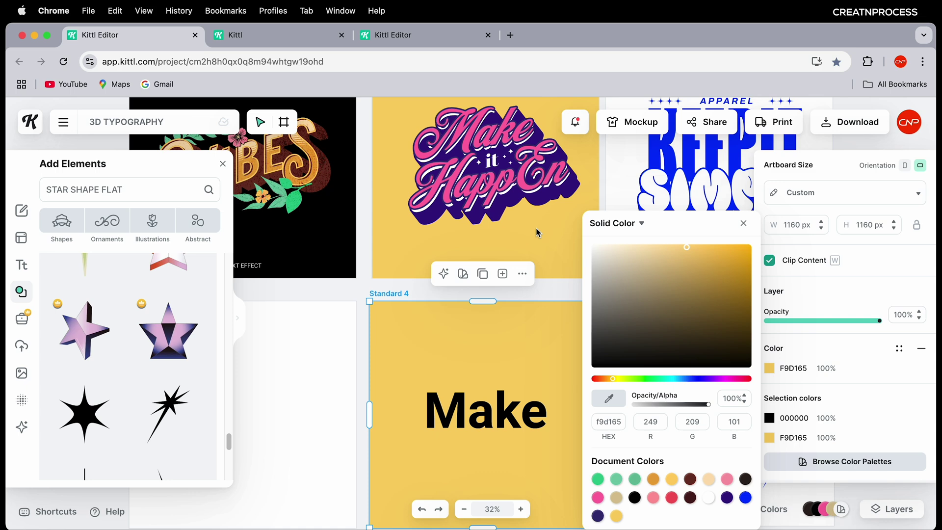
# Try the bright yellow FFFB02 as the Standard 4 background and return it to the document color F9D165
pyautogui.moveTo(621, 379)
pyautogui.mouseDown()
pyautogui.moveTo(629, 379)
pyautogui.moveTo(620, 379)
pyautogui.mouseUp()
pyautogui.moveTo(705, 263); pyautogui.dragTo(750, 245)
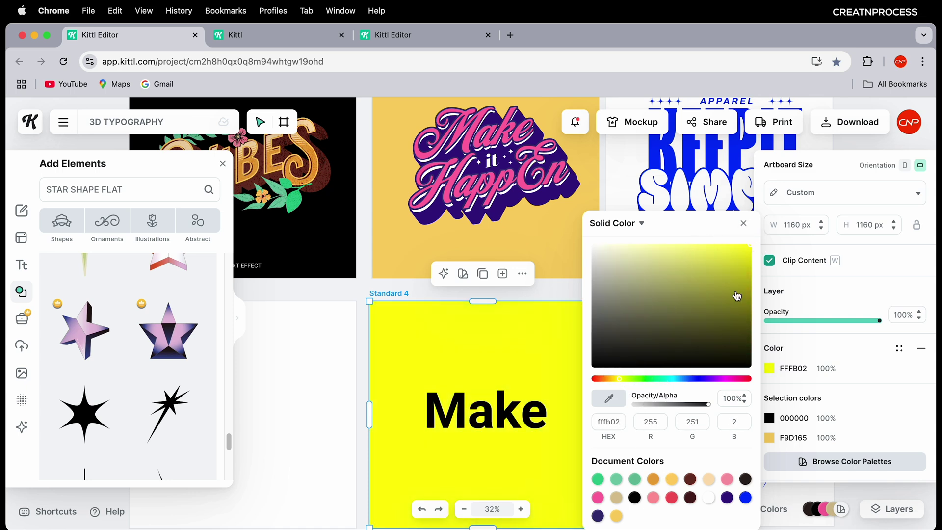
pyautogui.click(617, 517)
pyautogui.click(617, 517)
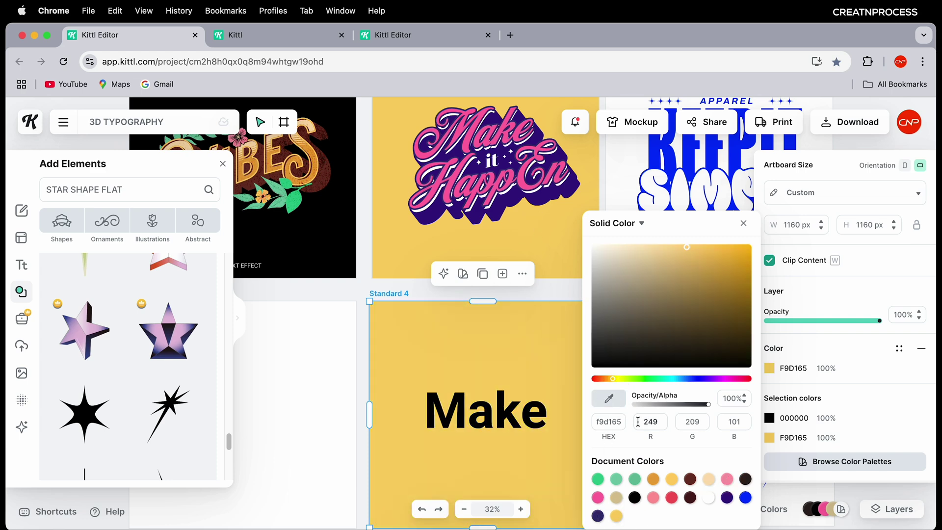
pyautogui.click(815, 293)
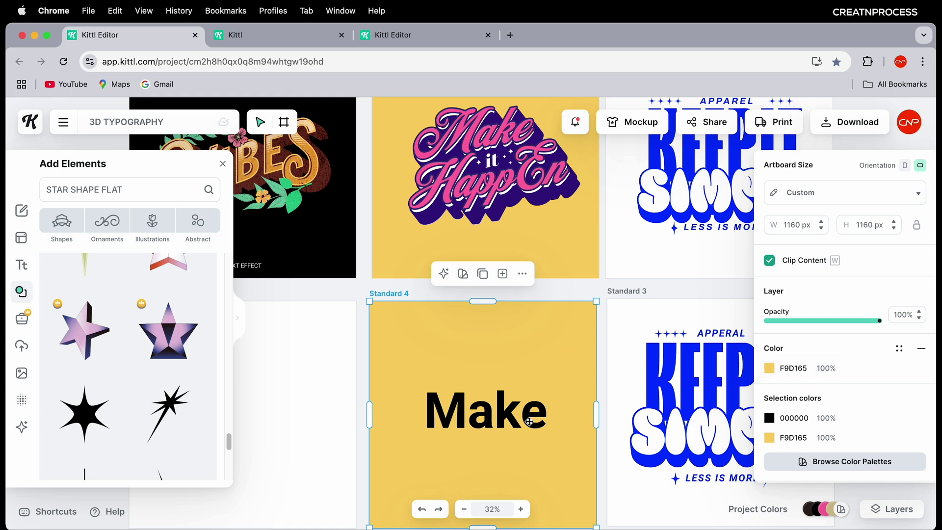
# Move the Make text up near the top of Standard 4 and recolor it with the pink document color FF69A3
pyautogui.moveTo(529, 422); pyautogui.dragTo(526, 370)
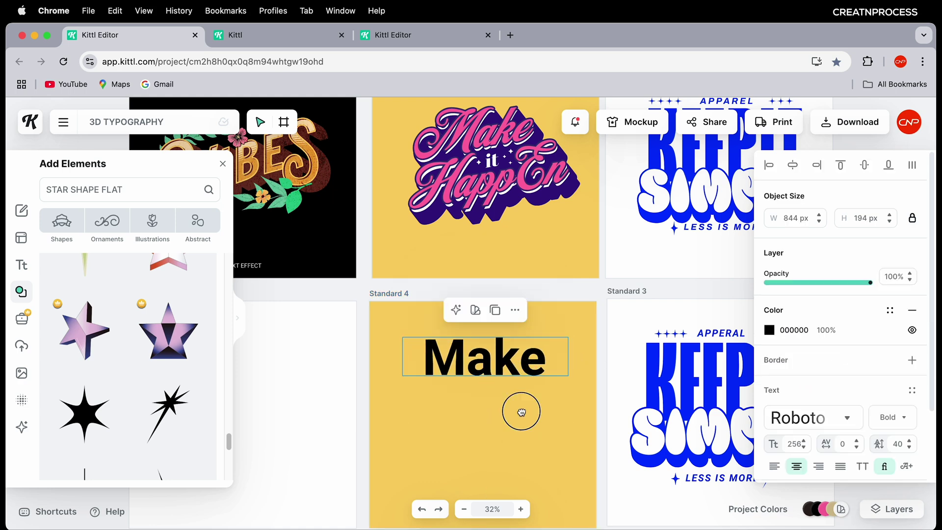
pyautogui.scroll(2, 522, 412)
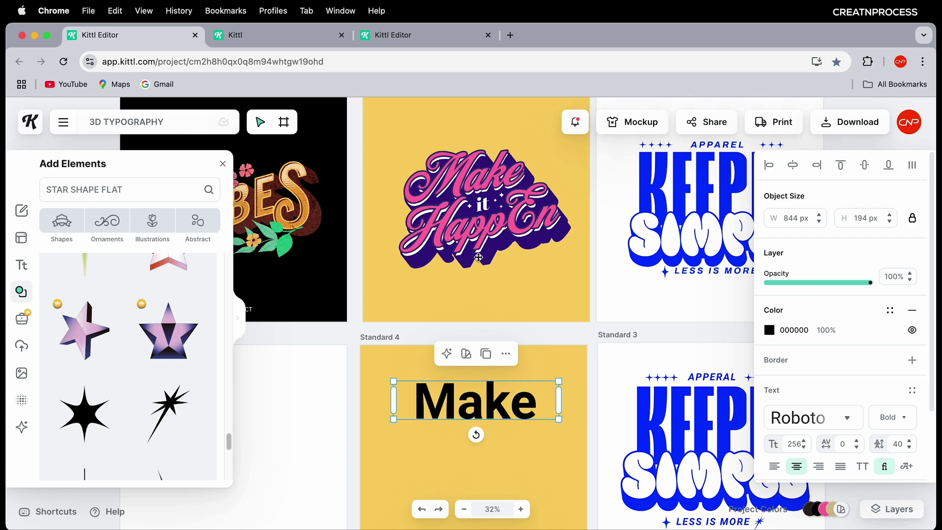
pyautogui.click(769, 330)
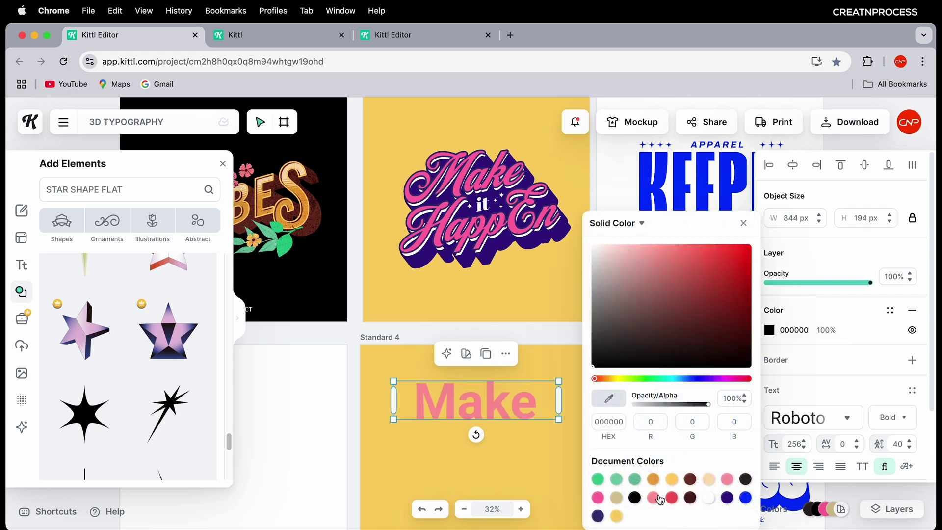
pyautogui.click(599, 499)
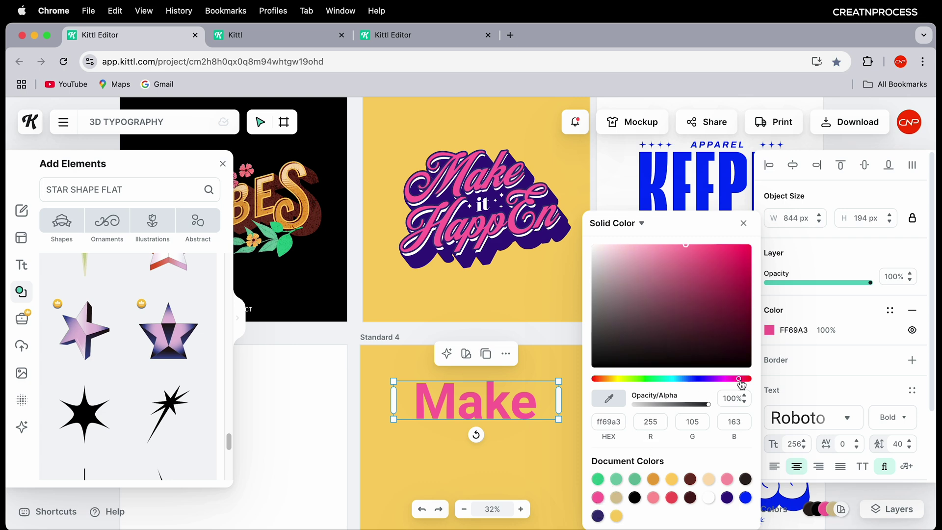
pyautogui.click(769, 352)
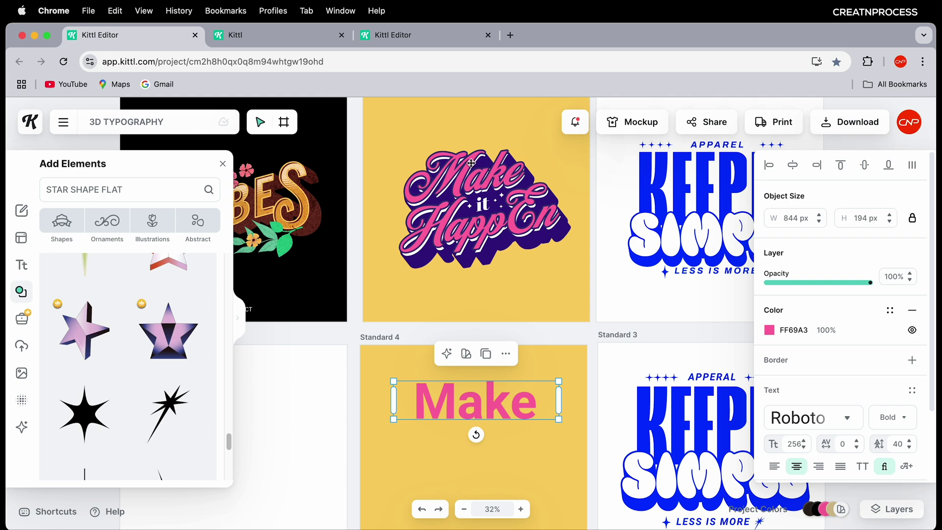
# Try a black border with weight 18.60 on the Make text and remove it
pyautogui.click(912, 360)
pyautogui.moveTo(779, 412); pyautogui.dragTo(788, 413)
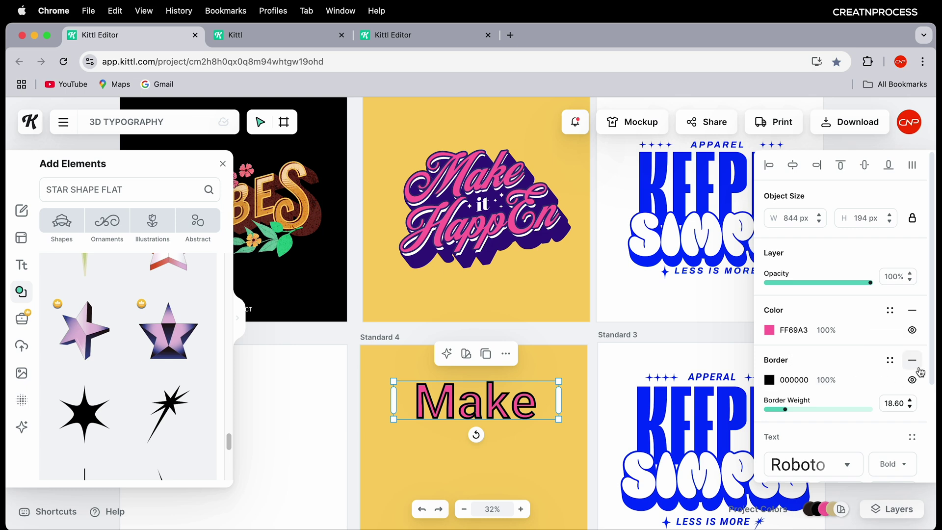
pyautogui.click(919, 368)
# Add text shading to Make using the third style, with offset 0 and outline width 14
pyautogui.scroll(-3, 808, 368)
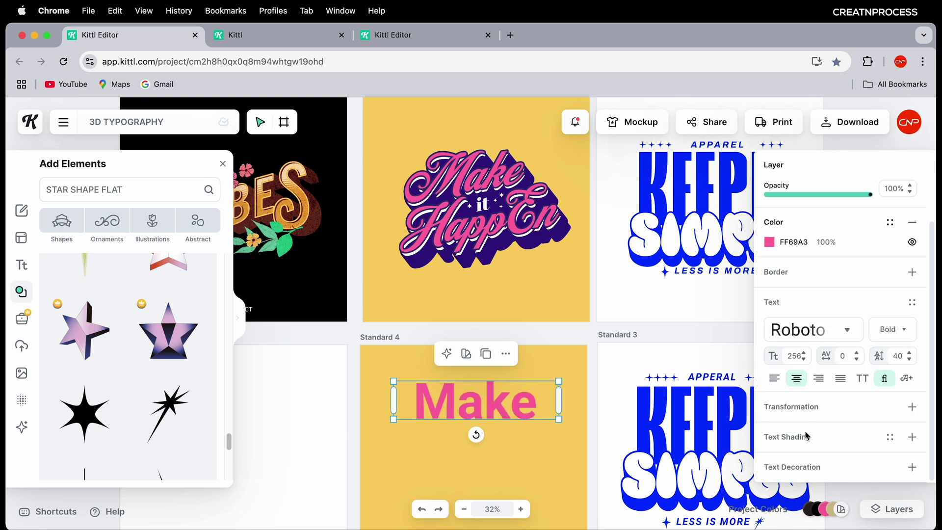
pyautogui.click(913, 436)
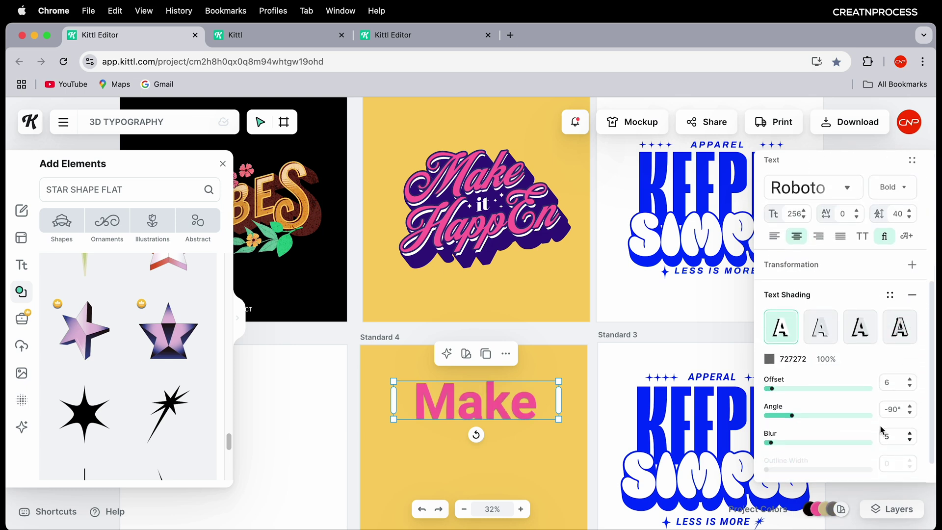
pyautogui.click(861, 330)
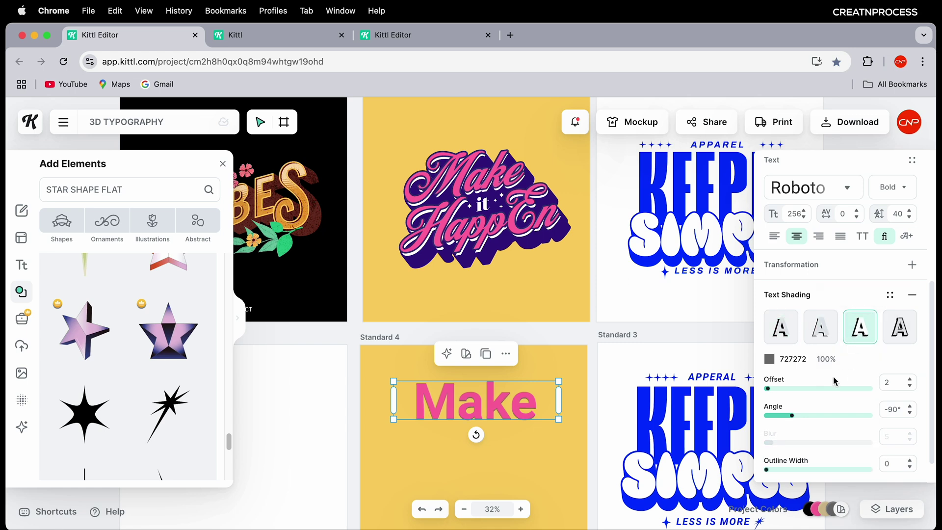
pyautogui.moveTo(770, 388); pyautogui.dragTo(780, 394)
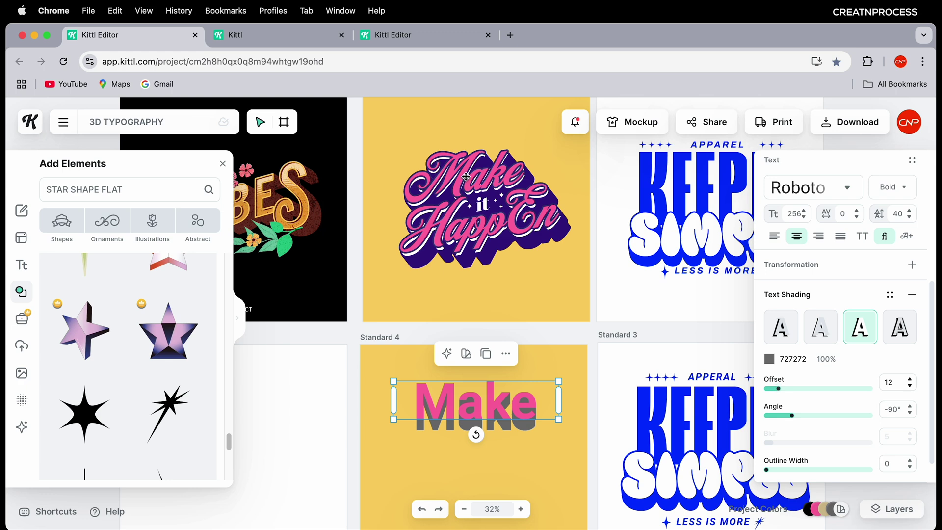
pyautogui.moveTo(783, 393); pyautogui.dragTo(746, 395)
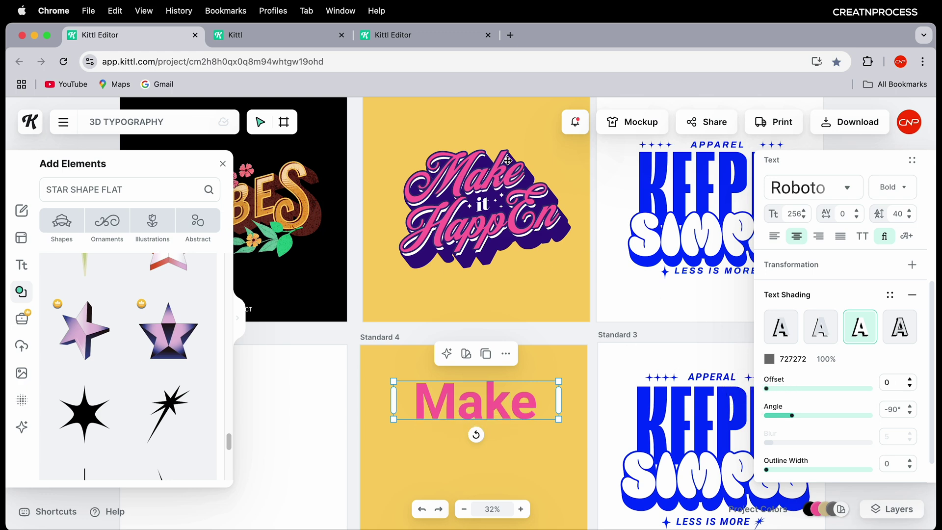
pyautogui.moveTo(768, 472); pyautogui.dragTo(780, 469)
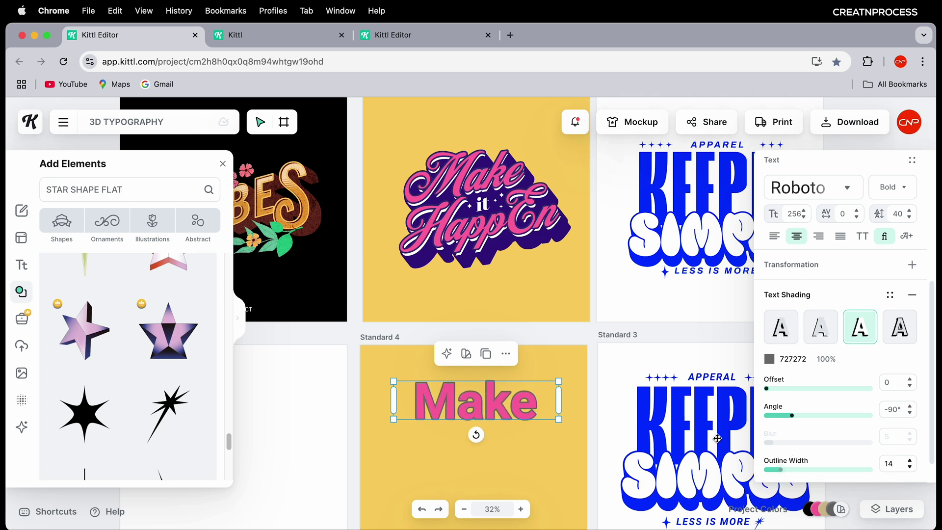
# Color the Make shading dark purple 351382 from the document colors and set its outline width to 18
pyautogui.click(770, 358)
pyautogui.click(746, 498)
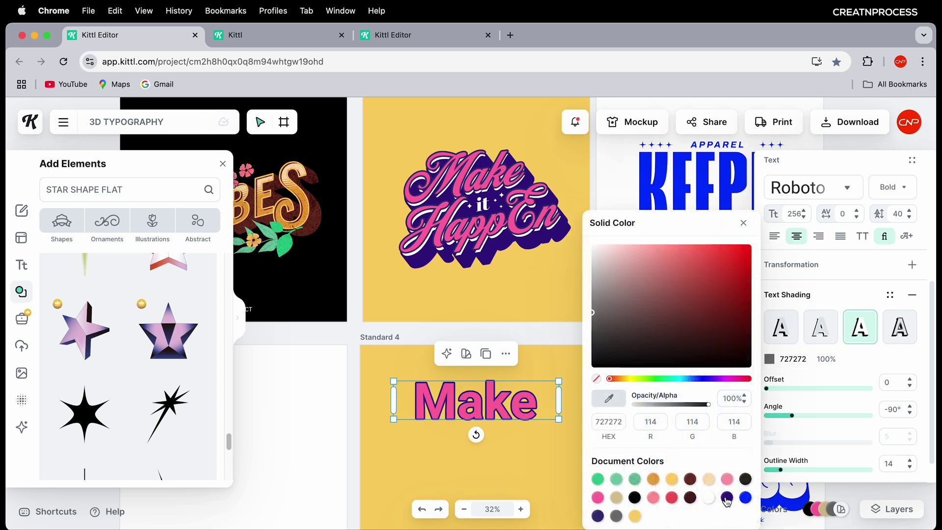
pyautogui.click(727, 499)
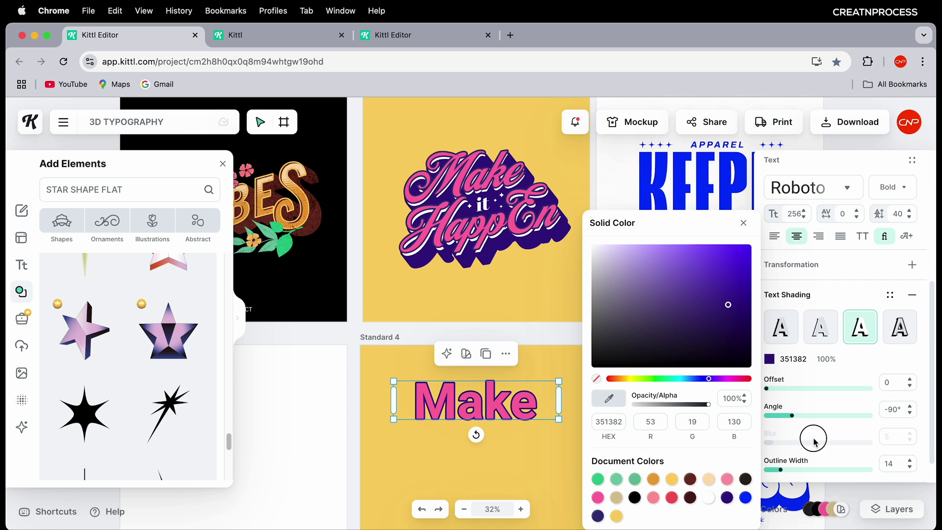
pyautogui.click(790, 423)
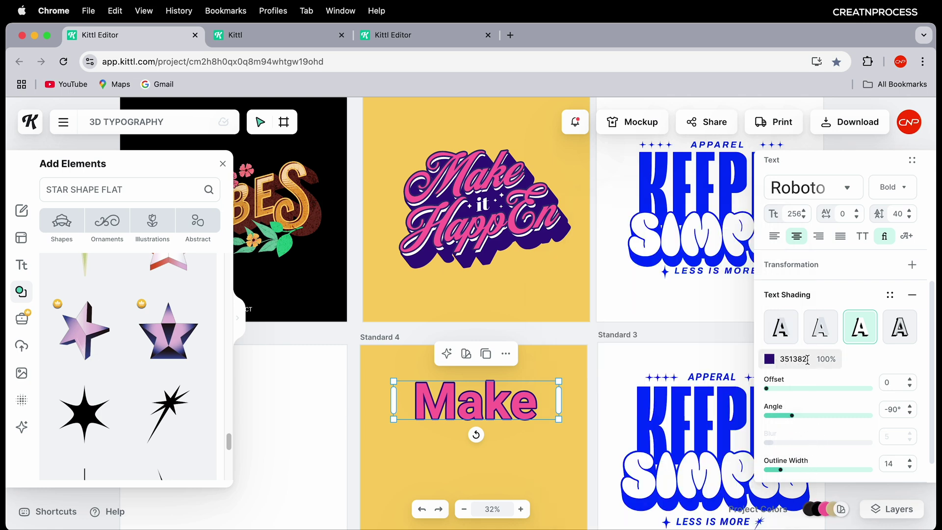
pyautogui.click(782, 365)
pyautogui.moveTo(785, 474); pyautogui.dragTo(786, 476)
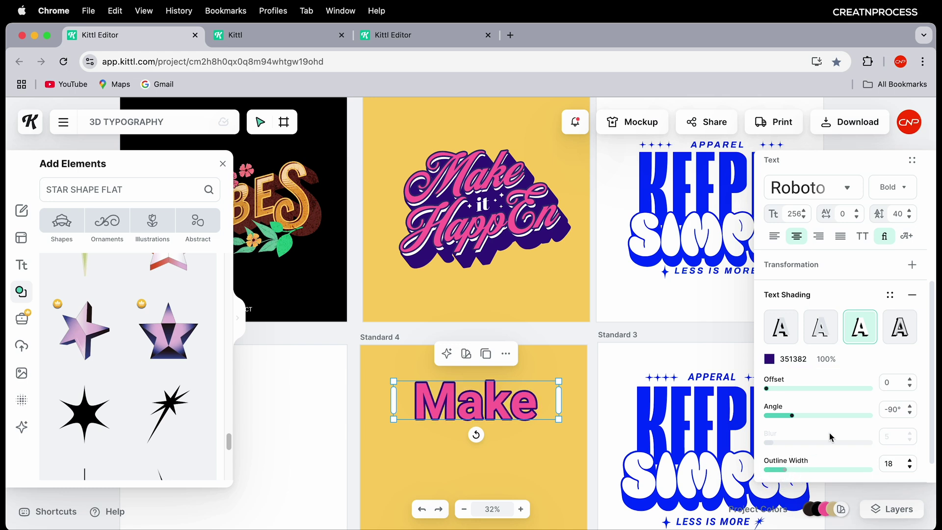
# Search the typefaces for milkstor and apply Milkstore 01 to the Make text
pyautogui.scroll(3, 837, 431)
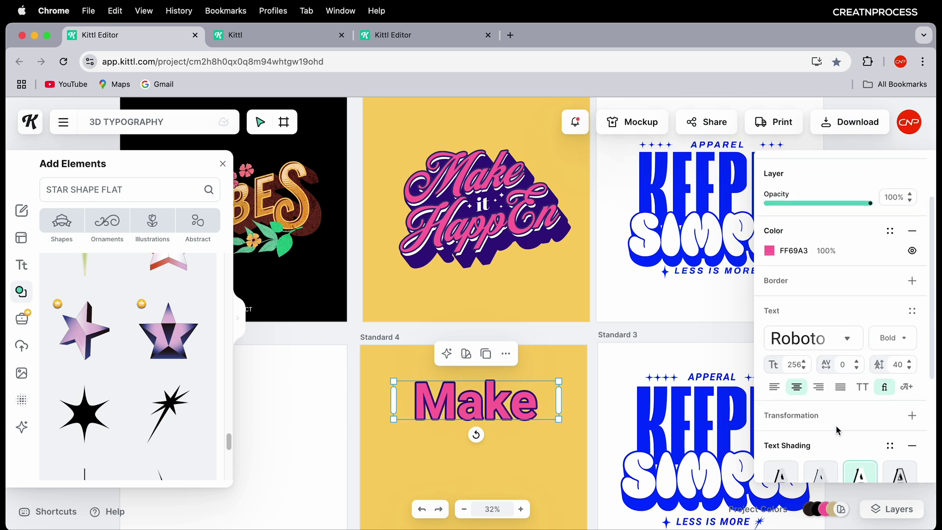
pyautogui.click(843, 346)
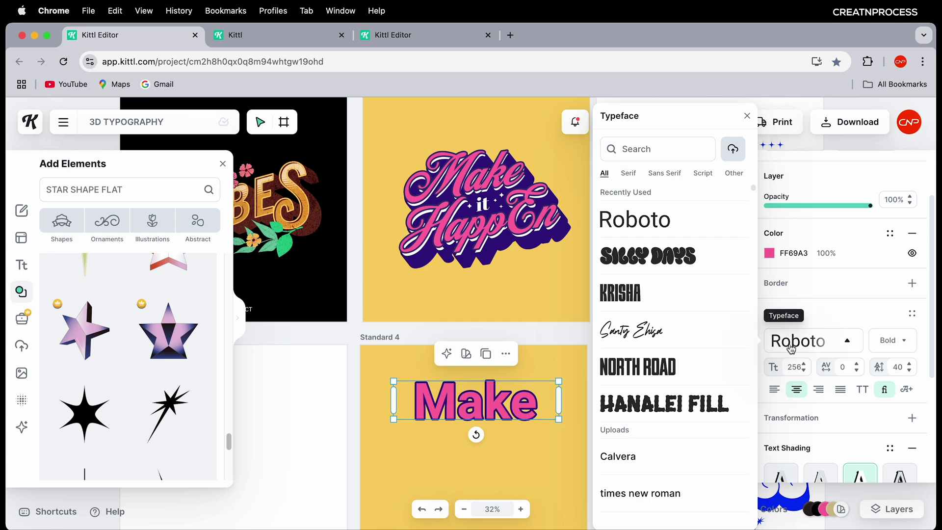
pyautogui.scroll(-5, 688, 365)
pyautogui.scroll(-3, 687, 366)
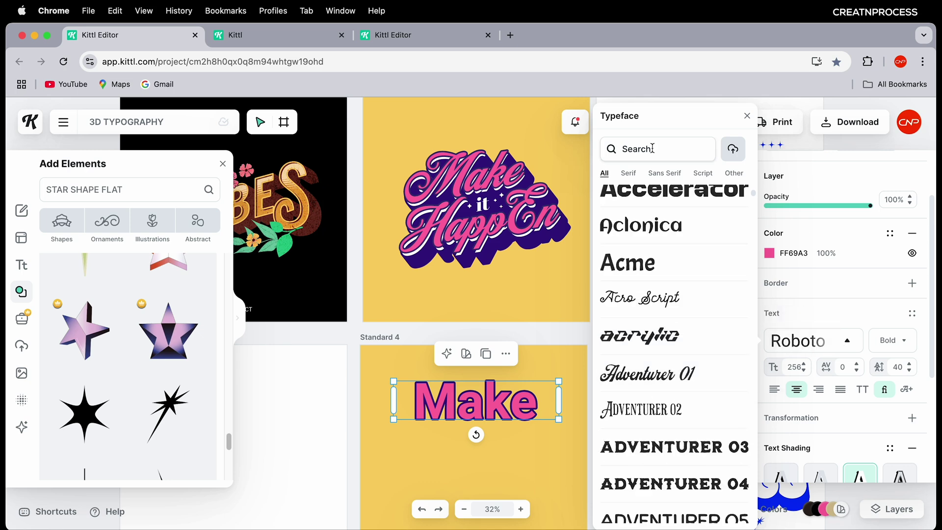
pyautogui.click(707, 150)
pyautogui.write('milkstor')
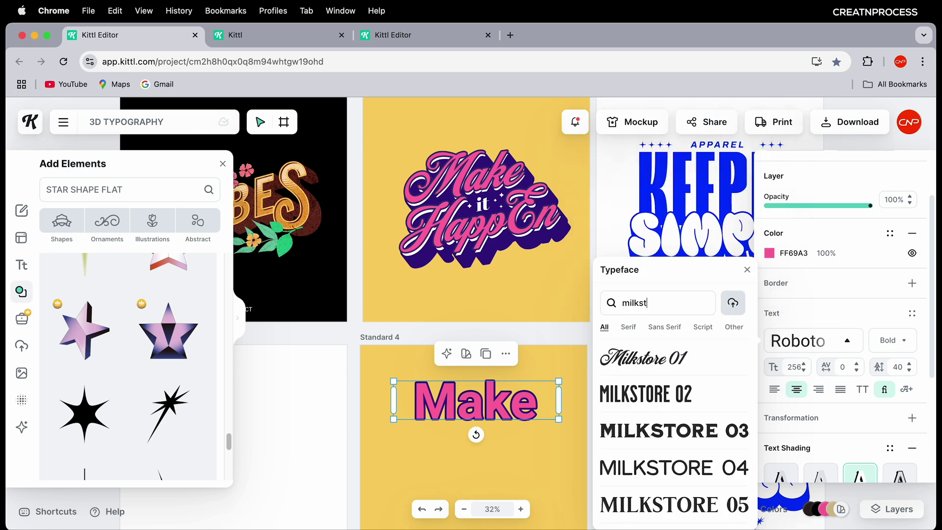
pyautogui.click(666, 366)
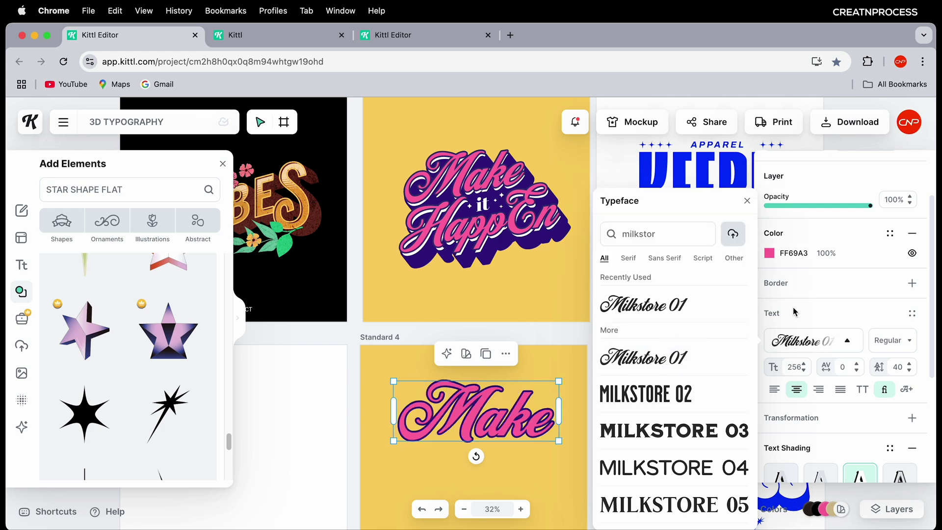
# Scale the Make text down to font size 203 and place a duplicate of it below and slightly to the right
pyautogui.moveTo(558, 441); pyautogui.dragTo(537, 422)
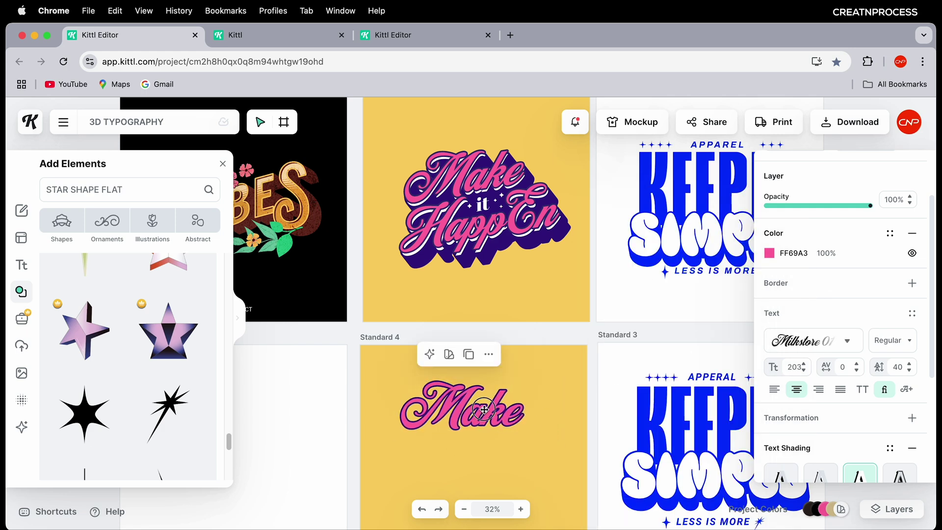
pyautogui.scroll(2, 489, 397)
pyautogui.moveTo(484, 378)
pyautogui.mouseDown()
pyautogui.moveTo(452, 370)
pyautogui.moveTo(493, 447)
pyautogui.mouseUp()
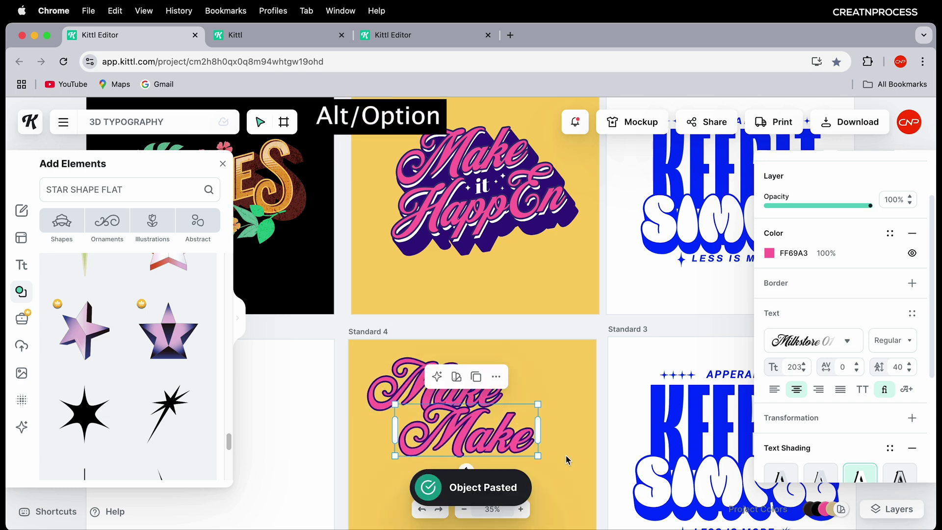
# Extend the duplicate Make's shading to offset 30 at an angle of -45°
pyautogui.scroll(-4, 855, 395)
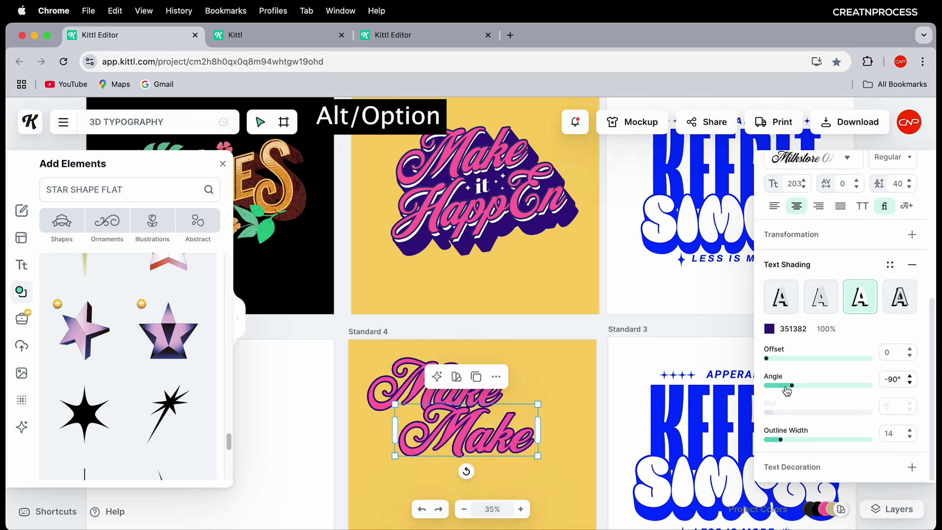
pyautogui.click(773, 361)
pyautogui.moveTo(775, 362); pyautogui.dragTo(787, 362)
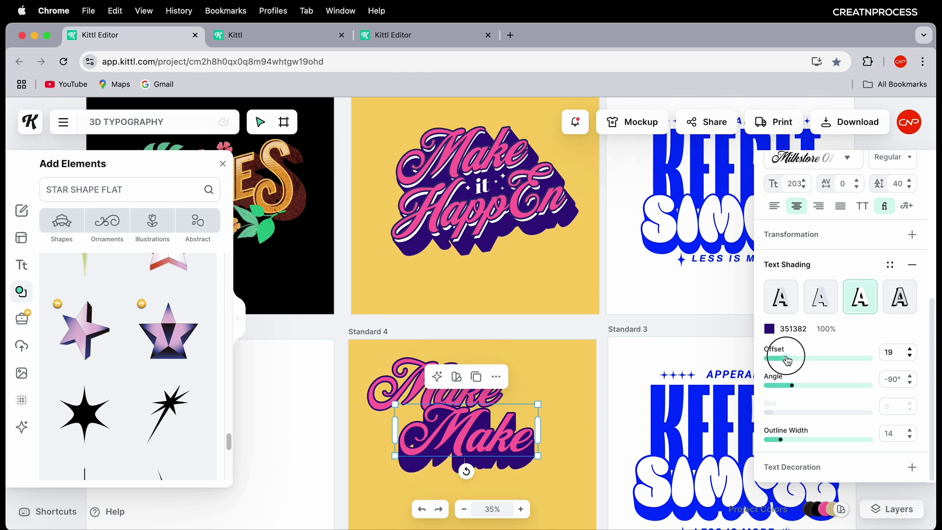
pyautogui.click(769, 329)
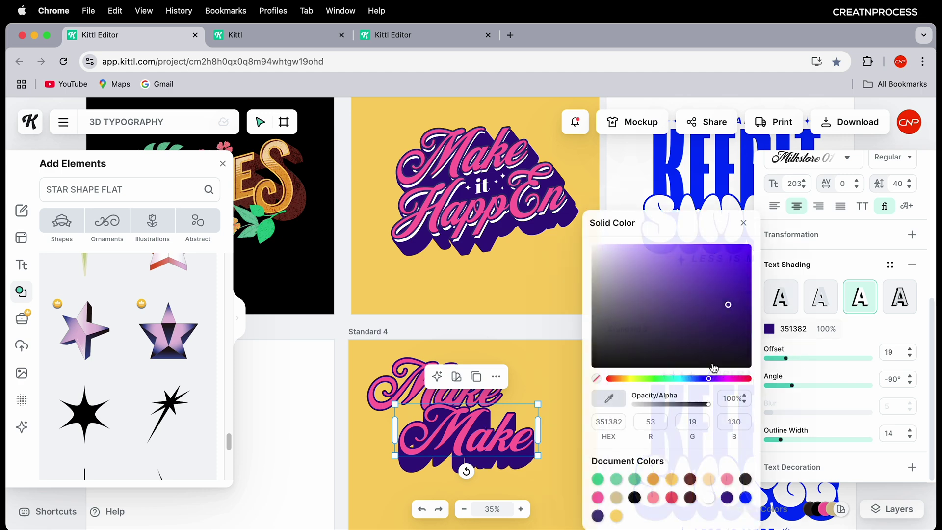
pyautogui.click(792, 353)
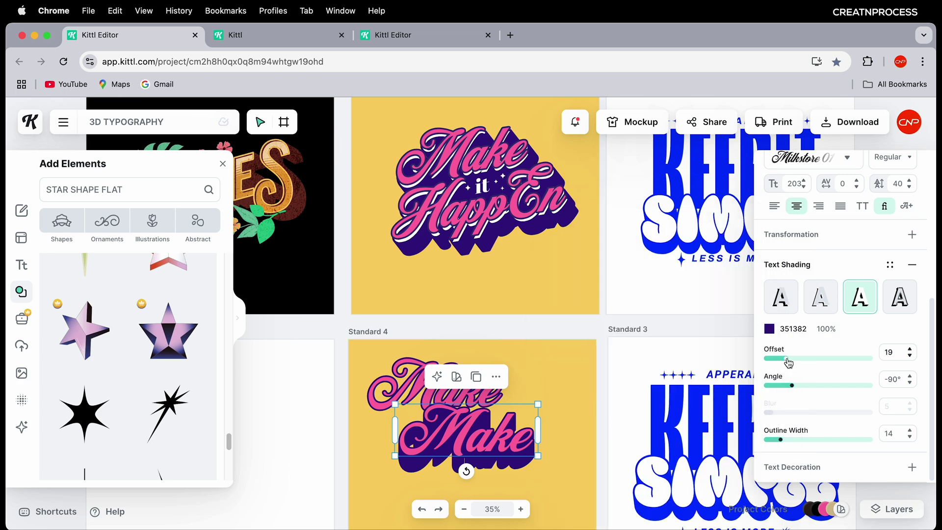
pyautogui.moveTo(789, 363)
pyautogui.mouseDown()
pyautogui.moveTo(807, 390)
pyautogui.moveTo(794, 363)
pyautogui.mouseUp()
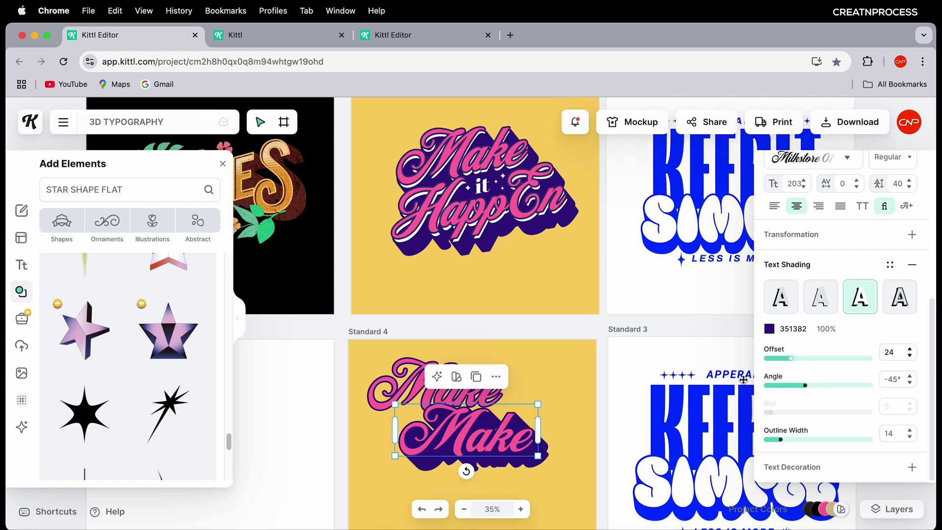
pyautogui.click(534, 377)
pyautogui.click(504, 433)
pyautogui.moveTo(790, 363); pyautogui.dragTo(796, 364)
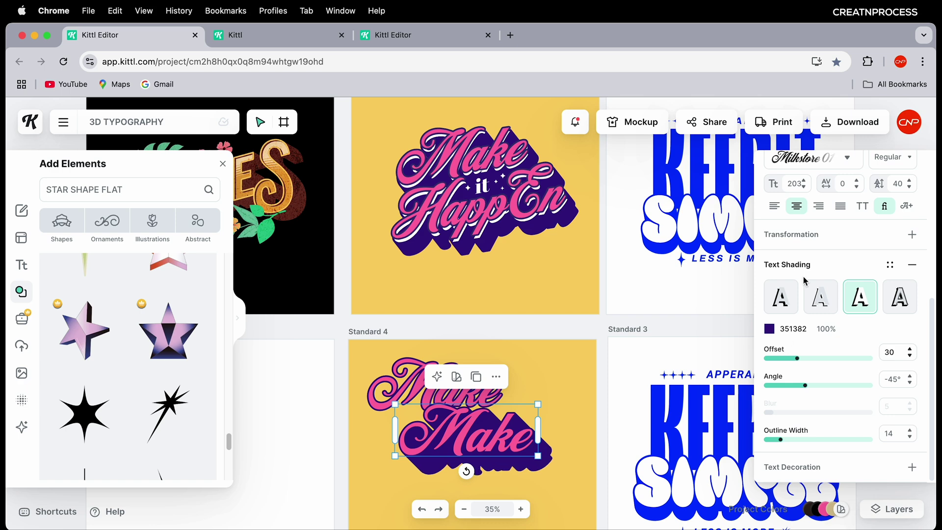
# Change the fill of the duplicate Make text to white FFFFFF
pyautogui.scroll(5, 781, 344)
pyautogui.click(779, 335)
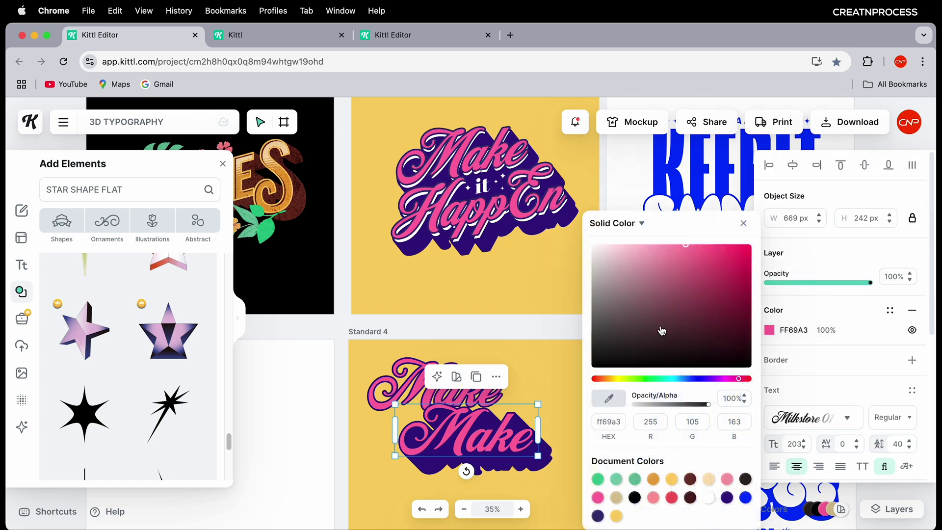
pyautogui.moveTo(623, 263); pyautogui.dragTo(572, 232)
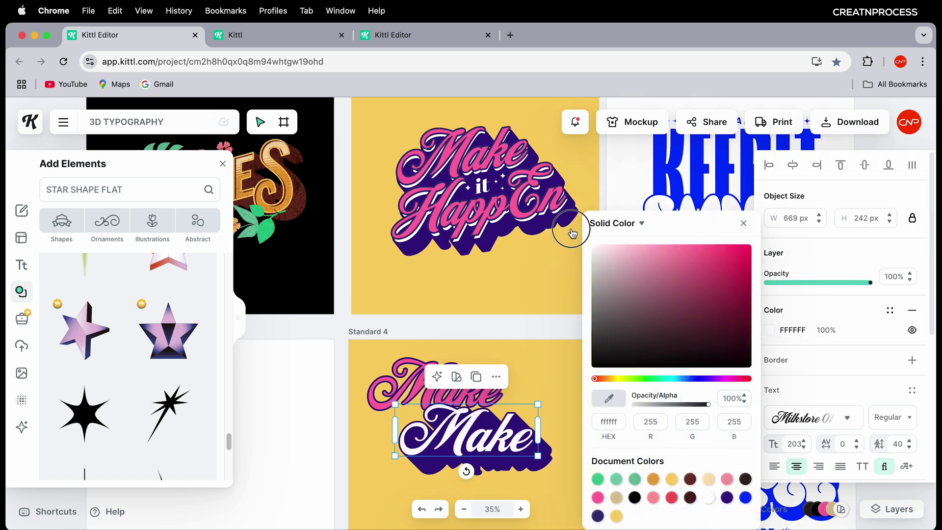
pyautogui.click(563, 371)
# Bring the pink Make text to the front and lay it over the white copy, offset slightly up and to the left
pyautogui.click(484, 388)
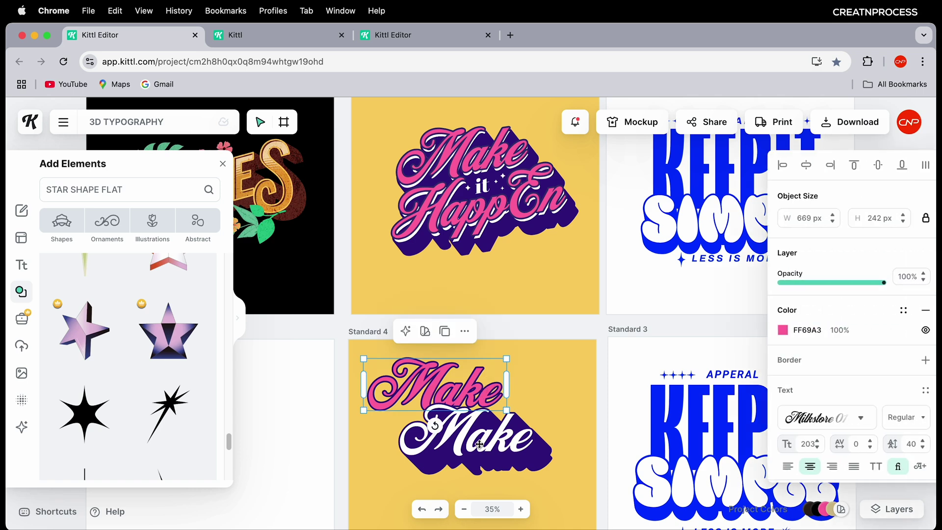
pyautogui.moveTo(486, 393); pyautogui.dragTo(498, 416)
pyautogui.rightClick(498, 416)
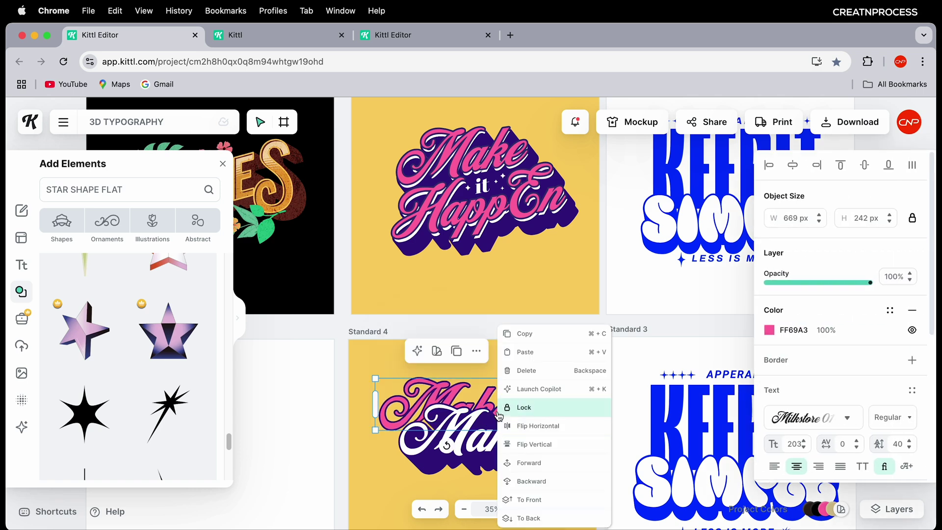
pyautogui.click(544, 504)
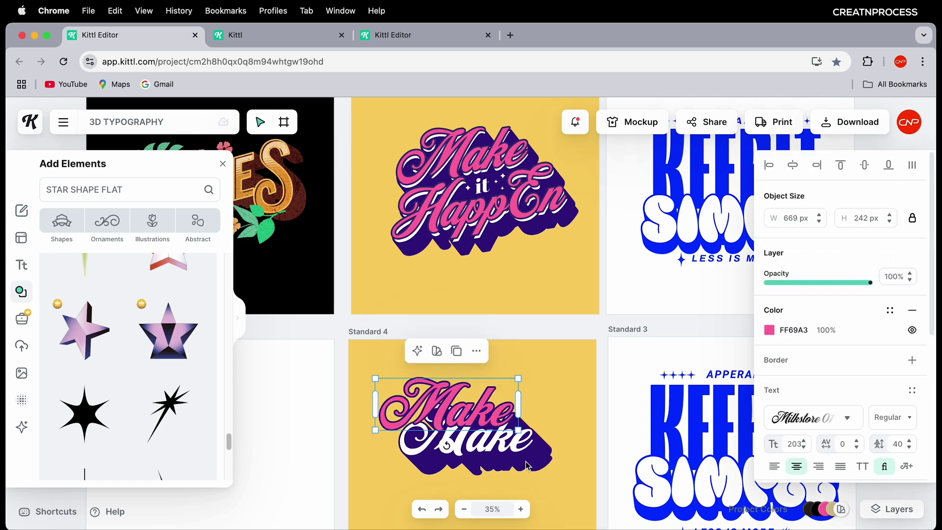
pyautogui.moveTo(488, 421); pyautogui.dragTo(506, 441)
pyautogui.scroll(8, 506, 440)
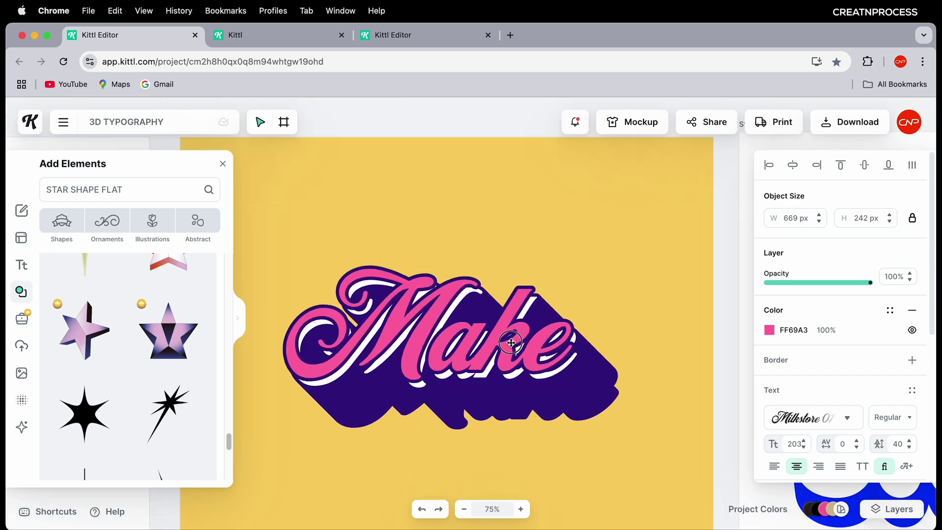
# Duplicate the white shaded Make text below the lettering, and place a copy of the pink Make above it to the left
pyautogui.click(537, 426)
pyautogui.scroll(-3, 537, 426)
pyautogui.scroll(-2, 537, 426)
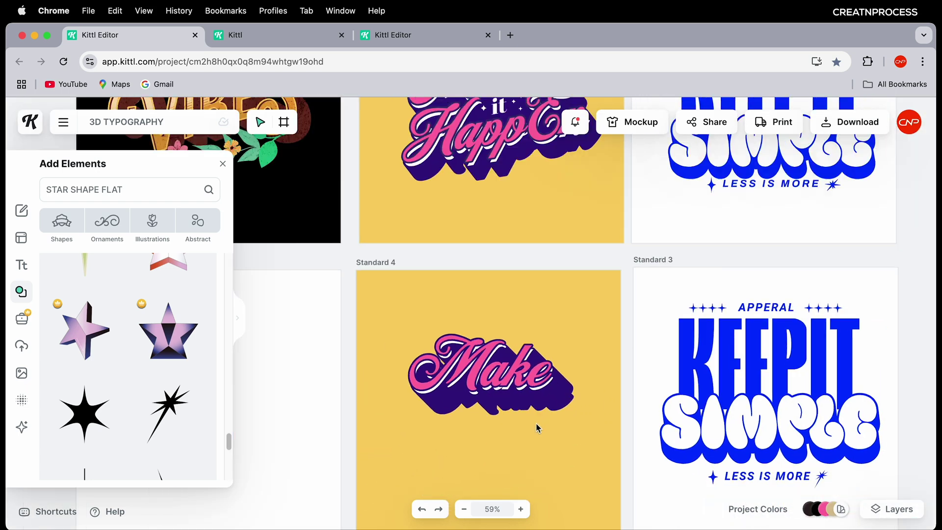
pyautogui.click(480, 406)
pyautogui.moveTo(480, 406); pyautogui.dragTo(501, 462)
pyautogui.scroll(-2, 486, 417)
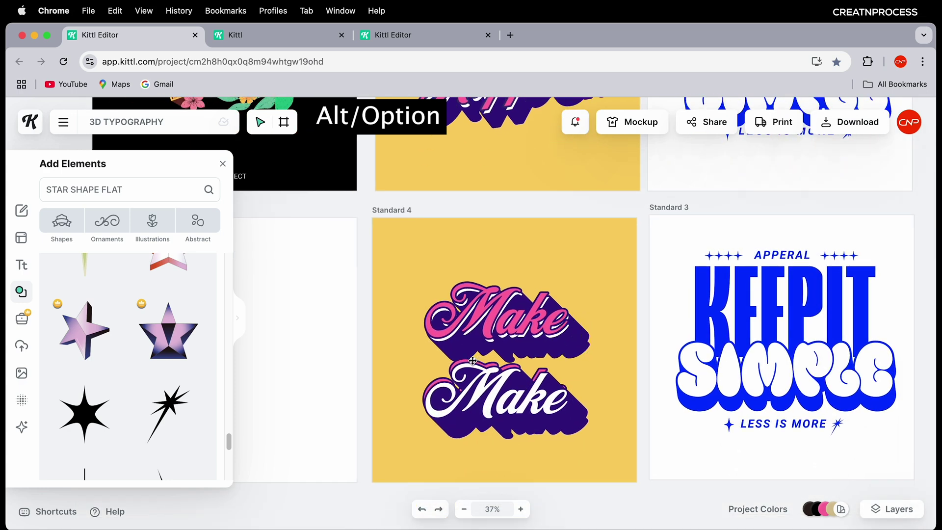
pyautogui.moveTo(473, 360); pyautogui.dragTo(432, 304)
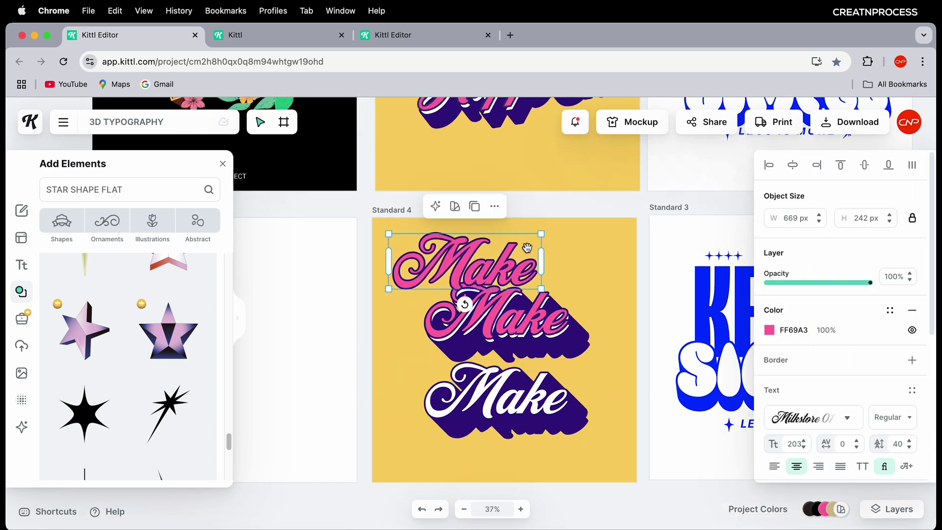
# Replace the text of the lower white Make copy with Happen and delete its lowercase e
pyautogui.scroll(2, 527, 248)
pyautogui.doubleClick(486, 432)
pyautogui.write('Ha')
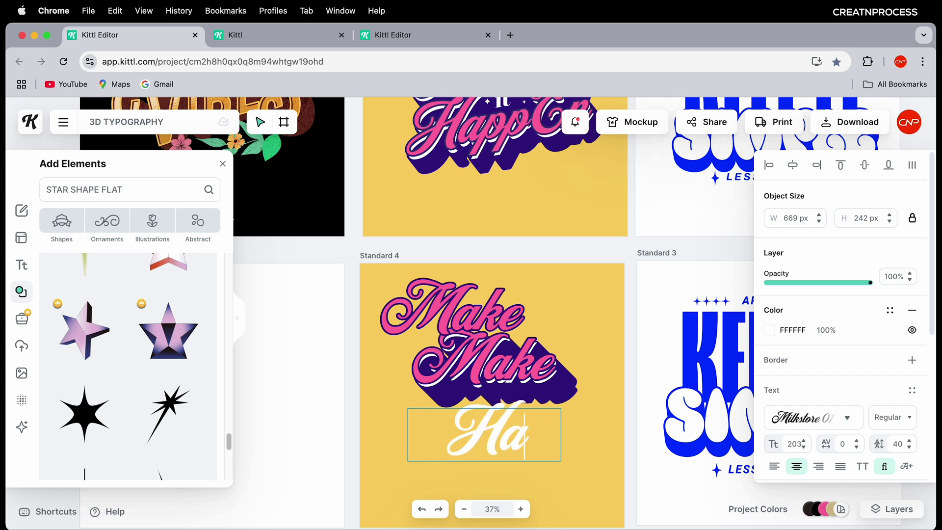
pyautogui.write('ppen')
pyautogui.moveTo(552, 445); pyautogui.dragTo(543, 445)
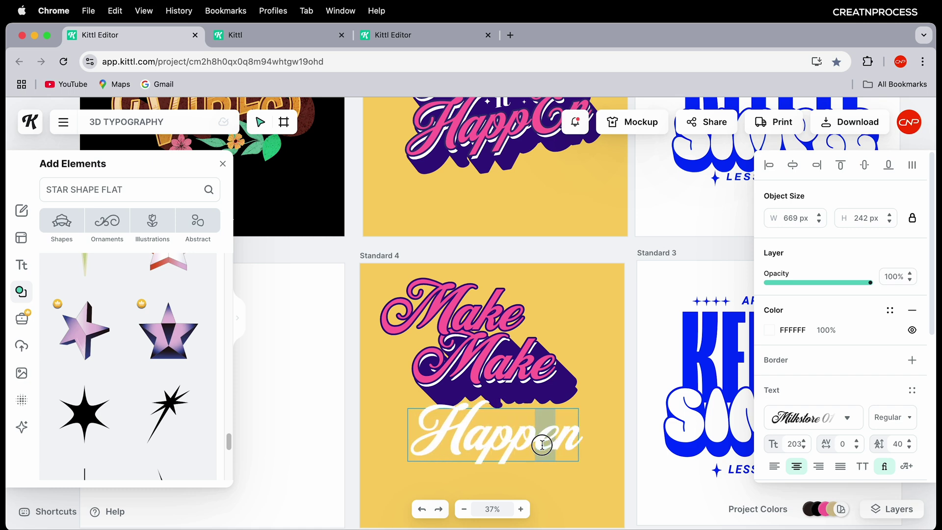
pyautogui.press('BackSpace')
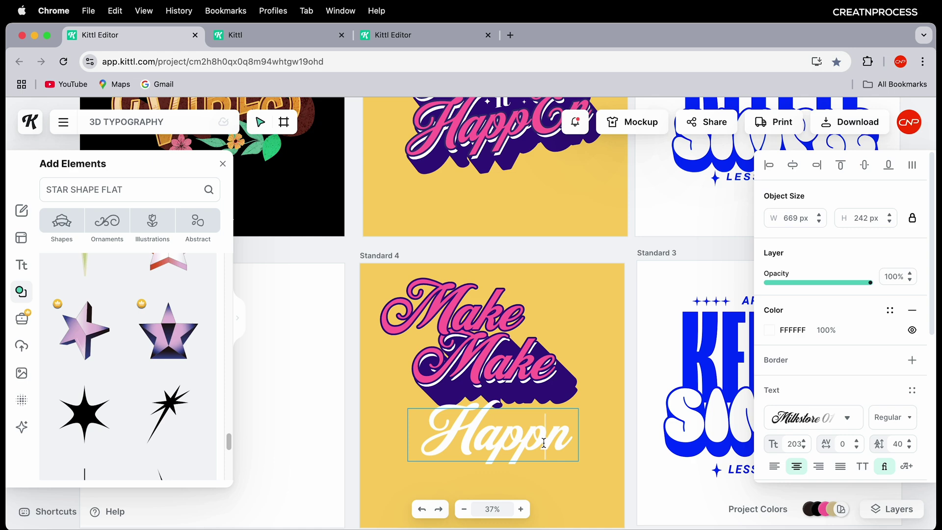
# Insert the Milkstore 01 capital E glyph before the n and widen the white text box so HappEn fits on one line
pyautogui.scroll(-5, 873, 300)
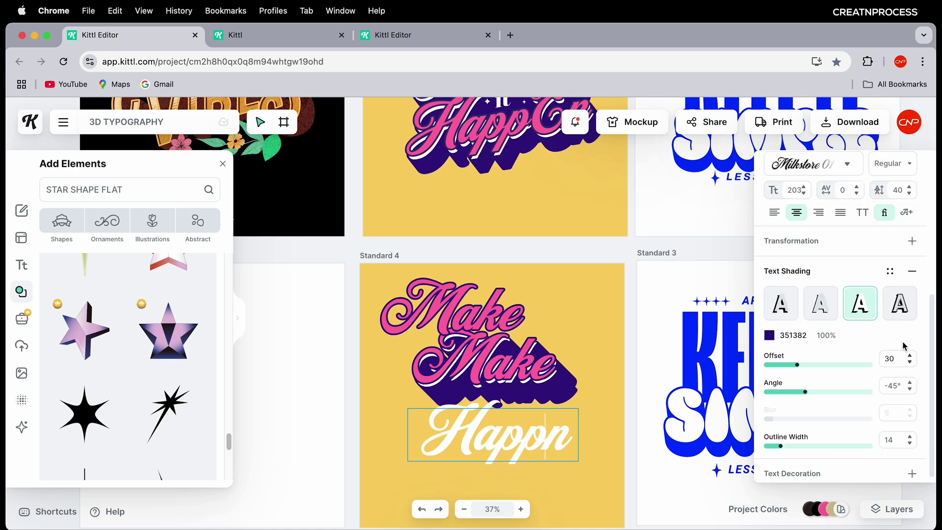
pyautogui.scroll(2, 898, 334)
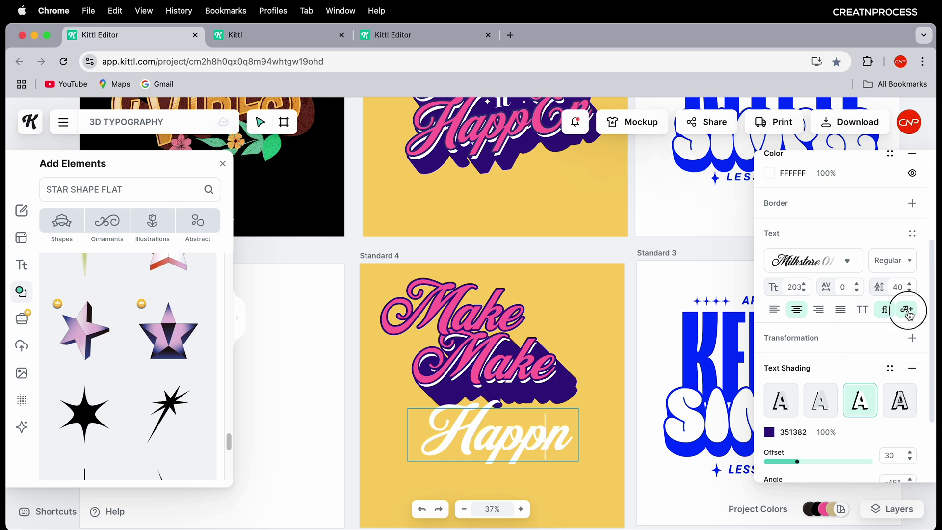
pyautogui.click(907, 311)
pyautogui.scroll(-3, 795, 356)
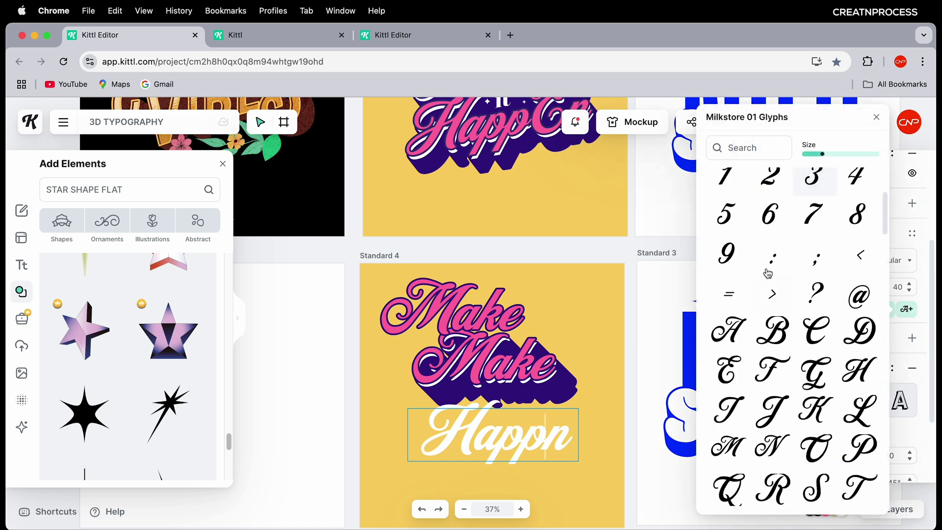
pyautogui.click(739, 151)
pyautogui.write('e')
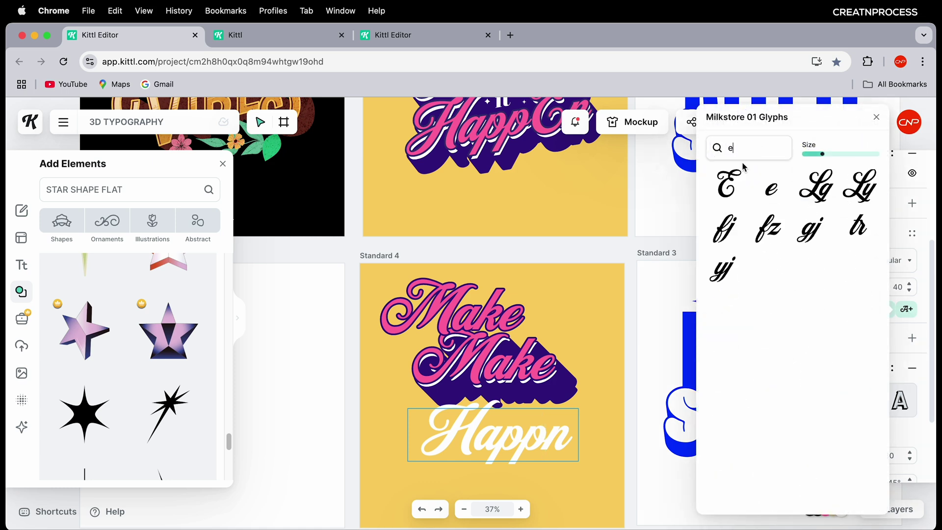
pyautogui.click(727, 185)
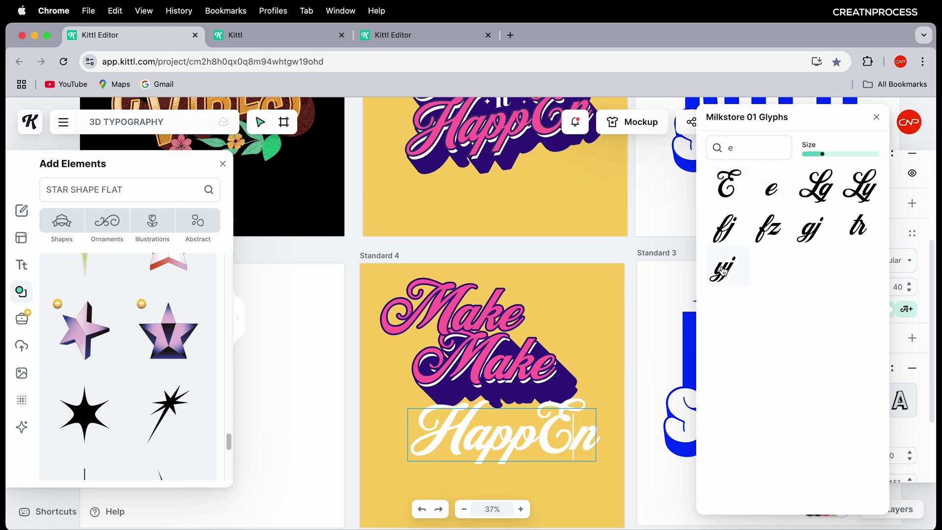
pyautogui.press('Escape')
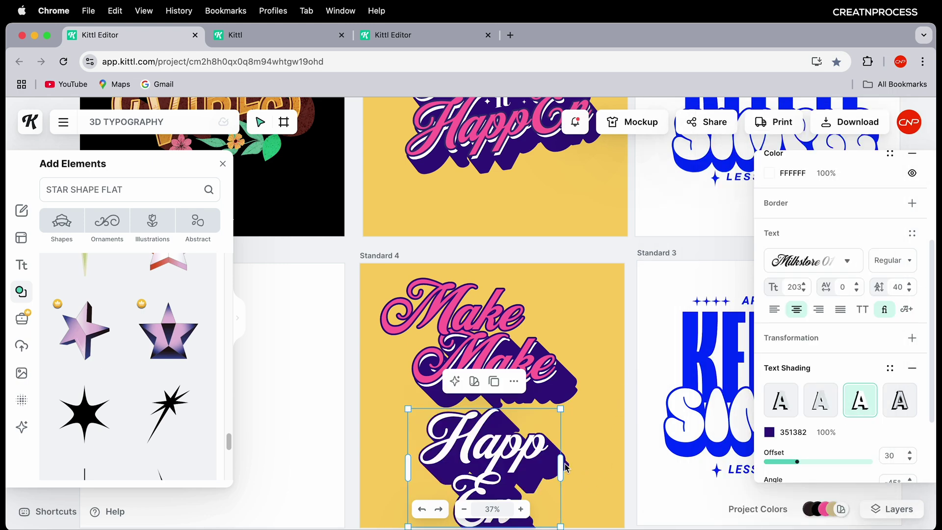
pyautogui.moveTo(568, 464); pyautogui.dragTo(619, 464)
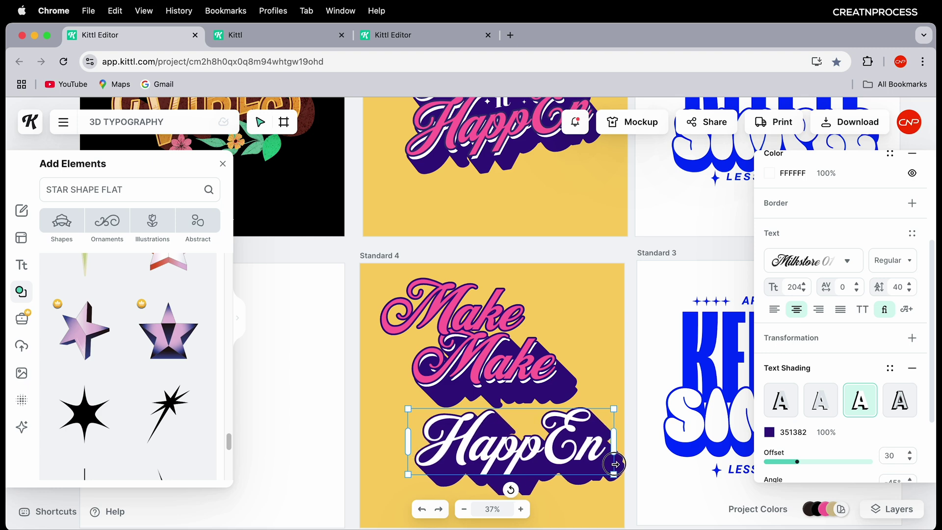
pyautogui.moveTo(564, 454); pyautogui.dragTo(614, 447)
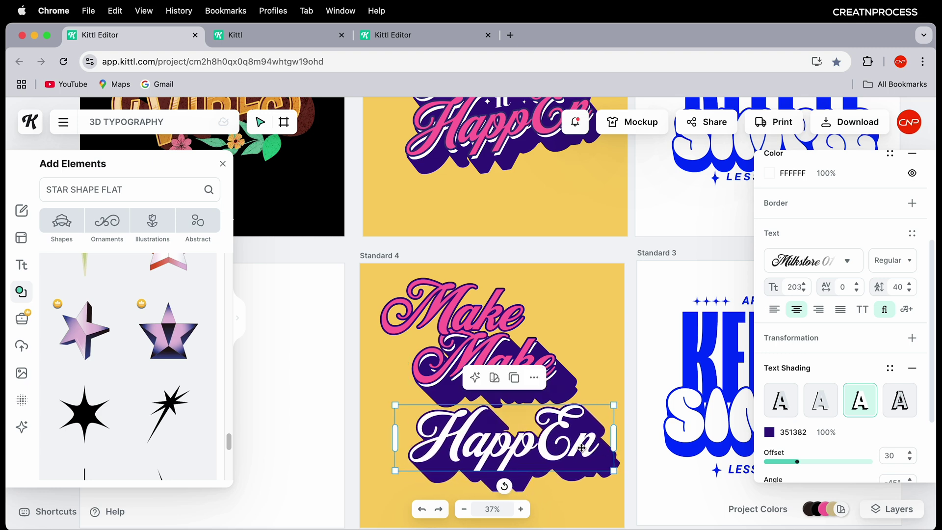
# Retype the pink Make copy as HappEn with the capital E glyph and lay it on one line over the white HappEn
pyautogui.click(500, 311)
pyautogui.doubleClick(500, 311)
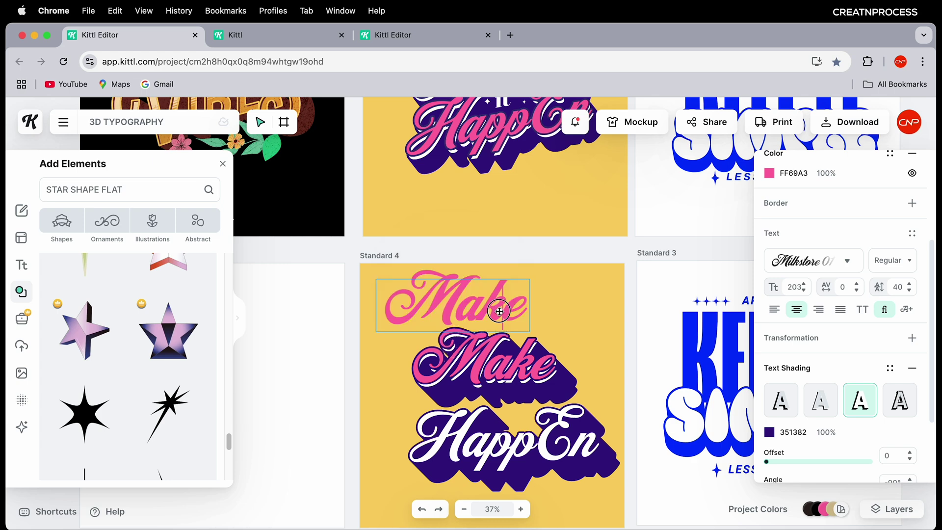
pyautogui.write('Happ')
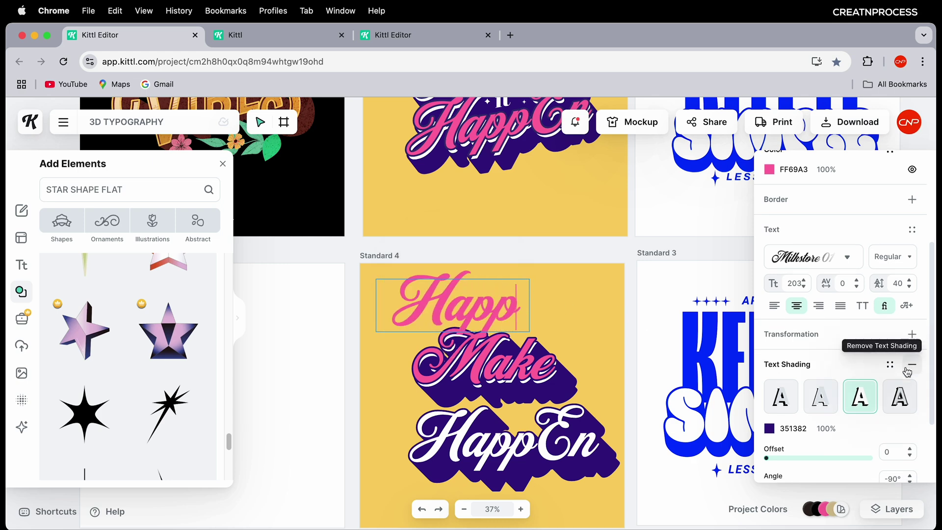
pyautogui.scroll(-3, 891, 367)
pyautogui.click(907, 207)
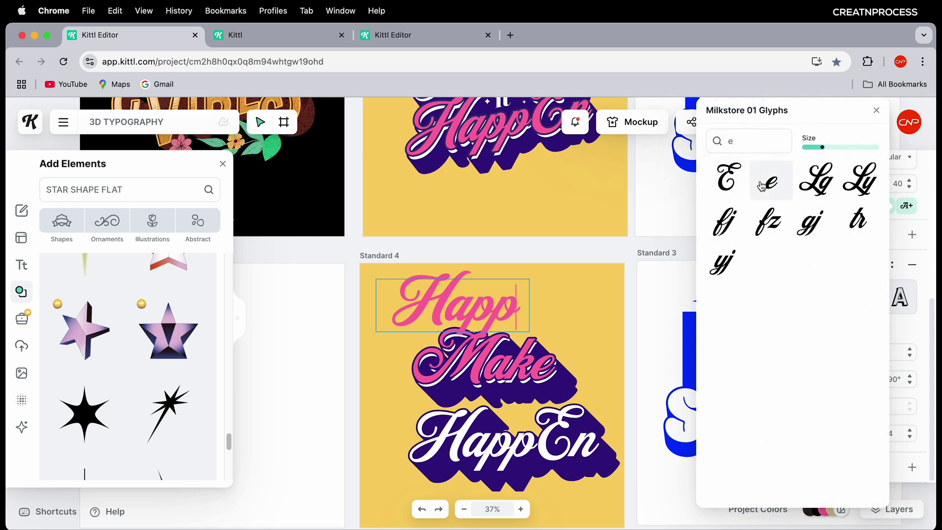
pyautogui.click(734, 181)
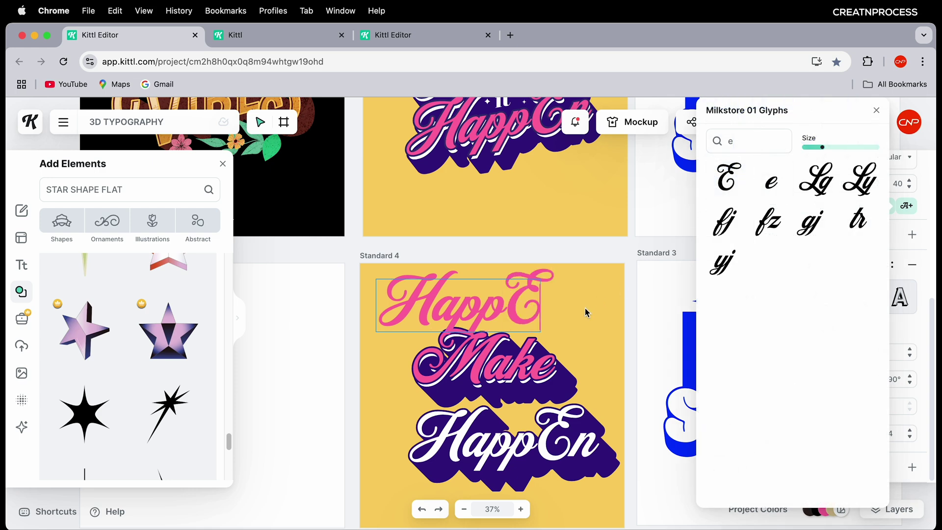
pyautogui.write('n')
pyautogui.press('Escape')
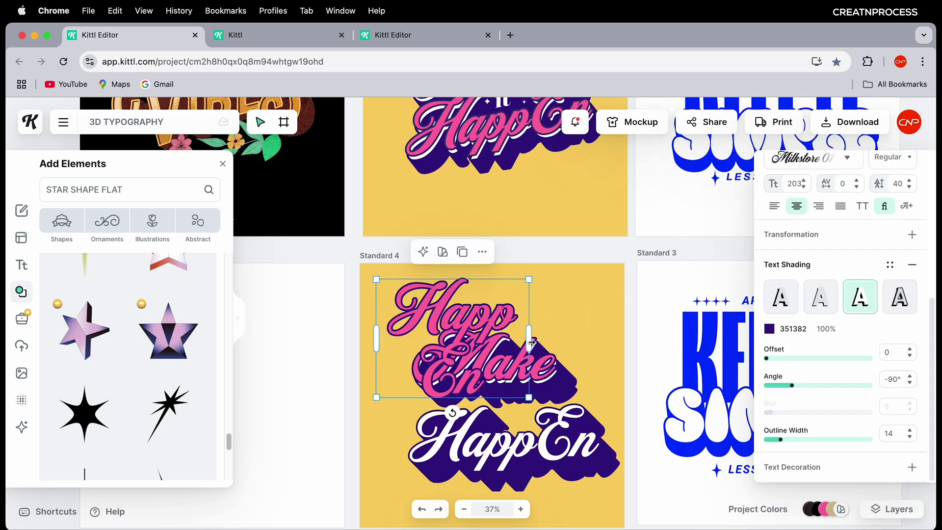
pyautogui.moveTo(530, 340); pyautogui.dragTo(569, 442)
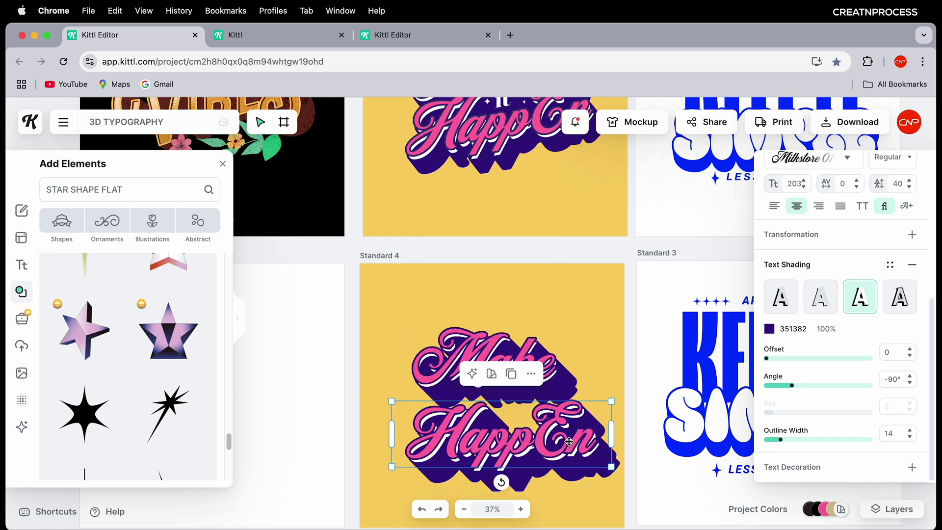
pyautogui.scroll(5, 570, 442)
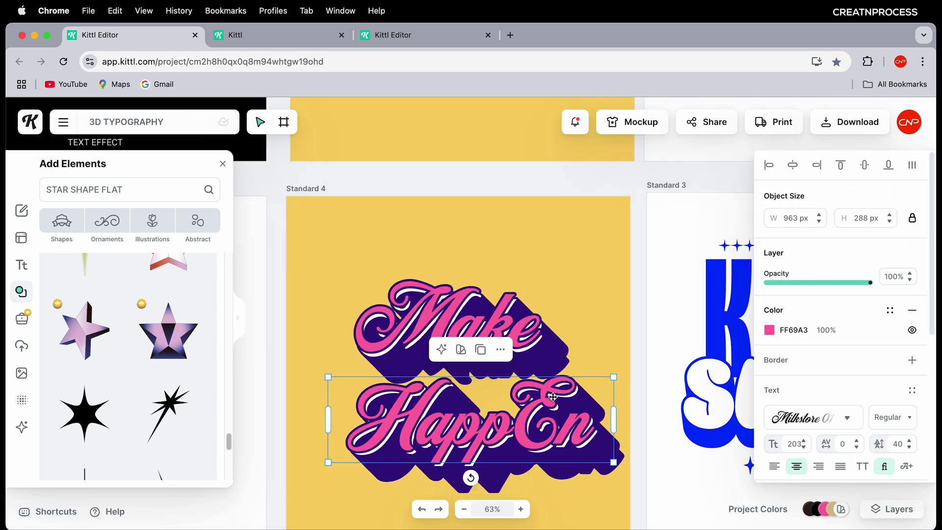
# Select the whole Make HappEn lettering and compare it with the finished design on Standard 1
pyautogui.scroll(-3, 551, 354)
pyautogui.moveTo(589, 497); pyautogui.dragTo(548, 333)
pyautogui.scroll(1, 475, 259)
pyautogui.scroll(4, 488, 243)
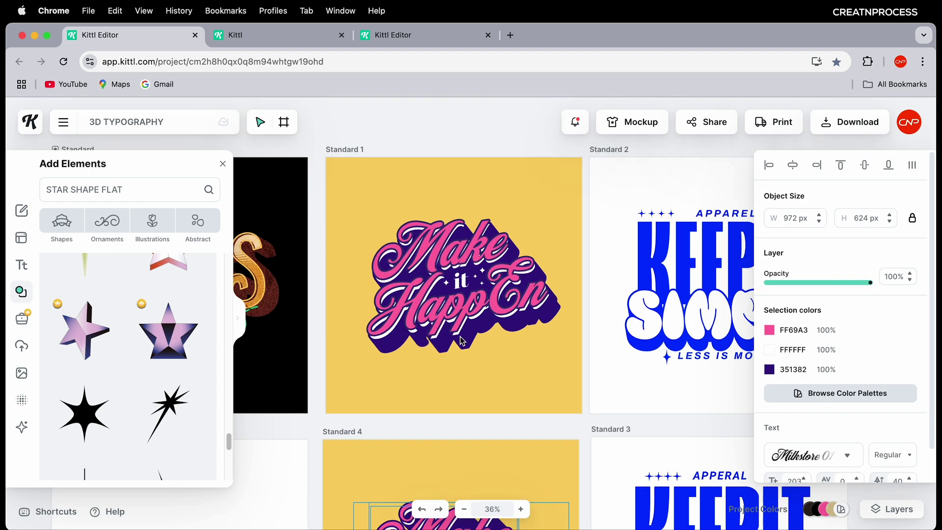
pyautogui.scroll(-4, 494, 376)
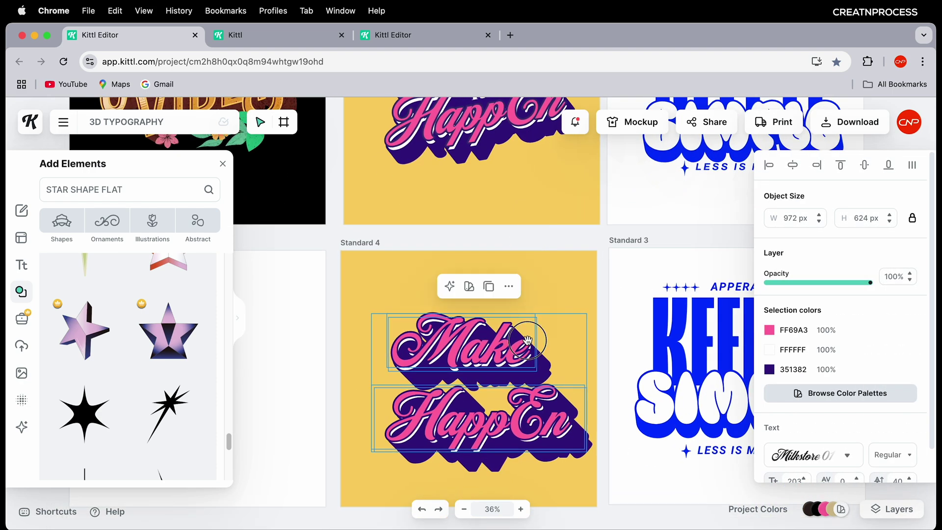
pyautogui.scroll(-1, 533, 313)
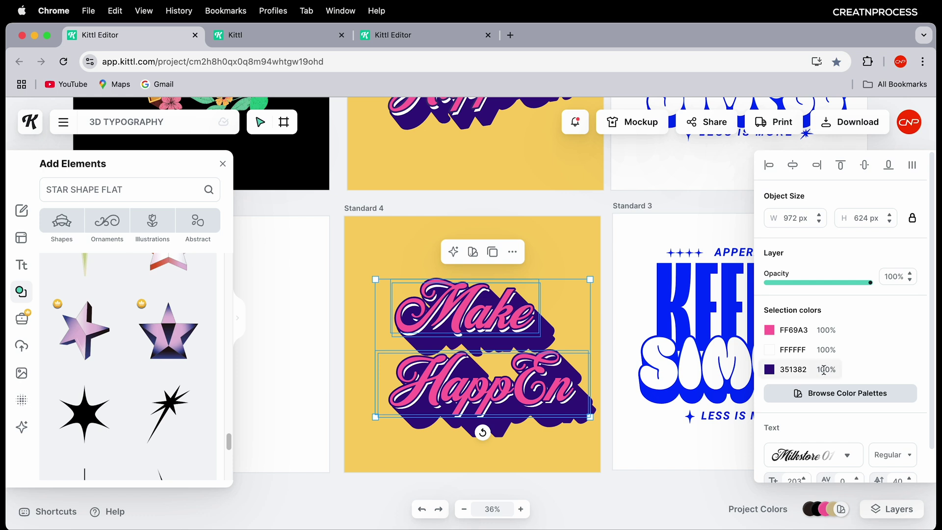
pyautogui.scroll(-1, 881, 363)
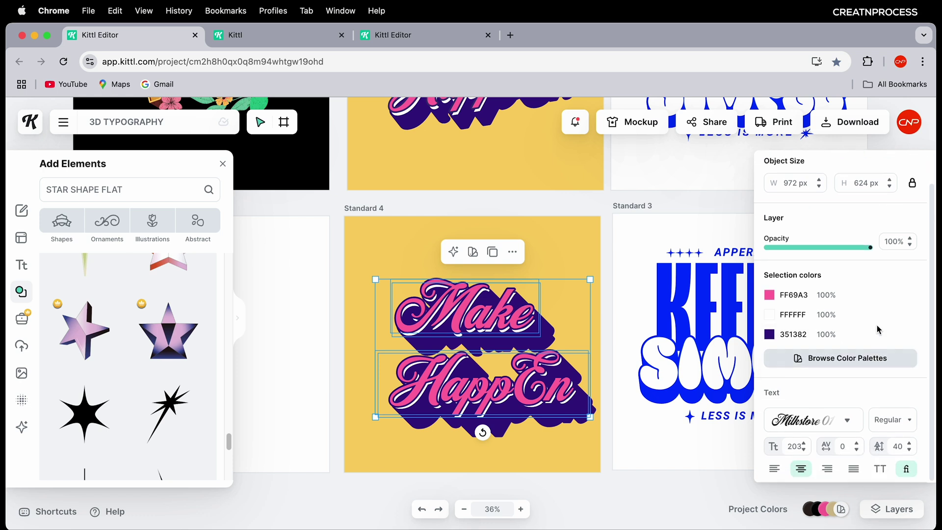
pyautogui.click(584, 335)
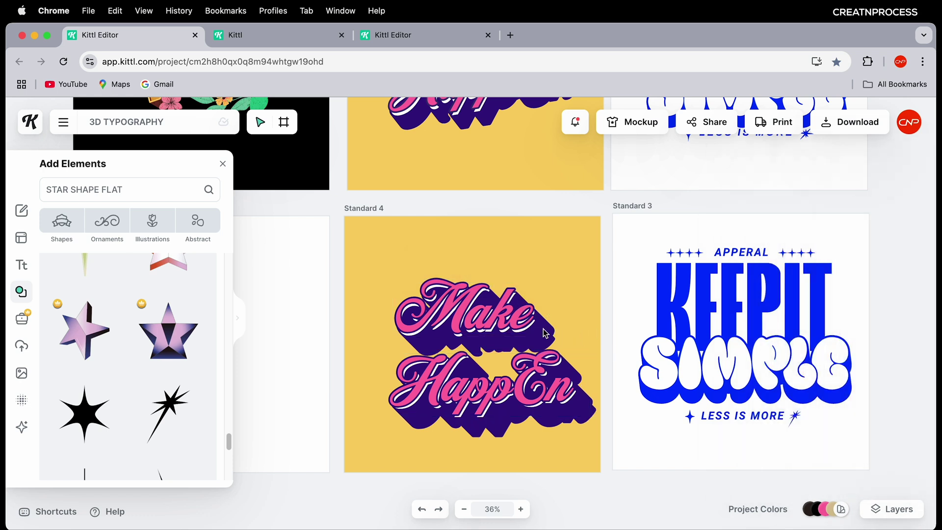
# Apply the Angle transformation with an 80% angle curve to the pink Make and to the white Make beneath it
pyautogui.click(538, 330)
pyautogui.scroll(-5, 880, 338)
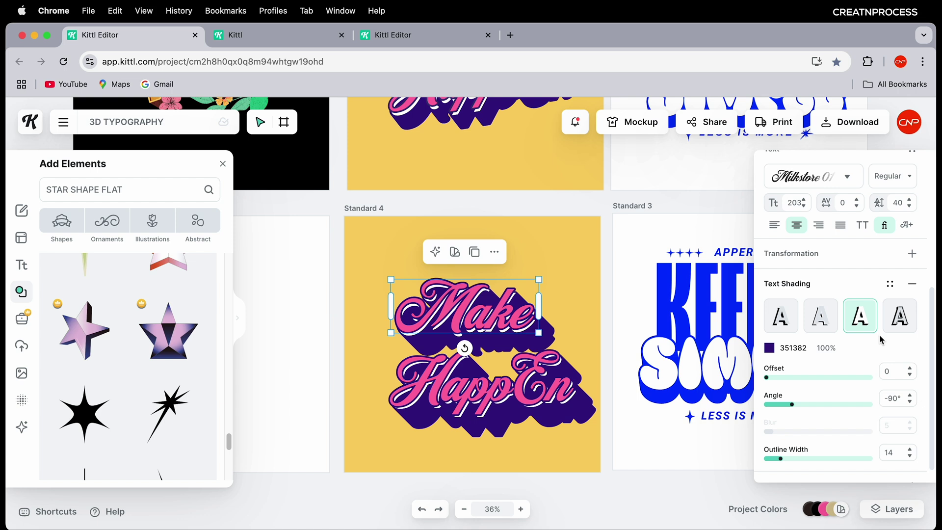
pyautogui.click(913, 253)
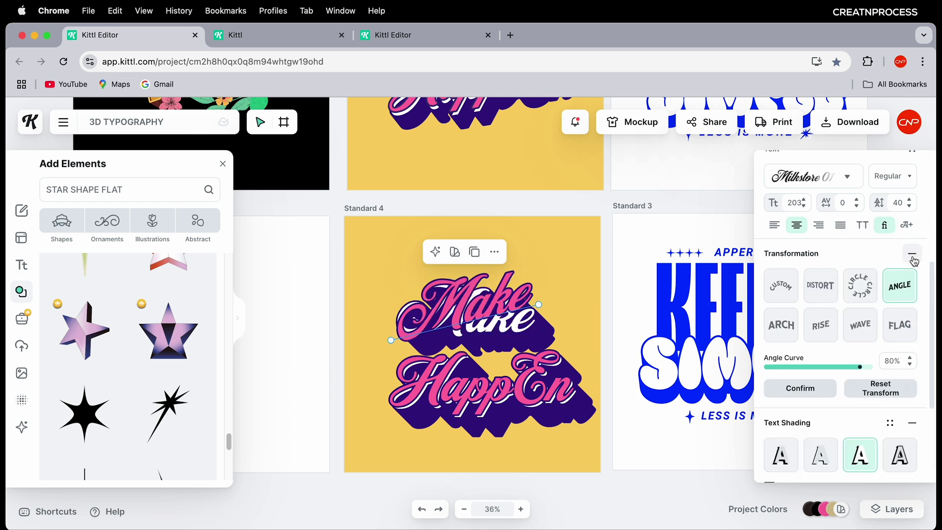
pyautogui.click(907, 290)
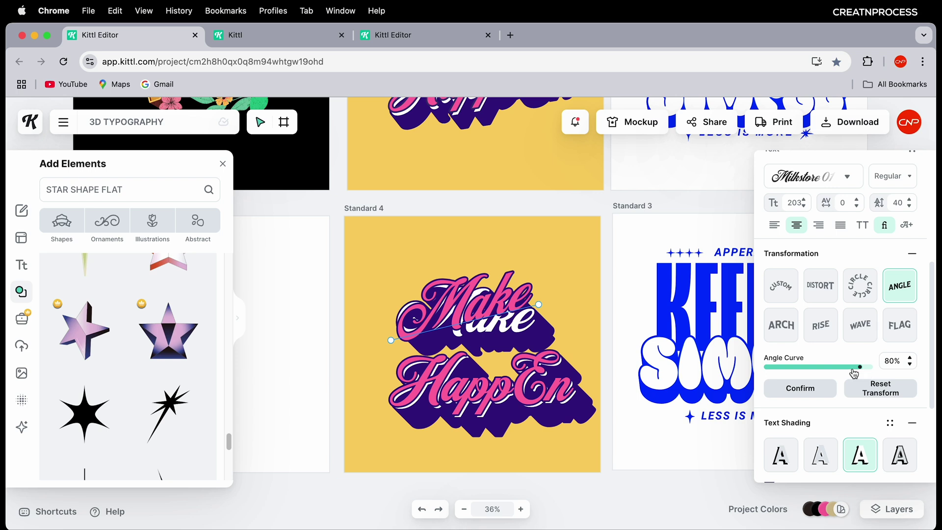
pyautogui.click(511, 338)
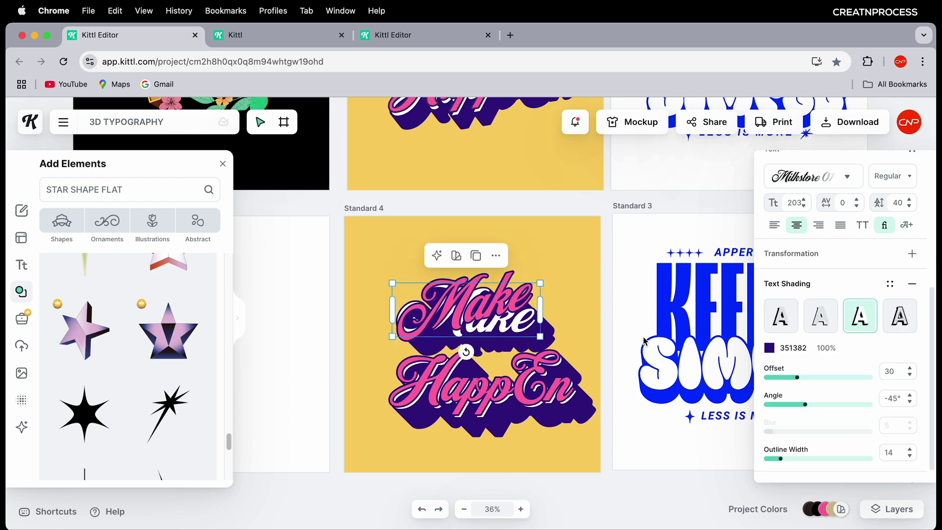
pyautogui.click(913, 253)
# Apply the Angle transformation with an 80% angle curve to the pink HappEn and the white HappEn beneath it
pyautogui.click(572, 402)
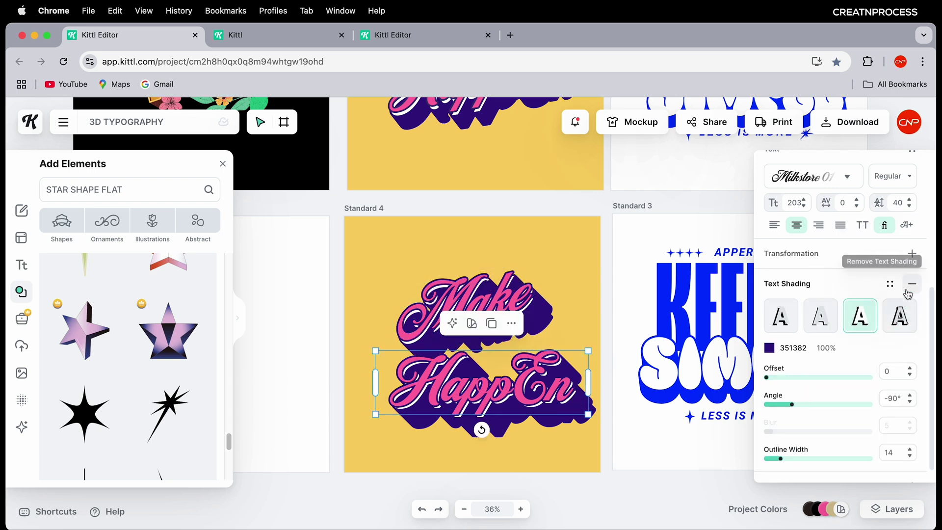
pyautogui.click(912, 253)
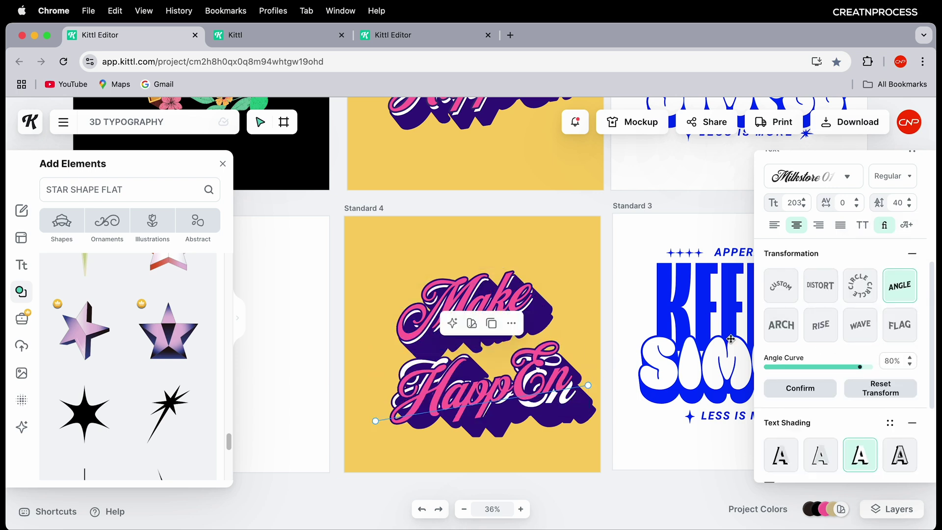
pyautogui.click(535, 376)
pyautogui.click(911, 256)
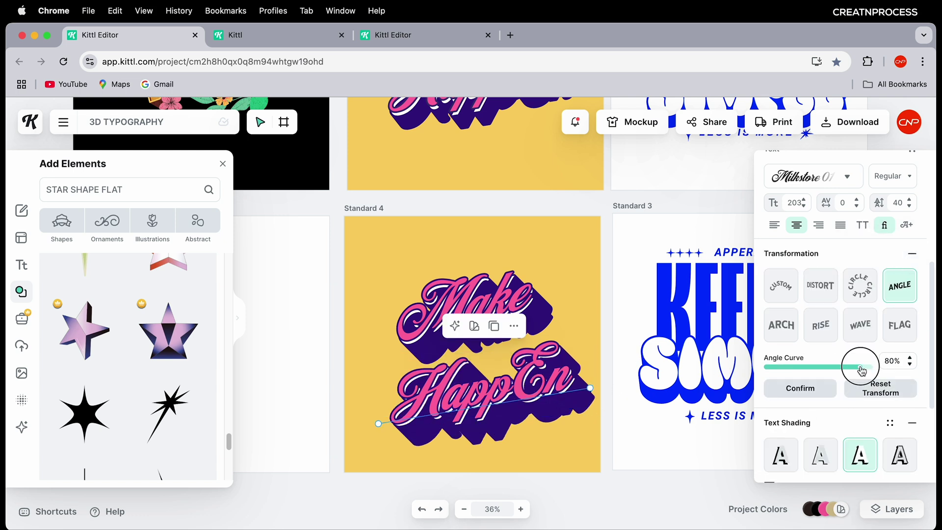
# Set the angle curve of the white HappEn beneath the pink one to 80% and confirm the transformation
pyautogui.moveTo(862, 371)
pyautogui.mouseDown()
pyautogui.moveTo(789, 374)
pyautogui.moveTo(849, 363)
pyautogui.moveTo(827, 374)
pyautogui.moveTo(839, 375)
pyautogui.mouseUp()
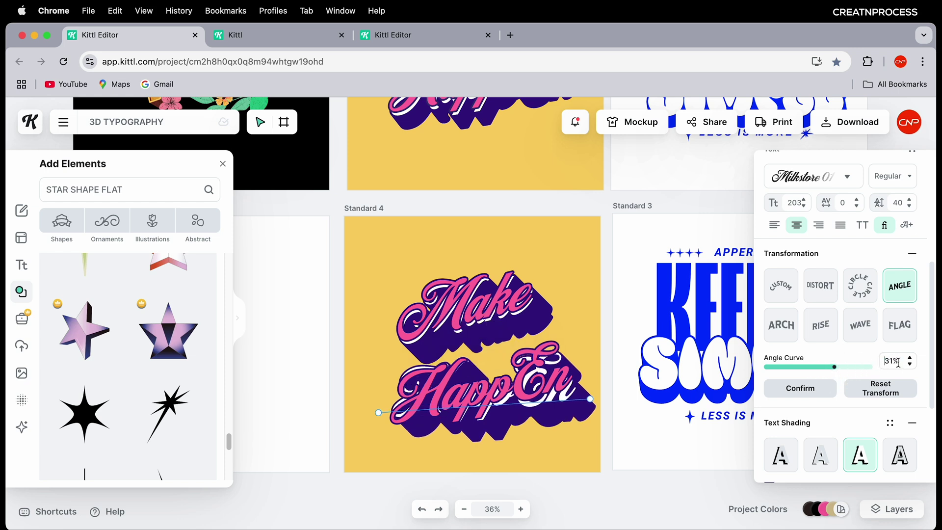
pyautogui.doubleClick(883, 360)
pyautogui.write('80')
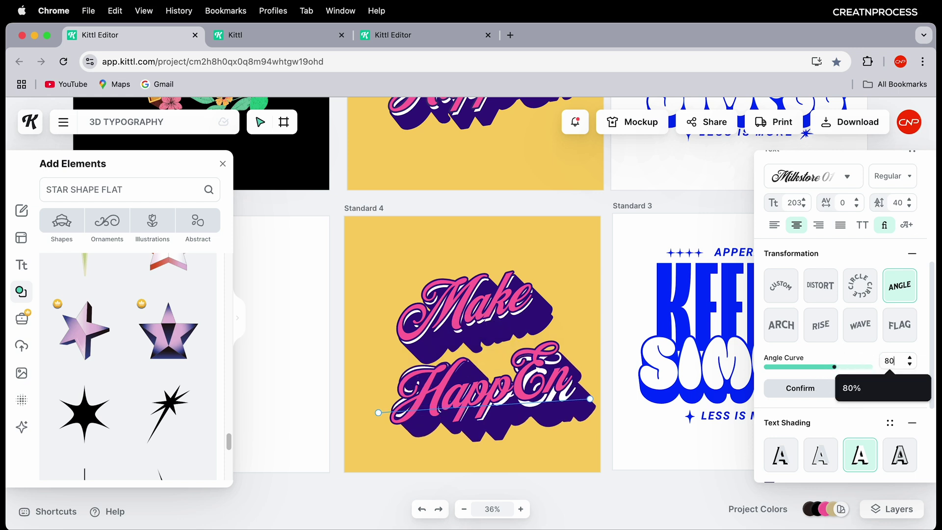
pyautogui.click(798, 389)
# Move Make down close above HappEn and enlarge the whole lettering to about 874 by 598 px
pyautogui.moveTo(498, 367); pyautogui.dragTo(507, 362)
pyautogui.moveTo(544, 305); pyautogui.dragTo(550, 335)
pyautogui.keyDown('shift'); pyautogui.click(467, 341); pyautogui.keyUp('shift')
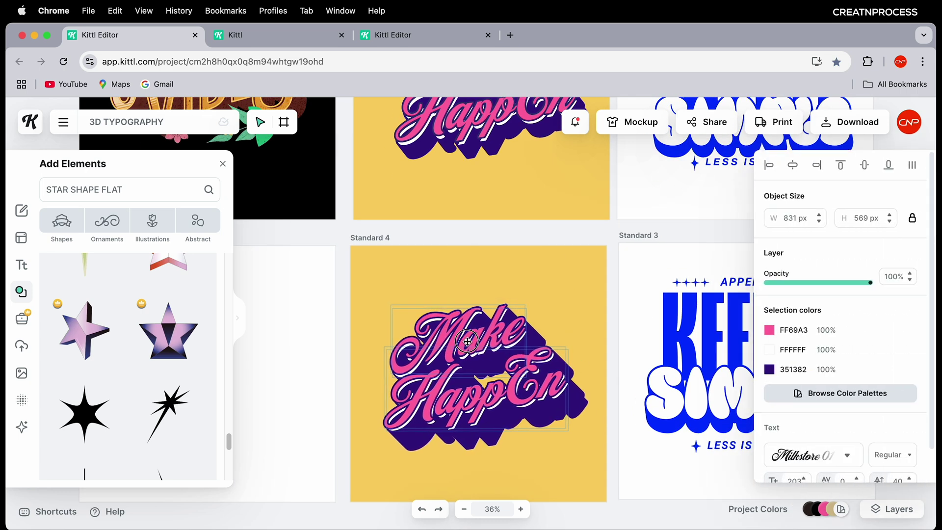
pyautogui.moveTo(571, 303); pyautogui.dragTo(577, 297)
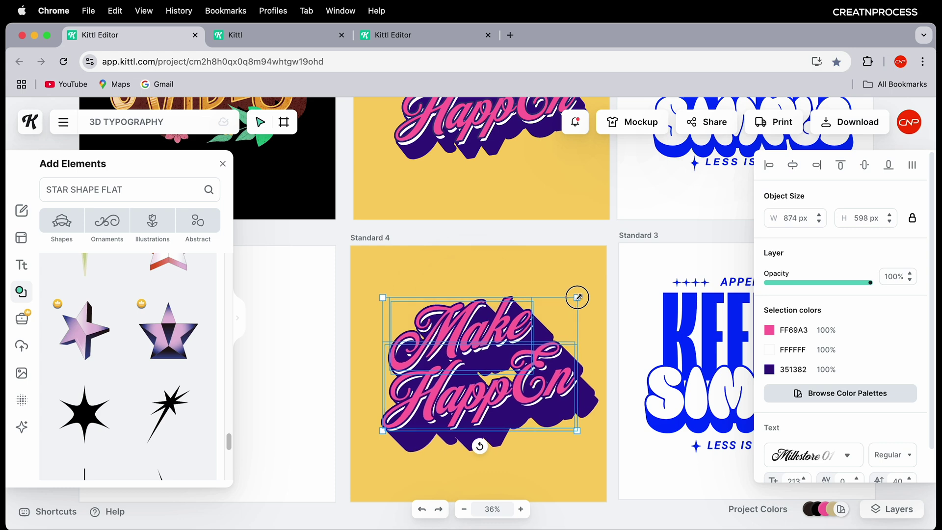
# Add the text "it" to Standard 4 above the lettering and set its typeface to Abril Fatface
pyautogui.scroll(3, 472, 382)
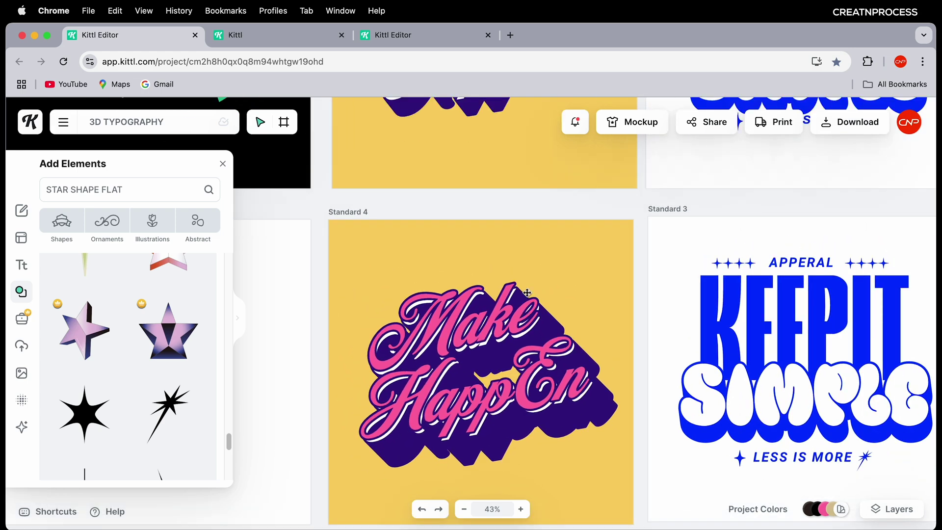
pyautogui.press('t')
pyautogui.press('Escape')
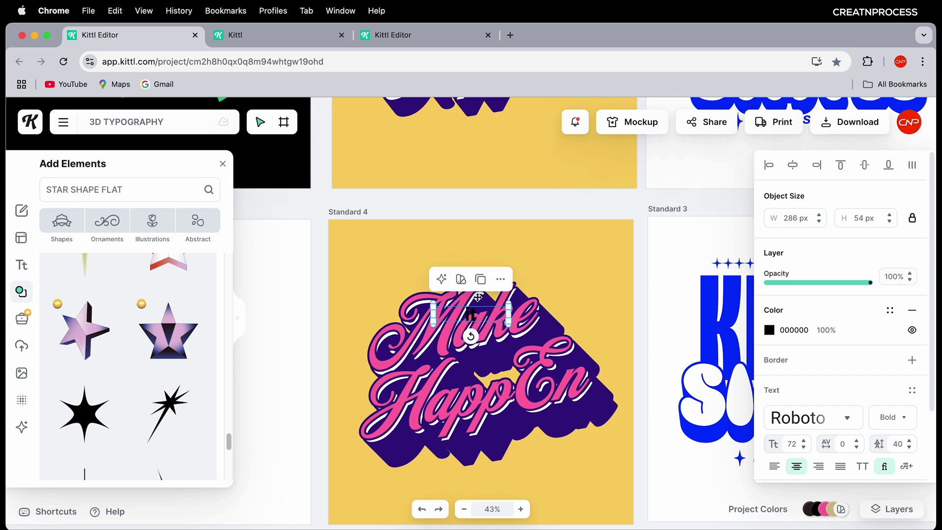
pyautogui.moveTo(473, 315); pyautogui.dragTo(393, 253)
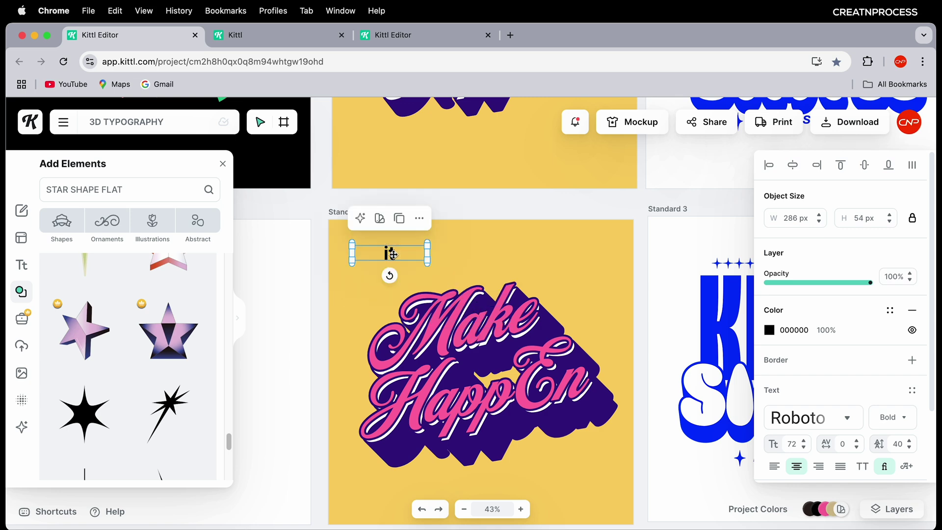
pyautogui.click(825, 410)
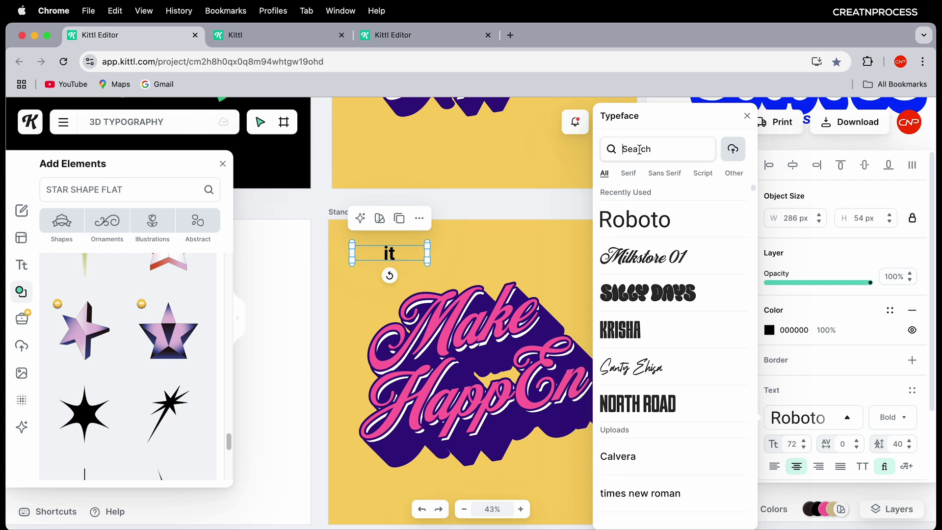
pyautogui.write('abril')
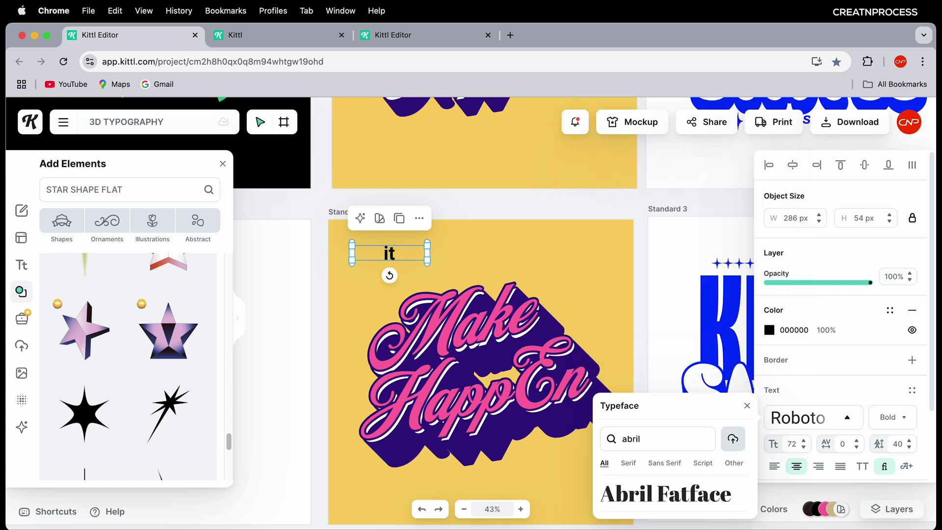
pyautogui.click(668, 496)
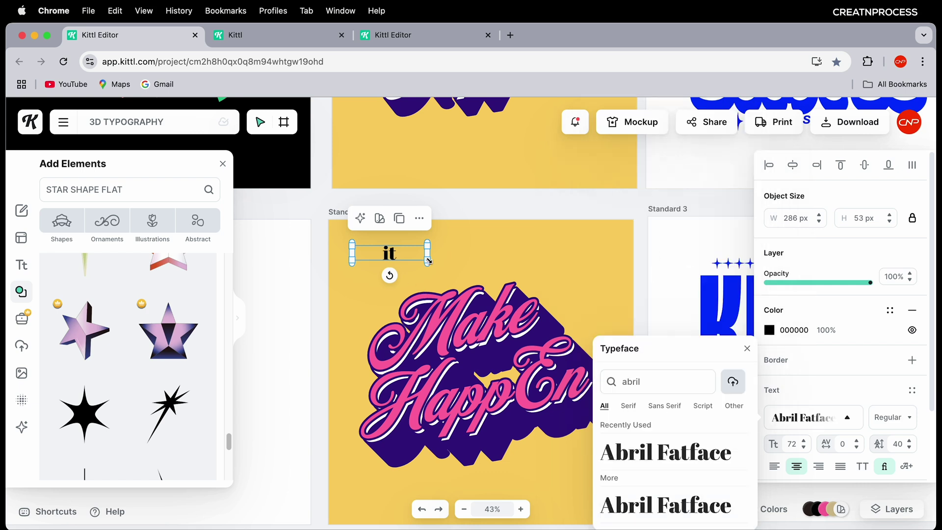
# Enlarge "it" to about size 145 in the gap between Make and HappEn and color it white (FFFFFF)
pyautogui.moveTo(428, 261); pyautogui.dragTo(445, 315)
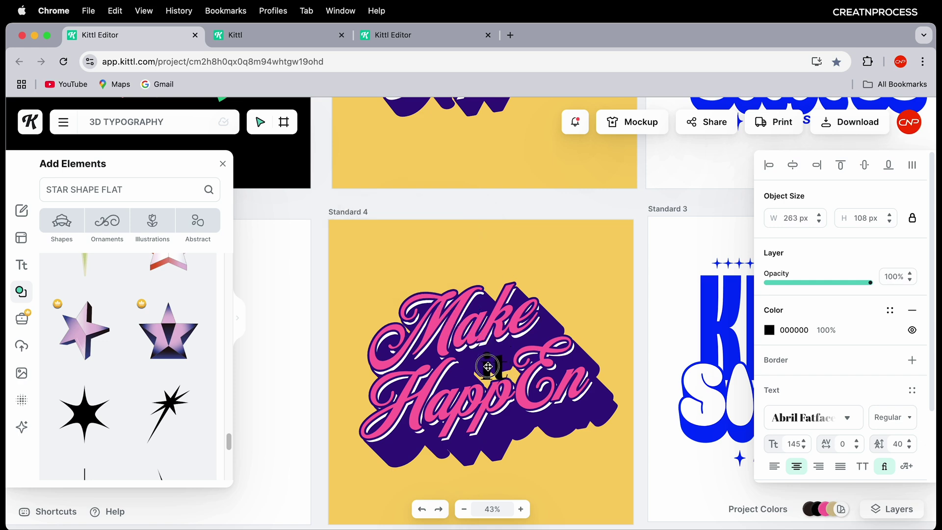
pyautogui.click(769, 330)
pyautogui.moveTo(604, 260); pyautogui.dragTo(581, 232)
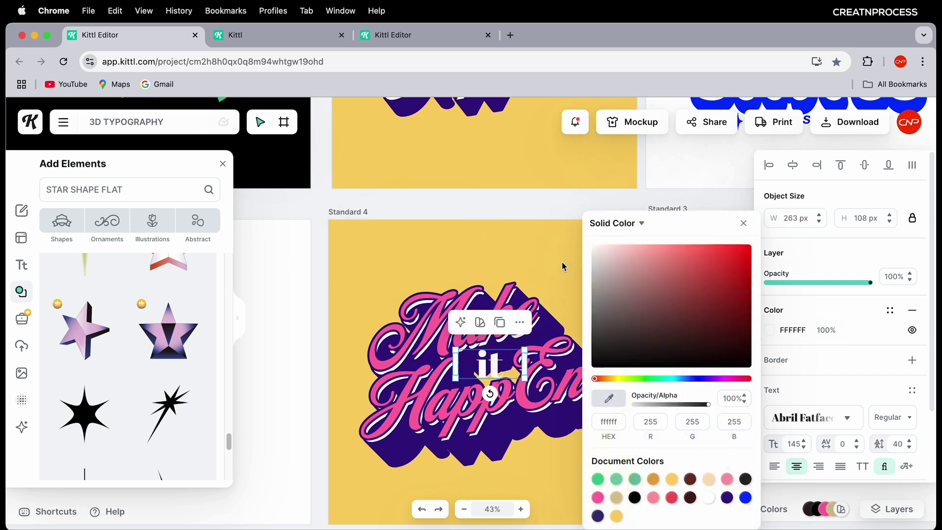
pyautogui.press('Escape')
pyautogui.click(614, 309)
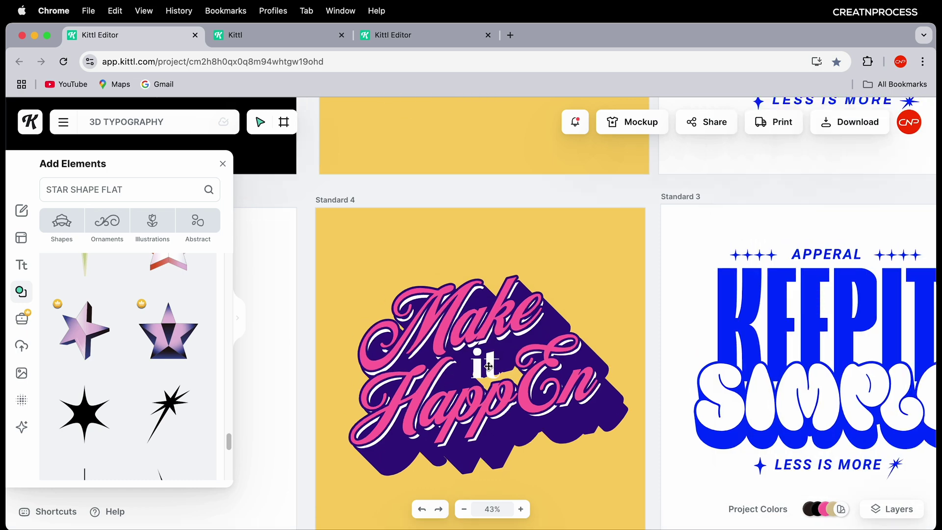
pyautogui.scroll(3, 487, 316)
pyautogui.click(487, 315)
pyautogui.press('Escape')
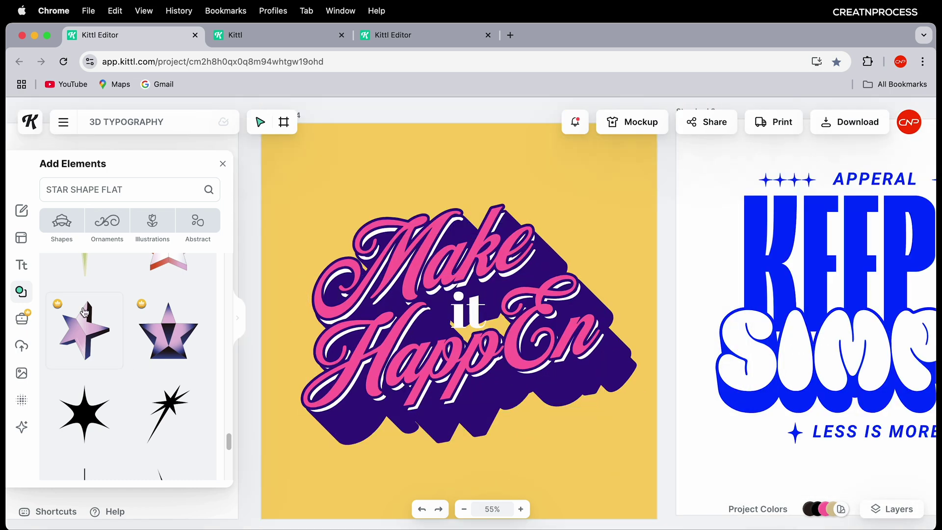
# Add a basic square shape over the lettering and open its fill color for editing
pyautogui.click(61, 223)
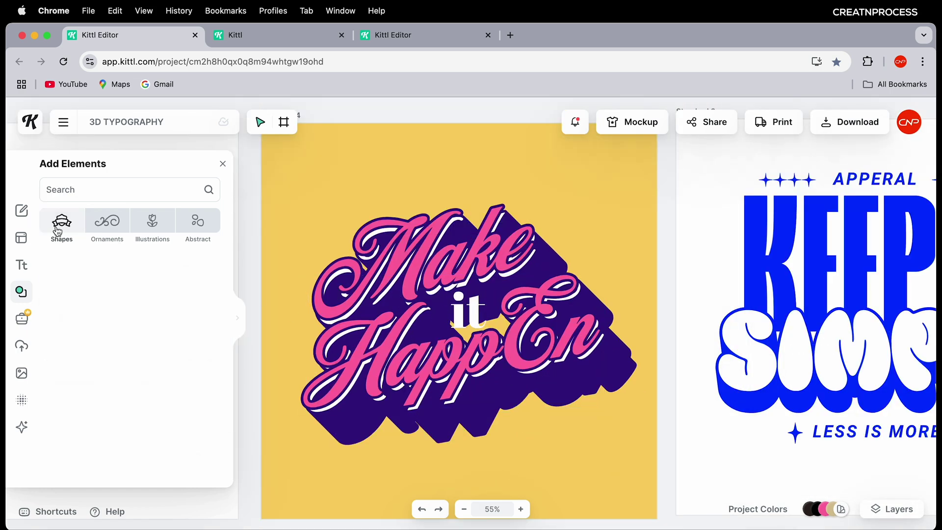
pyautogui.click(87, 406)
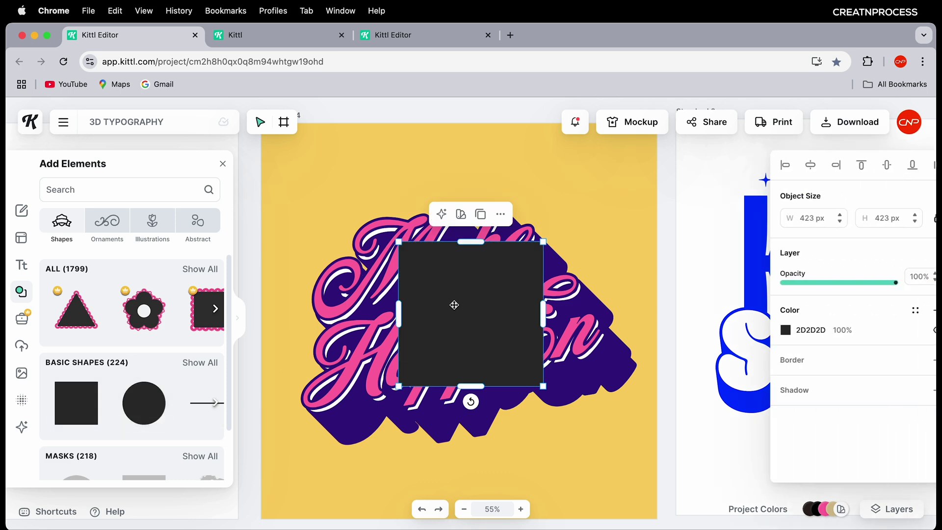
pyautogui.click(770, 338)
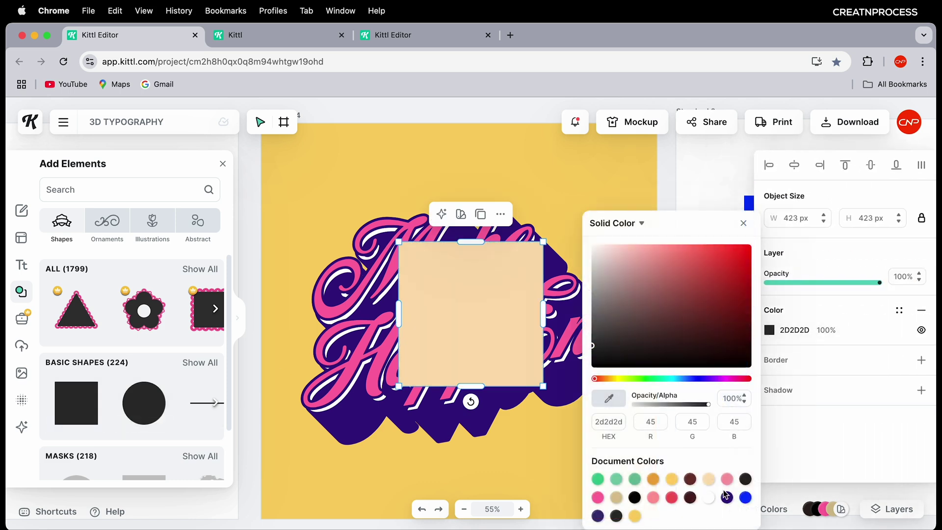
# Fill the square with dark purple 351382 and resize it to about 363 × 170 px
pyautogui.click(726, 498)
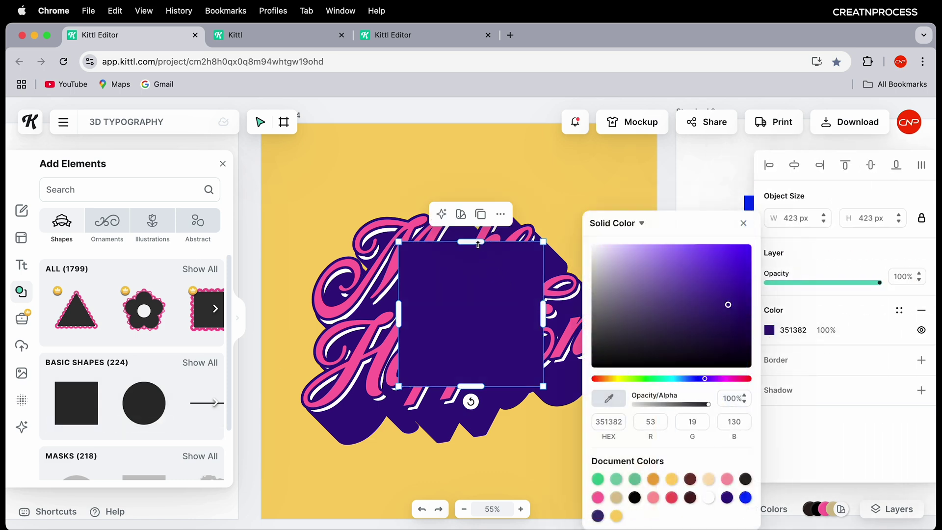
pyautogui.moveTo(478, 242); pyautogui.dragTo(478, 328)
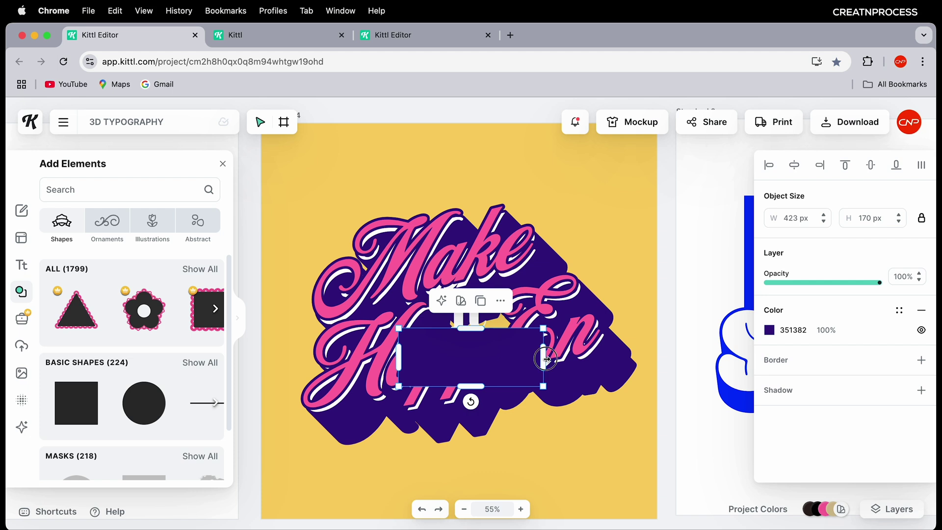
pyautogui.moveTo(547, 359); pyautogui.dragTo(523, 359)
# Move the purple rectangle between the two lettering lines, over the word "it", and send it behind the text
pyautogui.moveTo(463, 357); pyautogui.dragTo(474, 327)
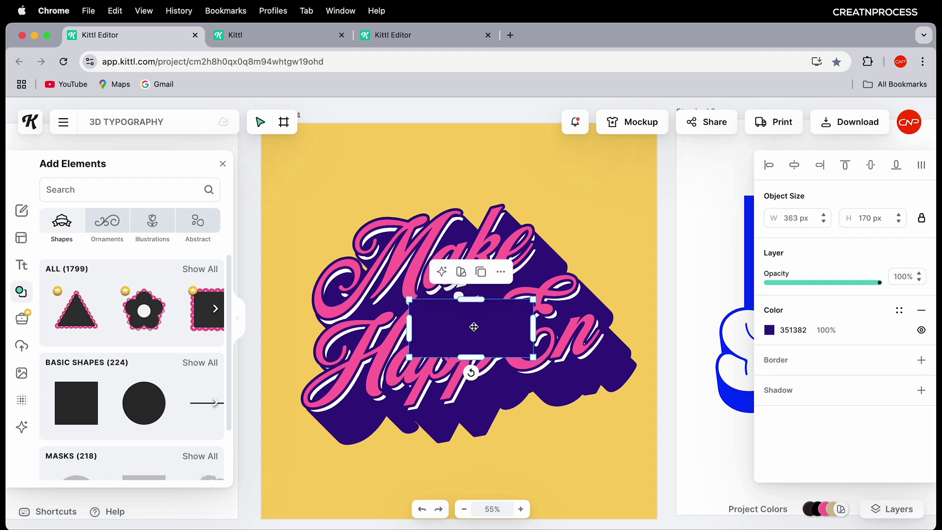
pyautogui.rightClick(474, 327)
pyautogui.click(505, 498)
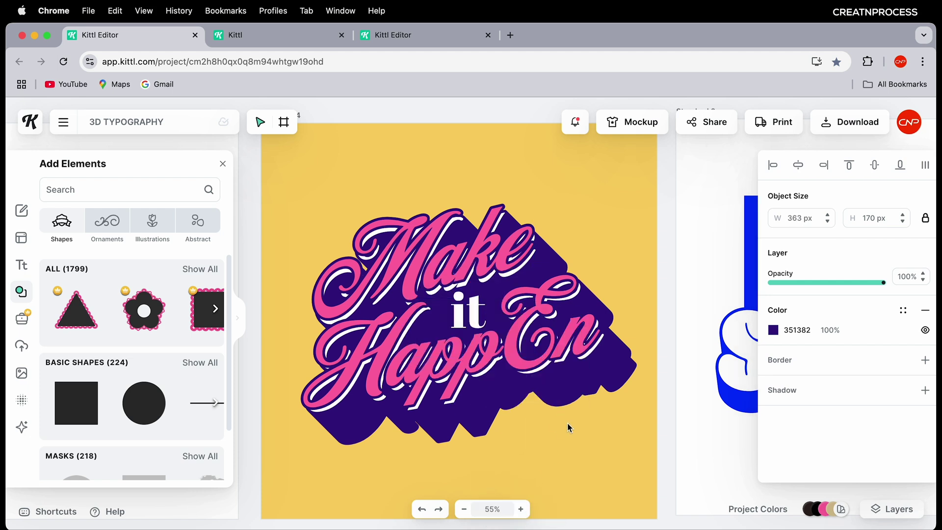
# Compare the area around the word "it" with the same area in the reference "Make it HappEn" artboard above
pyautogui.click(473, 316)
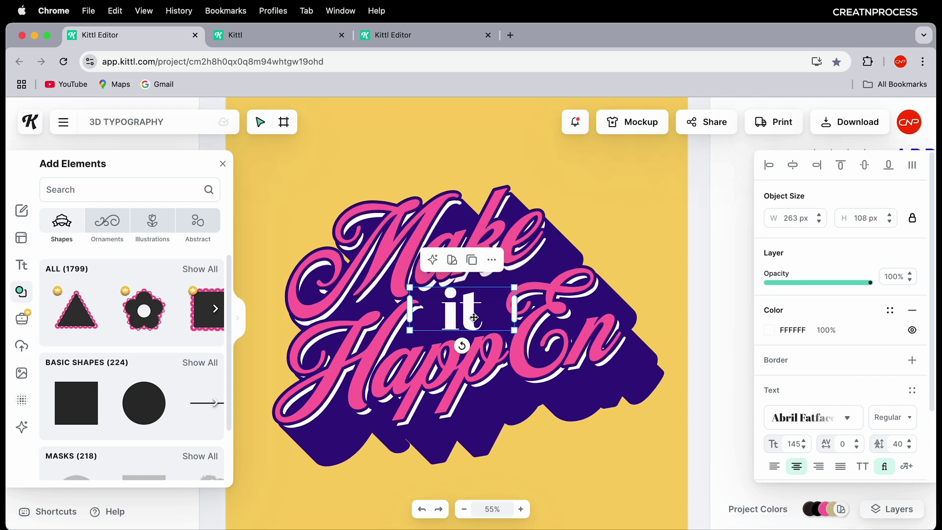
pyautogui.scroll(-3, 474, 318)
pyautogui.click(500, 199)
pyautogui.scroll(-5, 491, 295)
pyautogui.scroll(3, 481, 388)
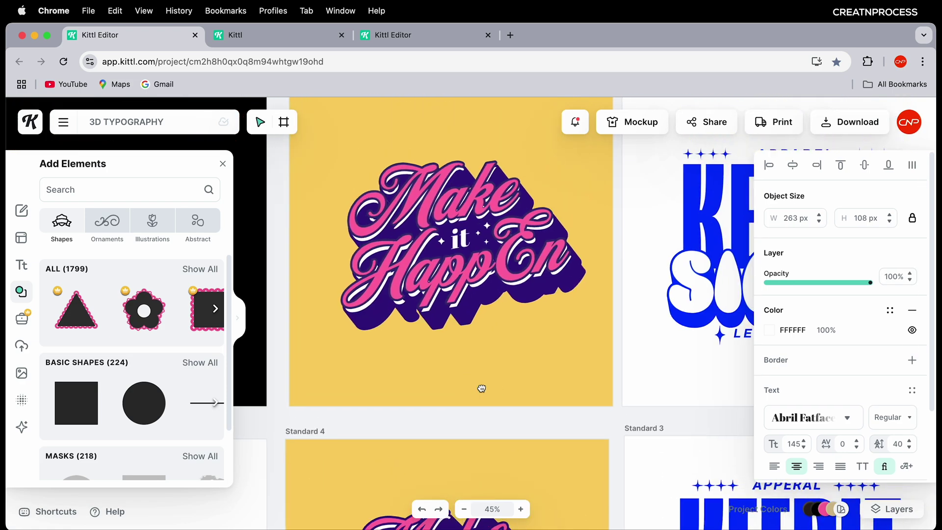
pyautogui.scroll(5, 481, 388)
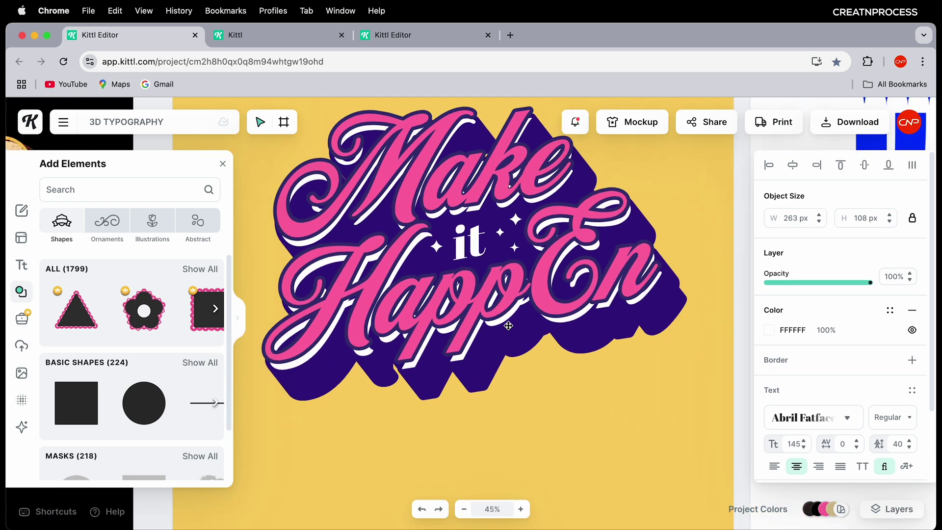
pyautogui.scroll(-3, 543, 393)
pyautogui.scroll(-5, 493, 349)
pyautogui.scroll(3, 493, 348)
pyautogui.scroll(3, 506, 319)
pyautogui.click(506, 297)
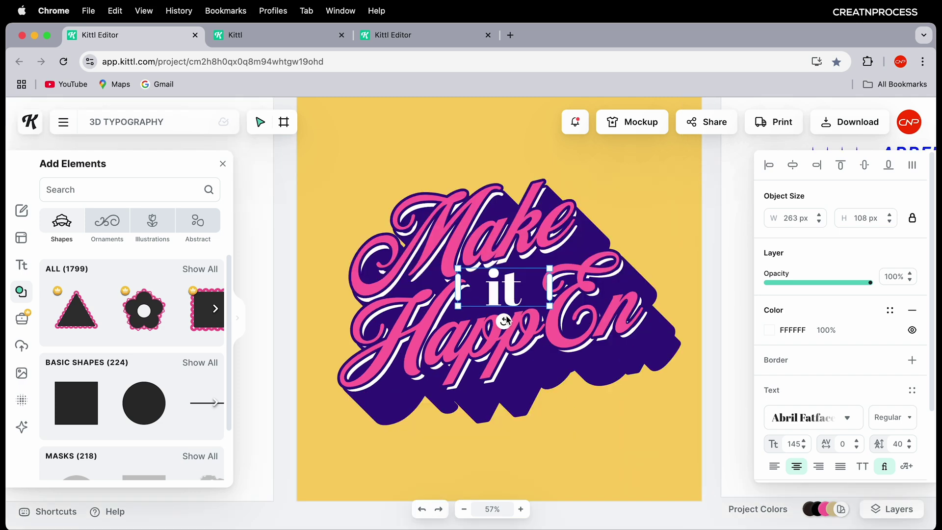
pyautogui.scroll(3, 506, 320)
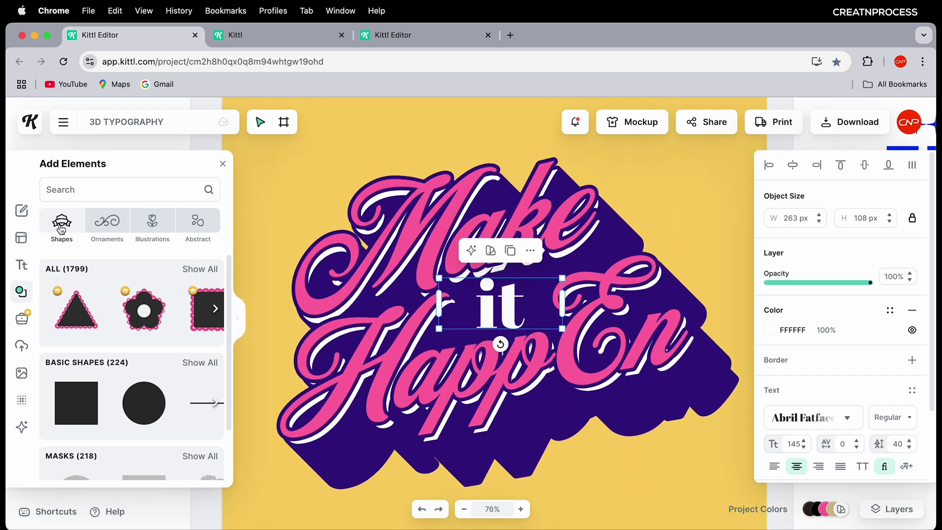
# Search the elements for "star shape" and add the dark red four-pointed star near the word "it"
pyautogui.click(96, 190)
pyautogui.write('star')
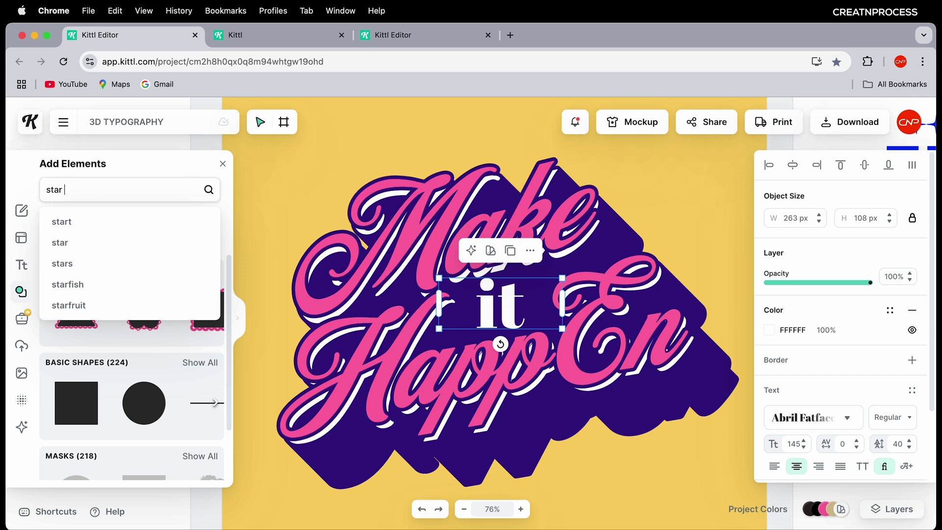
pyautogui.write(' shape')
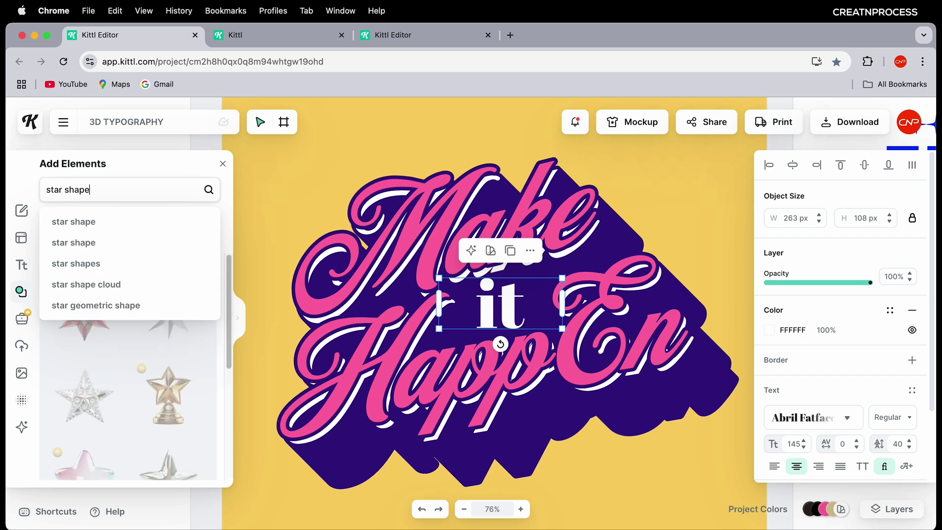
pyautogui.press('Return')
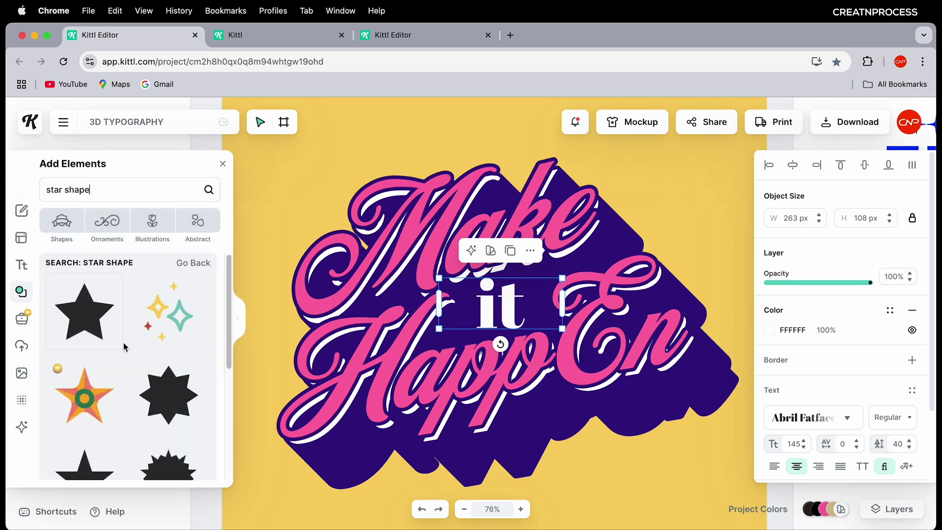
pyautogui.scroll(-5, 179, 413)
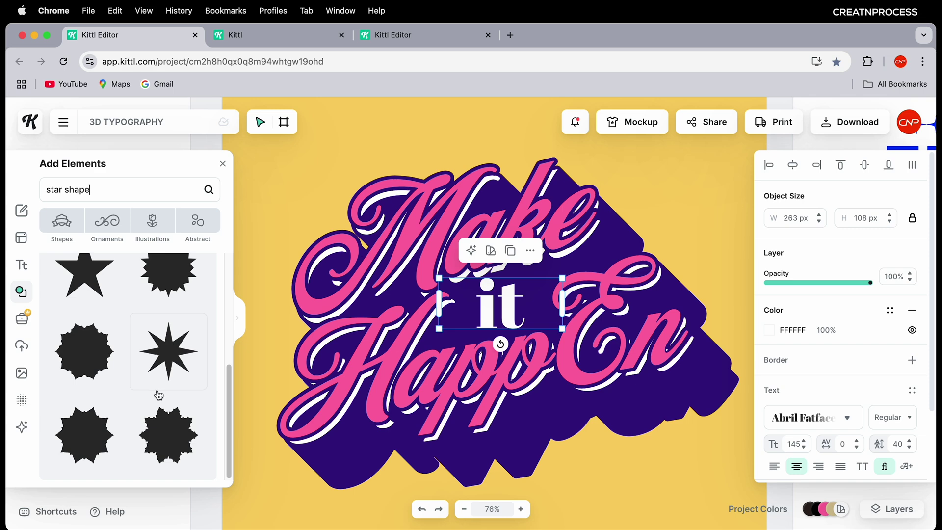
pyautogui.scroll(-10, 158, 395)
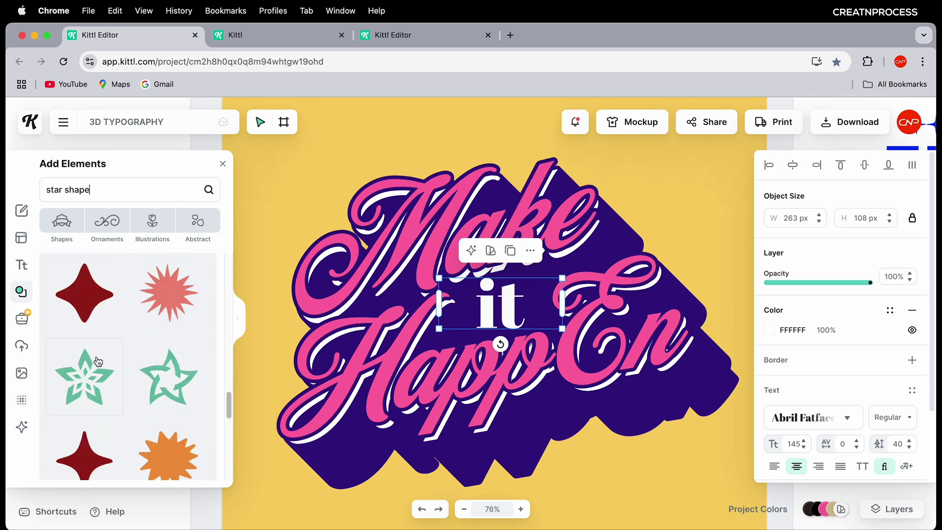
pyautogui.click(84, 433)
pyautogui.moveTo(475, 318); pyautogui.dragTo(449, 334)
# Color the star white (FFFFFF) and shrink it to about 39 × 41 px in front of the word "it"
pyautogui.click(769, 330)
pyautogui.moveTo(626, 292); pyautogui.dragTo(587, 239)
pyautogui.click(742, 224)
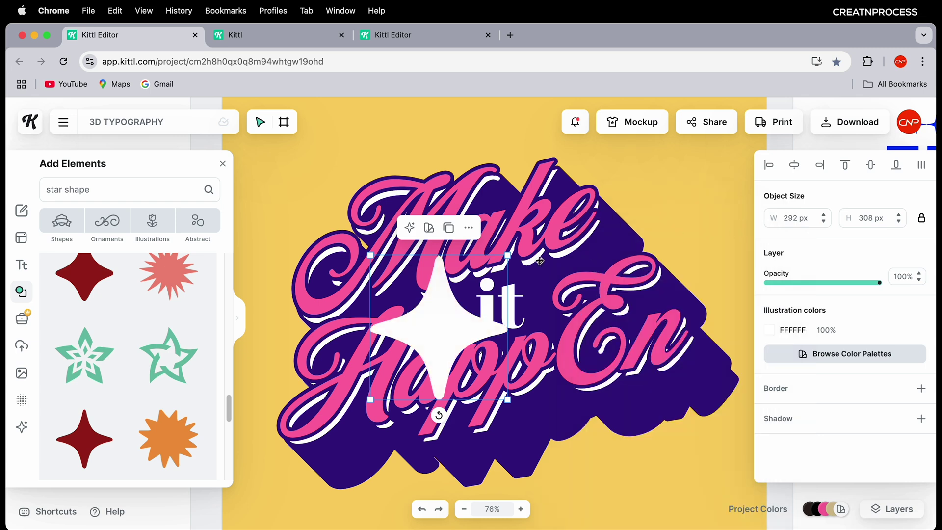
pyautogui.moveTo(509, 254); pyautogui.dragTo(448, 331)
pyautogui.scroll(5, 448, 328)
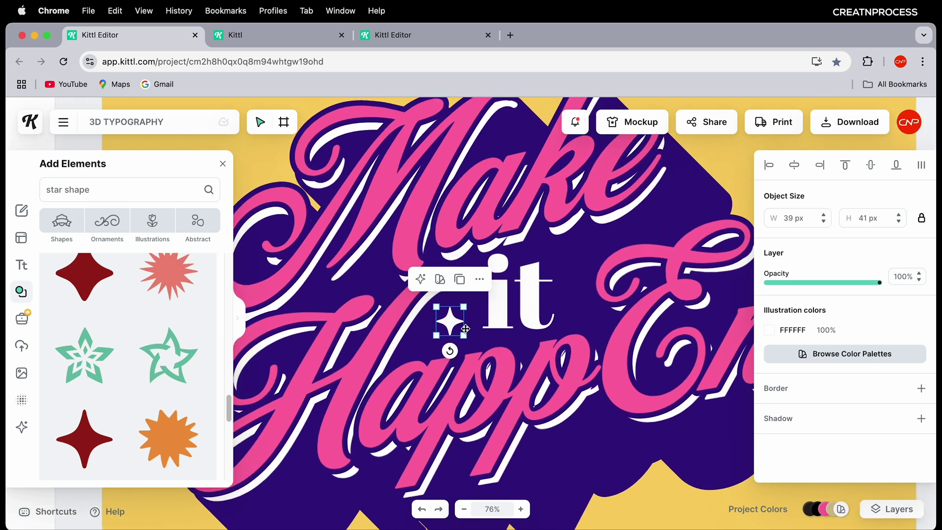
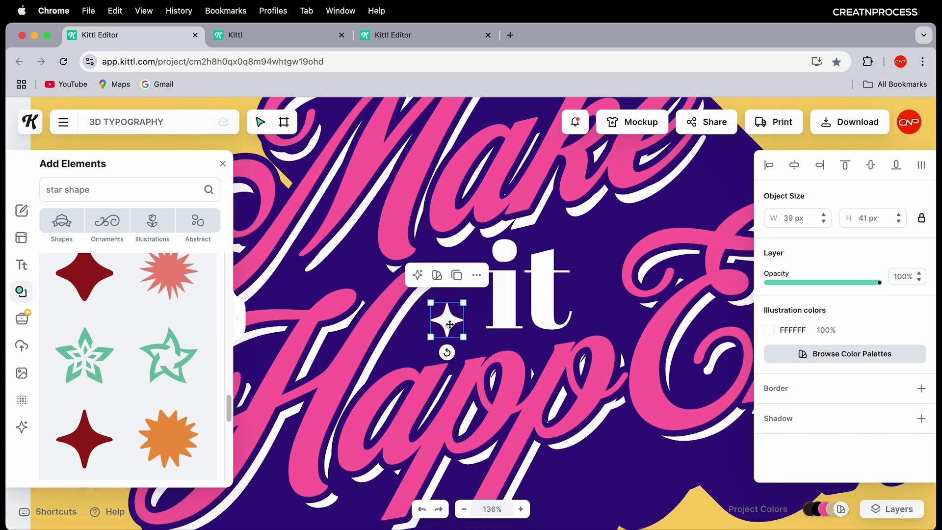
# Add a brown four-pointed star and a narrower variation of it from Copilot's suggested elements
pyautogui.click(417, 275)
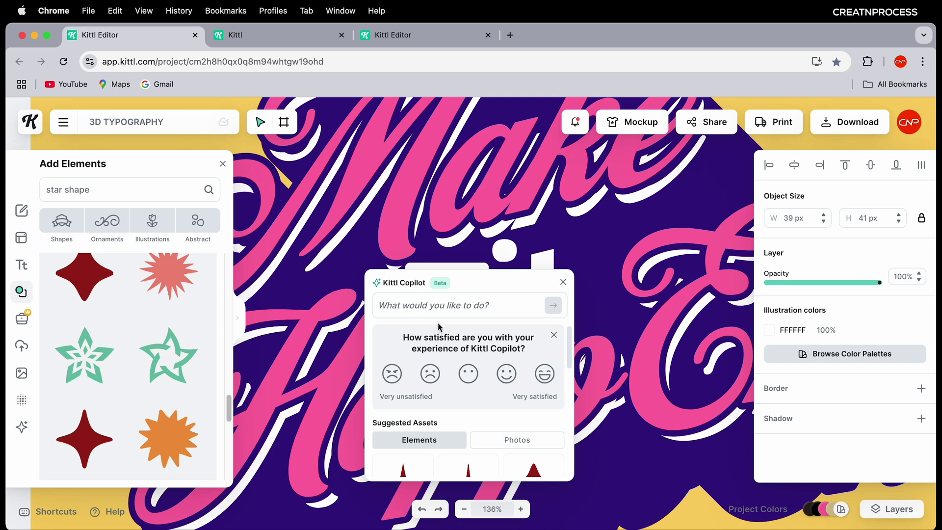
pyautogui.scroll(-5, 484, 427)
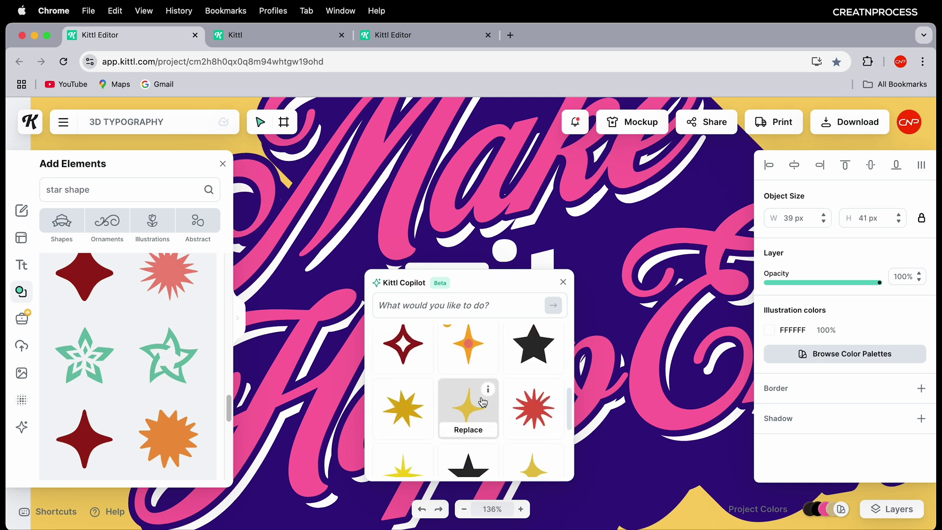
pyautogui.moveTo(482, 380)
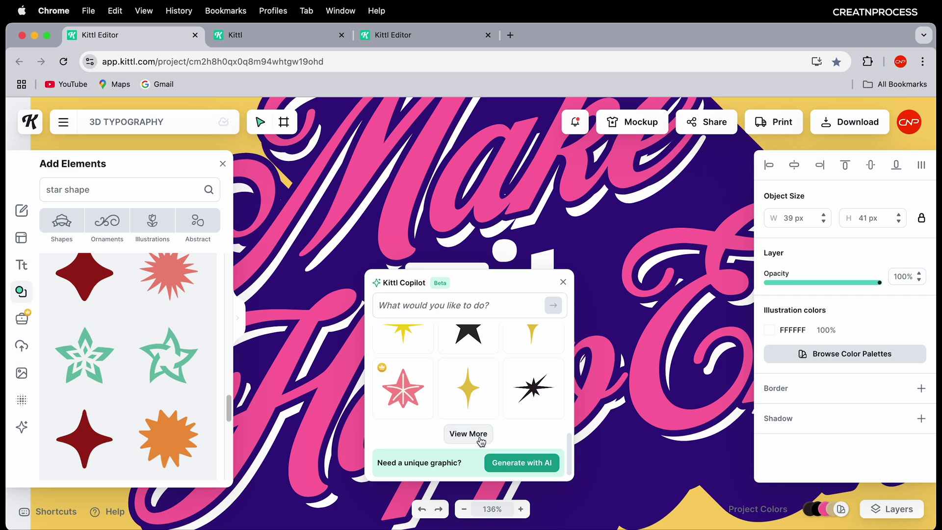
pyautogui.click(483, 435)
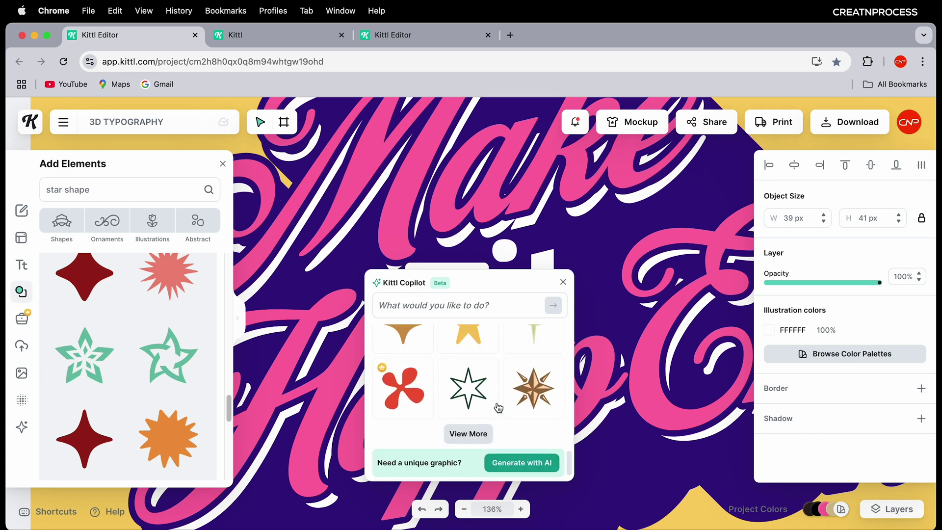
pyautogui.scroll(3, 498, 407)
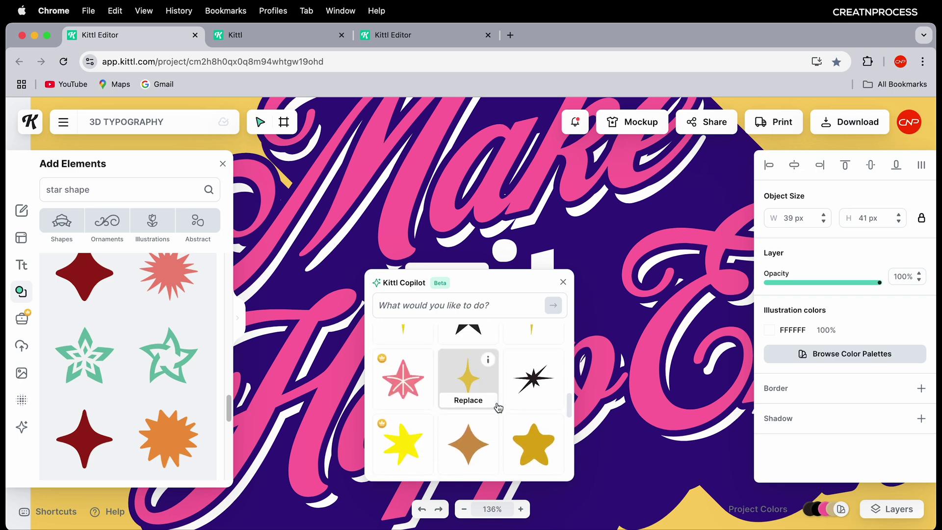
pyautogui.click(469, 446)
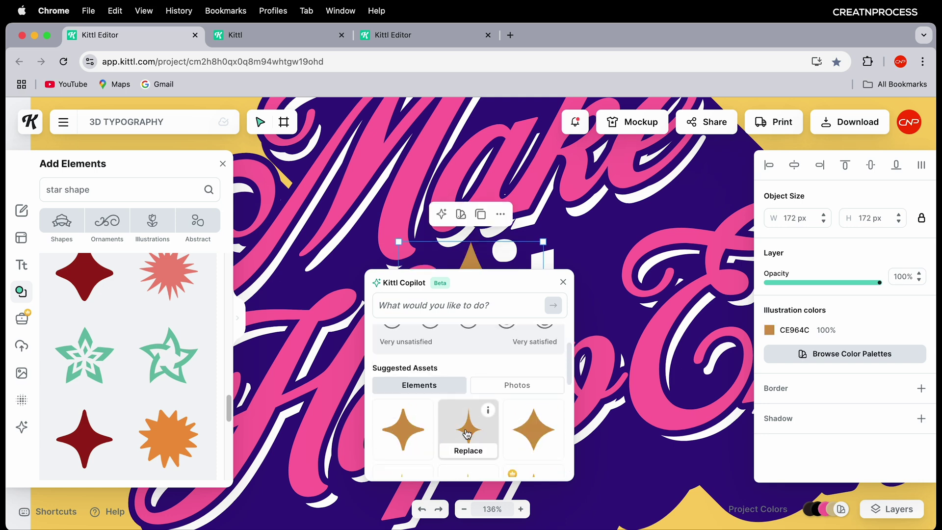
pyautogui.click(609, 321)
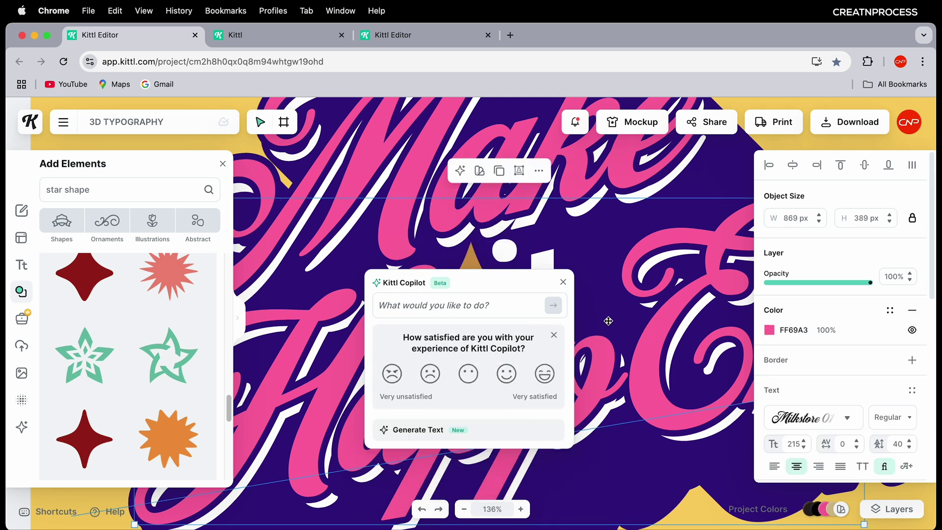
pyautogui.click(565, 284)
pyautogui.scroll(-2, 514, 320)
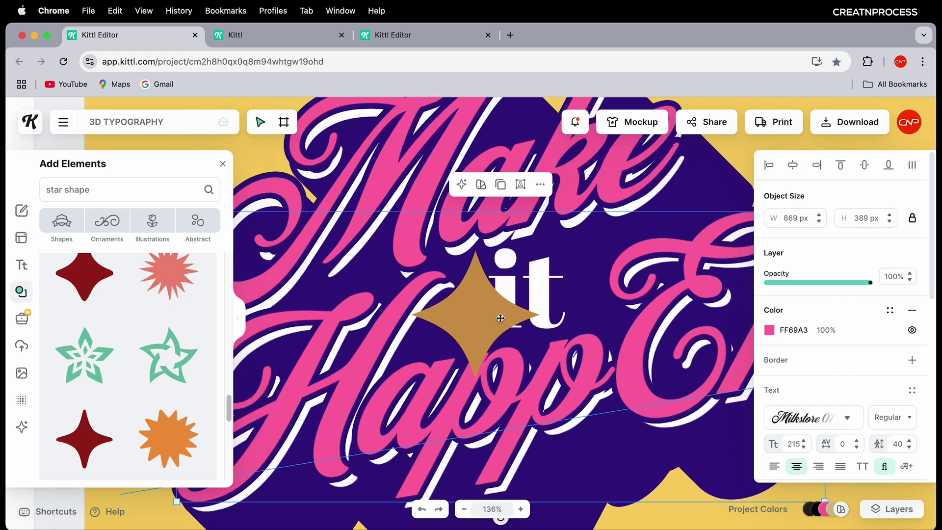
# Shrink both brown stars and place them just after the word "it", making the narrow one about 30 × 47 px
pyautogui.click(490, 315)
pyautogui.moveTo(557, 322); pyautogui.dragTo(602, 327)
pyautogui.moveTo(649, 265); pyautogui.dragTo(535, 377)
pyautogui.moveTo(567, 321); pyautogui.dragTo(580, 271)
pyautogui.click(625, 208)
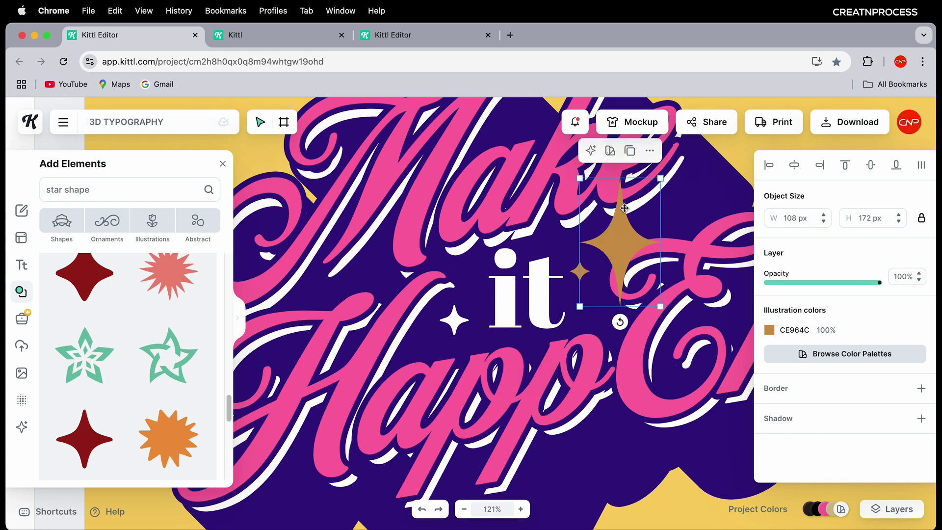
pyautogui.moveTo(661, 179); pyautogui.dragTo(595, 308)
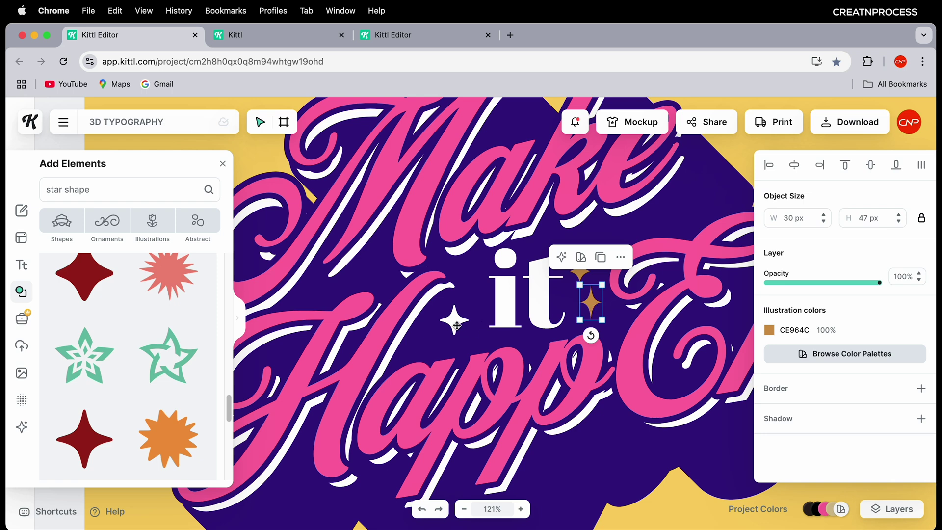
# Duplicate the white star and place the copy above the two brown stars
pyautogui.click(456, 326)
pyautogui.press('super+c')
pyautogui.press('super+v')
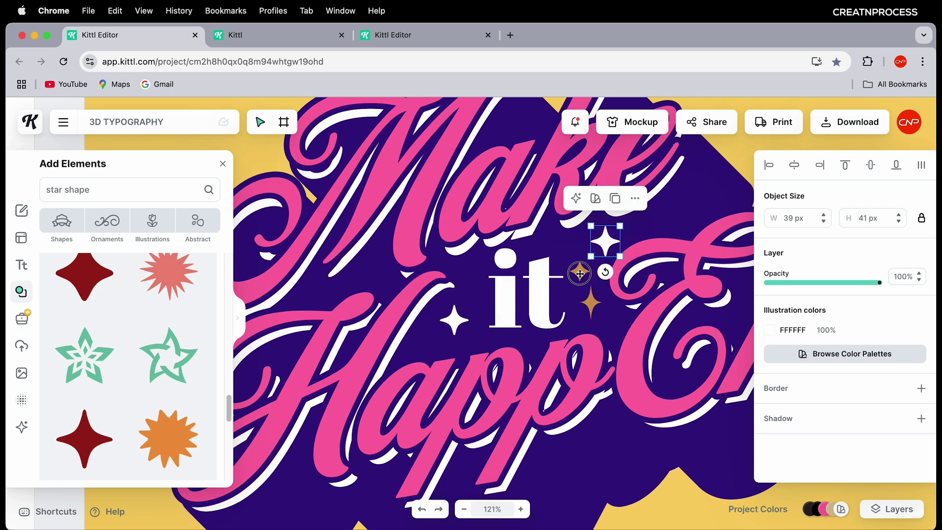
# Recolor both brown stars to white (FFFFFF)
pyautogui.click(580, 274)
pyautogui.keyDown('shift'); pyautogui.click(591, 302); pyautogui.keyUp('shift')
pyautogui.click(769, 330)
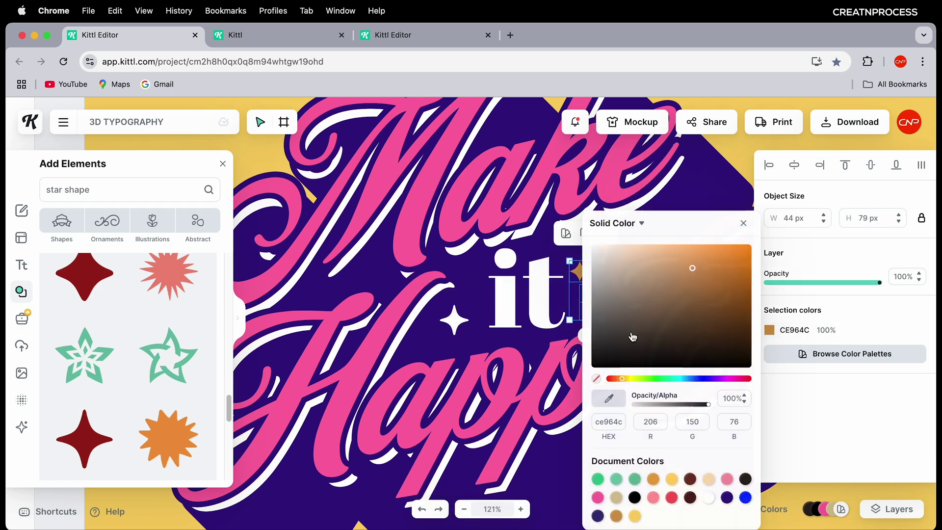
pyautogui.moveTo(633, 337); pyautogui.dragTo(568, 227)
pyautogui.click(570, 285)
# Adjust the spacing of the white stars around "it", shrinking the uppermost one slightly and moving the one before the word closer
pyautogui.click(578, 279)
pyautogui.moveTo(578, 279); pyautogui.dragTo(586, 271)
pyautogui.click(595, 301)
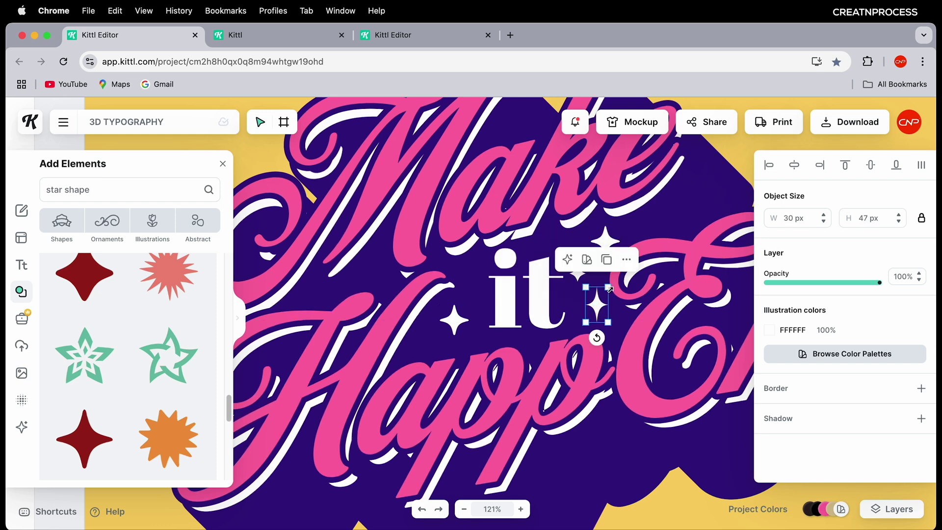
pyautogui.click(606, 238)
pyautogui.moveTo(605, 238); pyautogui.dragTo(601, 245)
pyautogui.click(446, 311)
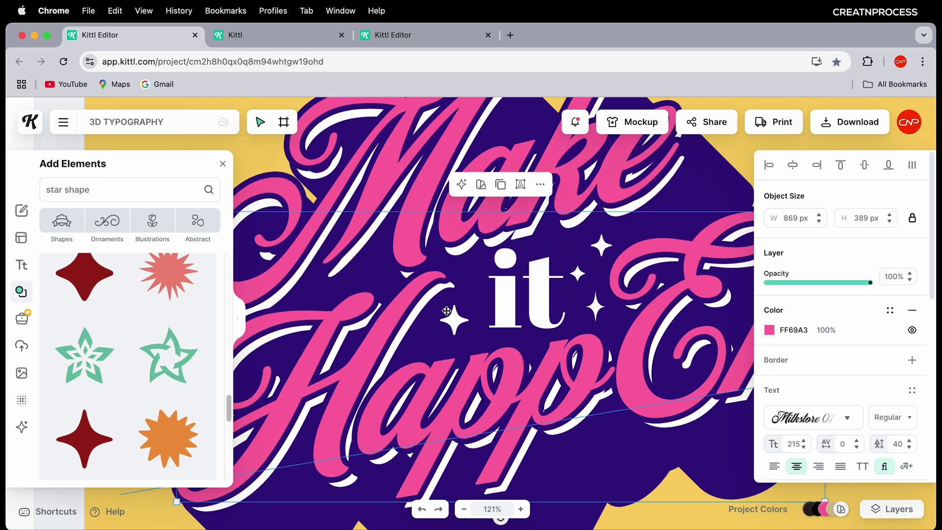
pyautogui.moveTo(447, 311); pyautogui.dragTo(461, 301)
pyautogui.click(474, 346)
# Review the whole "Make it HappEn" design alongside the other artboards and examine the VIBES artwork up close
pyautogui.scroll(-10, 474, 345)
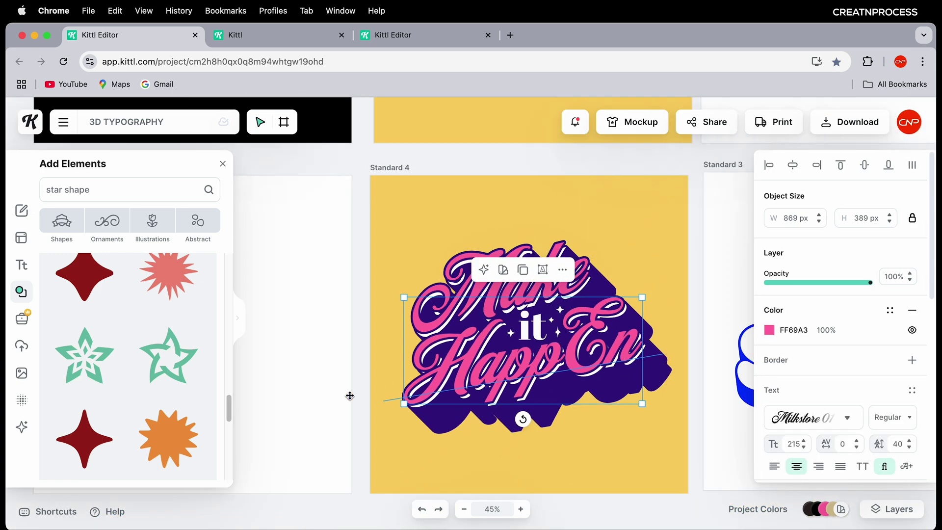
pyautogui.click(369, 402)
pyautogui.scroll(-3, 506, 392)
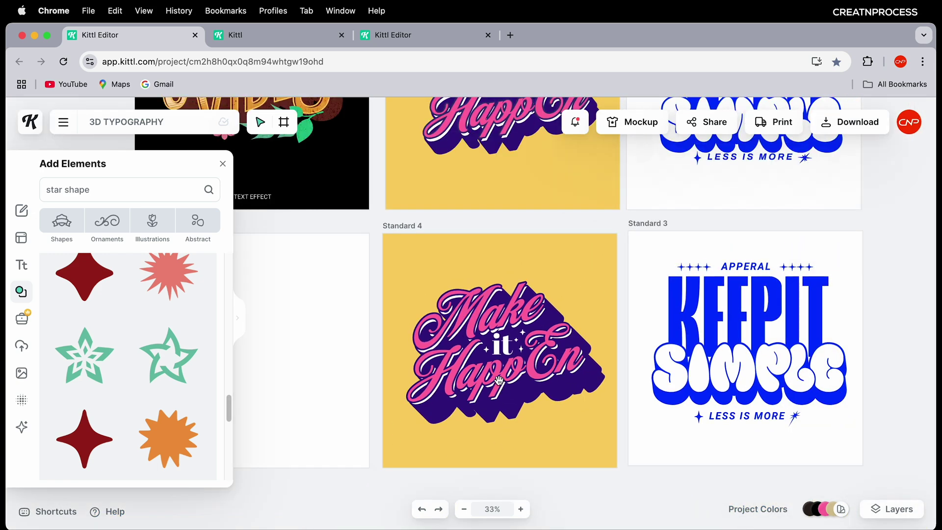
pyautogui.hscroll(-5, 499, 380)
pyautogui.scroll(5, 534, 308)
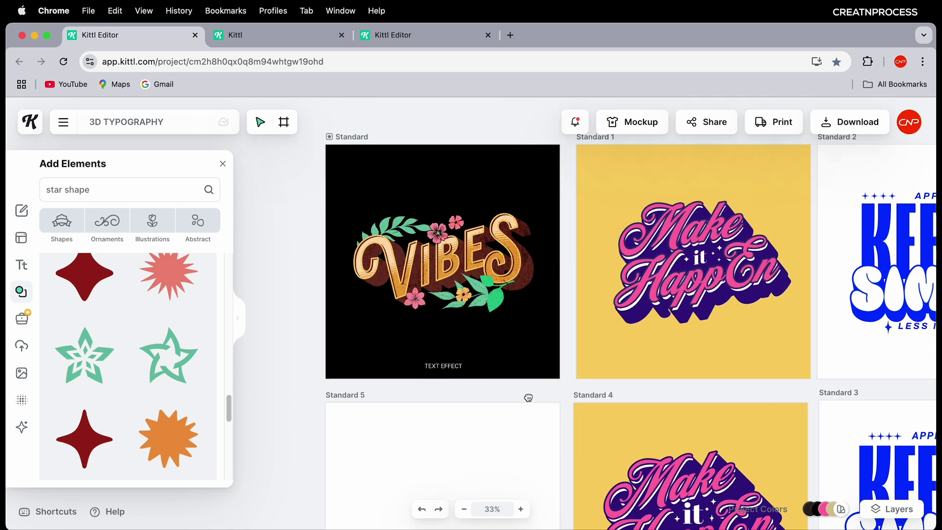
pyautogui.scroll(5, 467, 279)
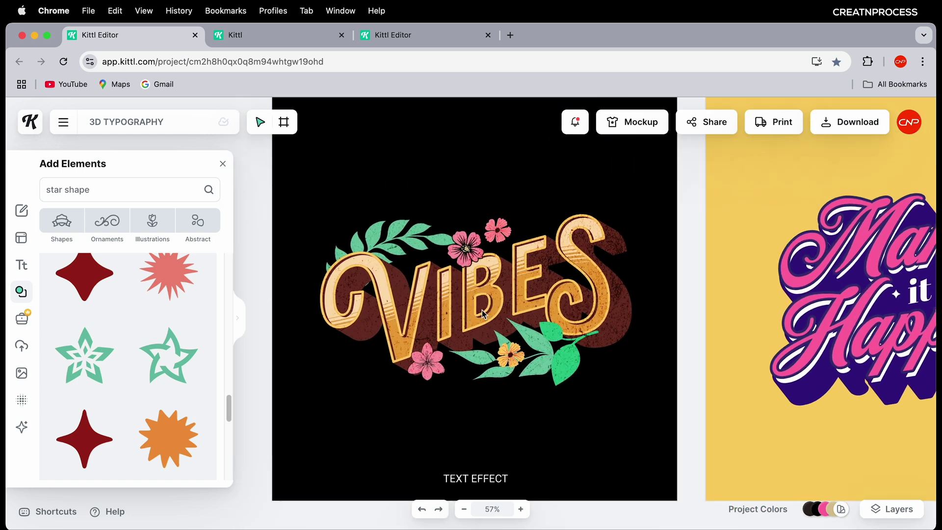
# Check the VIBES artwork up close, then set the empty Standard 5 artboard's background to black (000000)
pyautogui.scroll(2, 564, 296)
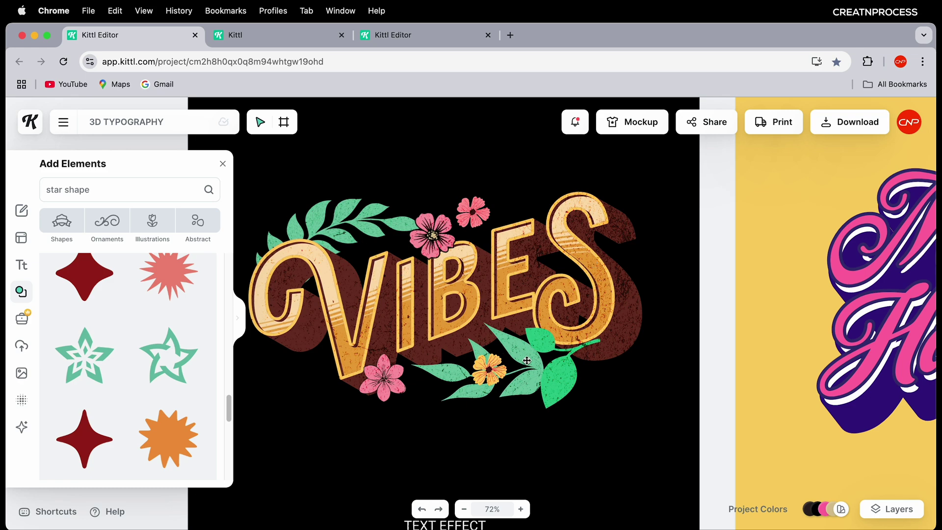
pyautogui.scroll(-5, 528, 363)
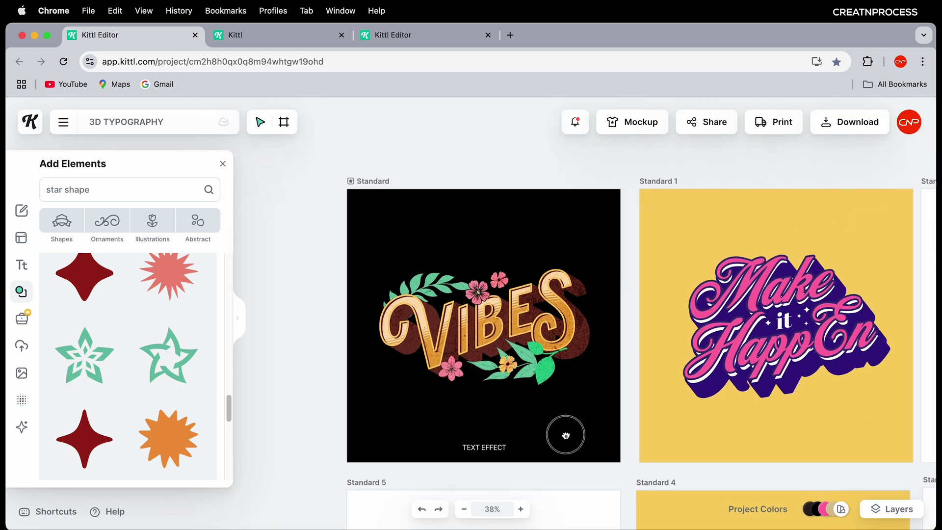
pyautogui.moveTo(564, 431); pyautogui.dragTo(535, 360)
pyautogui.click(328, 378)
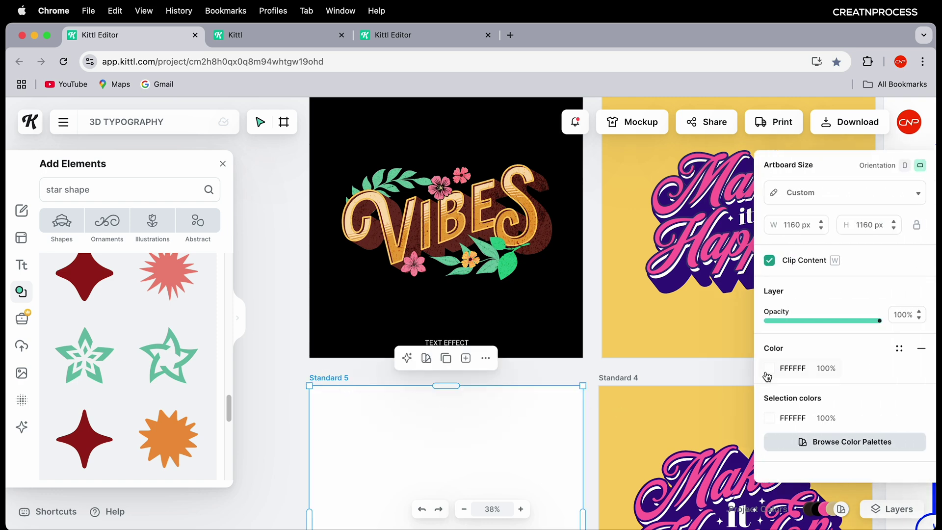
pyautogui.click(769, 368)
pyautogui.click(675, 360)
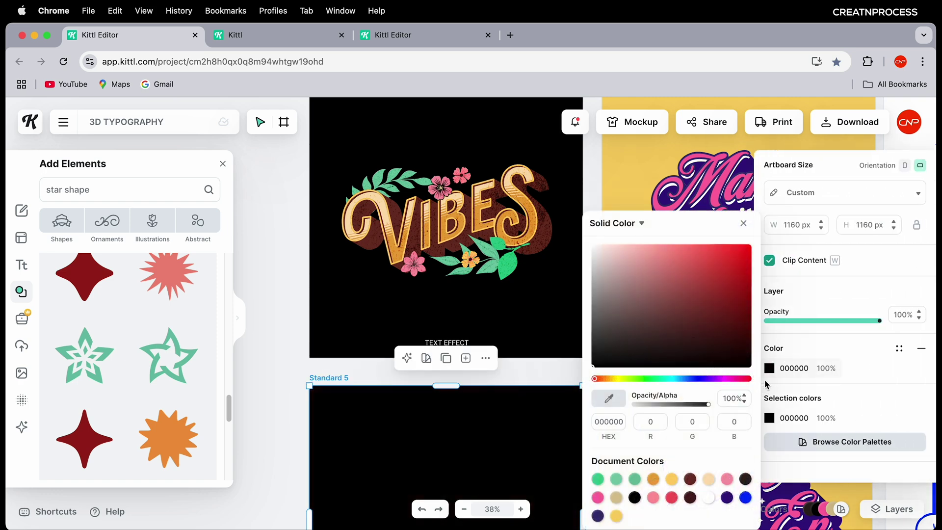
# Add the text "Vibes" to the black Standard 5 artboard and color it white (FFFFFF)
pyautogui.moveTo(483, 424); pyautogui.dragTo(488, 318)
pyautogui.moveTo(448, 400); pyautogui.dragTo(462, 338)
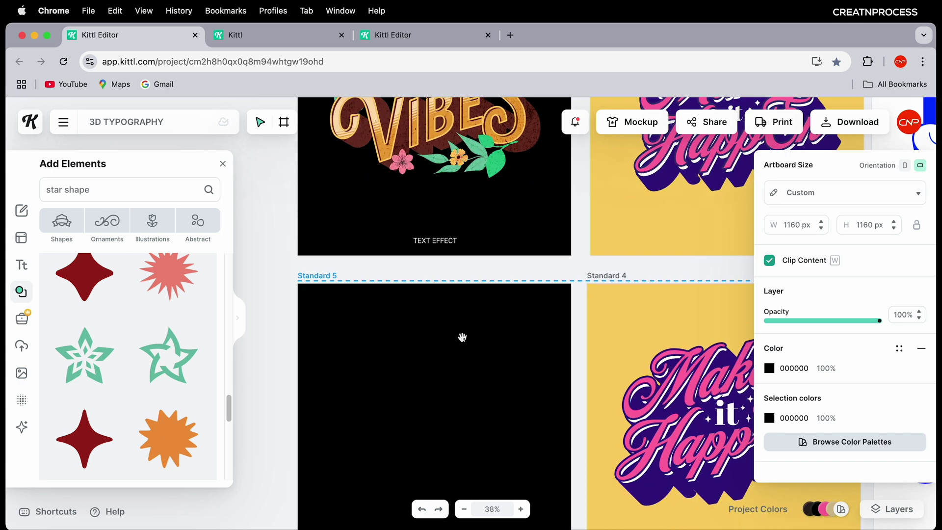
pyautogui.press('t')
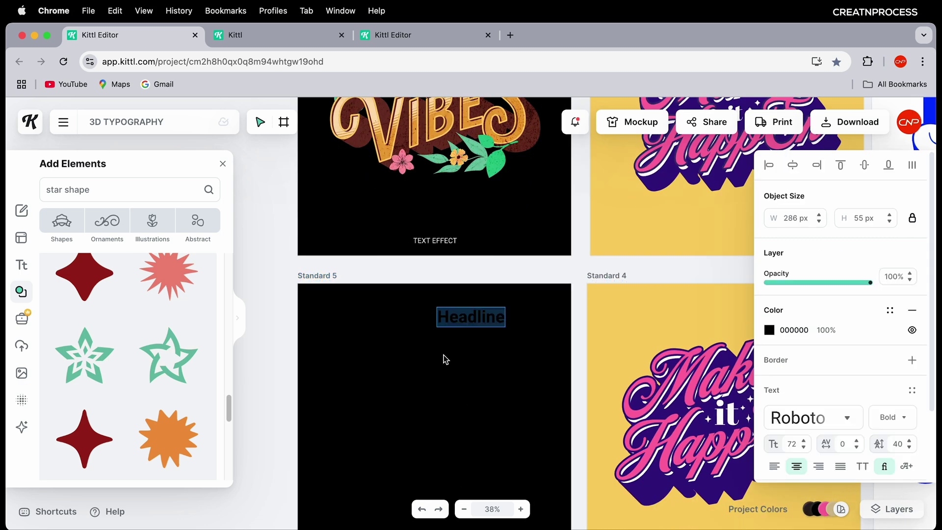
pyautogui.press('BackSpace')
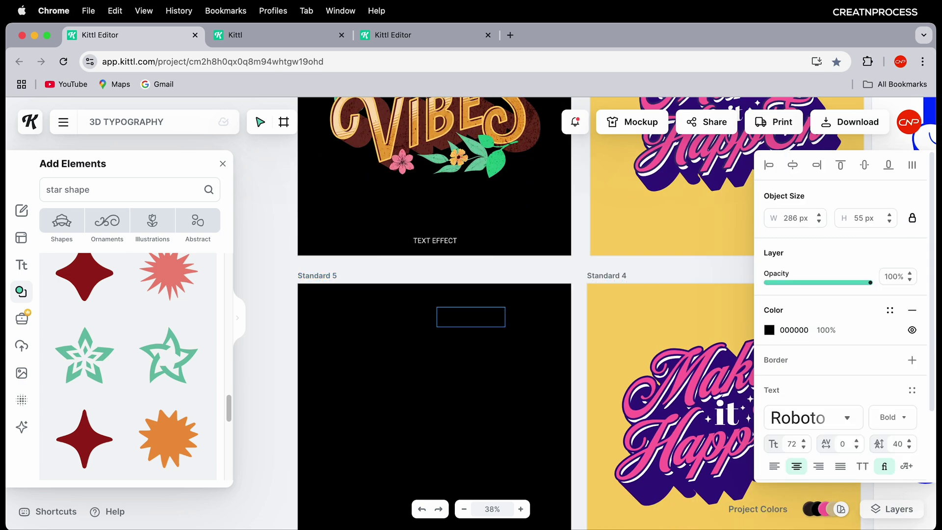
pyautogui.press('Escape')
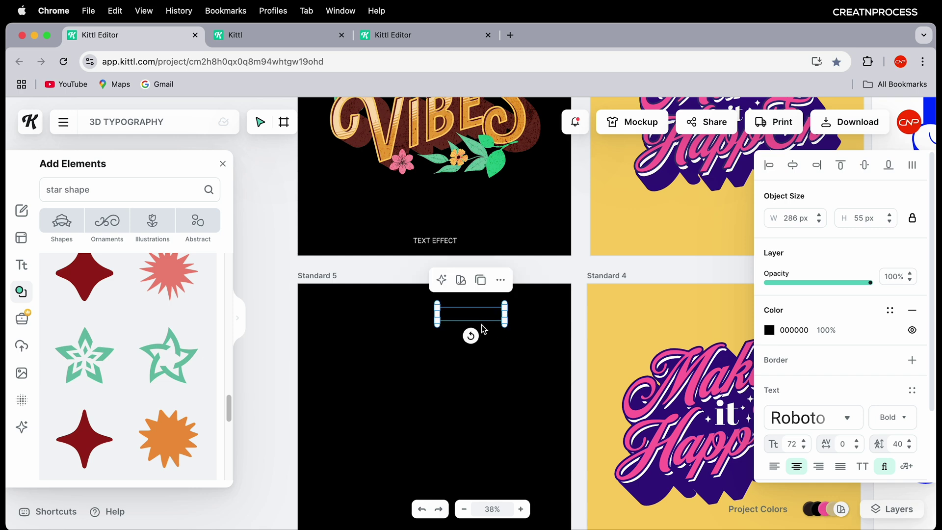
pyautogui.click(769, 330)
pyautogui.moveTo(627, 330); pyautogui.dragTo(584, 226)
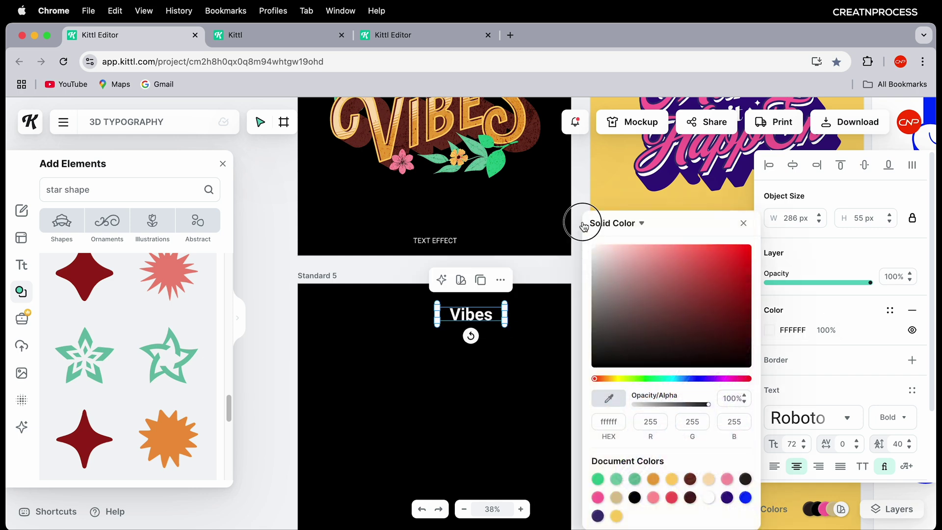
pyautogui.click(494, 377)
# Enlarge the "Vibes" text to a font size of about 309 and center it on the Standard 5 artboard
pyautogui.click(479, 314)
pyautogui.scroll(3, 509, 338)
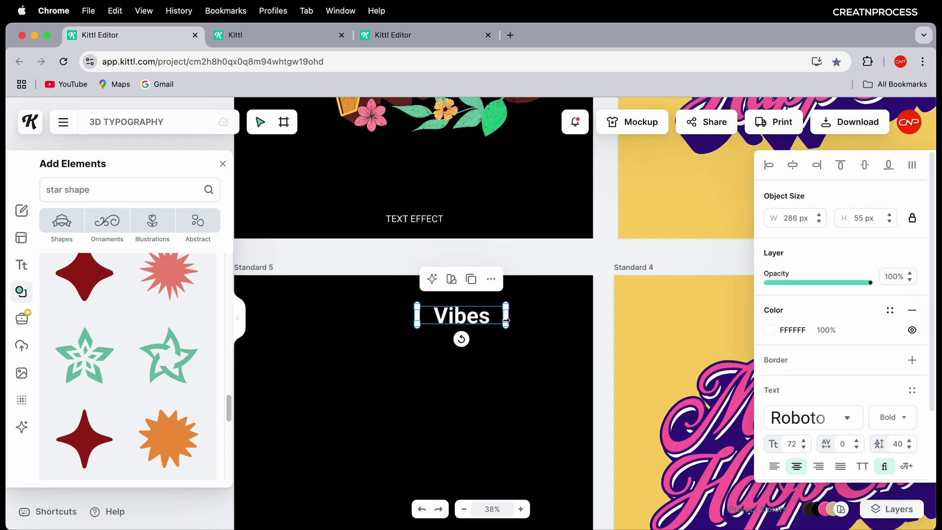
pyautogui.moveTo(510, 330); pyautogui.dragTo(471, 411)
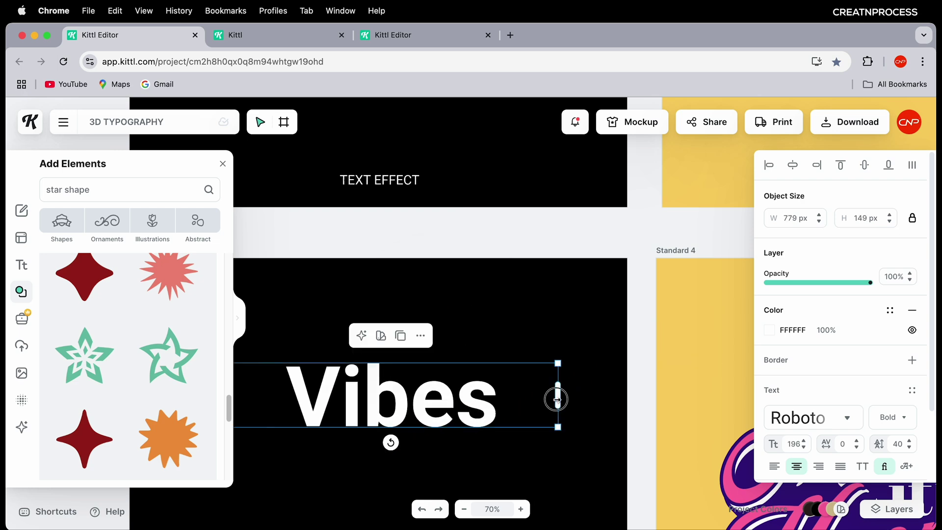
pyautogui.moveTo(557, 399); pyautogui.dragTo(585, 359)
pyautogui.scroll(-5, 491, 399)
pyautogui.moveTo(485, 385); pyautogui.dragTo(469, 431)
pyautogui.moveTo(536, 417); pyautogui.dragTo(505, 426)
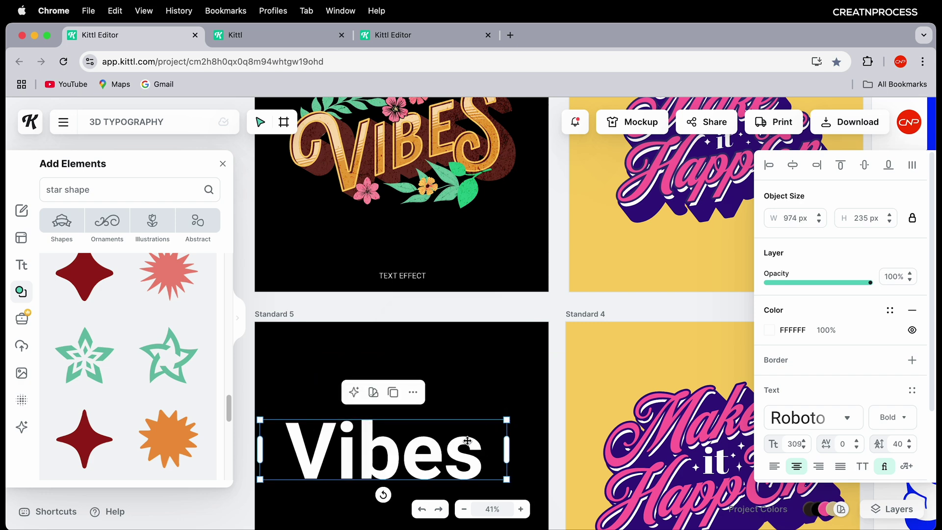
pyautogui.moveTo(422, 458); pyautogui.dragTo(432, 455)
pyautogui.click(480, 378)
pyautogui.scroll(-3, 481, 378)
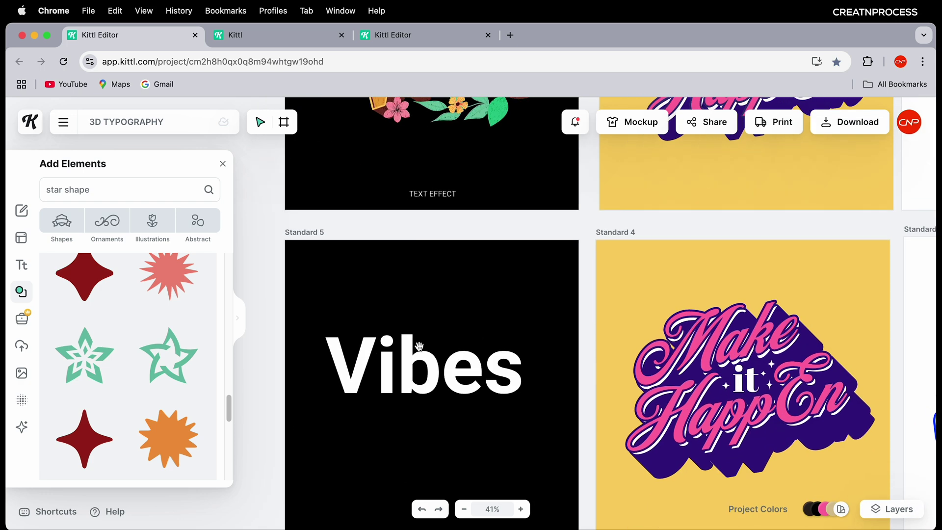
# Find "ht moder" among the typefaces, apply HT Modern Hand Sans to "Vibes", and narrow its text box to about 966 px
pyautogui.click(444, 345)
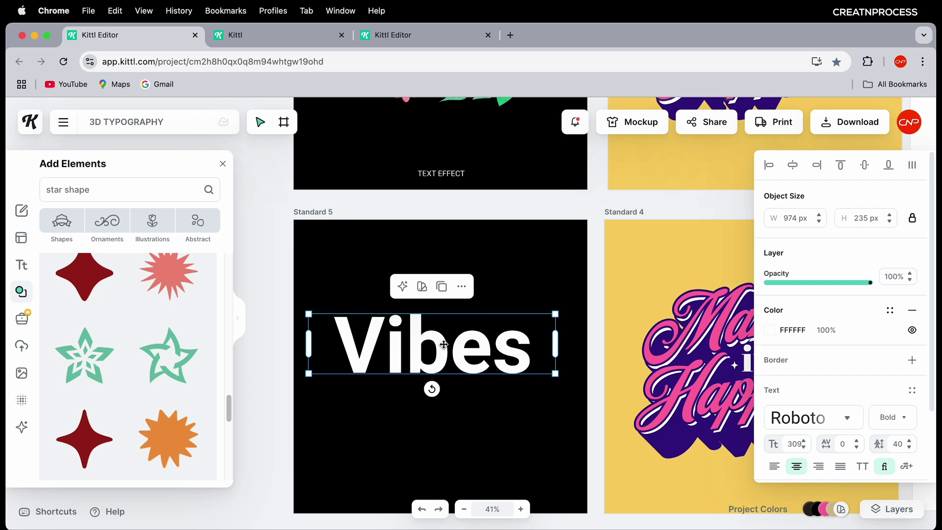
pyautogui.click(847, 418)
pyautogui.scroll(-10, 670, 360)
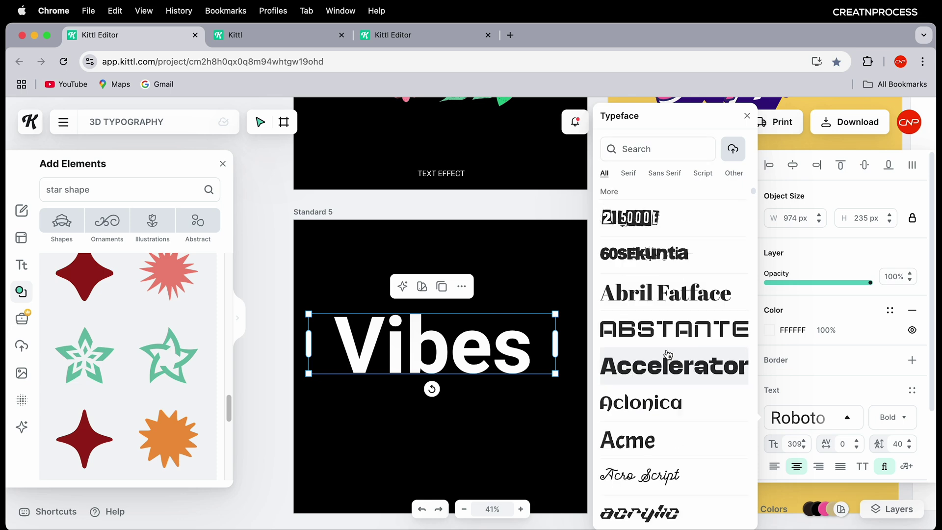
pyautogui.scroll(-15, 670, 361)
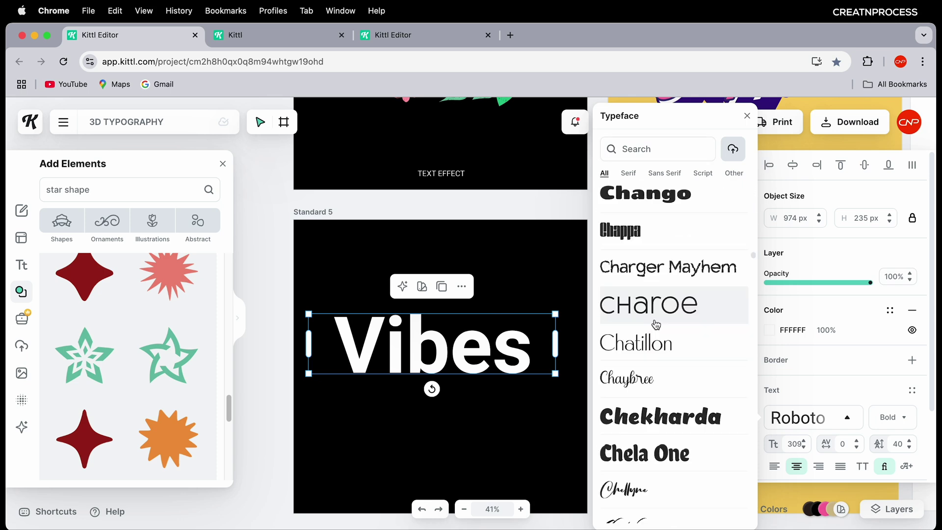
pyautogui.scroll(-15, 660, 357)
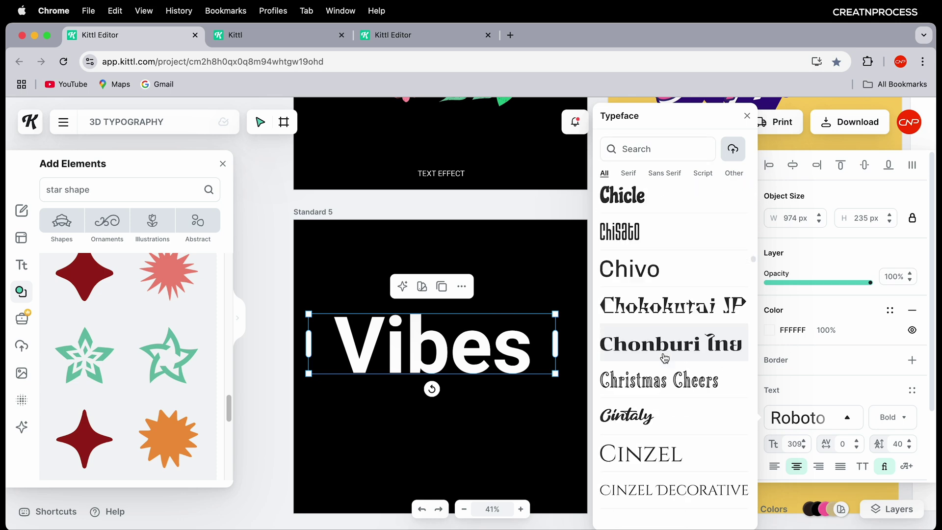
pyautogui.scroll(-5, 669, 439)
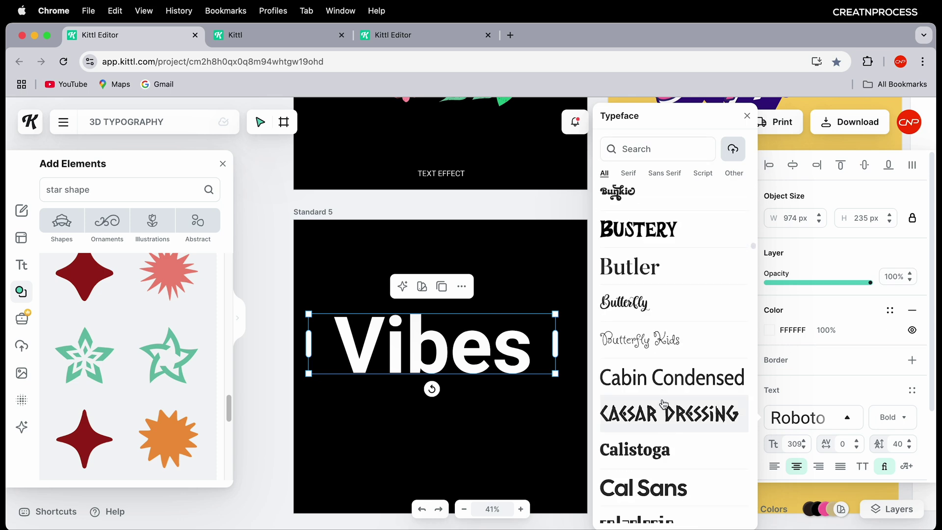
pyautogui.click(659, 148)
pyautogui.write('ht moder')
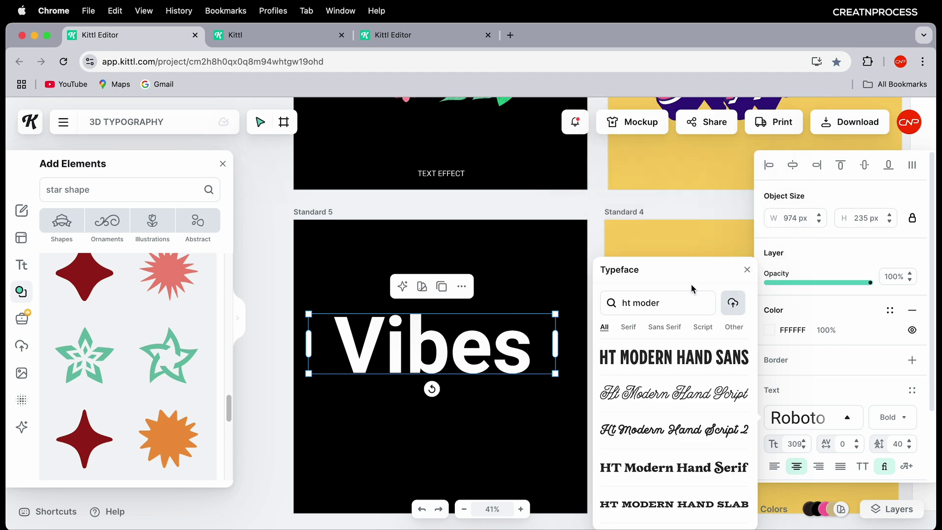
pyautogui.click(673, 363)
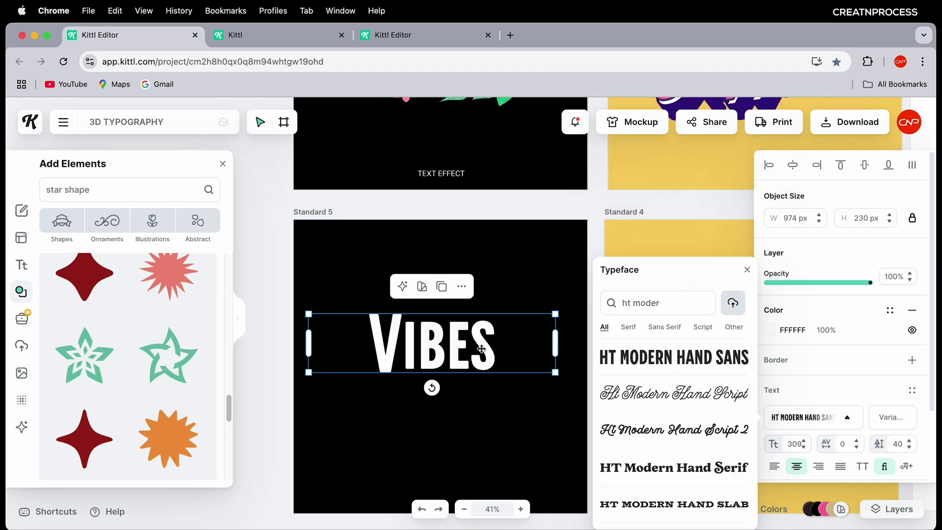
pyautogui.moveTo(555, 342); pyautogui.dragTo(552, 342)
pyautogui.scroll(-4, 449, 357)
pyautogui.scroll(4, 449, 357)
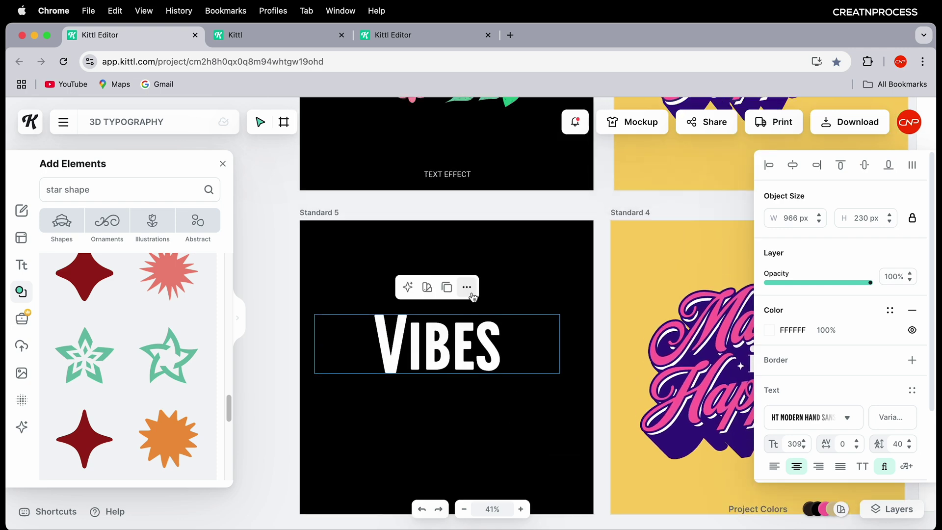
# Replace the V of "Vibes" with the alternate large V glyph that has a loop on its left arm, and shift the text left
pyautogui.click(473, 424)
pyautogui.moveTo(503, 233); pyautogui.dragTo(511, 396)
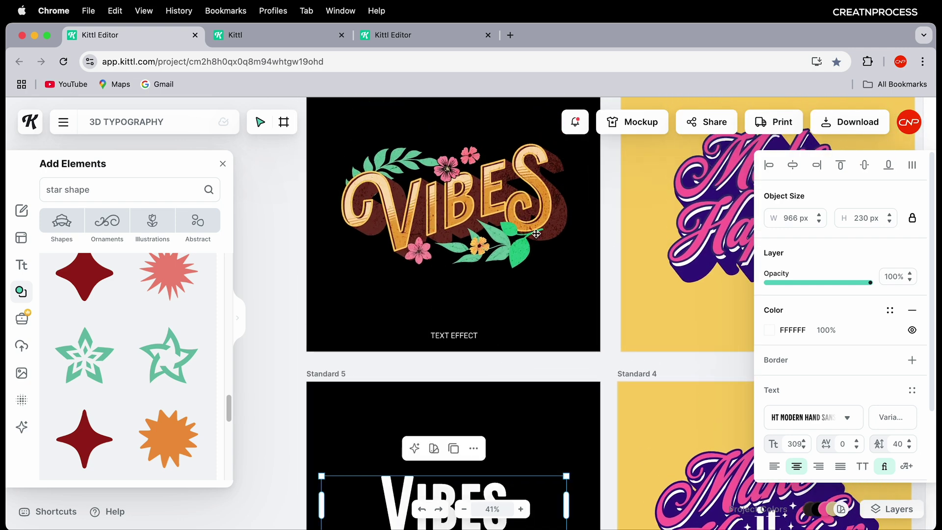
pyautogui.moveTo(538, 408); pyautogui.dragTo(550, 248)
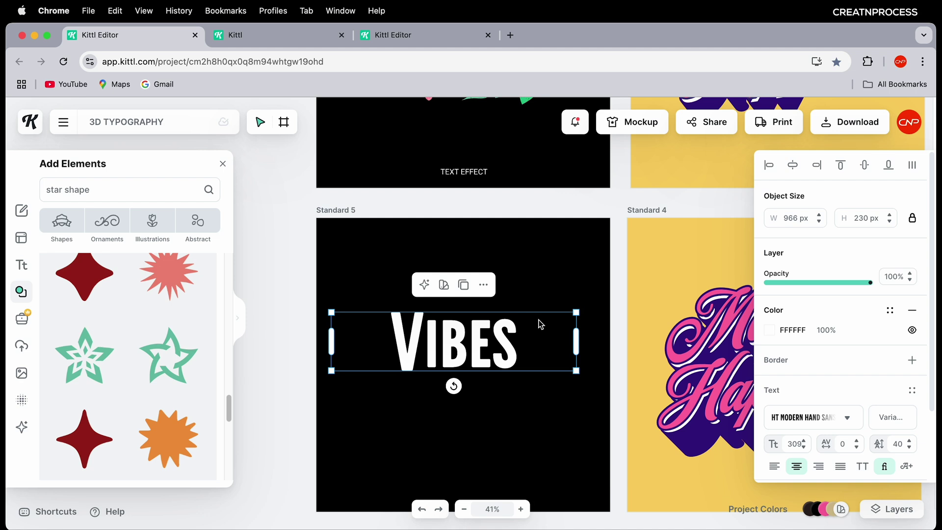
pyautogui.doubleClick(455, 357)
pyautogui.moveTo(411, 366); pyautogui.dragTo(340, 362)
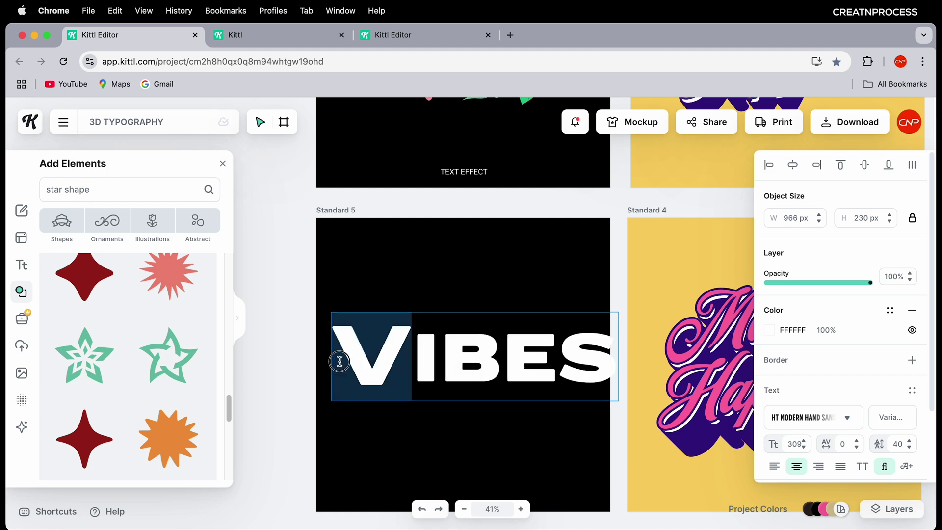
pyautogui.press('BackSpace')
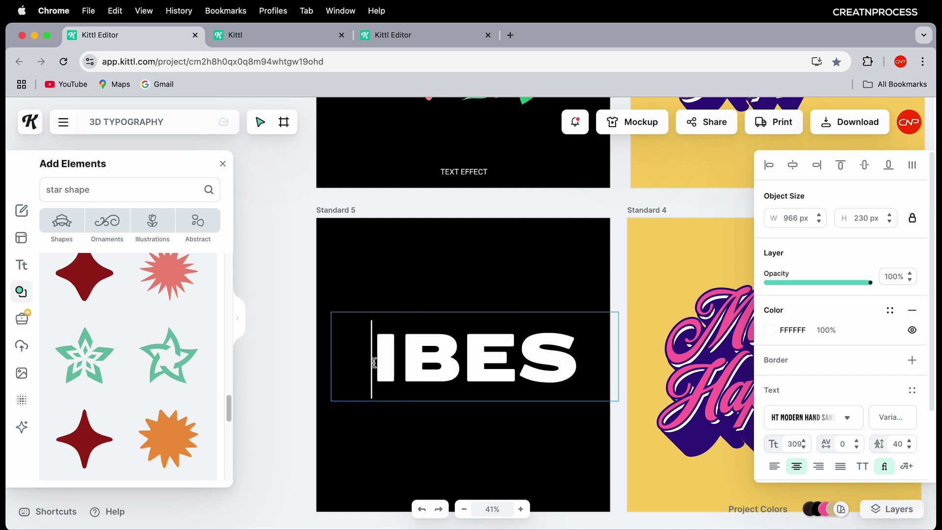
pyautogui.scroll(-3, 893, 393)
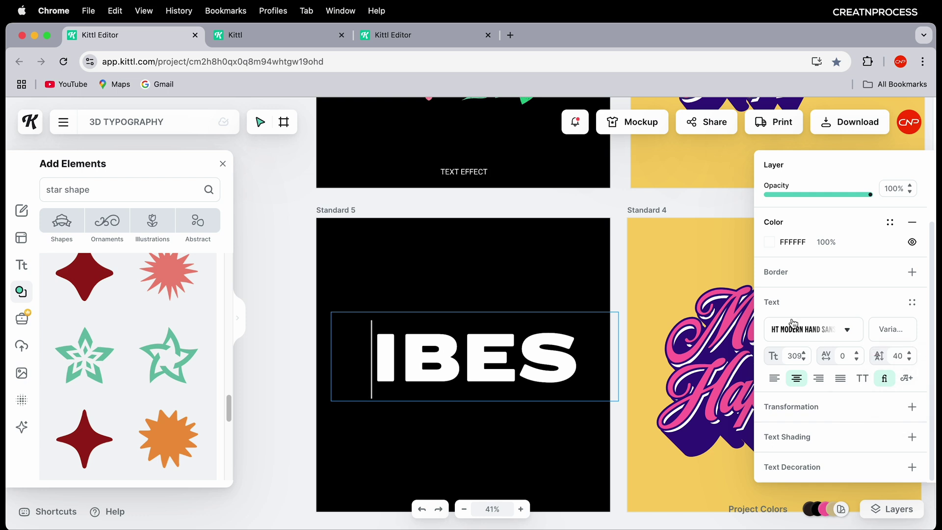
pyautogui.click(908, 379)
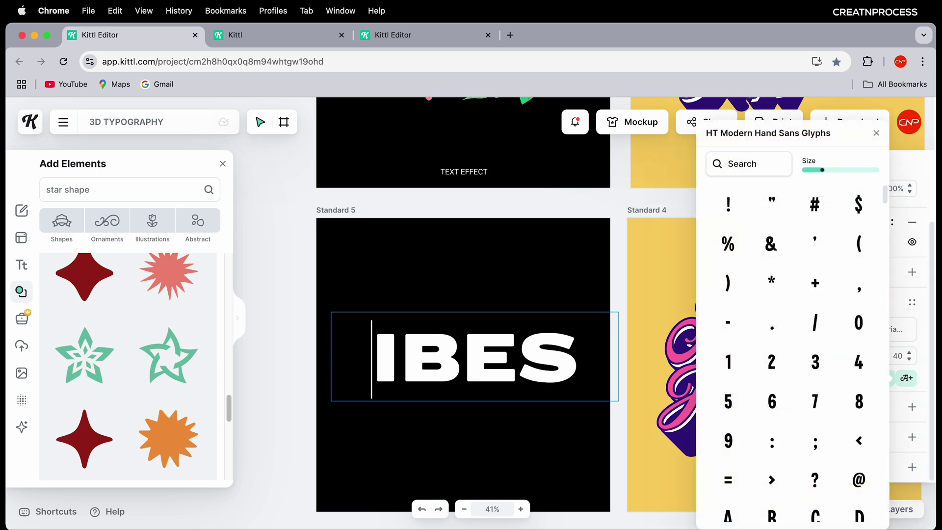
pyautogui.write('v')
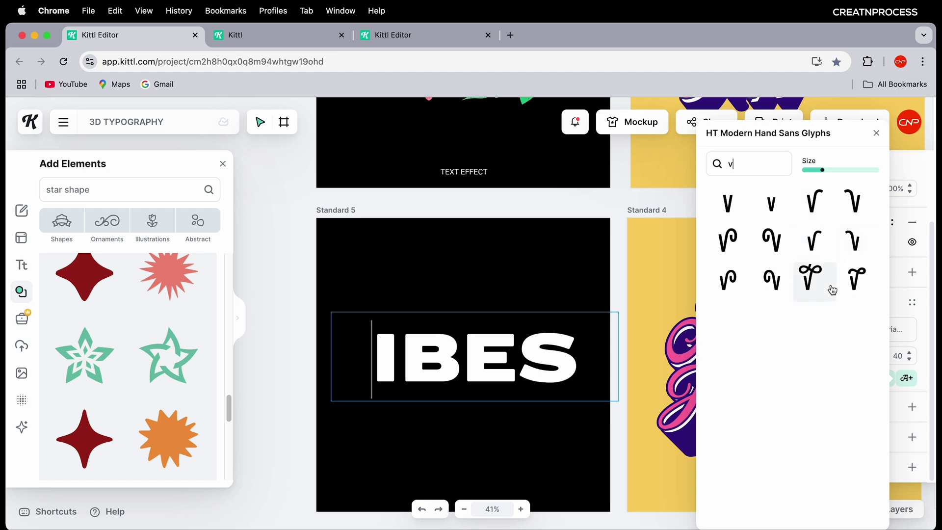
pyautogui.click(772, 243)
pyautogui.press('Escape')
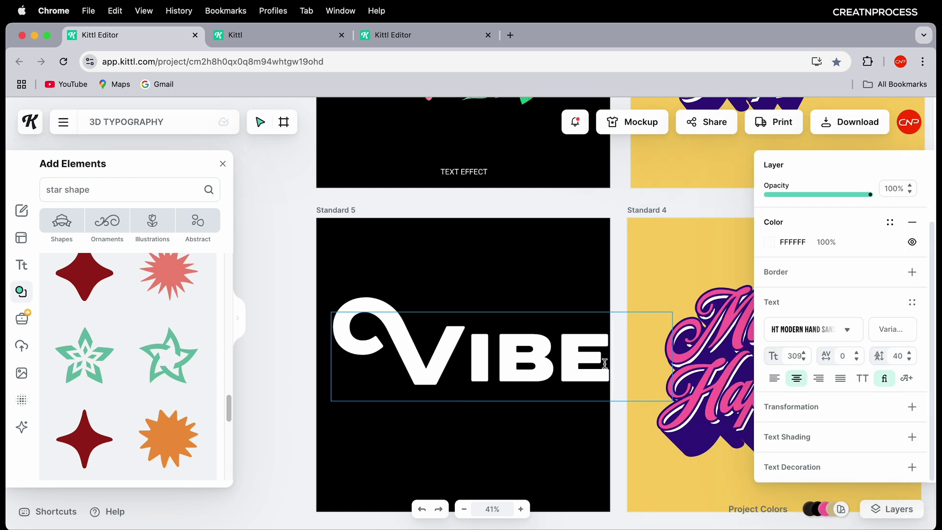
pyautogui.press('Escape')
pyautogui.click(508, 371)
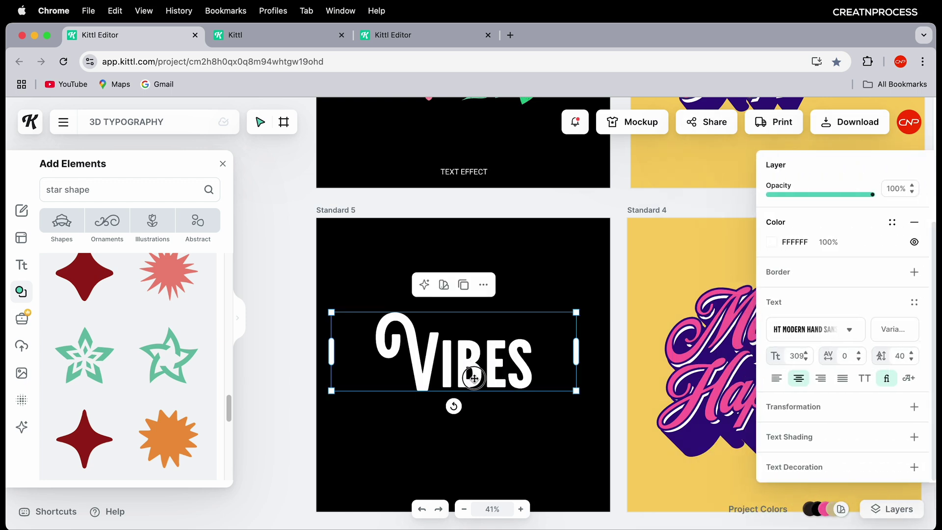
pyautogui.moveTo(508, 370); pyautogui.dragTo(456, 369)
# Replace the final S of "Vibes" with the large alternate S glyph that has a deep curl at its lower end
pyautogui.doubleClick(456, 370)
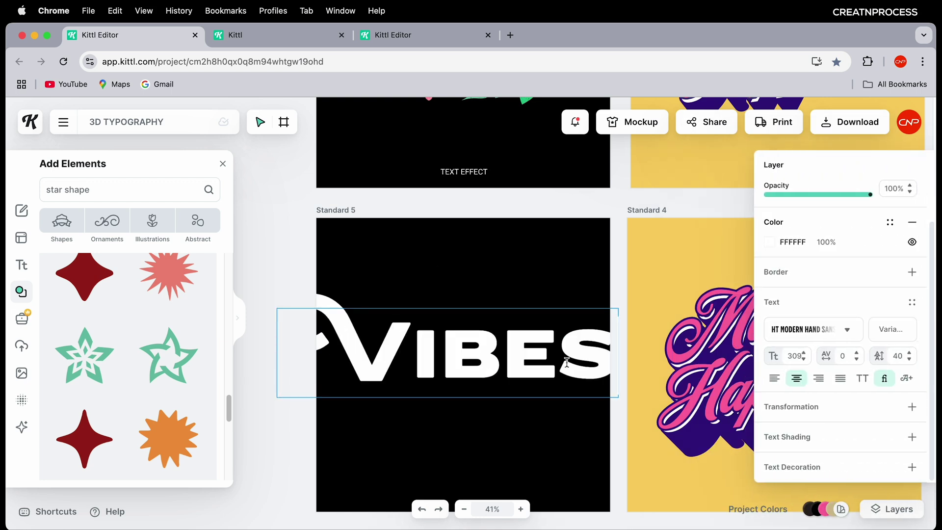
pyautogui.moveTo(567, 362); pyautogui.dragTo(621, 364)
pyautogui.press('BackSpace')
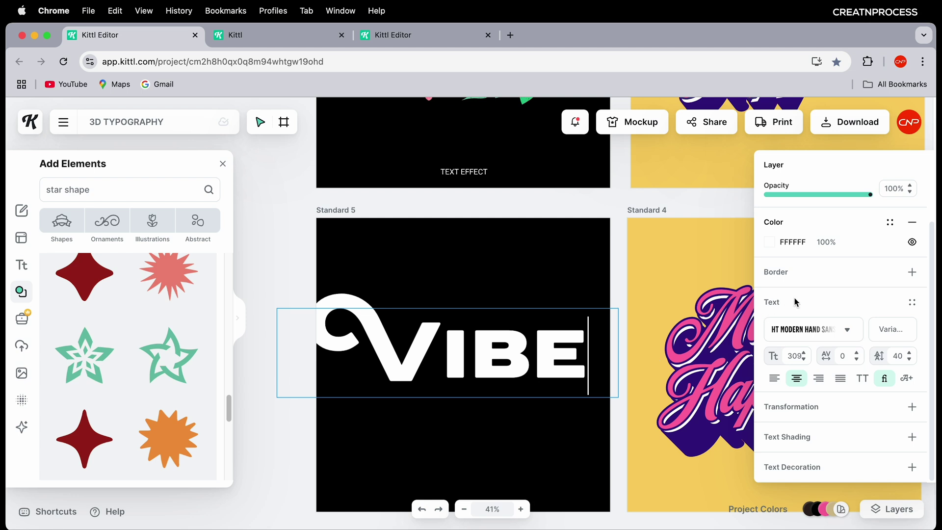
pyautogui.click(908, 379)
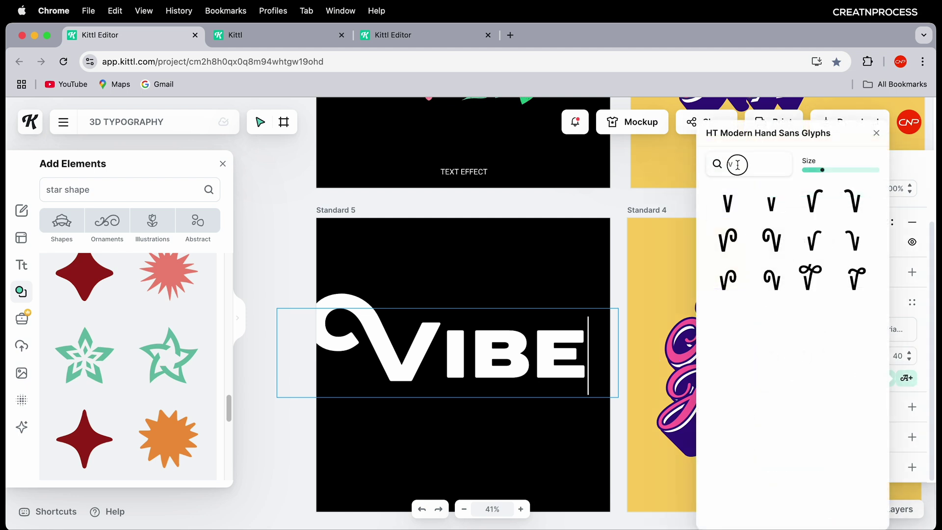
pyautogui.write('s')
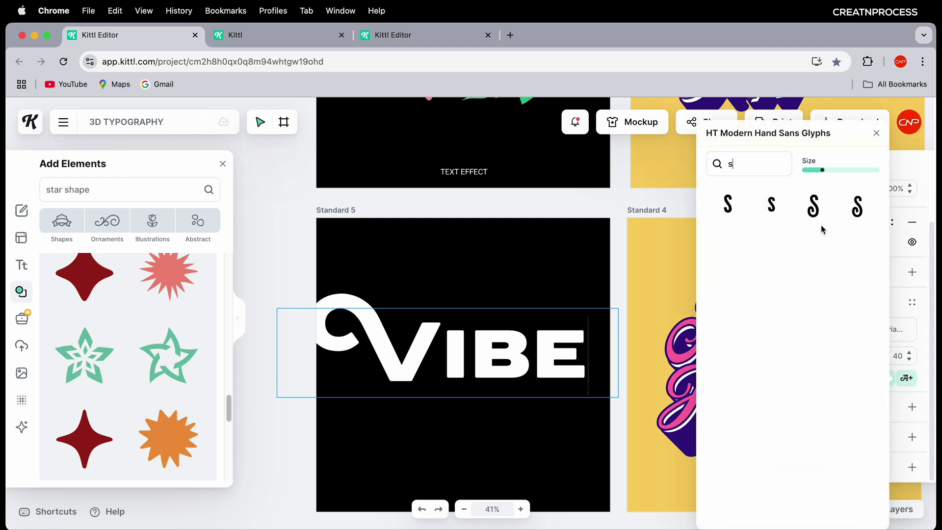
pyautogui.click(813, 205)
pyautogui.click(516, 360)
pyautogui.scroll(3, 515, 359)
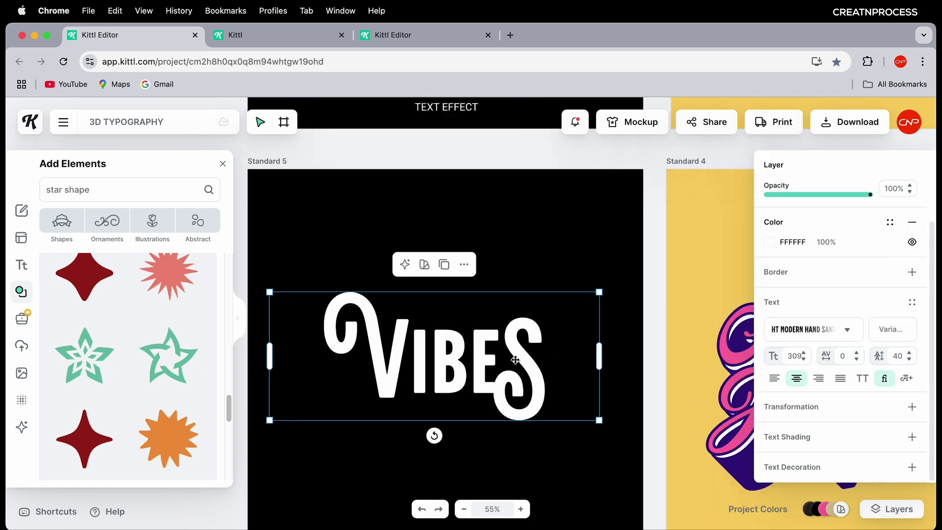
# Enlarge the "Vibes" text to a font size of about 348 and shift it left to center it on the Standard 5 artboard
pyautogui.hscroll(-3, 496, 365)
pyautogui.scroll(2, 495, 366)
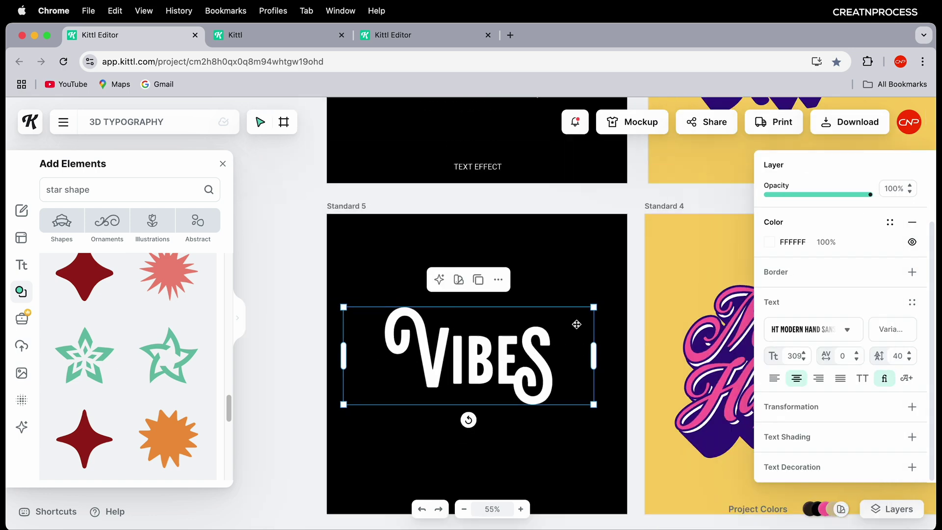
pyautogui.moveTo(595, 308); pyautogui.dragTo(610, 280)
pyautogui.scroll(-3, 610, 280)
pyautogui.scroll(2, 432, 388)
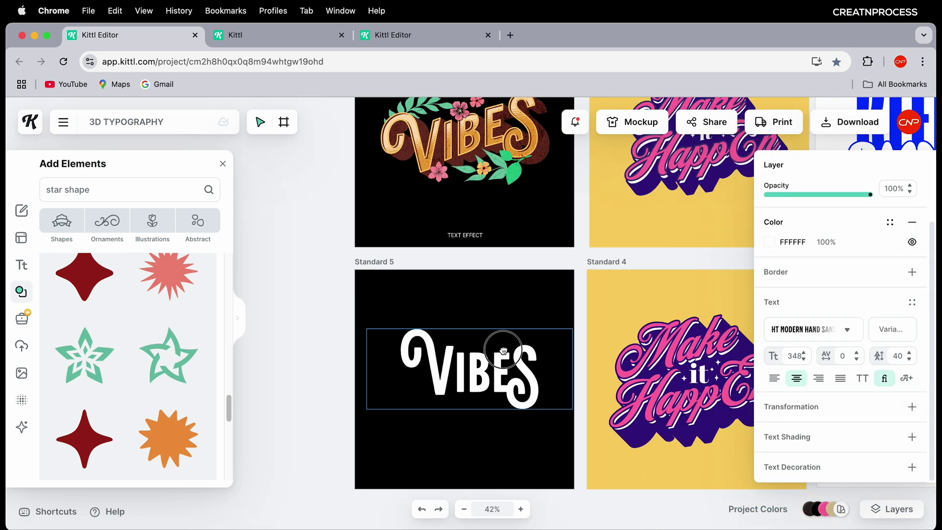
pyautogui.moveTo(432, 388); pyautogui.dragTo(421, 391)
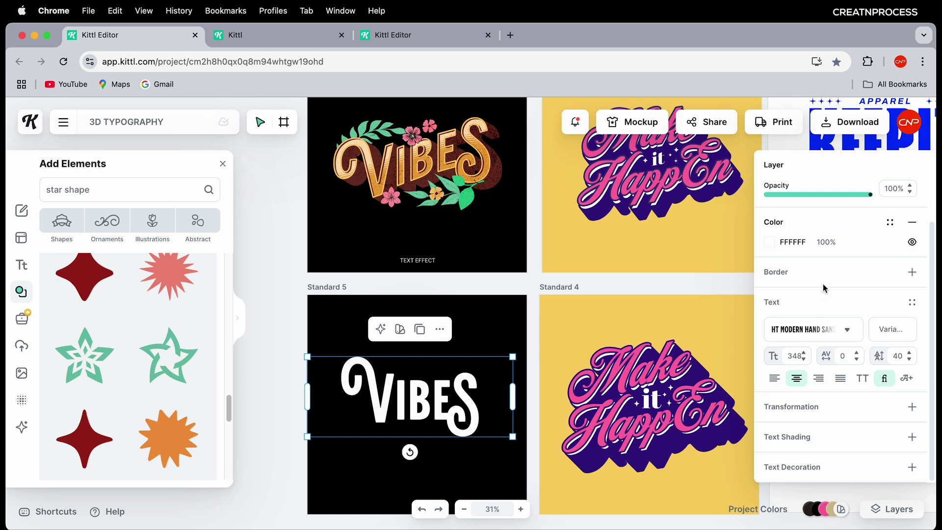
# Change the fill color of the "Vibes" text to light peach FDDDB0
pyautogui.scroll(2, 824, 288)
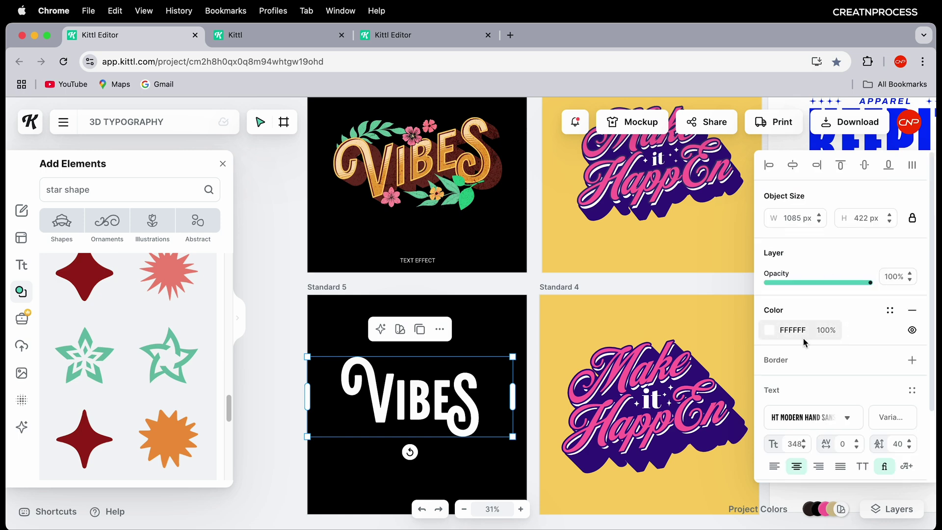
pyautogui.click(771, 335)
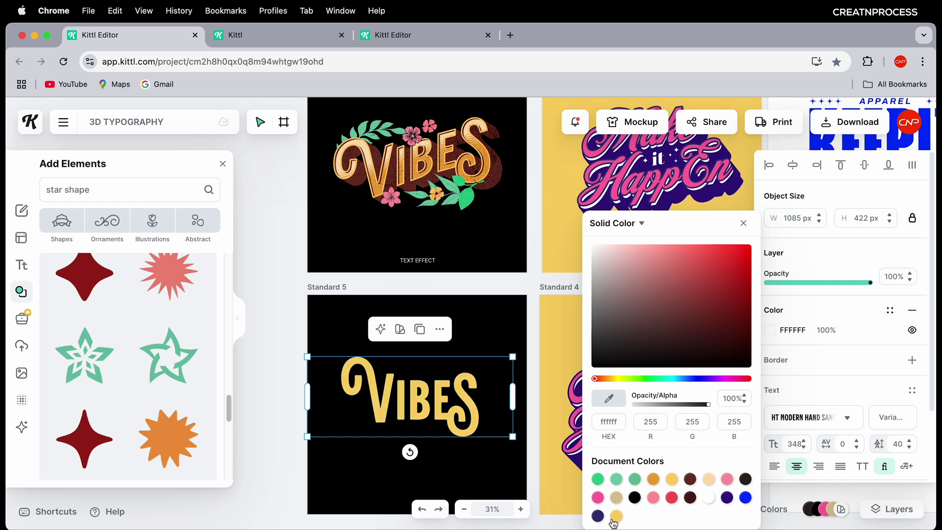
pyautogui.click(672, 479)
pyautogui.click(603, 378)
pyautogui.moveTo(663, 248); pyautogui.dragTo(647, 248)
pyautogui.moveTo(604, 378); pyautogui.dragTo(608, 378)
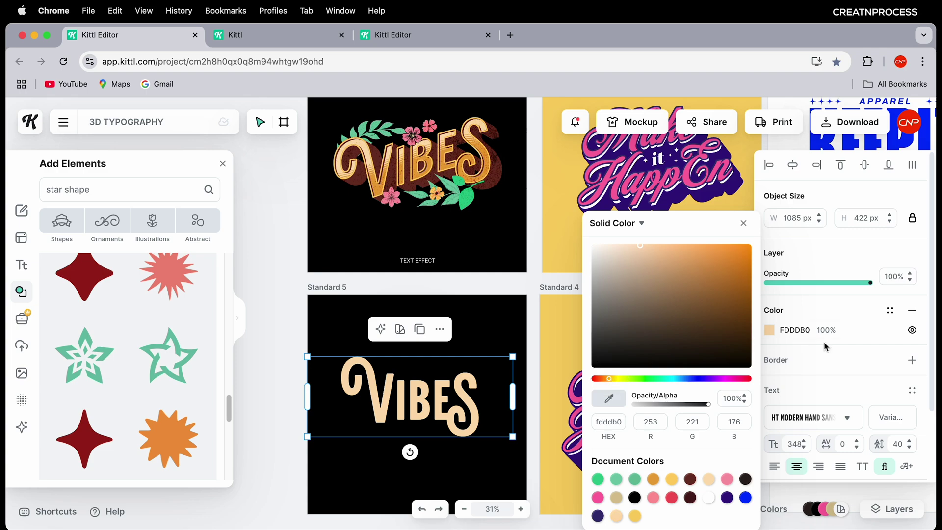
pyautogui.click(769, 330)
# Add text shading to "Vibes" in the outlined block style, with an offset of 11 and an angle of -44°
pyautogui.scroll(10, 386, 176)
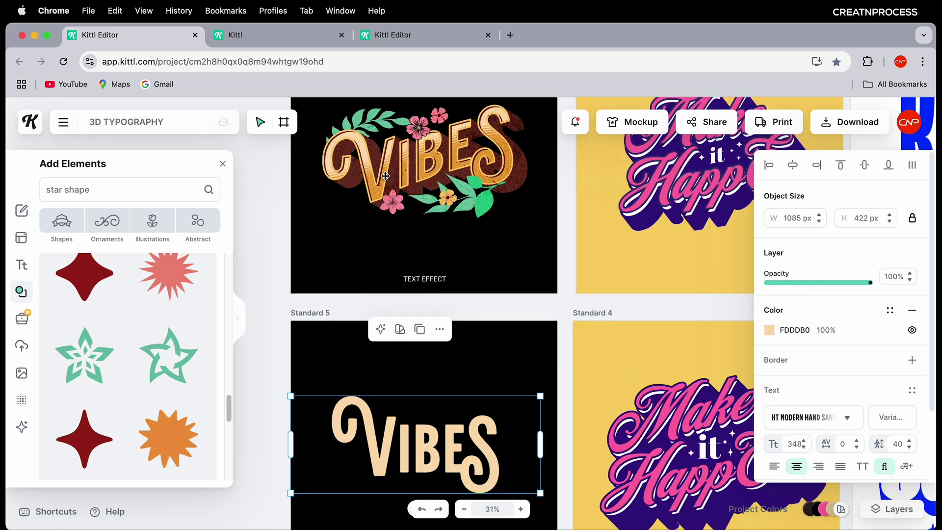
pyautogui.scroll(-3, 386, 201)
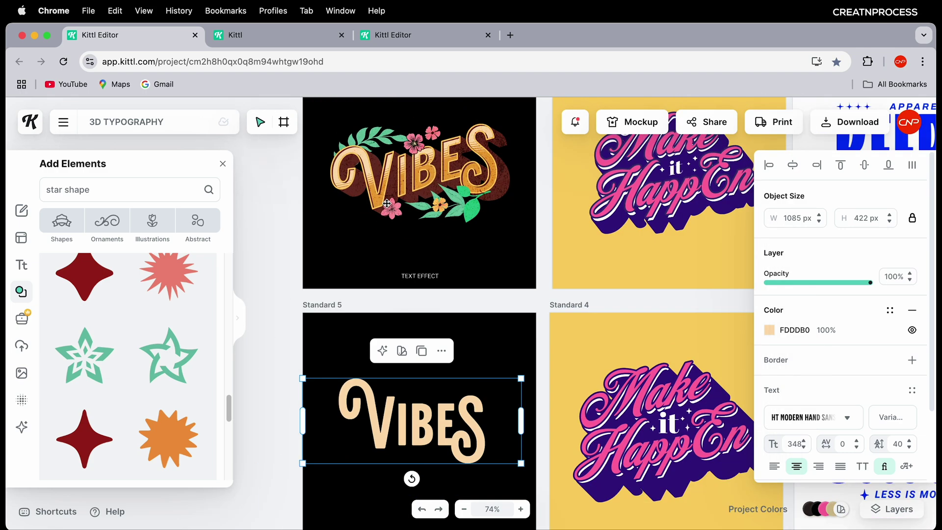
pyautogui.scroll(-3, 856, 382)
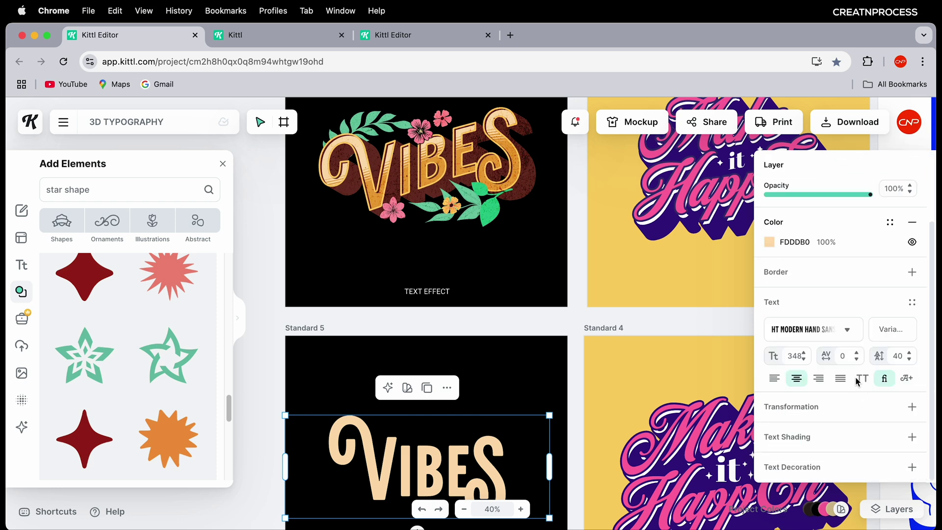
pyautogui.click(912, 437)
pyautogui.scroll(-5, 908, 392)
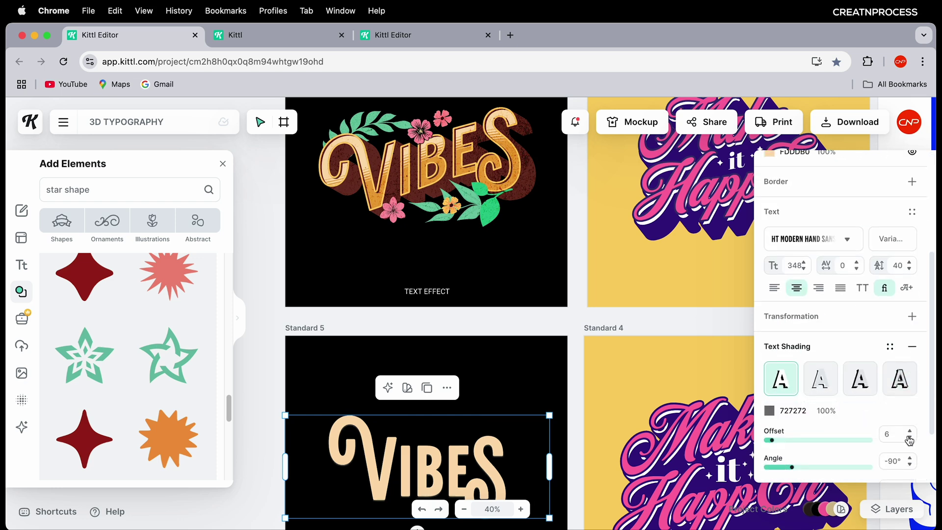
pyautogui.click(899, 330)
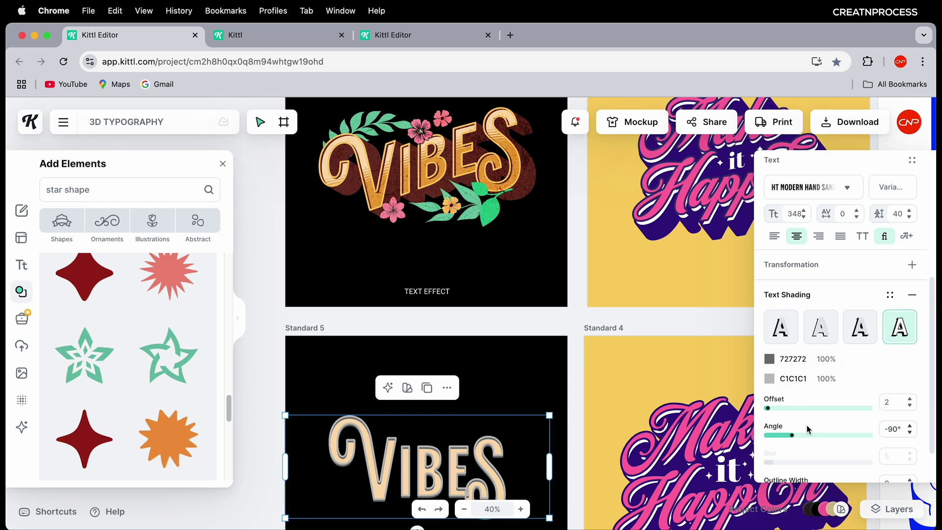
pyautogui.moveTo(776, 414); pyautogui.dragTo(780, 414)
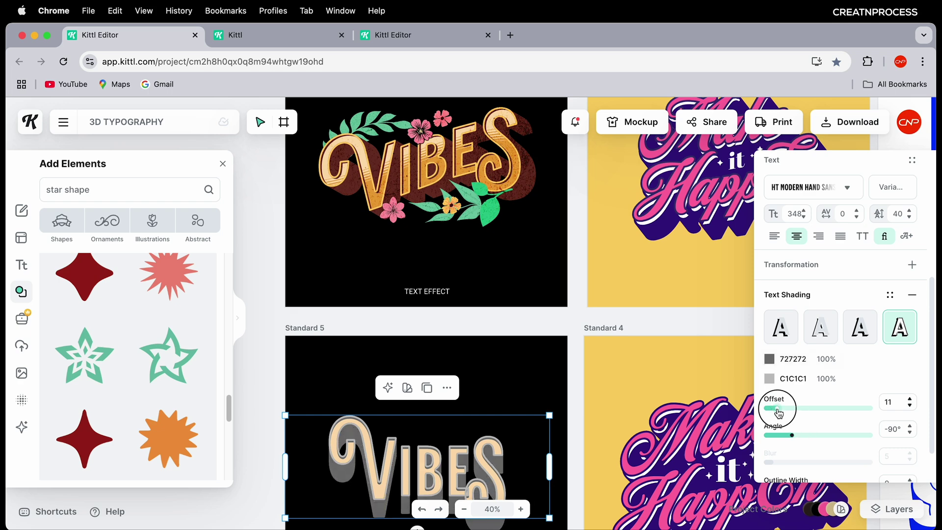
pyautogui.scroll(-5, 414, 294)
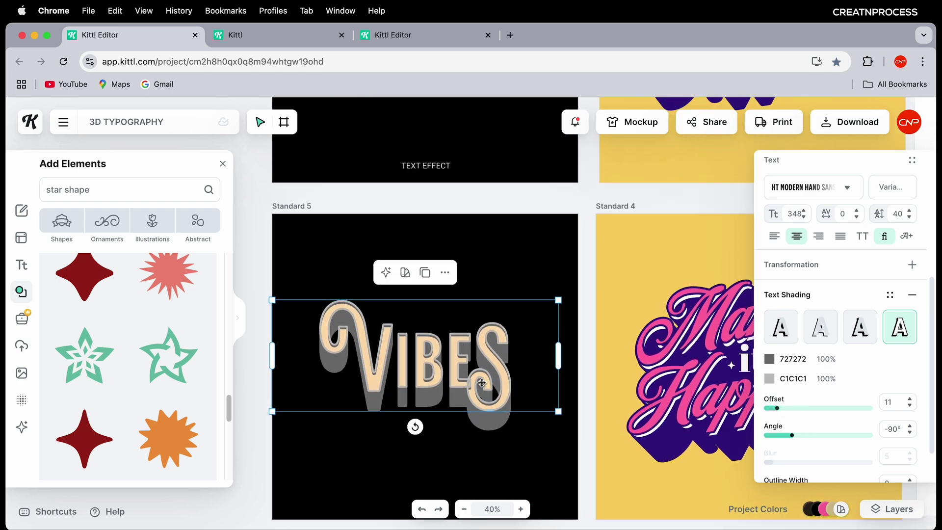
pyautogui.scroll(3, 485, 385)
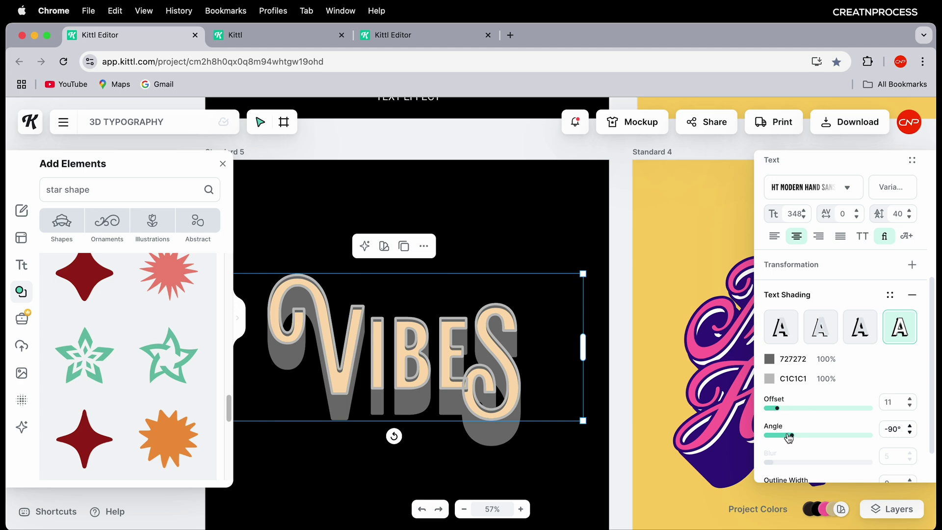
pyautogui.moveTo(797, 438); pyautogui.dragTo(807, 438)
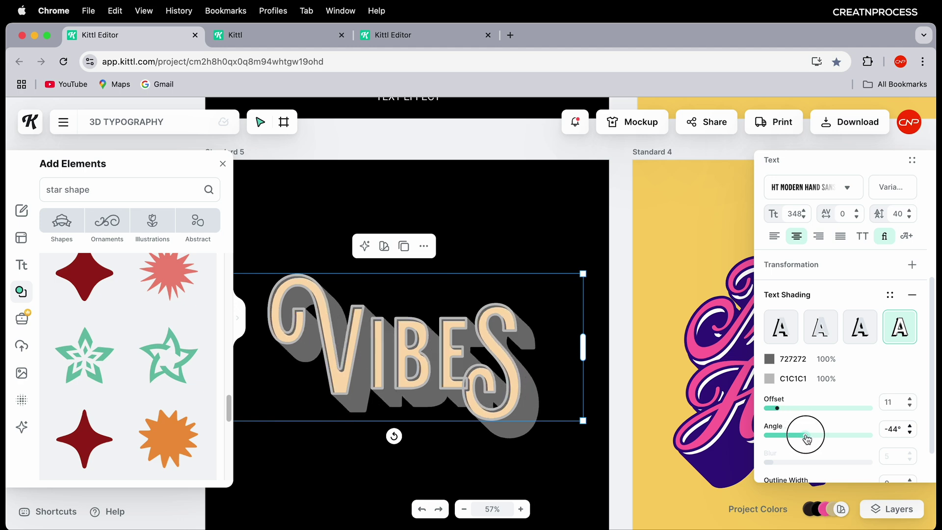
# Color the "Vibes" shading outline yellow FFCF67 and its block shadow dark brown 6F3225
pyautogui.click(771, 383)
pyautogui.click(690, 478)
pyautogui.click(672, 478)
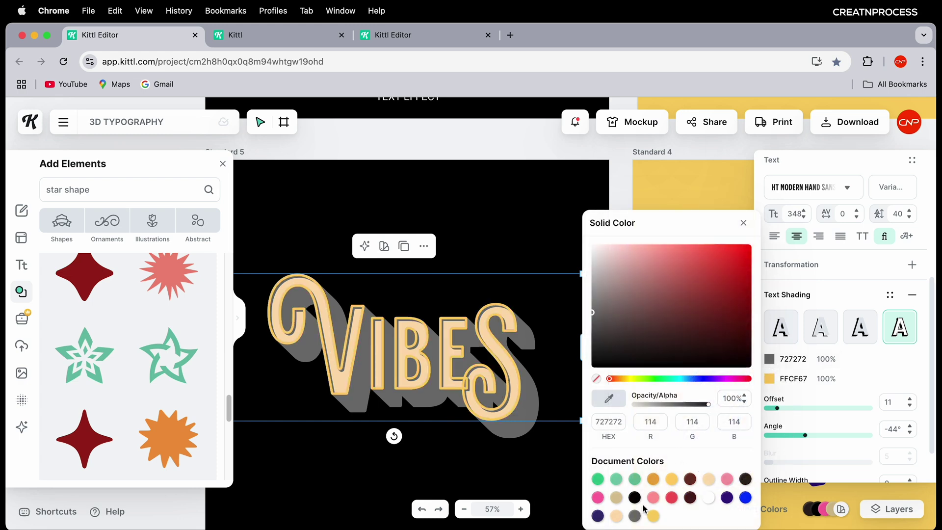
pyautogui.click(691, 479)
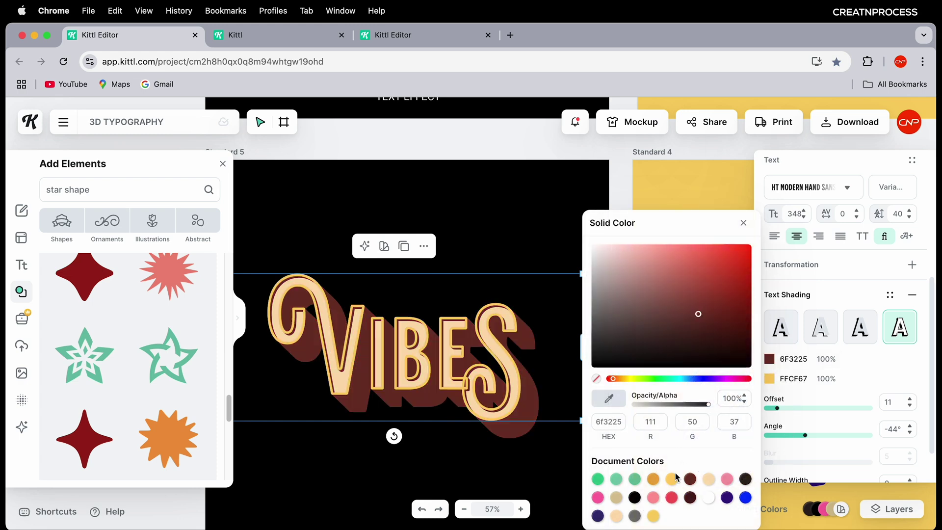
pyautogui.click(807, 400)
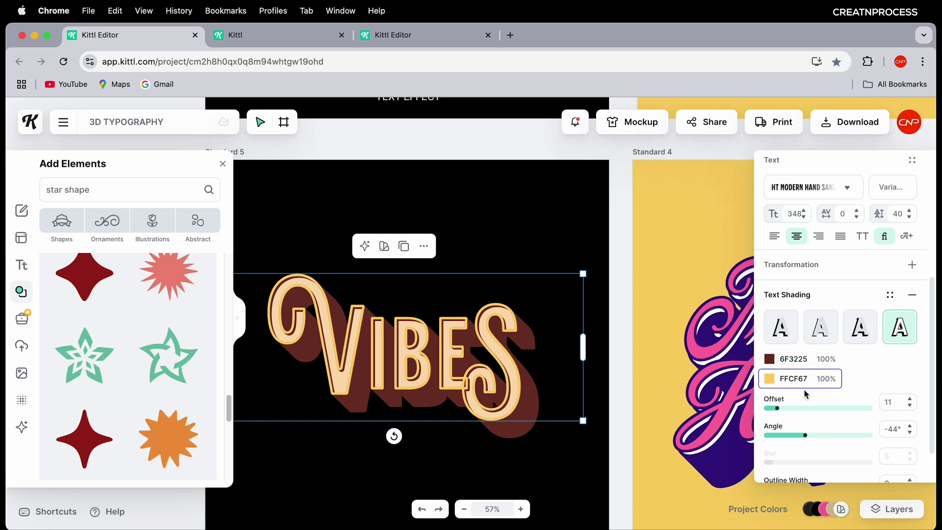
# Add a text decoration to "Vibes", trying the horizontal-line style and adjusting its line settings
pyautogui.scroll(1, 529, 397)
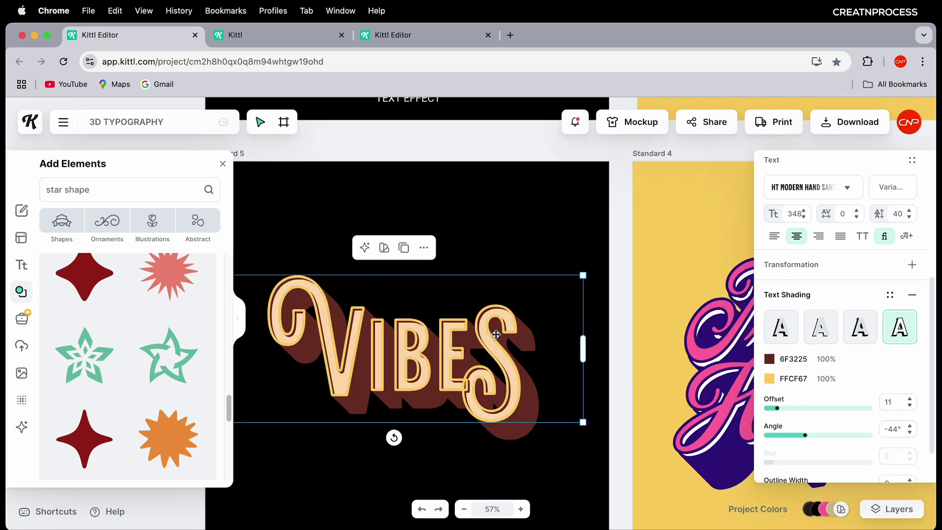
pyautogui.scroll(-2, 898, 401)
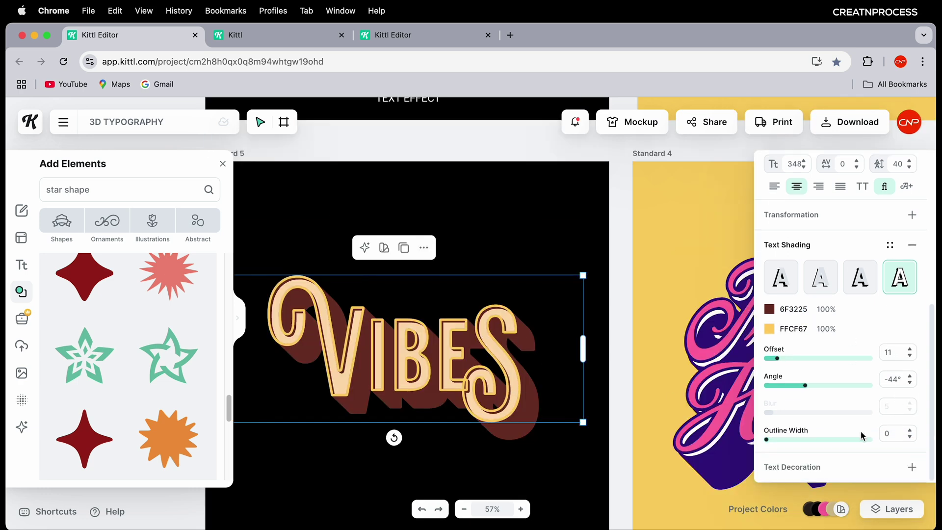
pyautogui.click(913, 467)
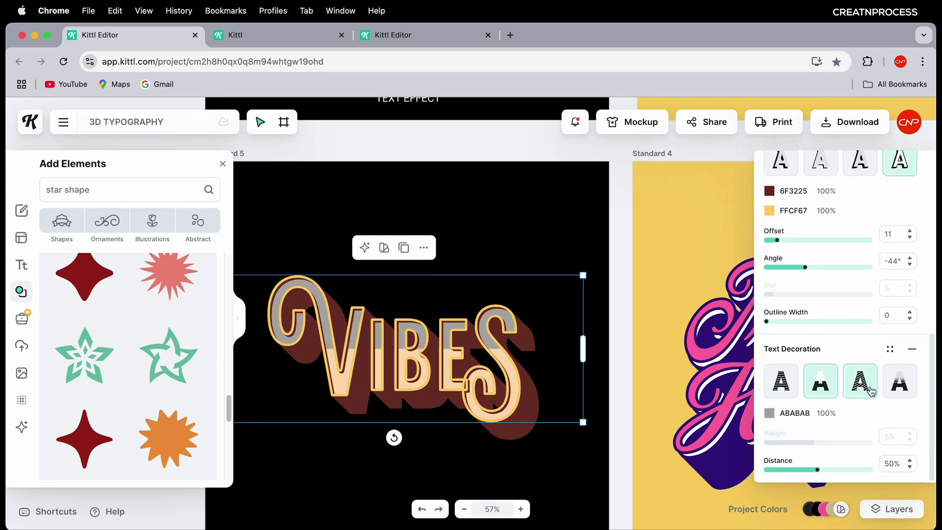
pyautogui.click(782, 392)
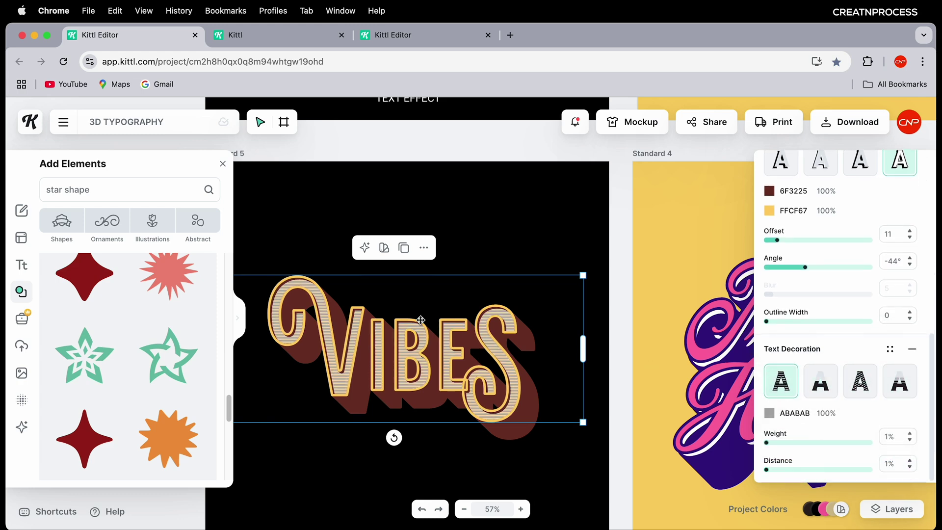
pyautogui.moveTo(774, 446)
pyautogui.mouseDown()
pyautogui.moveTo(786, 445)
pyautogui.moveTo(781, 455)
pyautogui.mouseUp()
# Try the split-color decoration on "Vibes" with a distance of 54% and magenta DA44CE
pyautogui.click(820, 382)
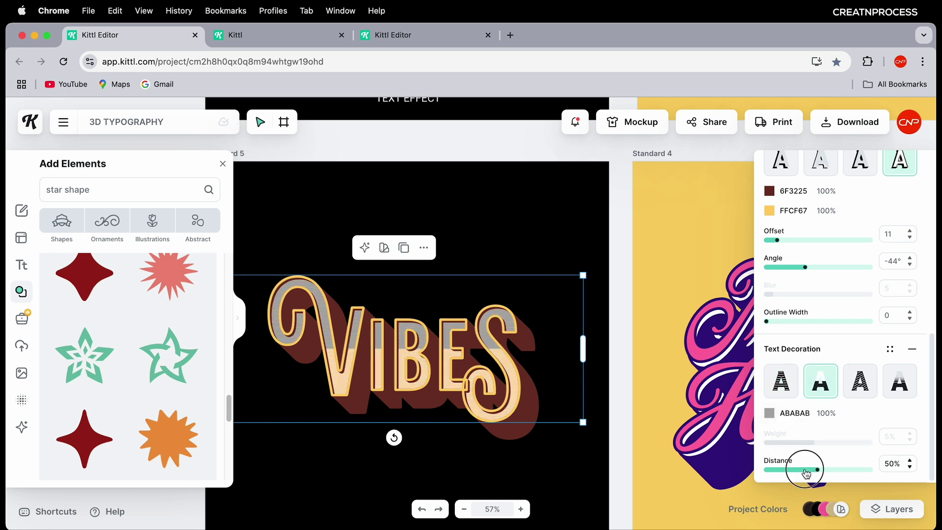
pyautogui.moveTo(806, 472); pyautogui.dragTo(823, 471)
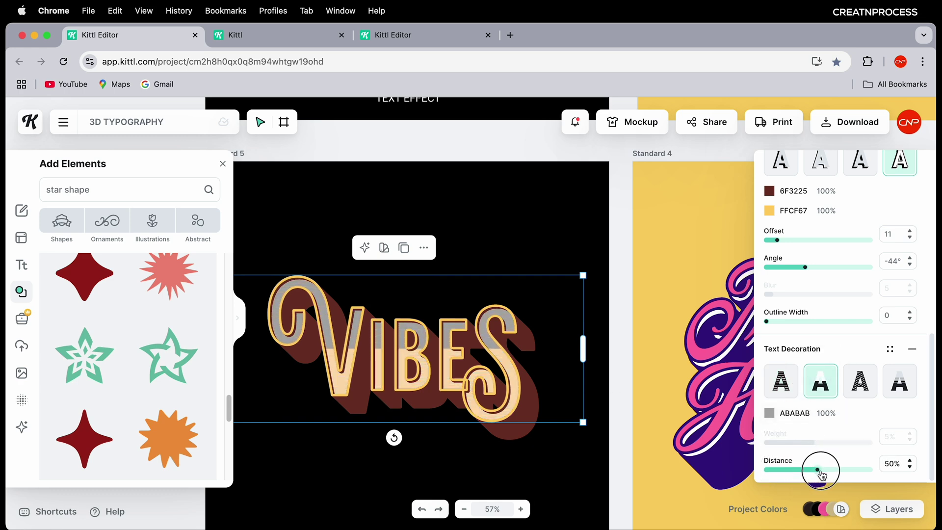
pyautogui.click(771, 414)
pyautogui.moveTo(720, 380); pyautogui.dragTo(728, 378)
pyautogui.moveTo(731, 275); pyautogui.dragTo(702, 264)
pyautogui.click(868, 363)
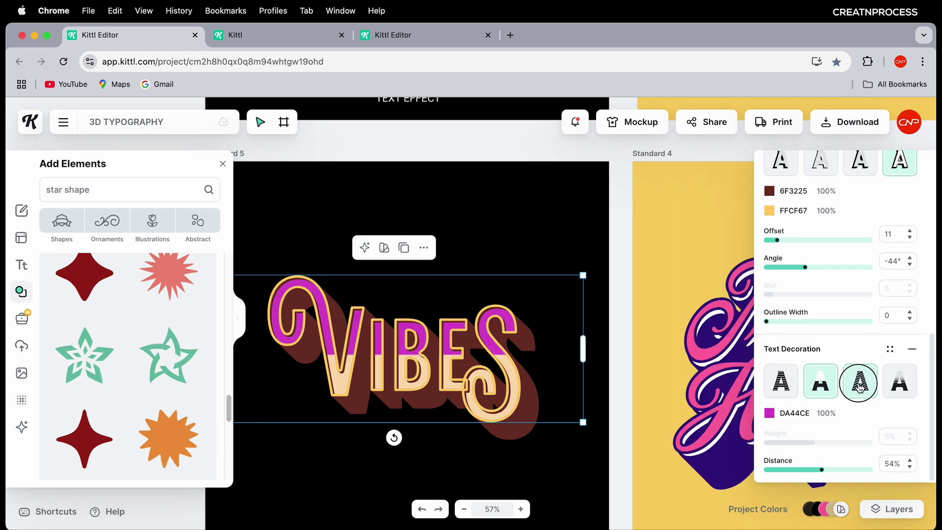
# Try the diagonal-line decoration on "Vibes" with weight 2%, distance 1% and orange E9A43D
pyautogui.click(860, 388)
pyautogui.moveTo(771, 447); pyautogui.dragTo(763, 471)
pyautogui.click(769, 411)
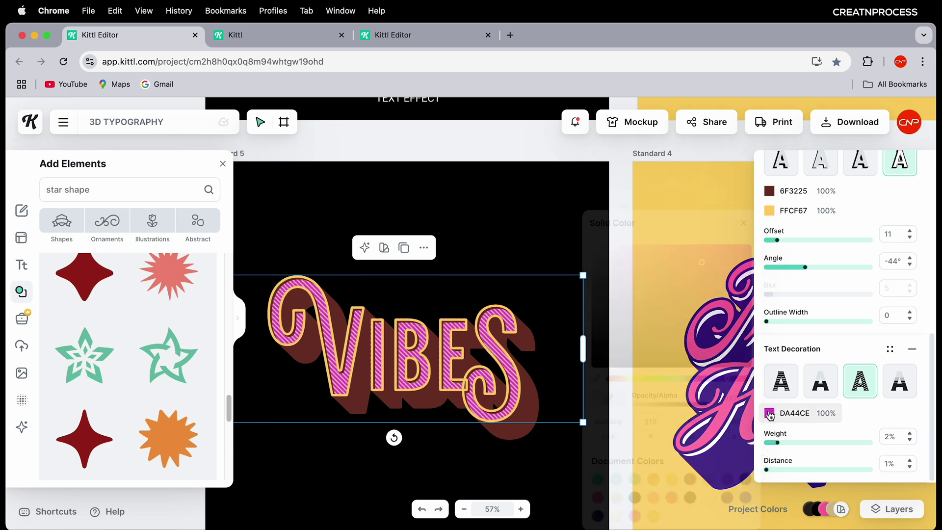
pyautogui.click(659, 480)
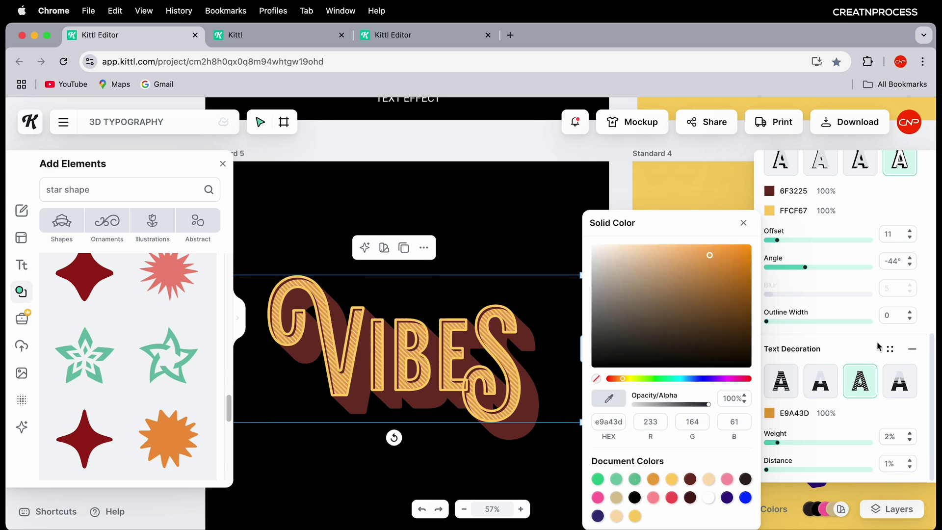
# Apply the fading-line decoration to "Vibes" with weight 4% and distance 50%, and color it the same light peach as the text fill
pyautogui.click(903, 386)
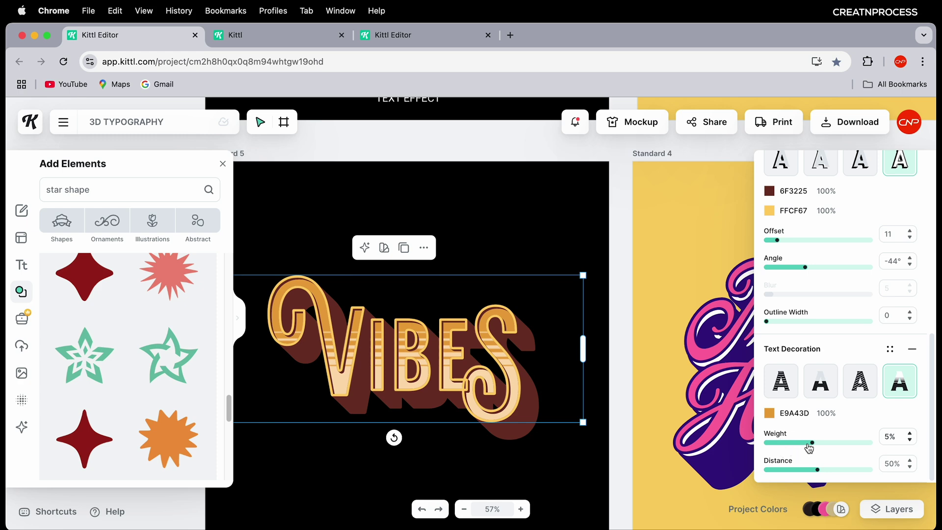
pyautogui.moveTo(810, 447); pyautogui.dragTo(818, 476)
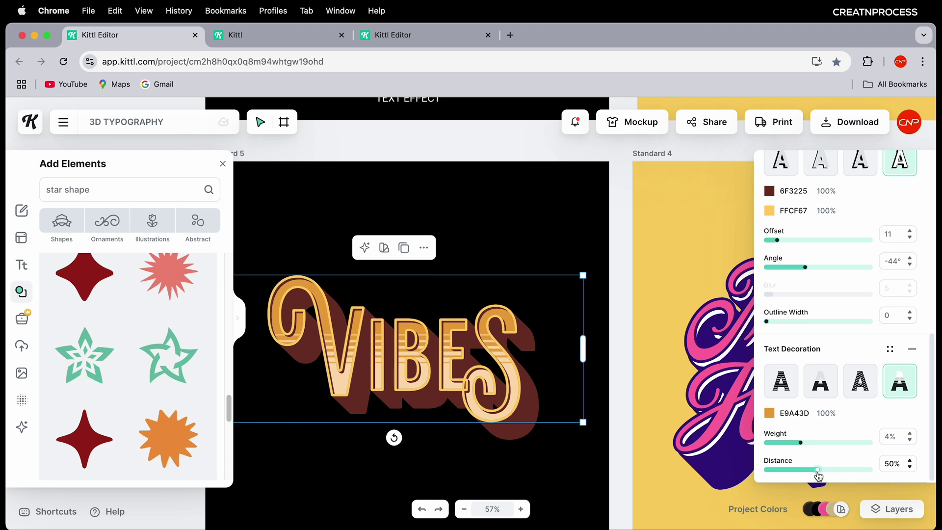
pyautogui.click(771, 415)
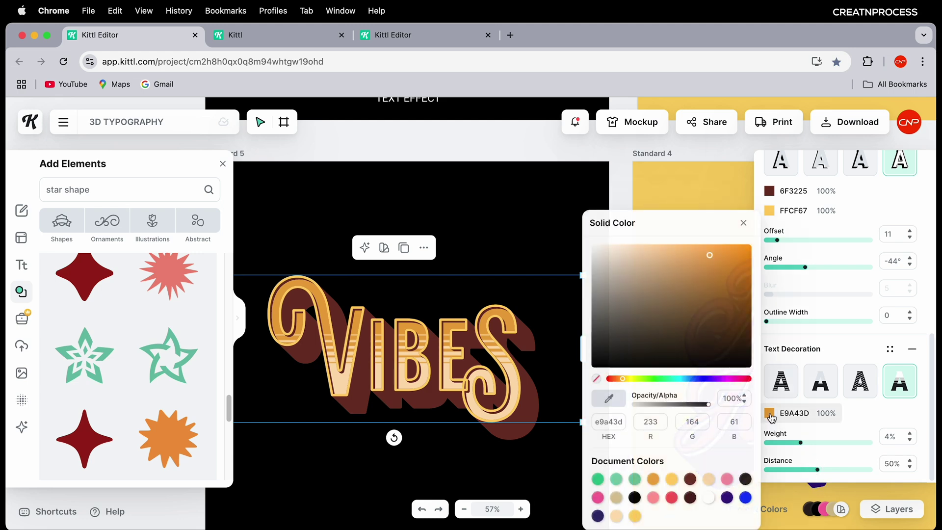
pyautogui.write('FDD8B8')
pyautogui.click(822, 429)
# Change the fill color of the "Vibes" text to orange E9A43D and compare the lettering with the finished design above it
pyautogui.scroll(2, 825, 431)
pyautogui.scroll(5, 825, 432)
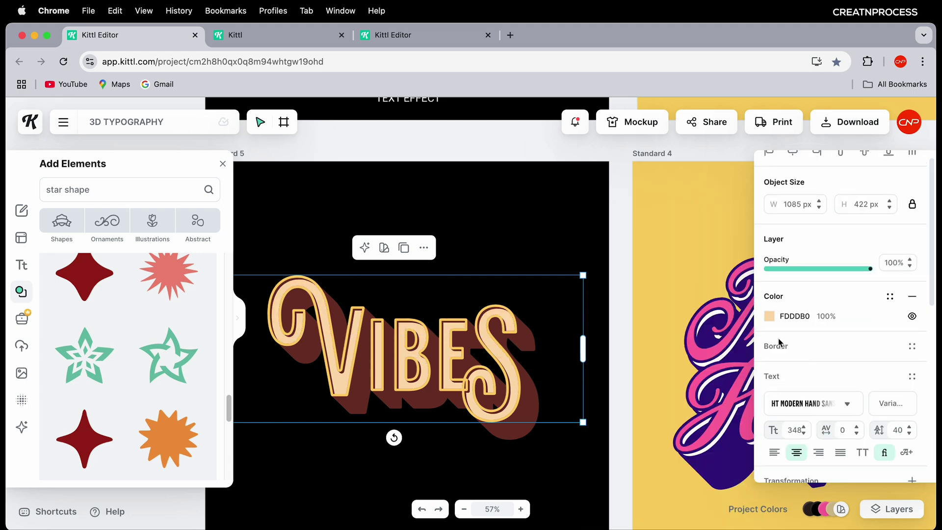
pyautogui.click(770, 317)
pyautogui.click(636, 516)
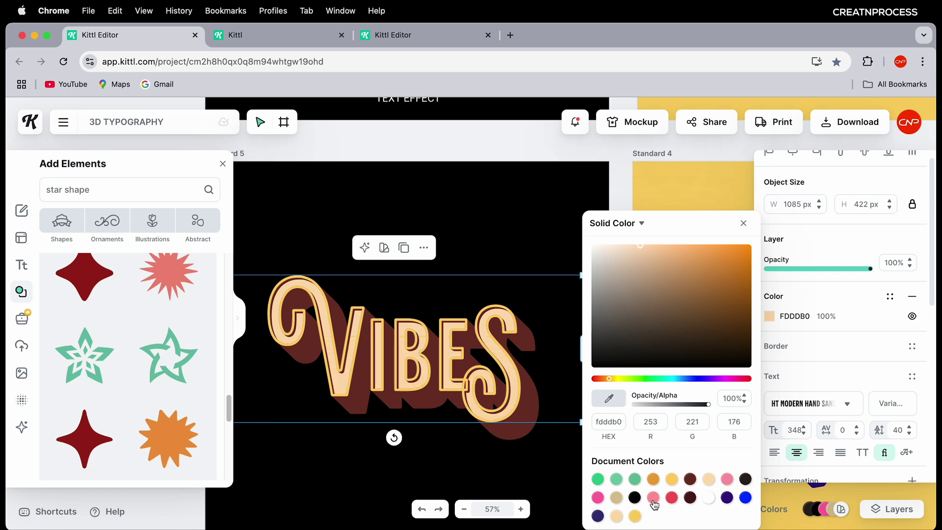
pyautogui.click(654, 479)
pyautogui.click(527, 470)
pyautogui.scroll(2, 521, 438)
pyautogui.scroll(10, 521, 438)
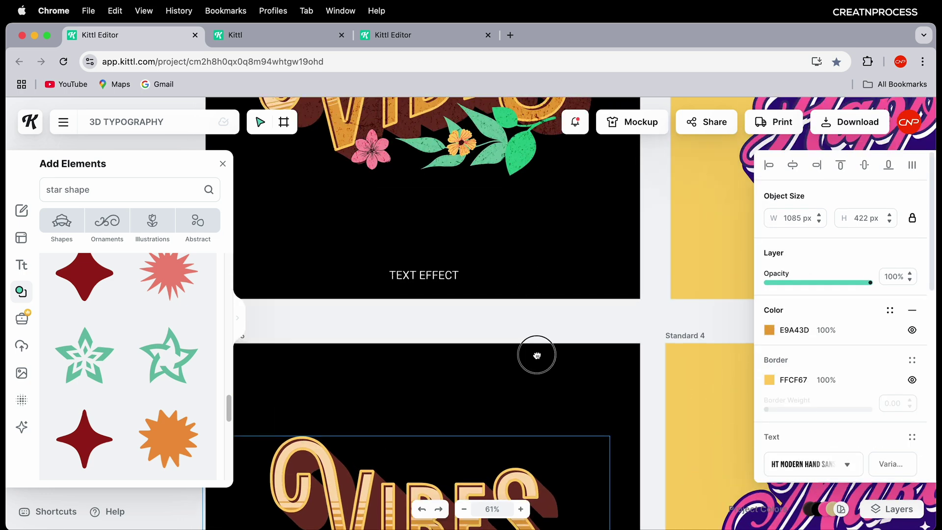
pyautogui.scroll(-12, 543, 326)
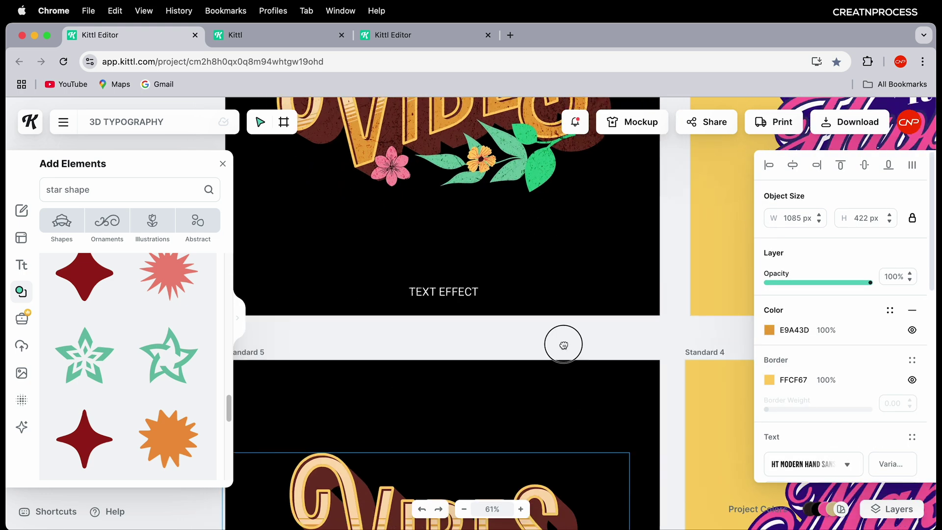
pyautogui.scroll(-5, 884, 368)
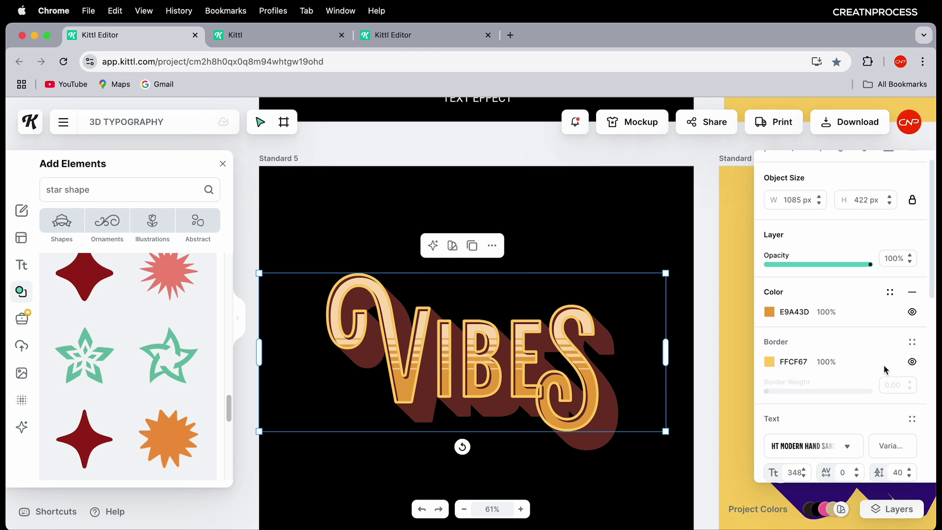
# Try the Angle transformation with an 80% curve on the "Vibes" text, followed by the Wave, Rise and Arch transformations
pyautogui.click(912, 391)
pyautogui.click(900, 397)
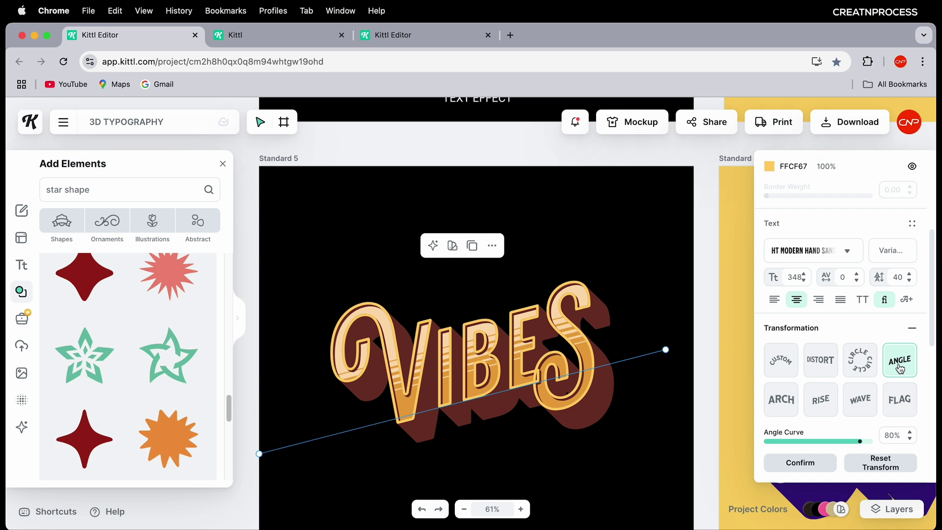
pyautogui.scroll(-1, 860, 409)
pyautogui.moveTo(842, 425)
pyautogui.mouseDown()
pyautogui.moveTo(833, 425)
pyautogui.moveTo(857, 428)
pyautogui.moveTo(742, 419)
pyautogui.moveTo(881, 430)
pyautogui.moveTo(781, 420)
pyautogui.moveTo(869, 421)
pyautogui.moveTo(860, 420)
pyautogui.mouseUp()
pyautogui.click(859, 390)
pyautogui.click(828, 387)
pyautogui.click(781, 379)
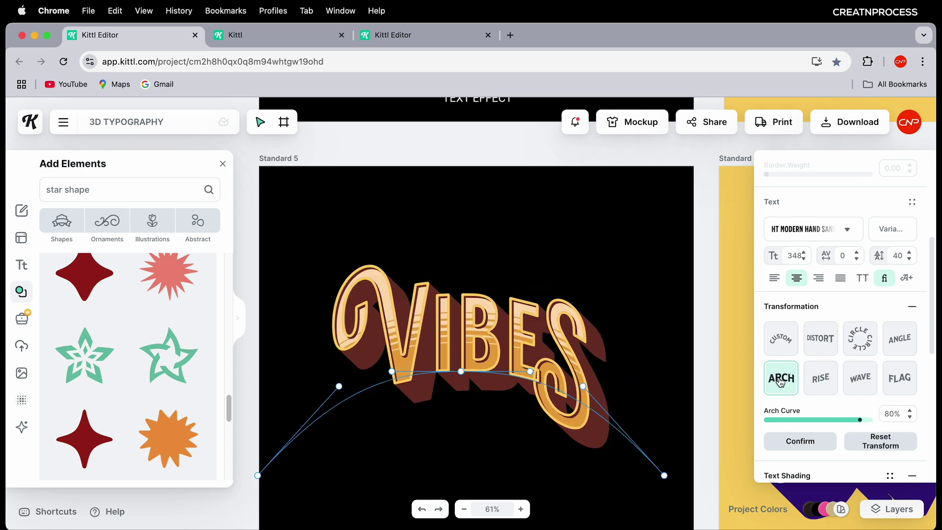
# Try the Custom, Distort and Flag transformations on "Vibes", pulling the upper-right corner outward while Distort is active
pyautogui.click(784, 346)
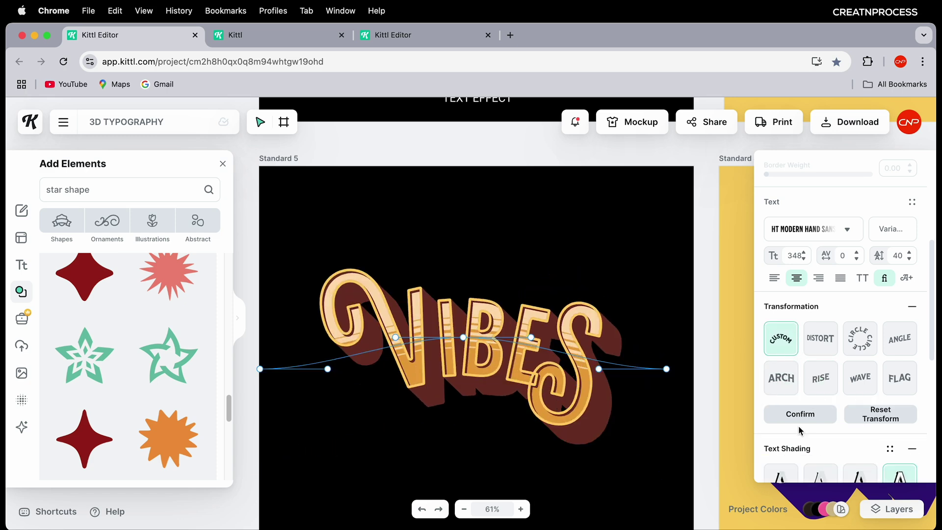
pyautogui.click(825, 343)
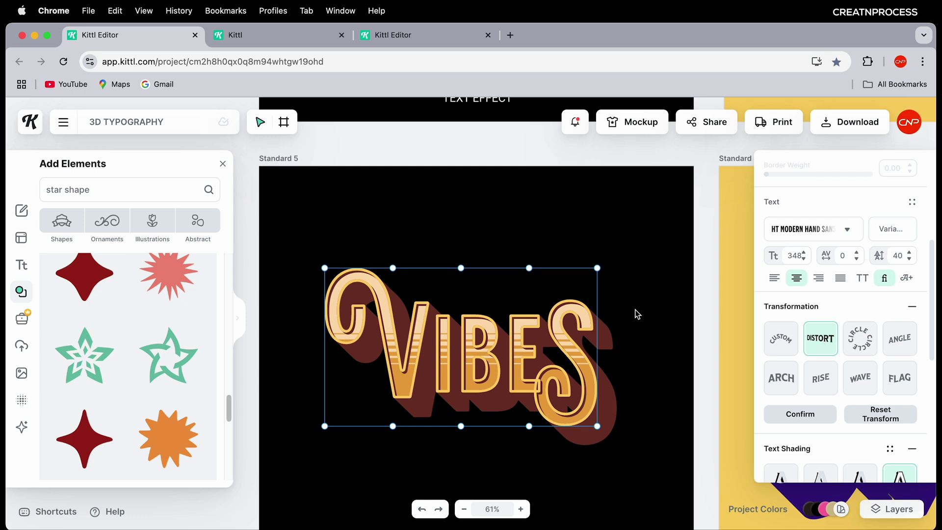
pyautogui.moveTo(597, 268); pyautogui.dragTo(669, 198)
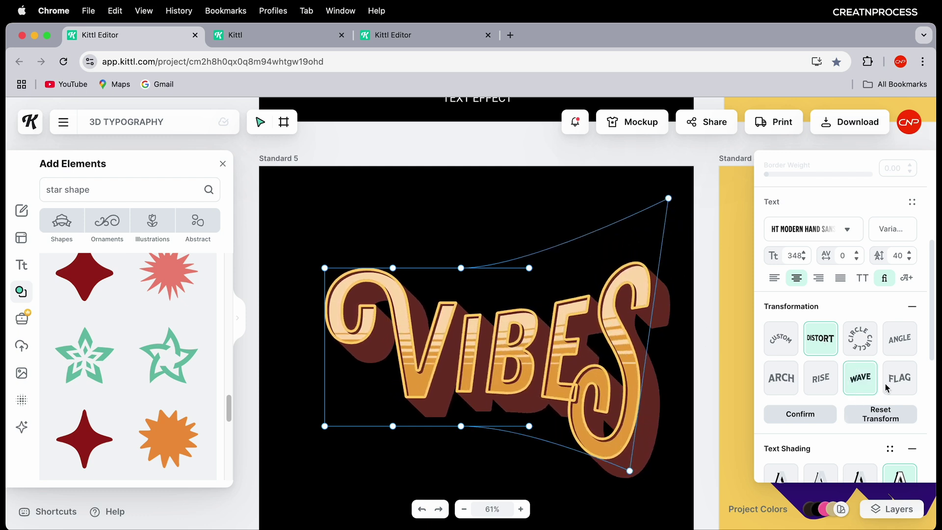
pyautogui.click(900, 385)
pyautogui.moveTo(854, 421)
pyautogui.mouseDown()
pyautogui.moveTo(779, 420)
pyautogui.moveTo(859, 423)
pyautogui.mouseUp()
# Apply the Rise transformation to "Vibes" with a curve of 75% and fine-tune the handles of its path
pyautogui.click(818, 382)
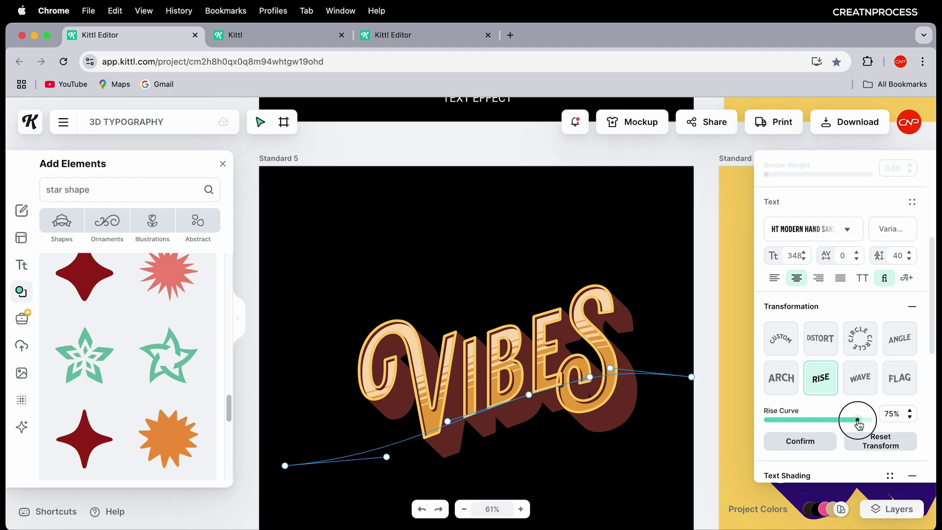
pyautogui.moveTo(618, 375); pyautogui.dragTo(625, 375)
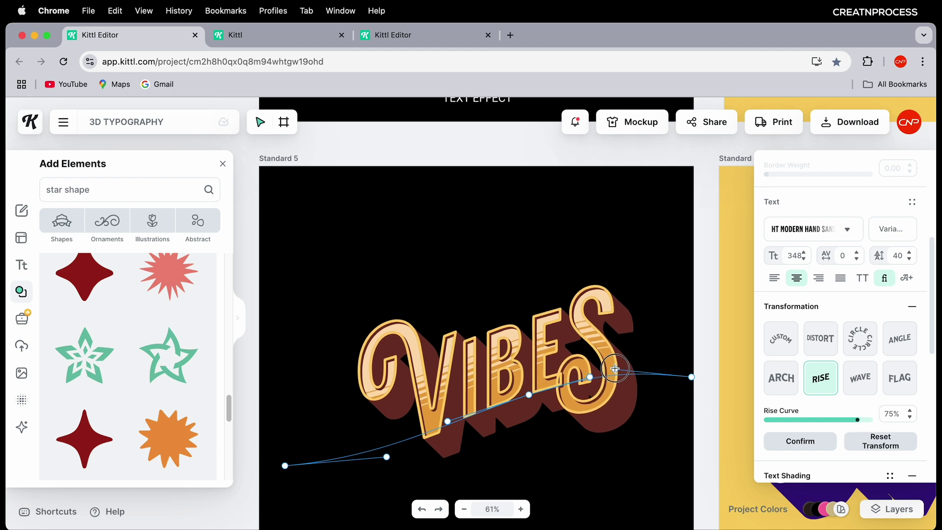
pyautogui.moveTo(530, 399); pyautogui.dragTo(524, 387)
pyautogui.scroll(-3, 557, 403)
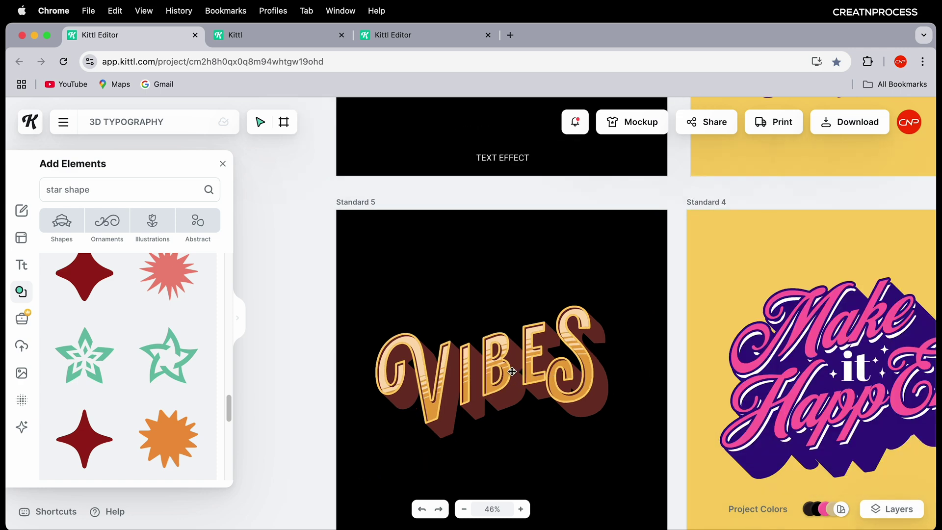
# Widen the "Vibes" variable font to a width of about 16 and set its letter spacing to 0
pyautogui.click(513, 379)
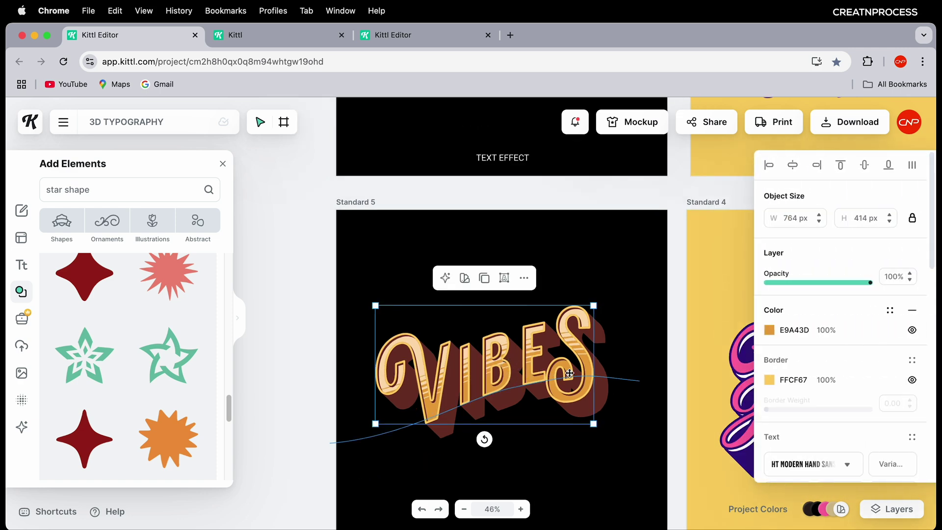
pyautogui.scroll(-5, 822, 370)
pyautogui.scroll(2, 820, 344)
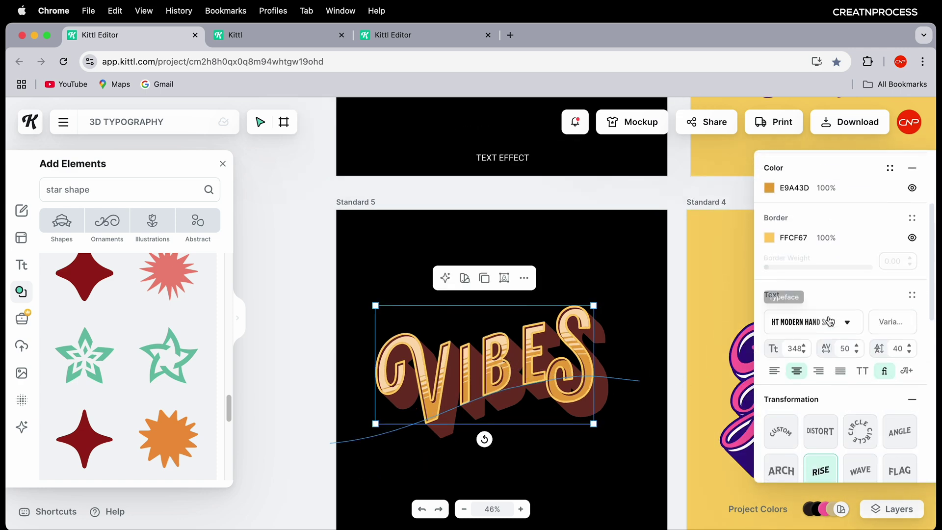
pyautogui.click(886, 325)
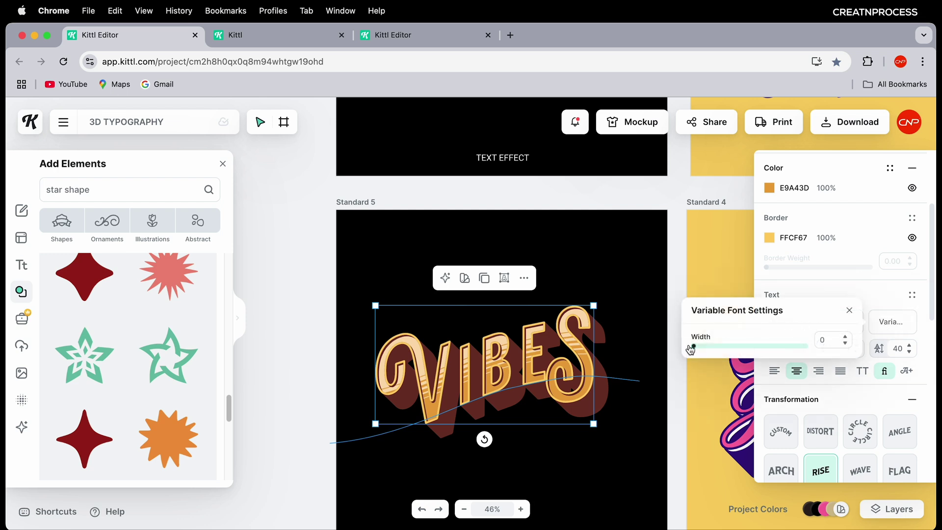
pyautogui.moveTo(698, 350)
pyautogui.mouseDown()
pyautogui.moveTo(727, 349)
pyautogui.moveTo(709, 347)
pyautogui.mouseUp()
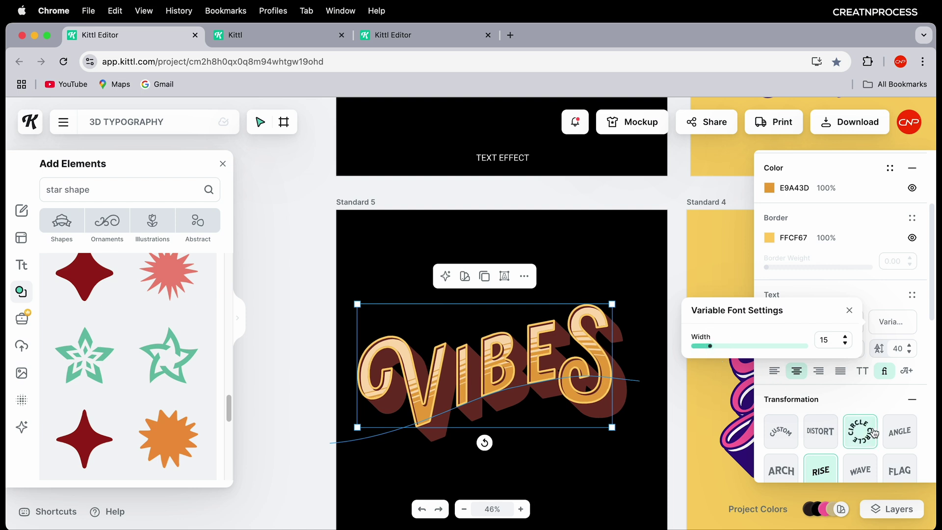
pyautogui.click(871, 397)
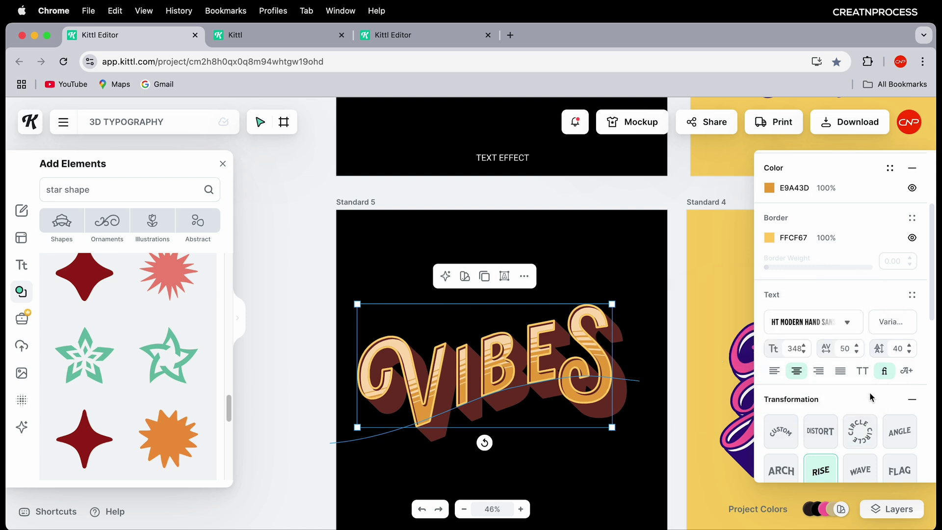
pyautogui.click(854, 348)
pyautogui.write('0')
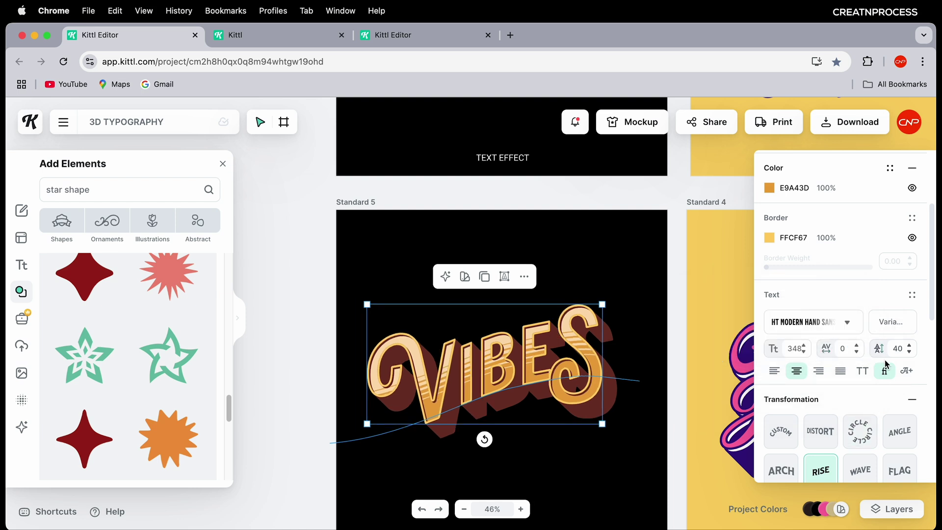
pyautogui.click(898, 322)
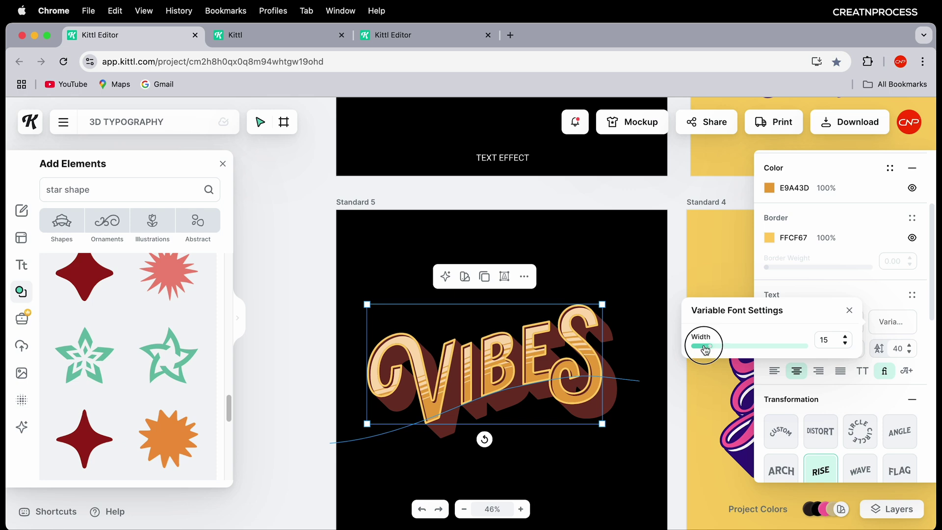
pyautogui.moveTo(705, 349); pyautogui.dragTo(713, 353)
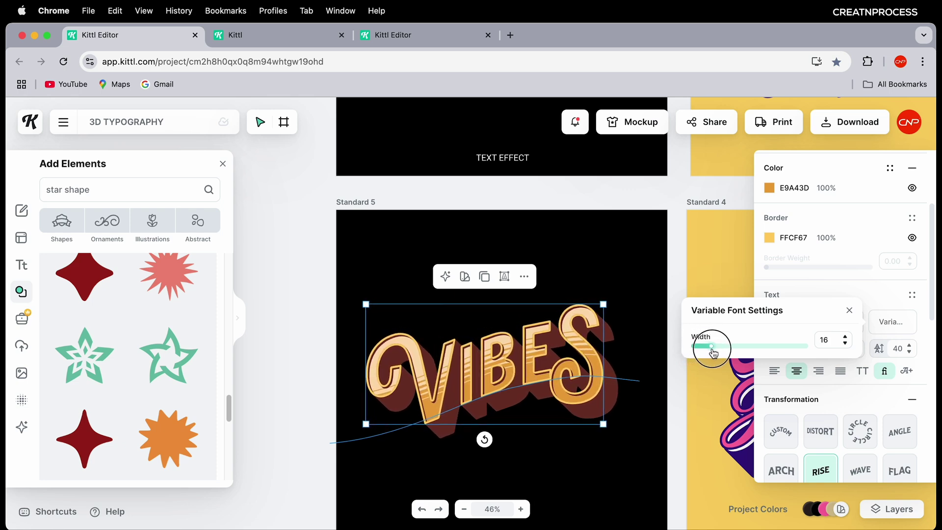
pyautogui.click(606, 467)
# Compare the curved "Vibes" lettering with the finished floral design on the artboard above
pyautogui.scroll(-5, 585, 431)
pyautogui.scroll(2, 585, 431)
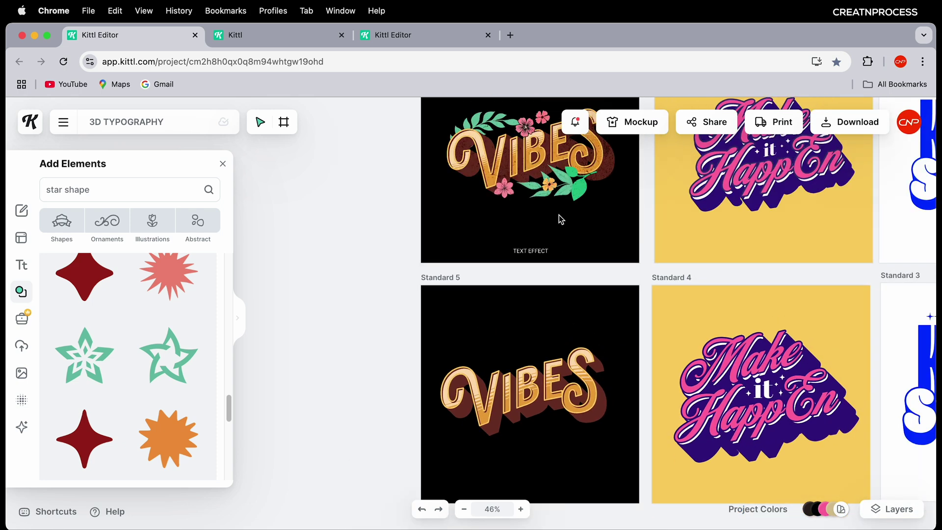
pyautogui.click(541, 407)
pyautogui.scroll(3, 548, 390)
pyautogui.scroll(1, 550, 387)
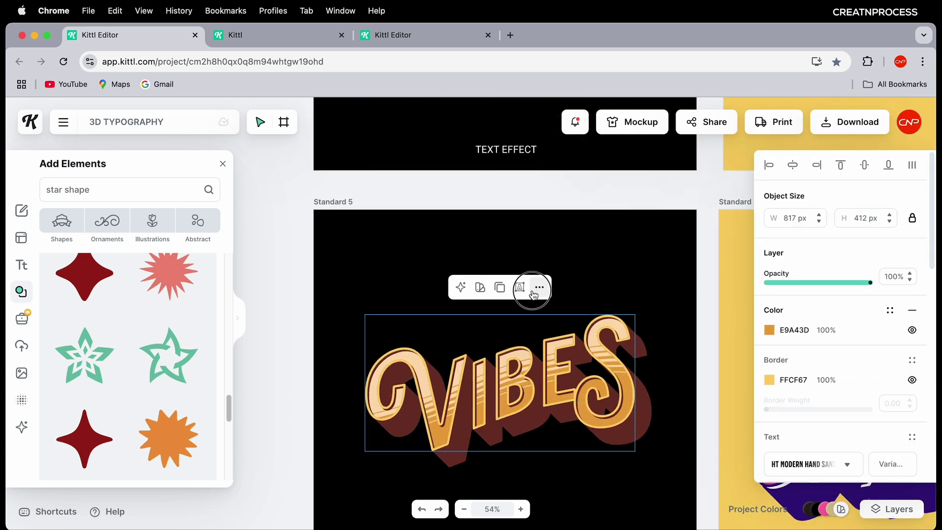
pyautogui.scroll(5, 616, 301)
pyautogui.scroll(-6, 490, 267)
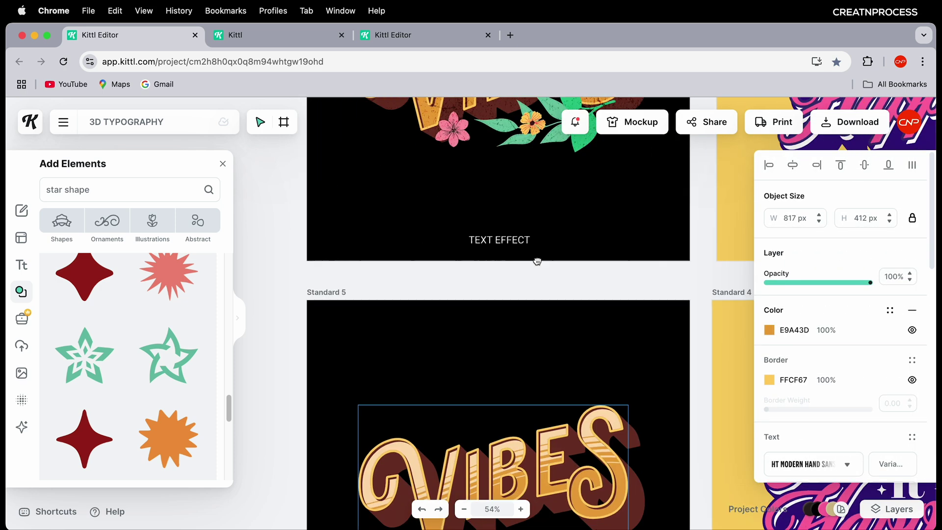
pyautogui.scroll(2, 545, 290)
# Search the elements for "flower flat" and place the six-petal orange flower over the upper-left part of "Vibes"
pyautogui.moveTo(90, 191); pyautogui.dragTo(53, 194)
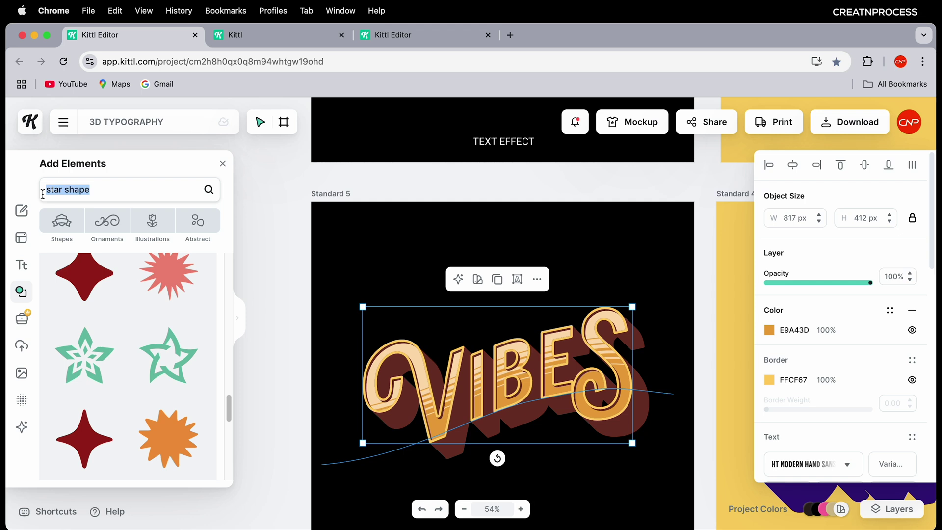
pyautogui.write('flower flat')
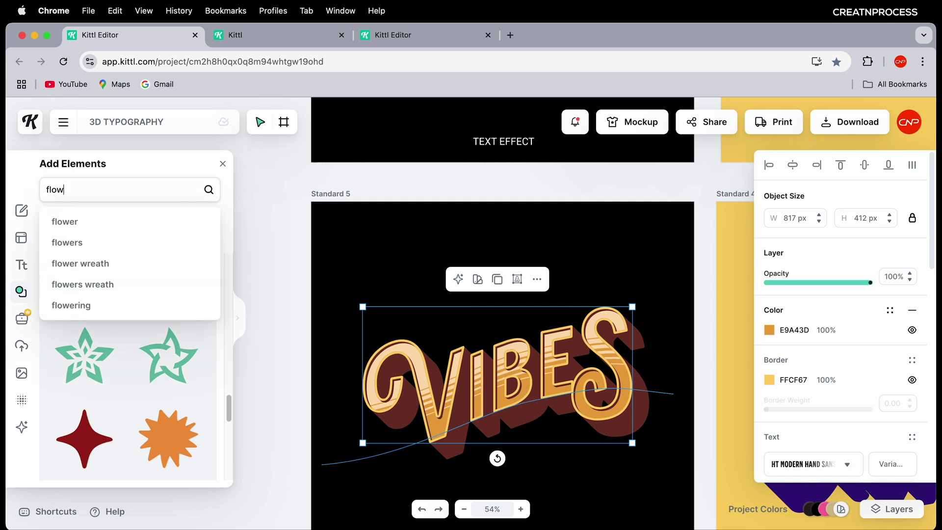
pyautogui.press('Return')
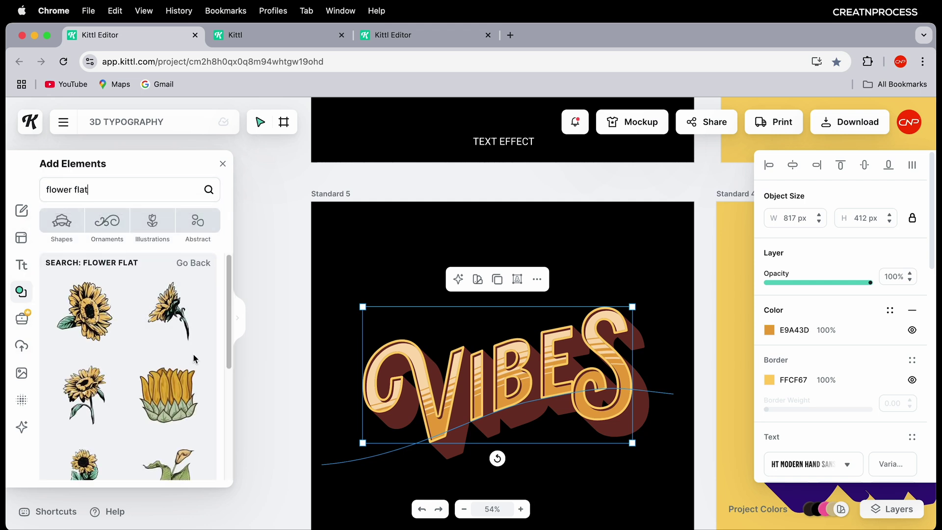
pyautogui.scroll(-3, 105, 324)
pyautogui.scroll(-2, 119, 335)
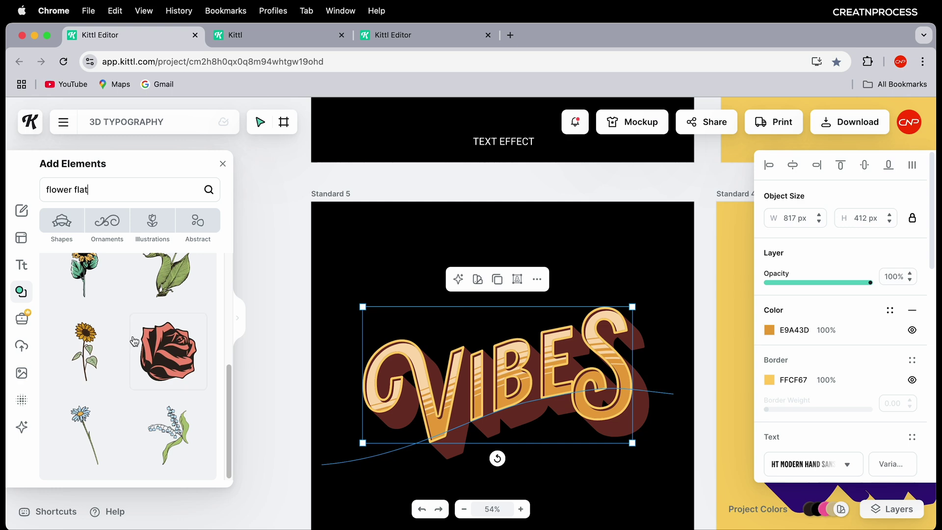
pyautogui.scroll(-3, 135, 344)
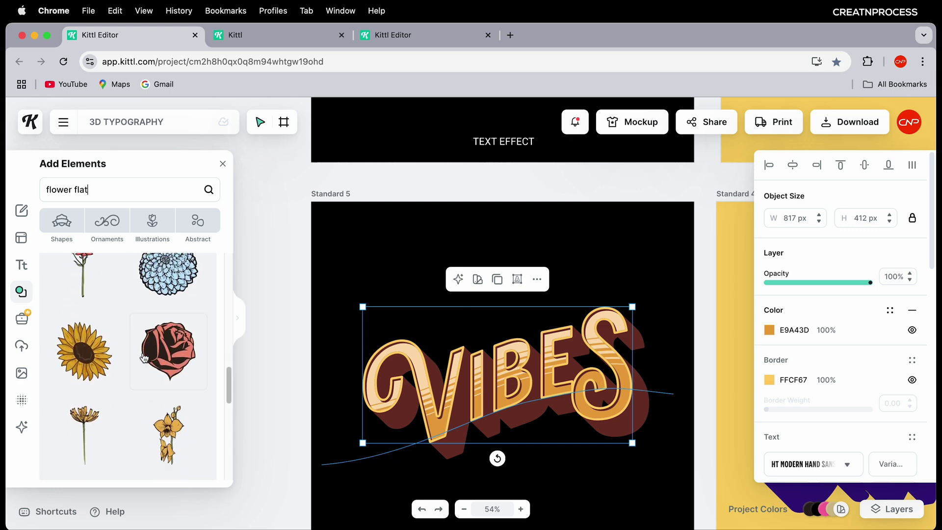
pyautogui.scroll(-10, 147, 353)
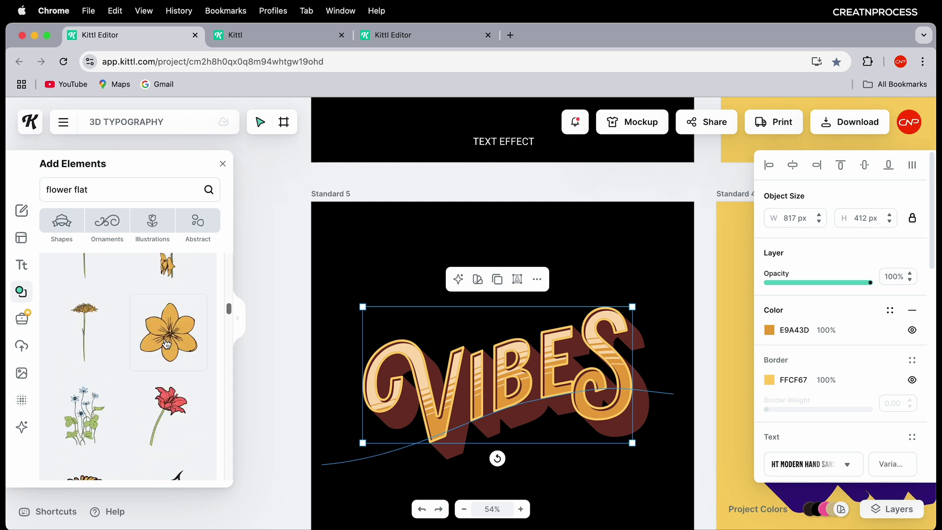
pyautogui.click(172, 341)
pyautogui.moveTo(476, 333); pyautogui.dragTo(430, 317)
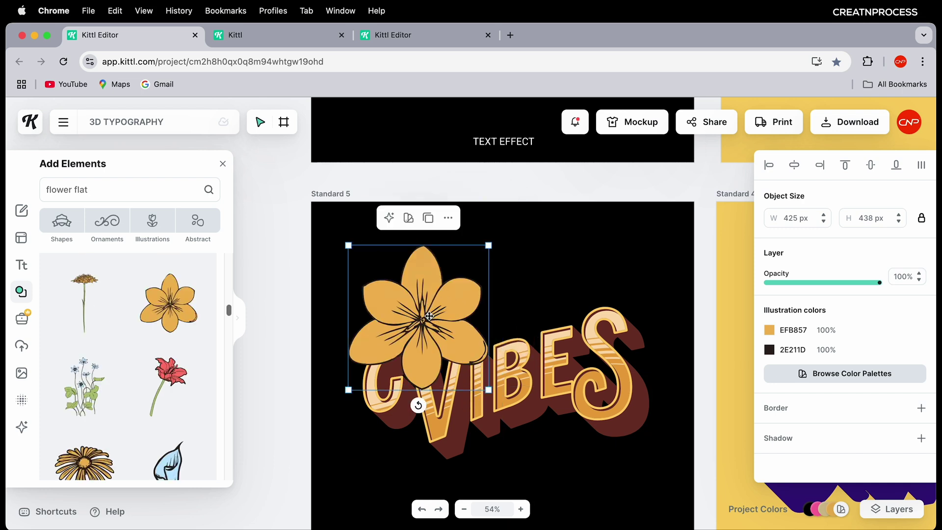
# Open Kittl Copilot for the orange flower and pick the salmon flower with black outlines from its suggested elements
pyautogui.click(389, 219)
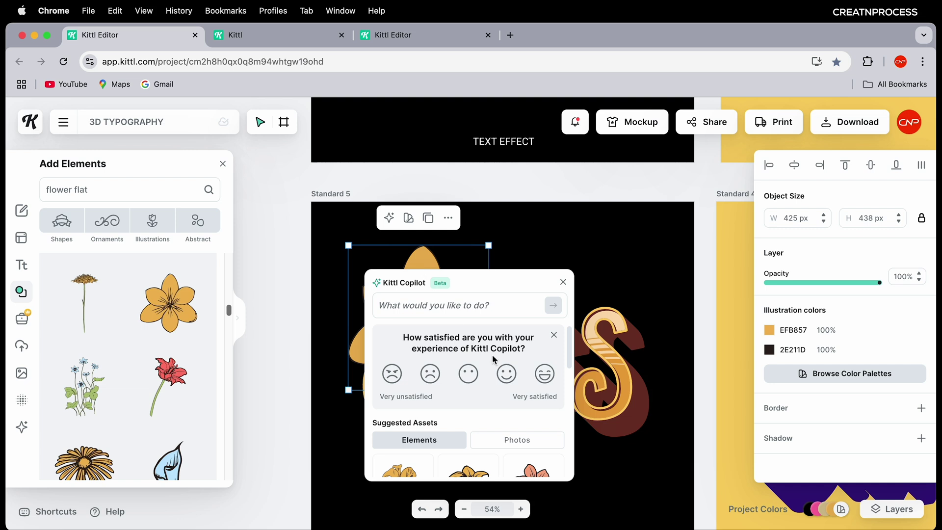
pyautogui.click(501, 377)
pyautogui.scroll(-3, 452, 385)
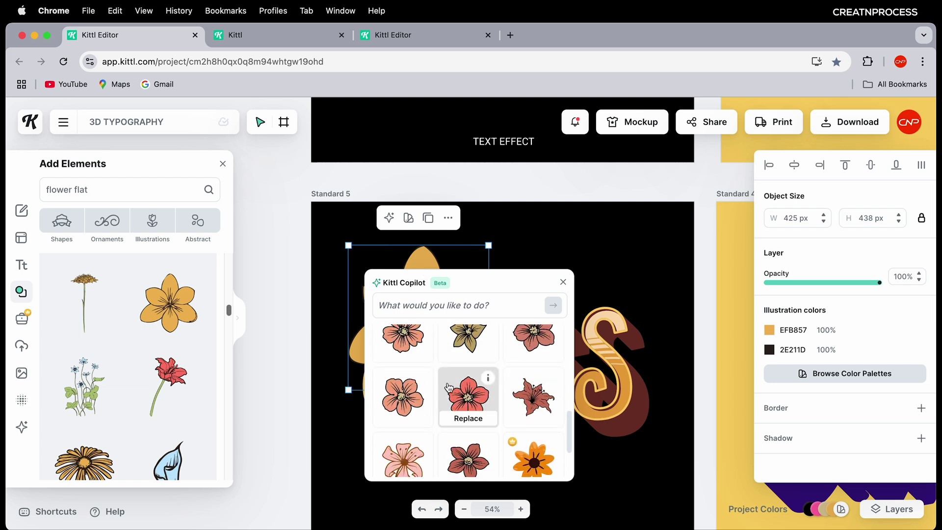
pyautogui.scroll(-2, 442, 388)
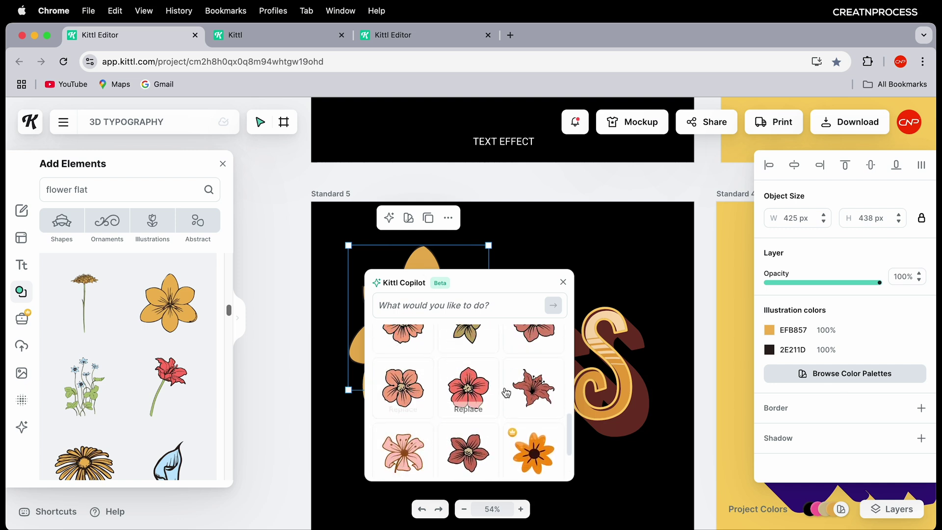
pyautogui.scroll(1, 491, 390)
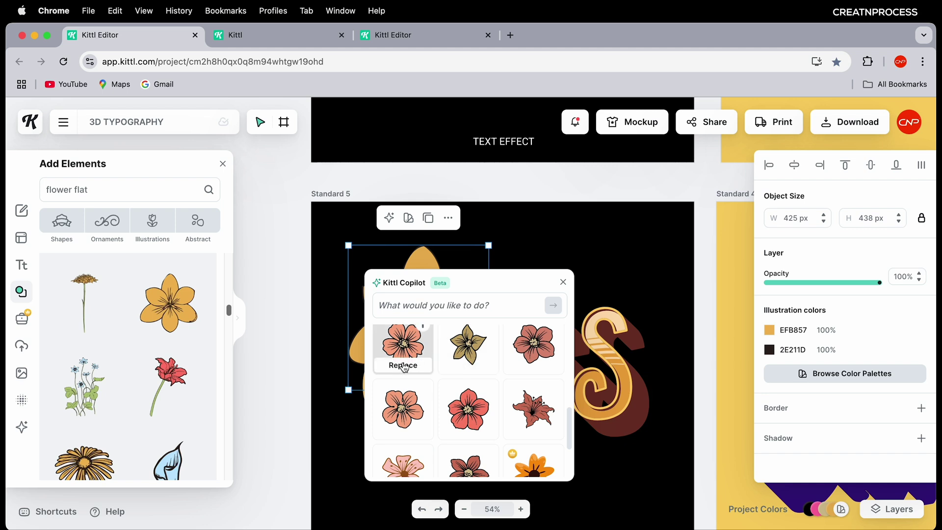
pyautogui.scroll(1, 433, 363)
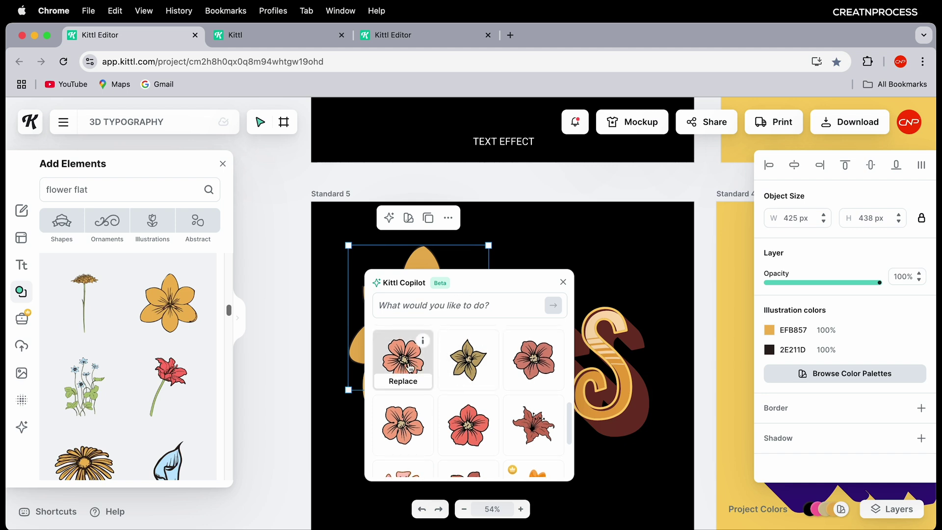
pyautogui.click(403, 381)
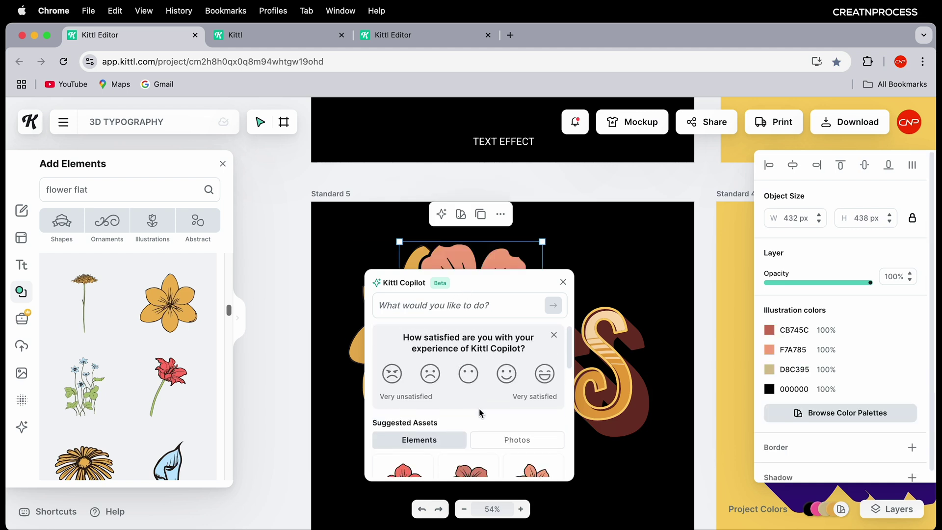
# Add the pale pink flower with brown outlines and another salmon flower with black outlines from the Copilot suggestions
pyautogui.scroll(-5, 480, 413)
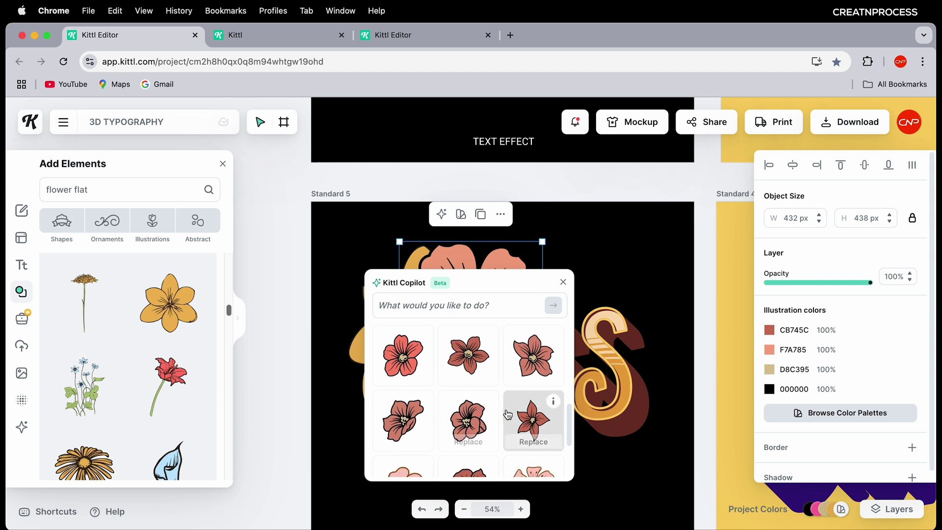
pyautogui.click(509, 416)
pyautogui.scroll(-5, 494, 406)
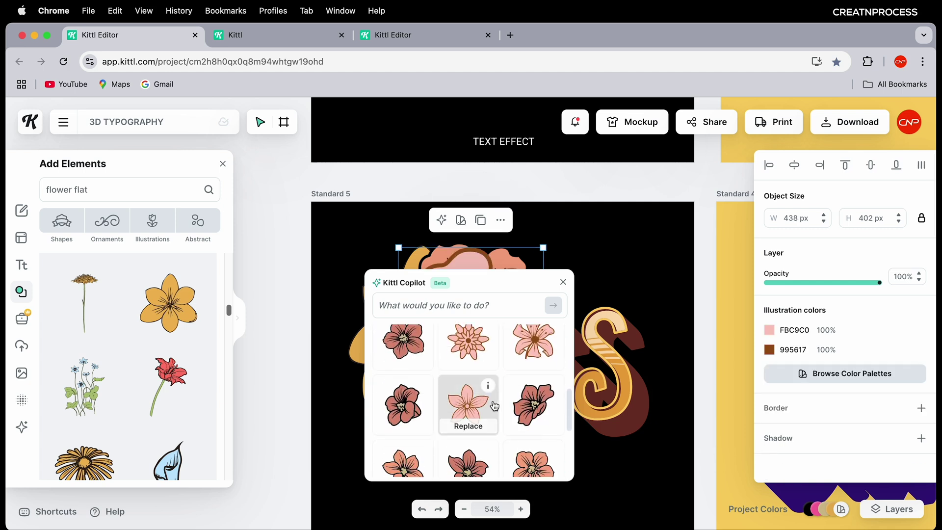
pyautogui.scroll(2, 474, 373)
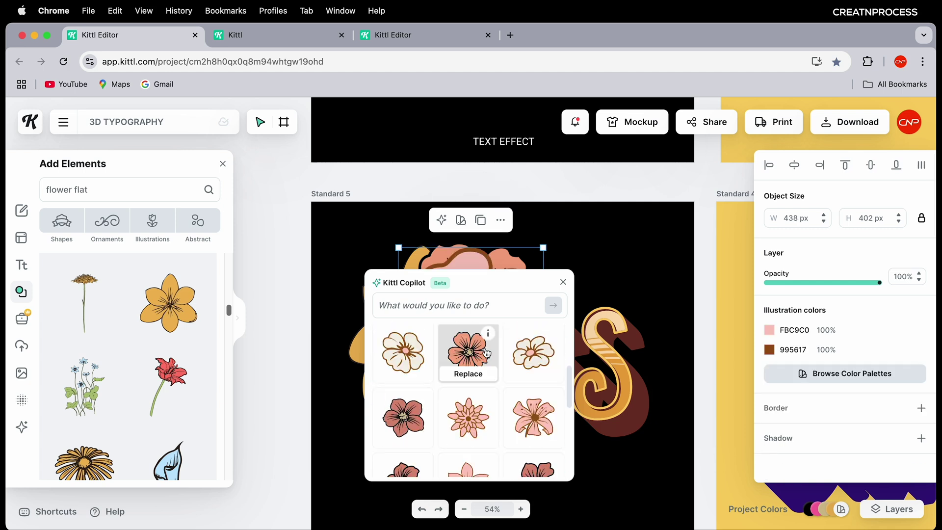
pyautogui.click(486, 352)
pyautogui.click(631, 263)
pyautogui.click(563, 282)
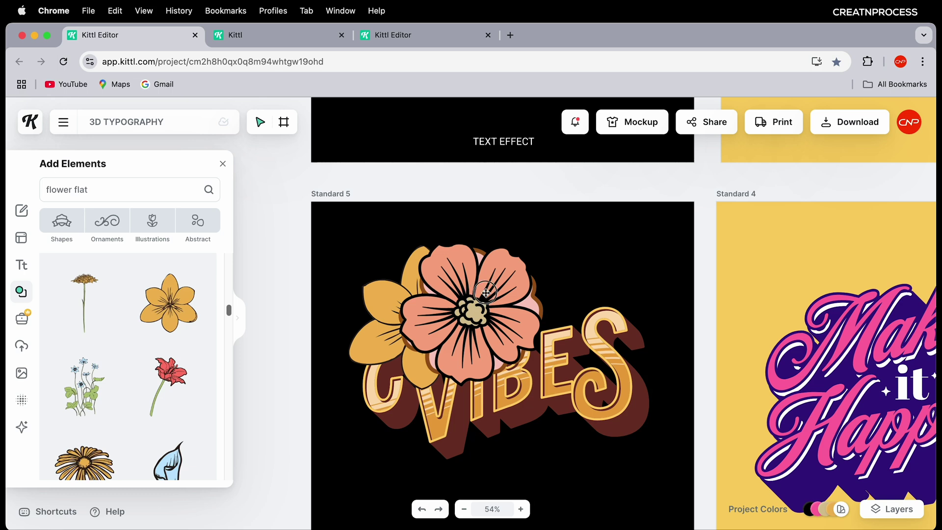
# Spread out the stacked flowers, salmon above the S and pale pink below the lettering, and delete the extra flower
pyautogui.moveTo(486, 293); pyautogui.dragTo(629, 235)
pyautogui.moveTo(495, 314); pyautogui.dragTo(563, 458)
pyautogui.moveTo(481, 338); pyautogui.dragTo(417, 418)
pyautogui.press('Delete')
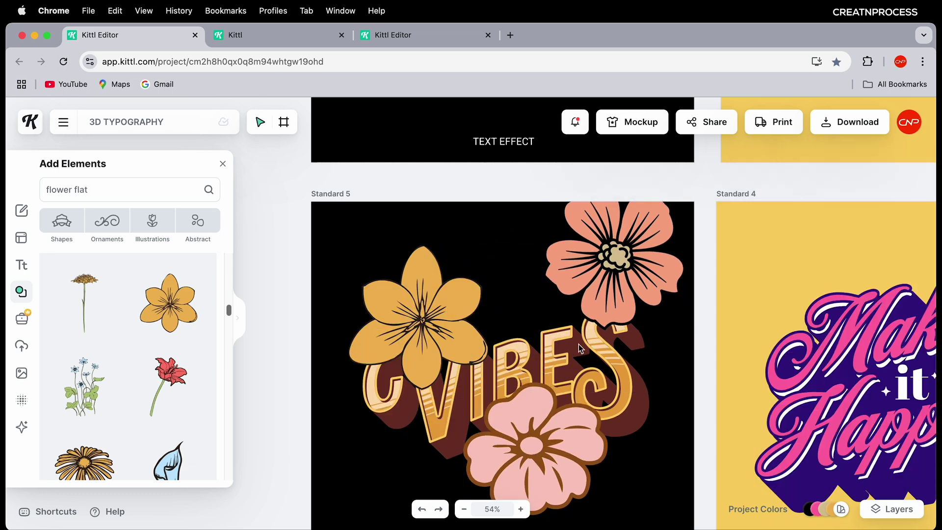
# Add the bright pink flower with a dark center from the salmon flower's Copilot suggestions and place it below the V
pyautogui.moveTo(607, 259); pyautogui.dragTo(545, 290)
pyautogui.click(524, 190)
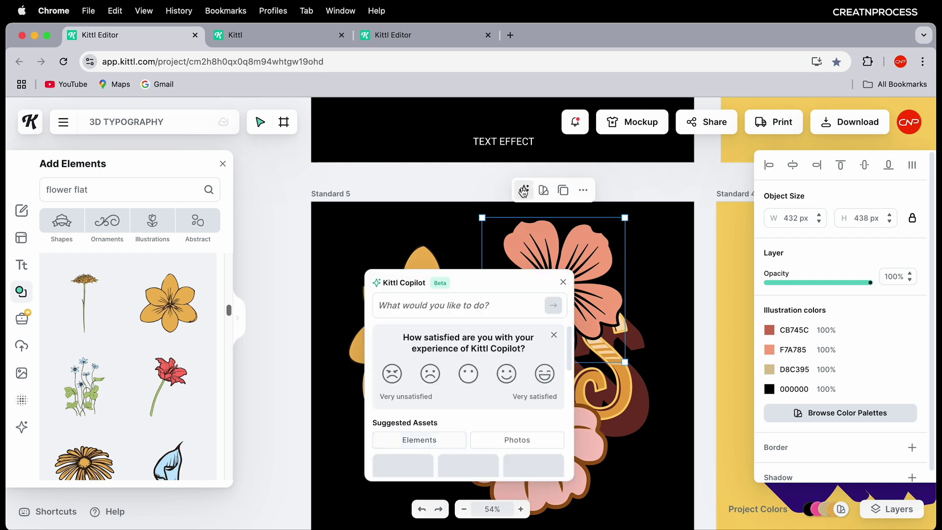
pyautogui.click(420, 441)
pyautogui.scroll(-2, 470, 377)
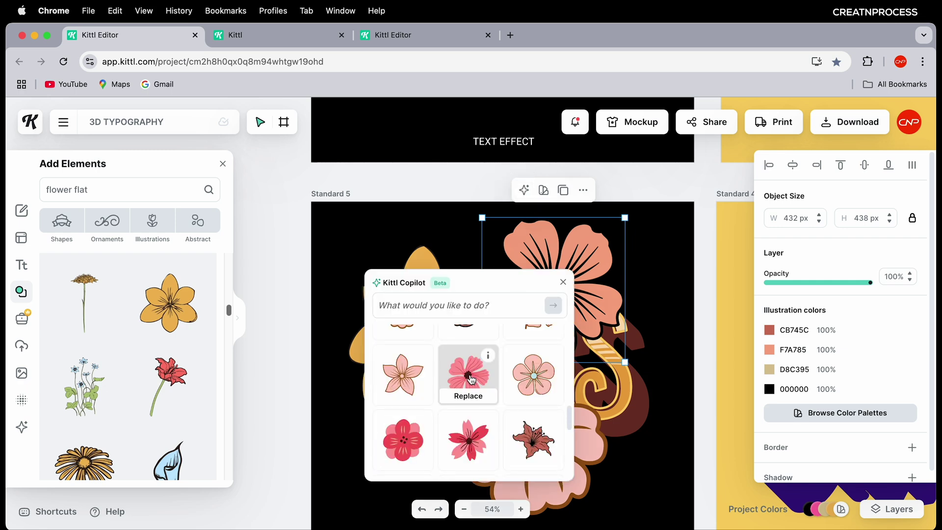
pyautogui.click(468, 395)
pyautogui.click(563, 282)
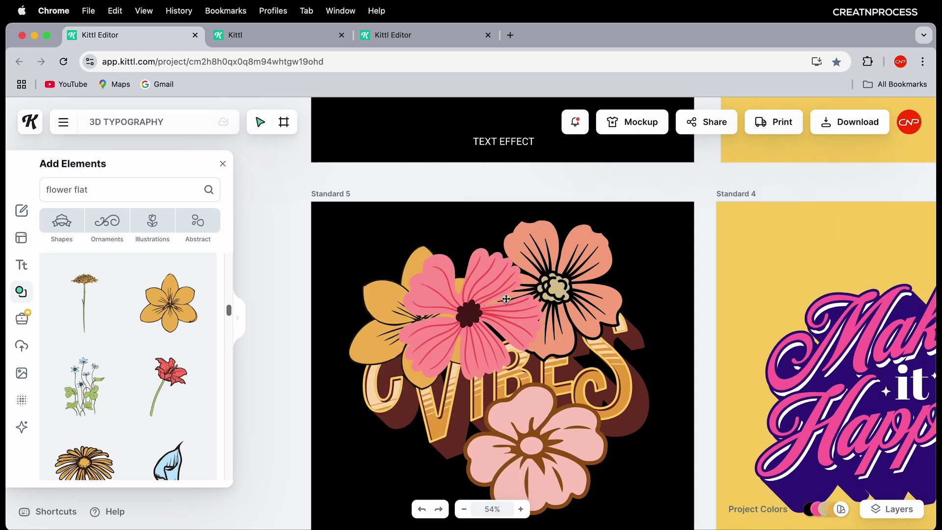
pyautogui.moveTo(506, 299); pyautogui.dragTo(402, 441)
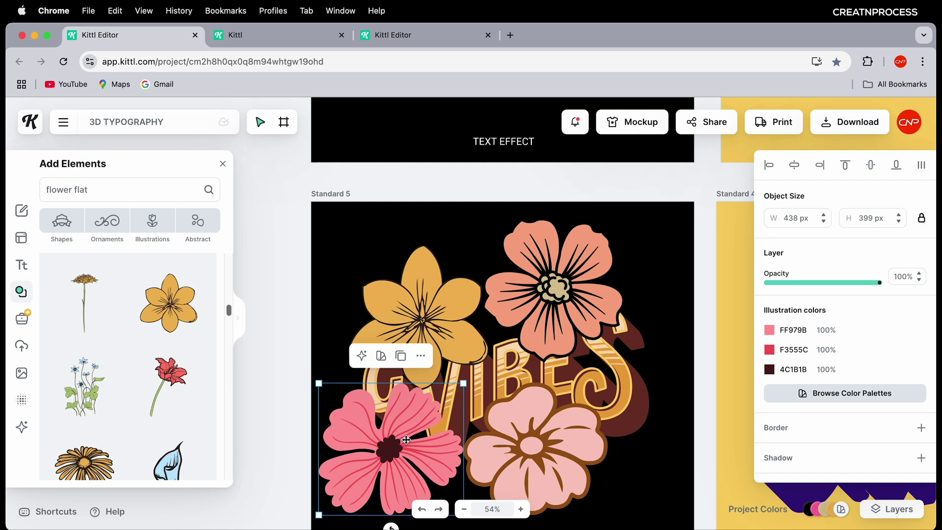
# Shrink the orange flower and the salmon flower, the latter to about 98 px wide, and move the bright pink flower above the V
pyautogui.moveTo(454, 322); pyautogui.dragTo(416, 286)
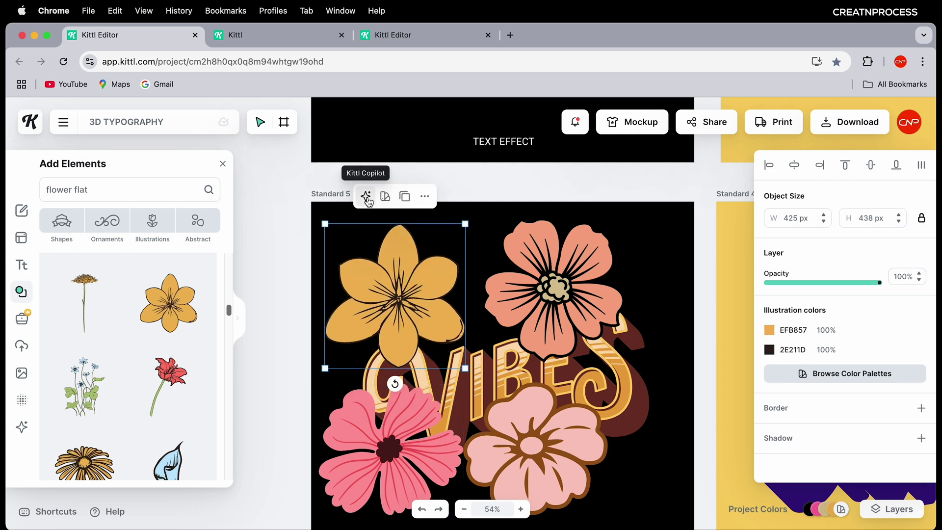
pyautogui.moveTo(596, 244); pyautogui.dragTo(623, 282)
pyautogui.moveTo(657, 253); pyautogui.dragTo(543, 343)
pyautogui.moveTo(442, 314); pyautogui.dragTo(476, 348)
pyautogui.moveTo(511, 260); pyautogui.dragTo(411, 388)
pyautogui.moveTo(393, 454); pyautogui.dragTo(437, 338)
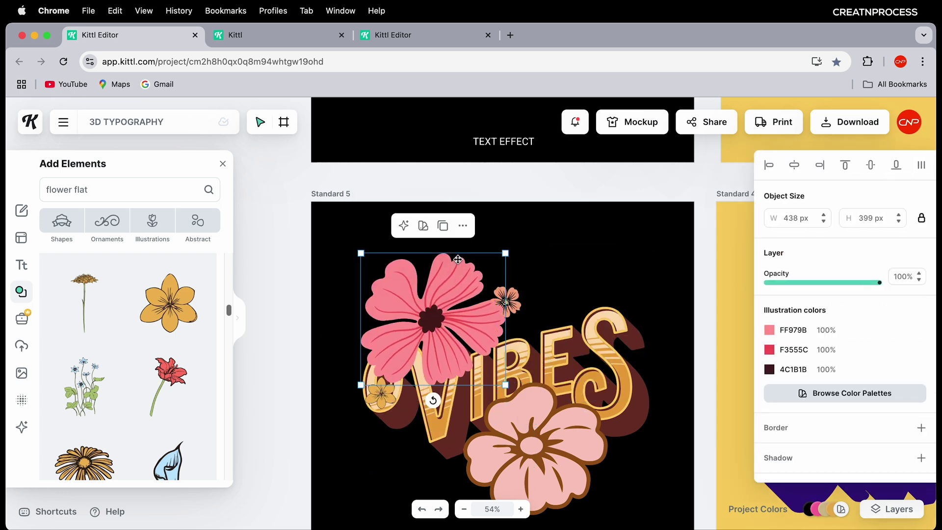
# Shrink the bright pink flower to about 87 px wide and the pale pink flower to about 82 px wide, above the lettering
pyautogui.moveTo(509, 251); pyautogui.dragTo(434, 289)
pyautogui.moveTo(533, 446); pyautogui.dragTo(594, 282)
pyautogui.moveTo(667, 214); pyautogui.dragTo(388, 308)
# Arrange the small flowers around "Vibes": orange and pale pink below it, salmon over the I, and bright pink above the B
pyautogui.click(380, 393)
pyautogui.moveTo(380, 392); pyautogui.dragTo(480, 436)
pyautogui.moveTo(445, 304); pyautogui.dragTo(491, 339)
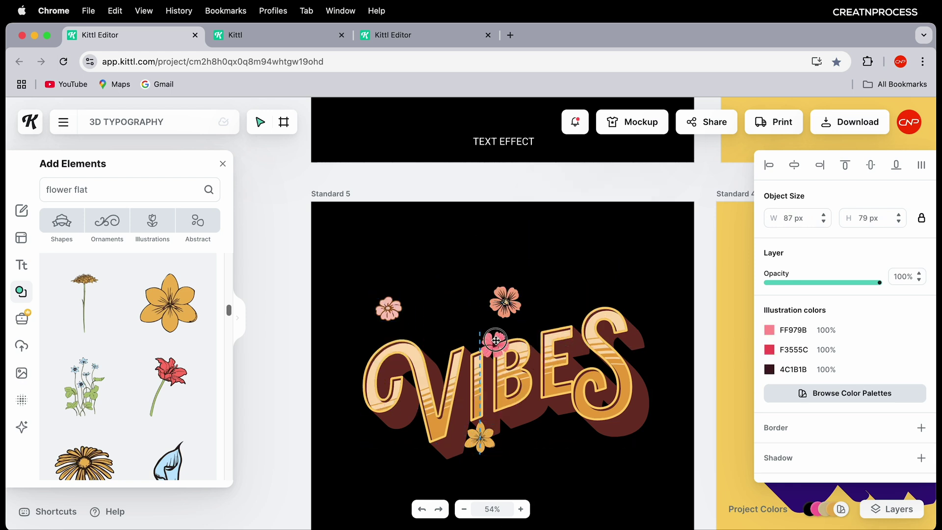
pyautogui.moveTo(505, 302); pyautogui.dragTo(529, 310)
pyautogui.moveTo(394, 311); pyautogui.dragTo(550, 427)
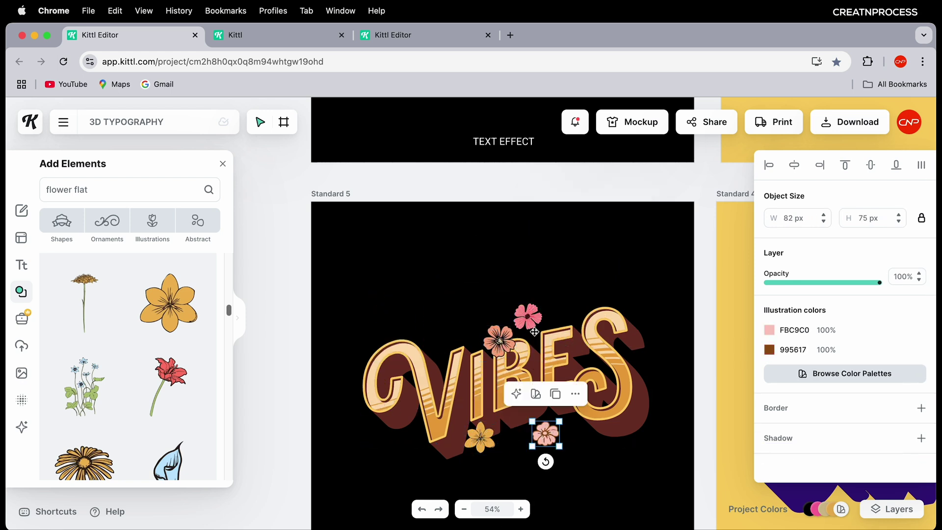
# Following the finished design, reduce the bright pink flower to about 79 px wide and enlarge the orange one to about 118 px
pyautogui.click(503, 338)
pyautogui.click(528, 316)
pyautogui.click(545, 323)
pyautogui.scroll(3, 544, 323)
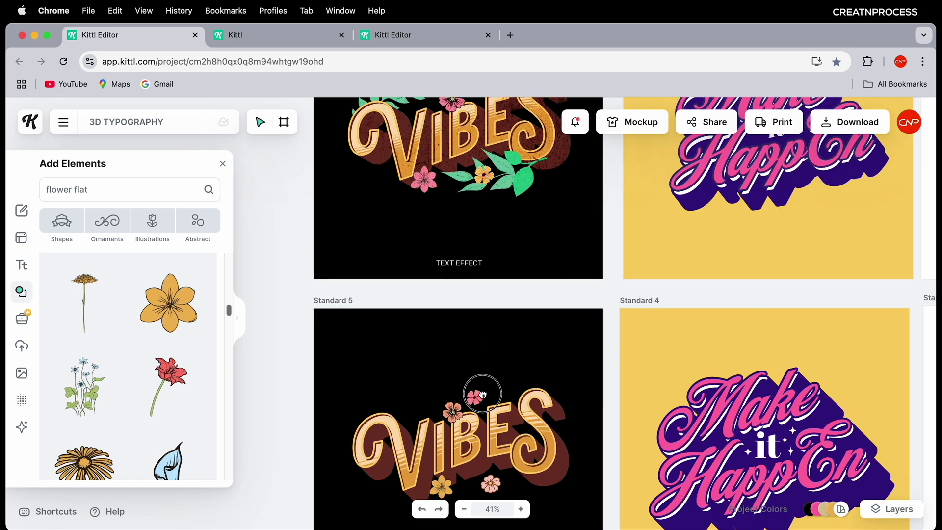
pyautogui.scroll(-3, 540, 323)
pyautogui.click(491, 350)
pyautogui.scroll(-3, 494, 350)
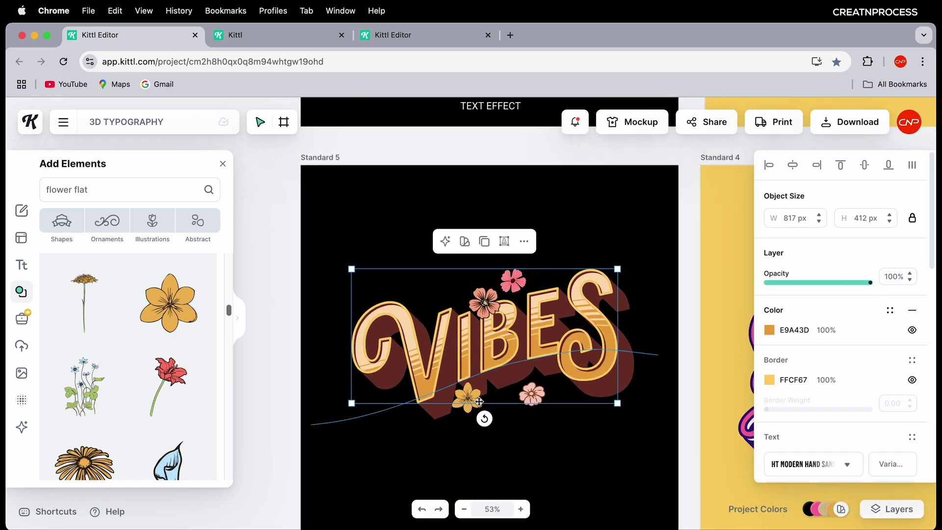
pyautogui.moveTo(468, 399); pyautogui.dragTo(471, 402)
pyautogui.scroll(3, 469, 344)
pyautogui.scroll(-3, 467, 332)
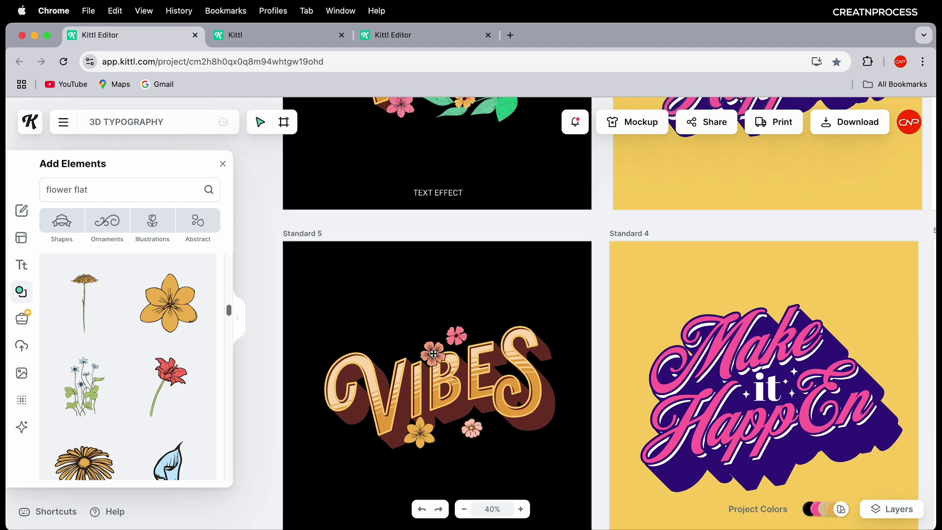
# Recolor the salmon flower's petals with a pink document color and open the petal color of the bright pink flower
pyautogui.click(436, 353)
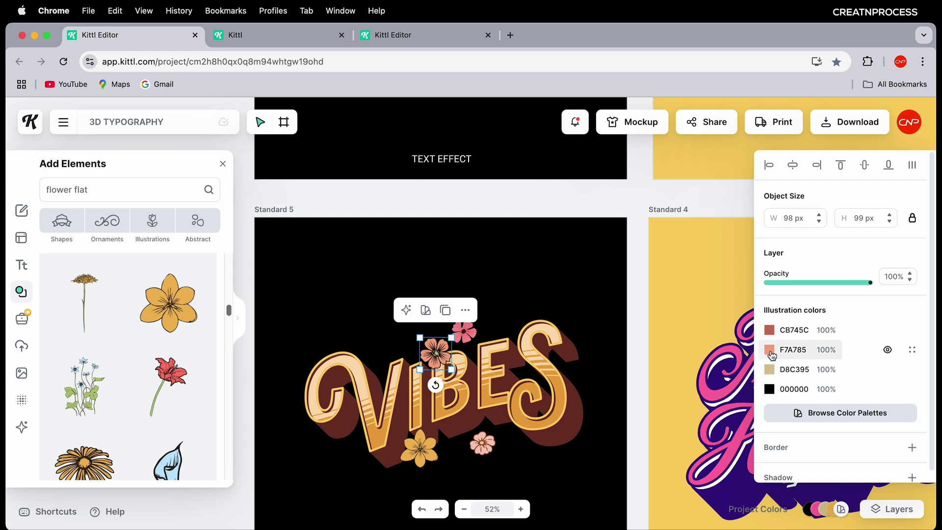
pyautogui.click(770, 349)
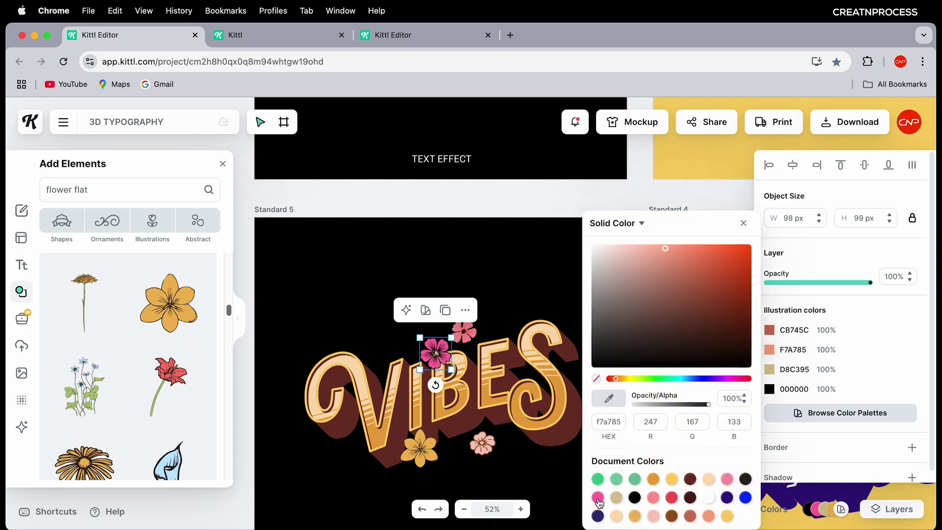
pyautogui.click(728, 481)
pyautogui.click(470, 332)
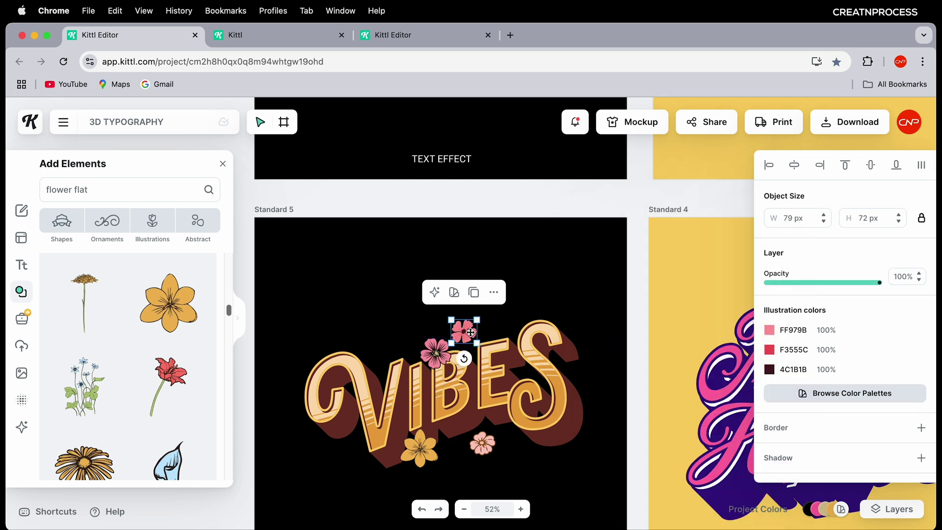
pyautogui.click(769, 330)
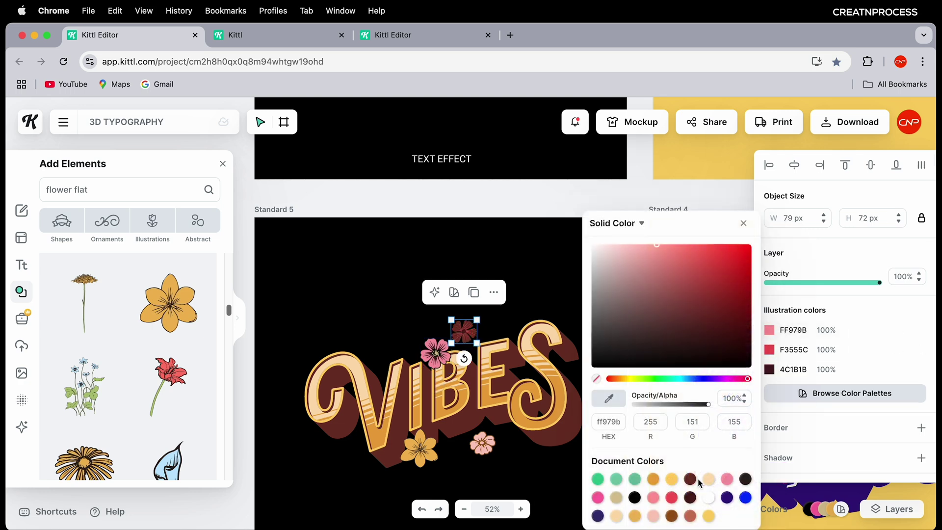
# Recolor the petals of the orange flower below the V to the pink document color FF979B
pyautogui.click(432, 456)
pyautogui.click(770, 330)
pyautogui.click(656, 497)
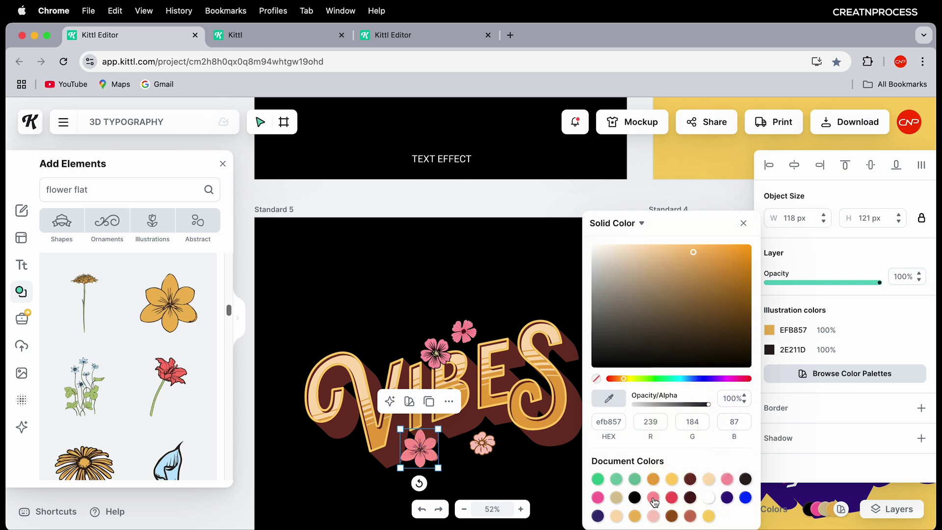
pyautogui.click(654, 498)
pyautogui.click(839, 343)
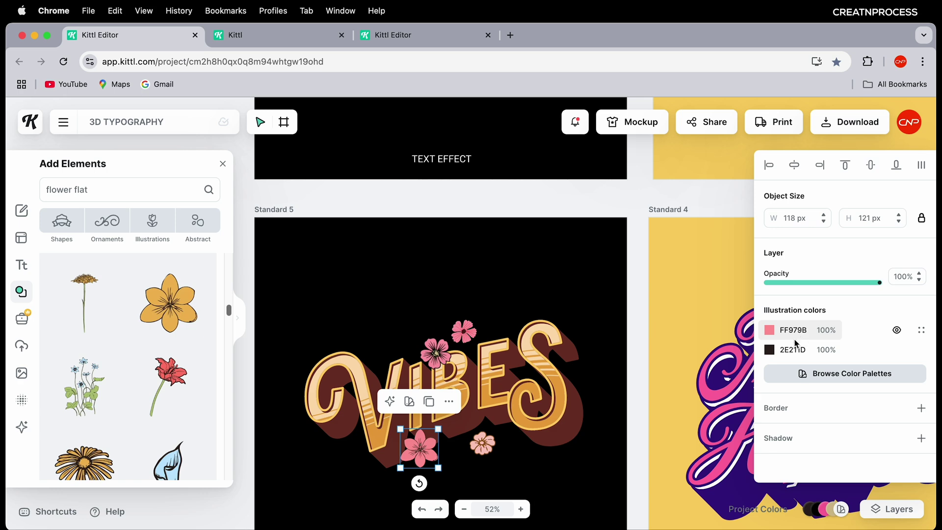
# Recolor the petals of the pale pink flower below the lettering to FF979B
pyautogui.click(486, 441)
pyautogui.click(773, 335)
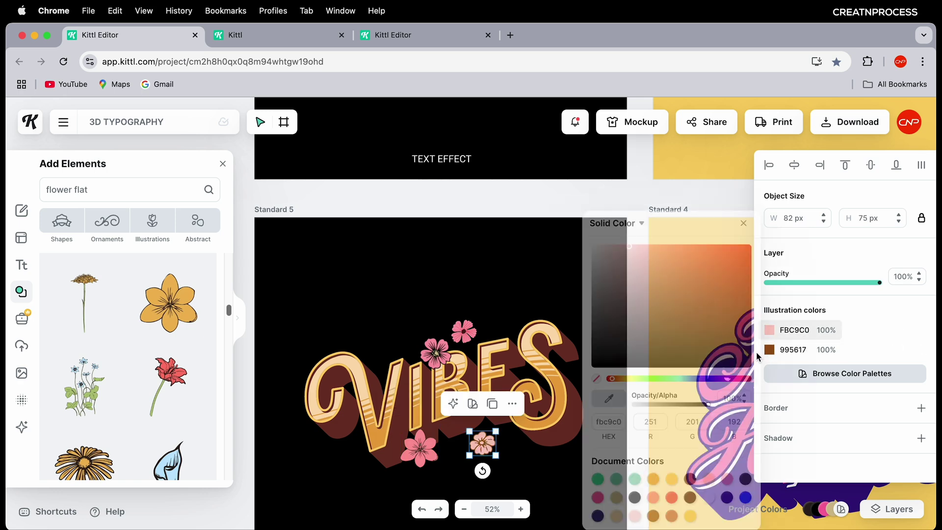
pyautogui.click(549, 298)
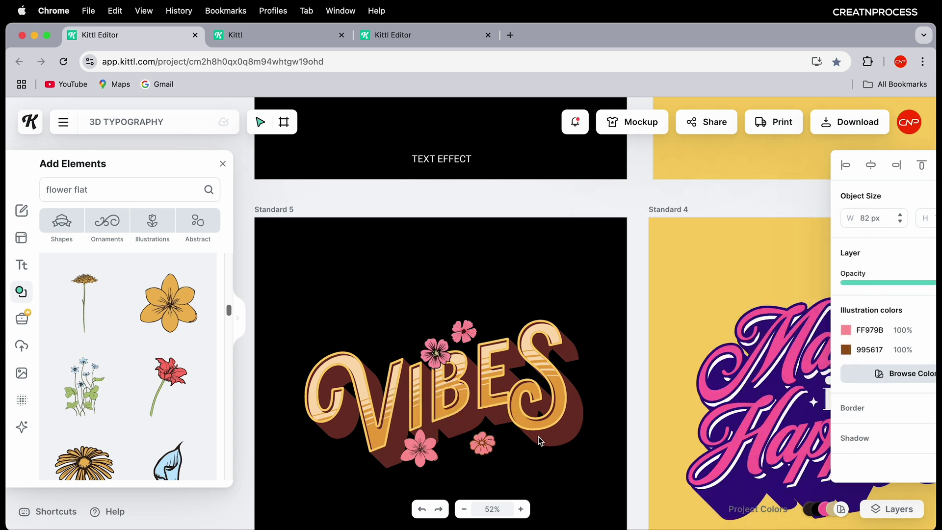
# Change the petals of the brown-outlined flower below the lettering to a yellow document color
pyautogui.scroll(-2, 548, 298)
pyautogui.click(491, 444)
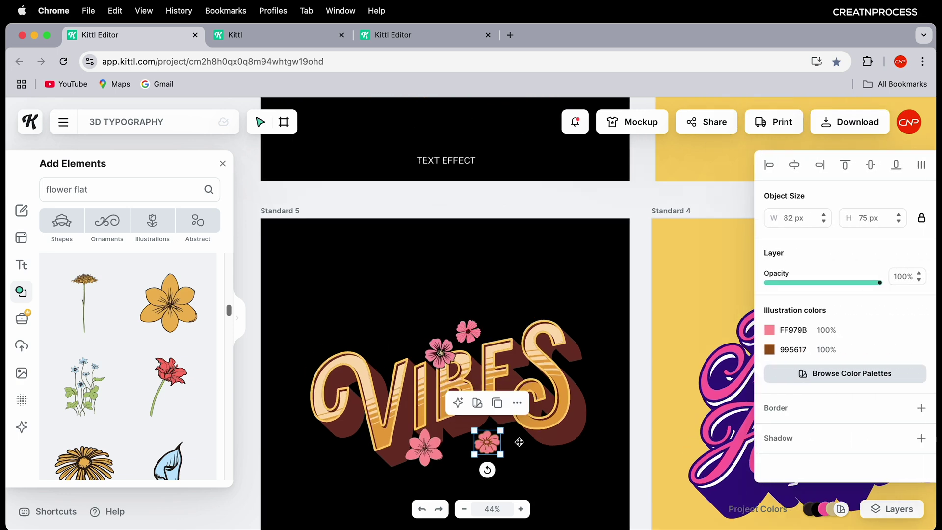
pyautogui.click(780, 333)
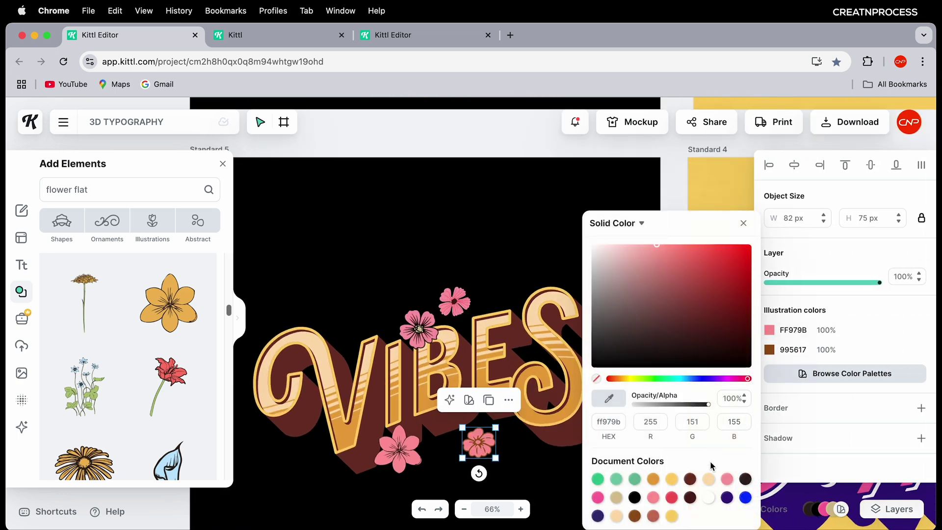
pyautogui.click(521, 473)
pyautogui.scroll(-2, 506, 439)
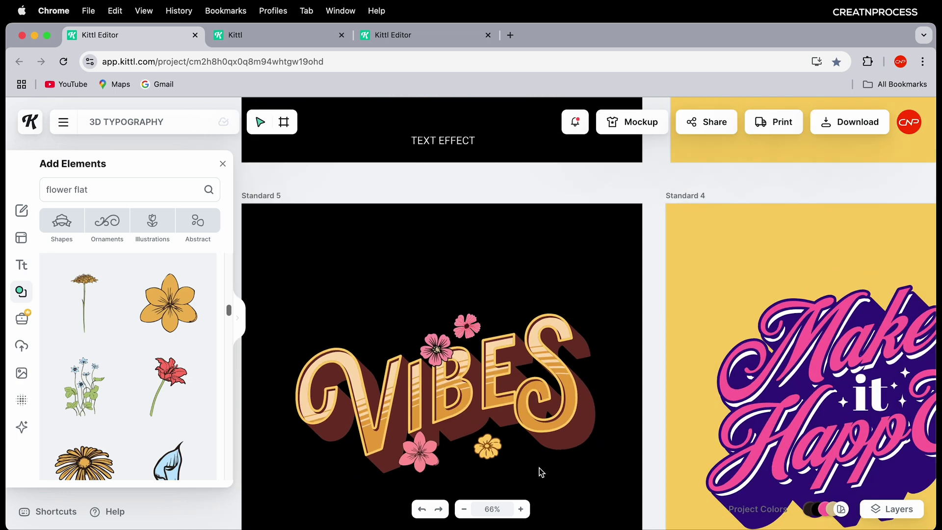
# Find the Fine Florals collection among the illustration elements and show all its items in the expanded library view
pyautogui.scroll(3, 520, 442)
pyautogui.scroll(4, 534, 464)
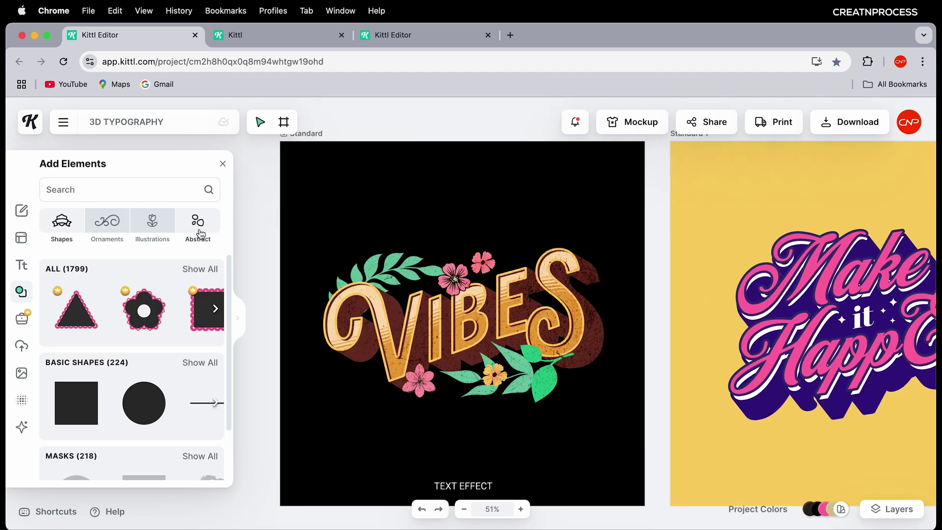
pyautogui.click(153, 223)
pyautogui.scroll(-6, 169, 354)
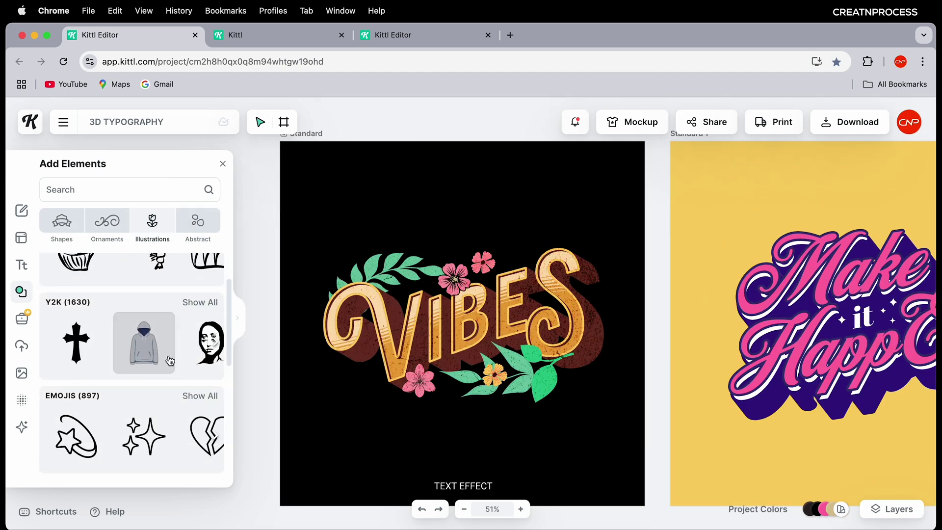
pyautogui.scroll(-15, 143, 368)
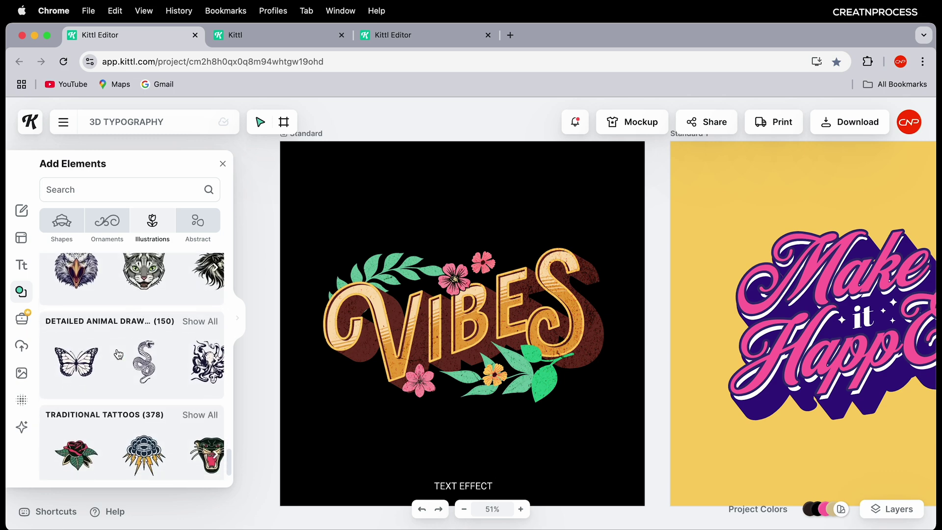
pyautogui.scroll(-6, 108, 355)
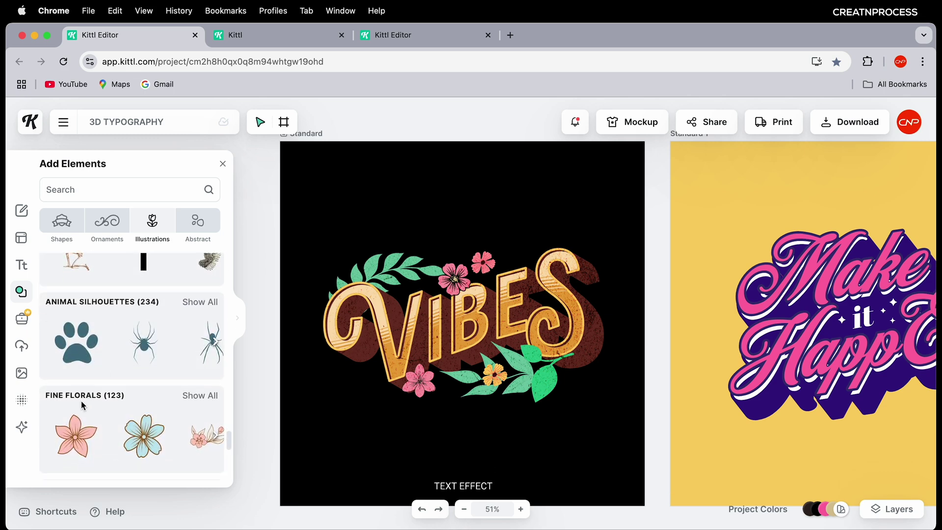
pyautogui.click(190, 297)
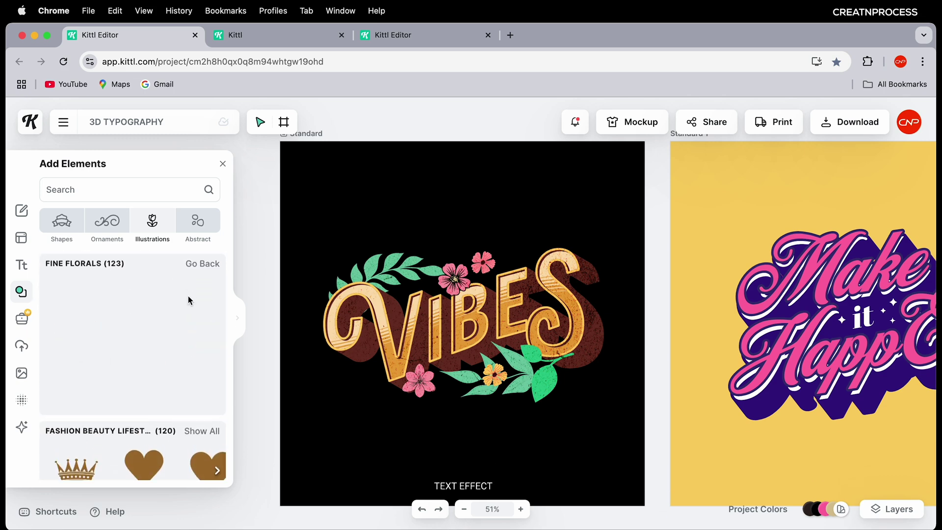
pyautogui.click(238, 341)
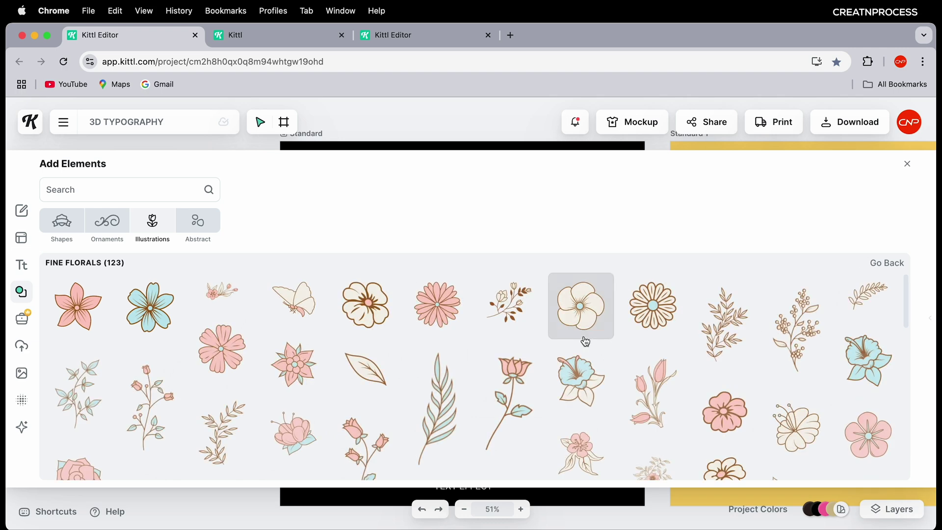
# Add a floral stem illustration from the Fine Florals collection to the design
pyautogui.scroll(-5, 582, 343)
pyautogui.scroll(-3, 575, 409)
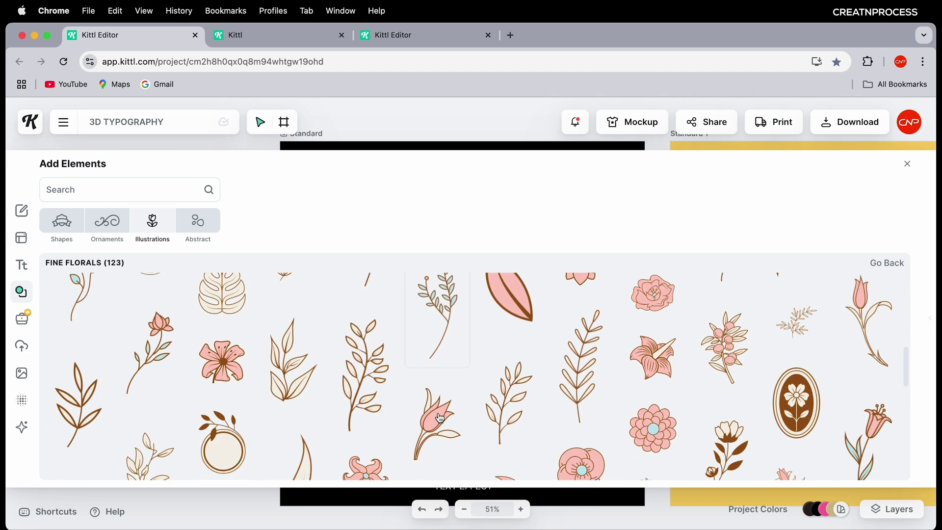
pyautogui.click(454, 406)
pyautogui.scroll(3, 377, 400)
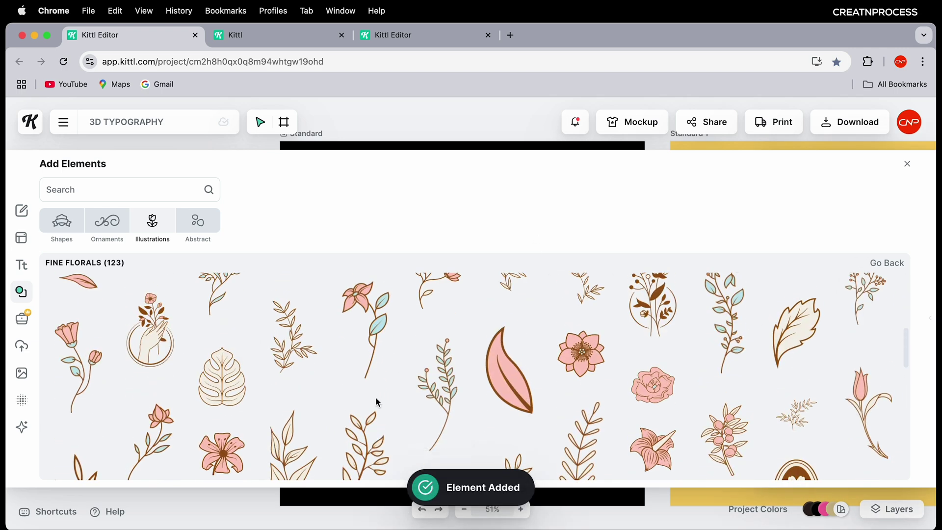
# Add two more leafy illustrations from the Fine Florals collection to the design and close the library
pyautogui.scroll(-4, 581, 393)
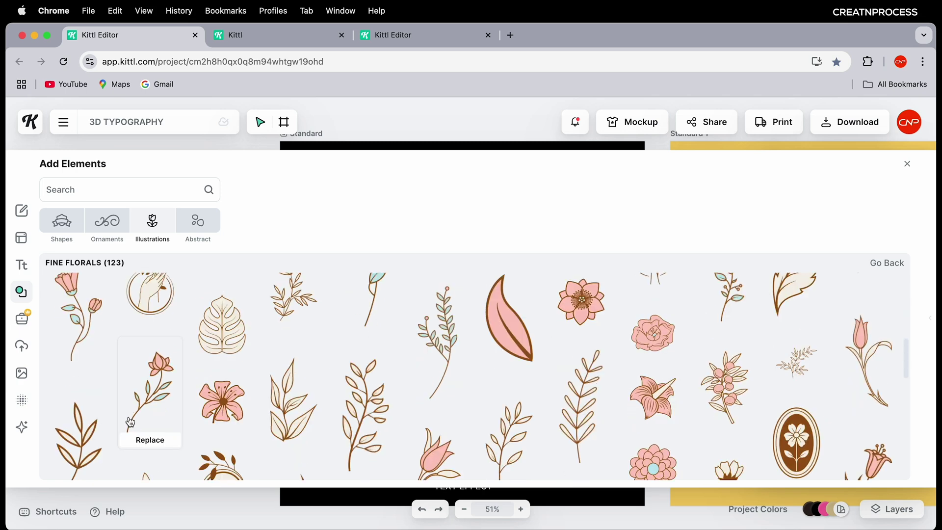
pyautogui.click(290, 400)
pyautogui.click(509, 424)
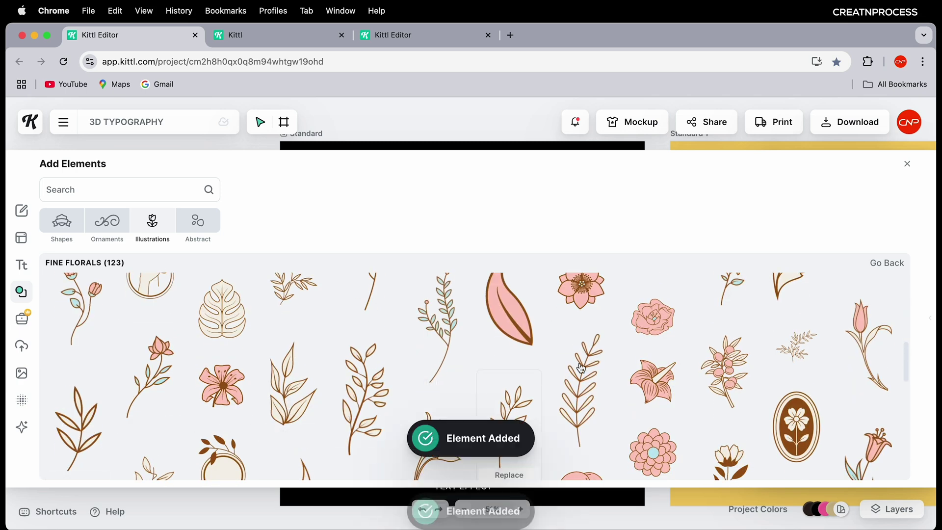
pyautogui.click(903, 167)
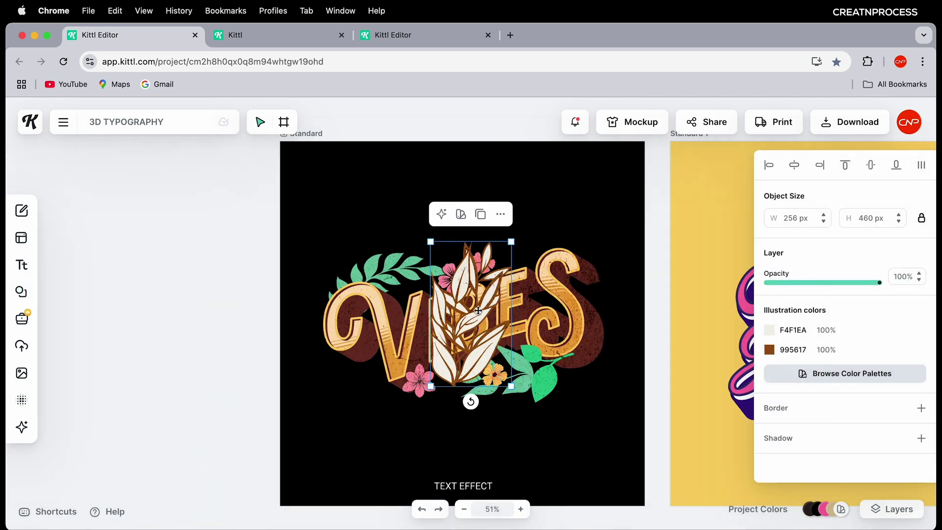
# Move the new leafy illustrations from the finished reference artboard onto the Standard 5 artboard
pyautogui.scroll(-5, 528, 344)
pyautogui.hscroll(4, 528, 344)
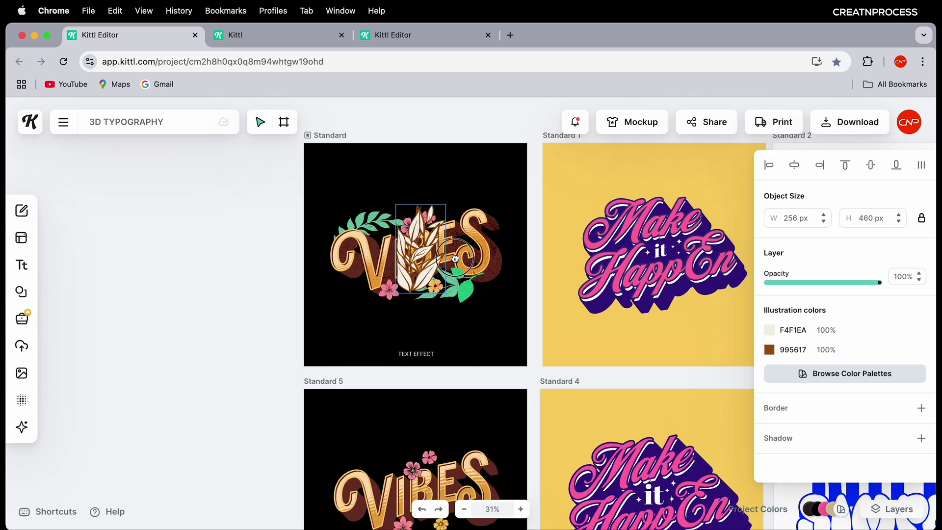
pyautogui.moveTo(387, 214); pyautogui.dragTo(318, 404)
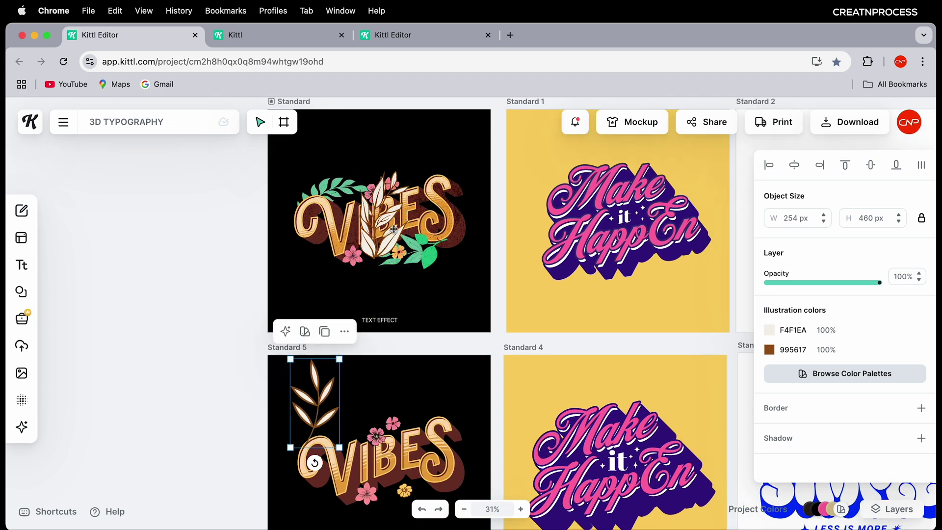
pyautogui.moveTo(393, 235); pyautogui.dragTo(347, 410)
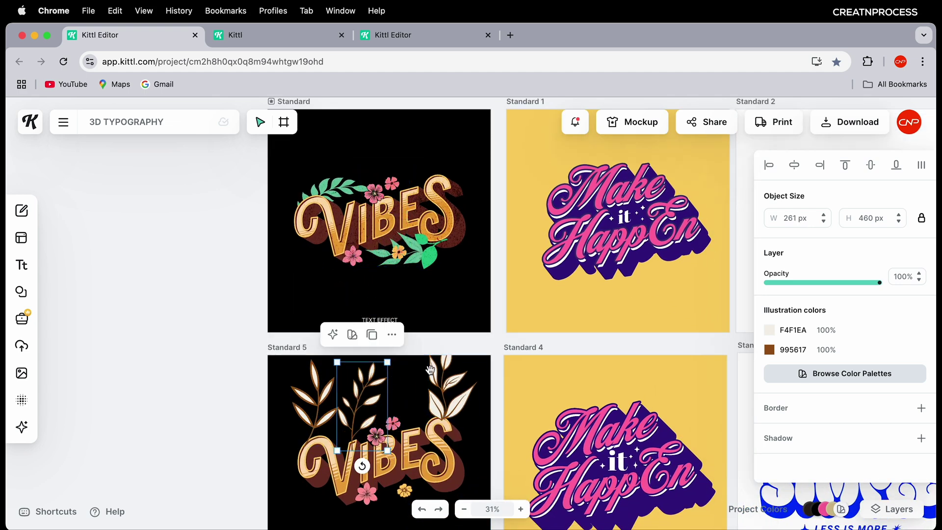
# Rotate the slender leafy sprig diagonally, place it above the V, and send it to the back behind the lettering
pyautogui.scroll(-2, 357, 363)
pyautogui.moveTo(332, 362); pyautogui.dragTo(330, 458)
pyautogui.moveTo(359, 403); pyautogui.dragTo(294, 399)
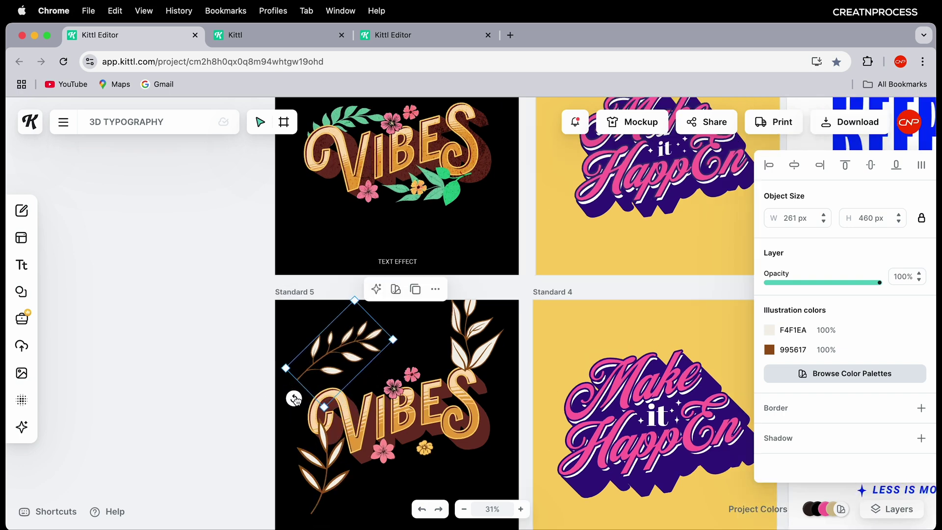
pyautogui.scroll(5, 295, 399)
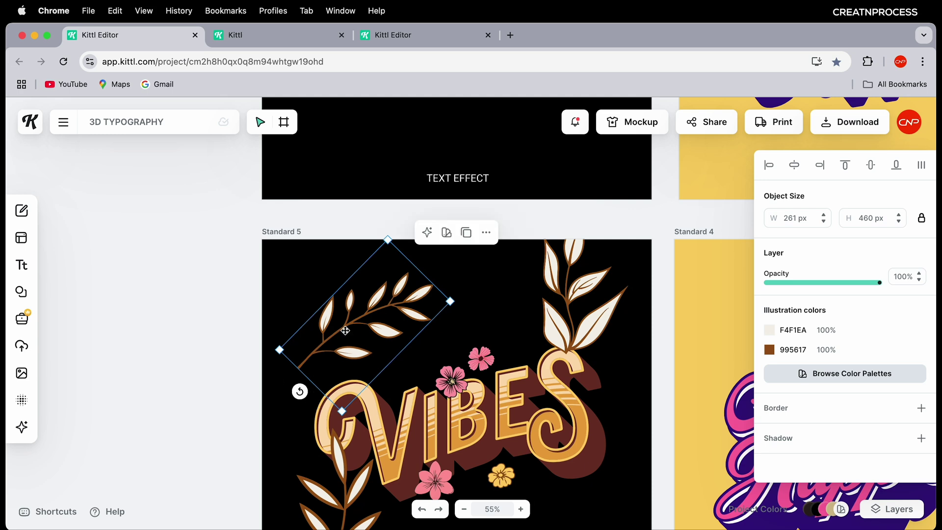
pyautogui.moveTo(346, 331); pyautogui.dragTo(388, 362)
pyautogui.rightClick(372, 376)
pyautogui.click(409, 500)
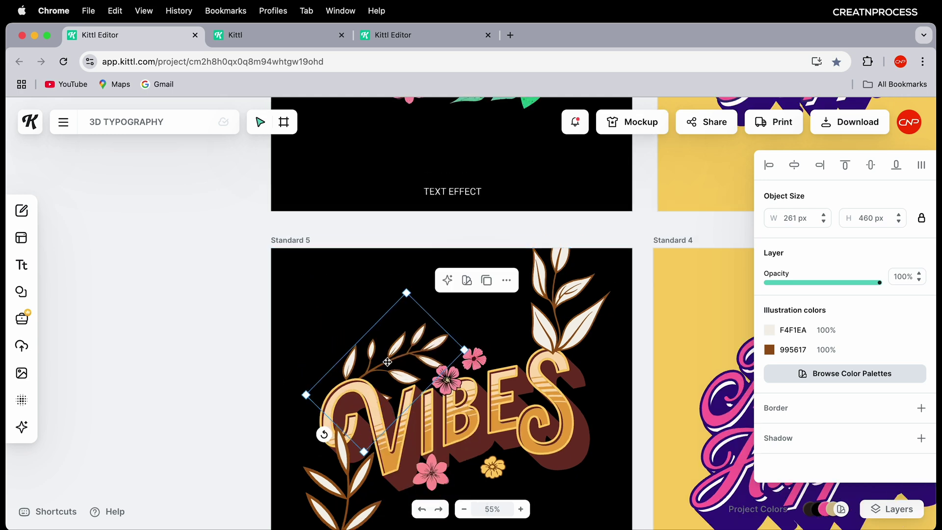
# Rotate the broad-leaved branch nearly horizontal and place it beneath the right half of the lettering around the yellow flower
pyautogui.scroll(-2, 388, 361)
pyautogui.moveTo(319, 373); pyautogui.dragTo(457, 422)
pyautogui.moveTo(463, 495); pyautogui.dragTo(393, 444)
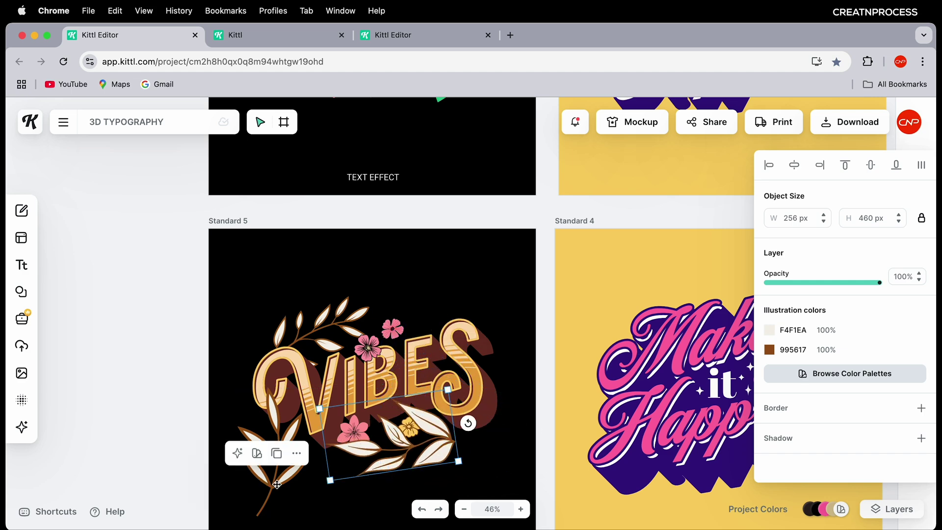
# Delete the leftover leafy sprig and add a similar leafy branch from the Copilot suggestions for the lower branch
pyautogui.moveTo(277, 485); pyautogui.dragTo(482, 349)
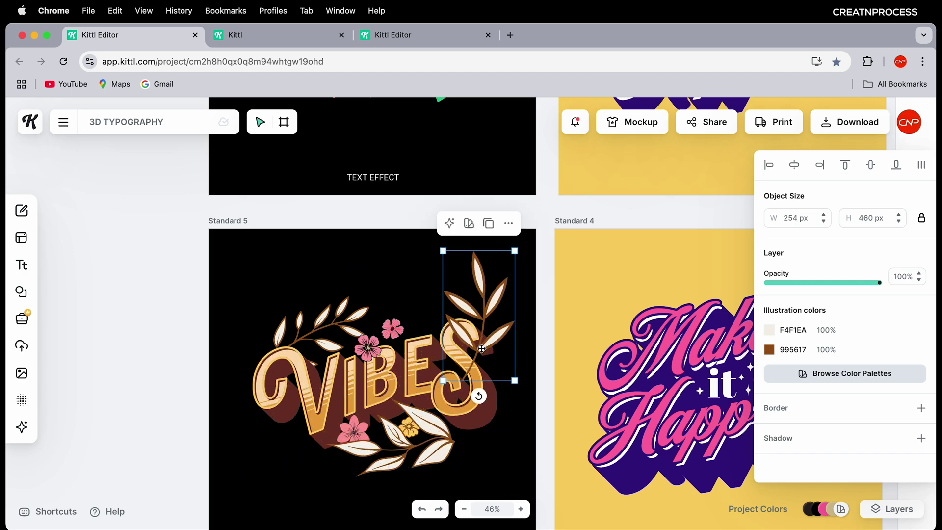
pyautogui.press('BackSpace')
pyautogui.click(430, 439)
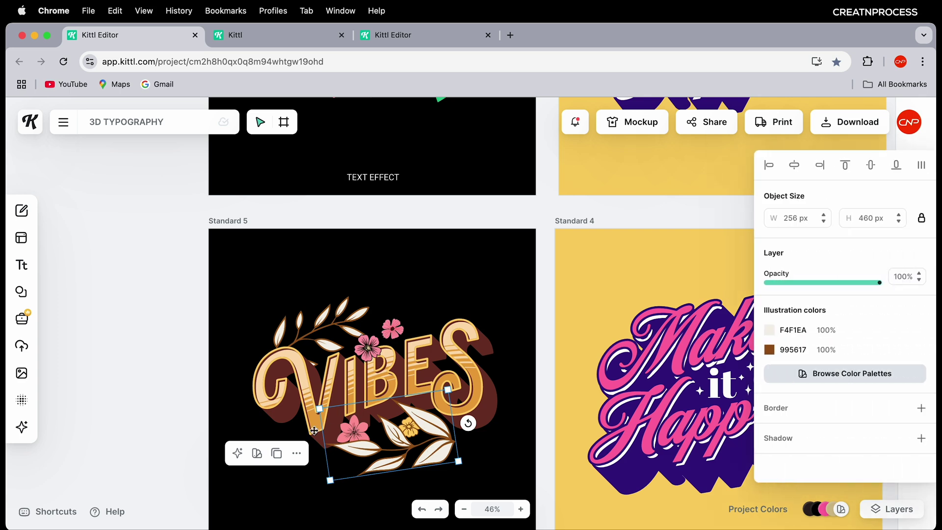
pyautogui.click(238, 453)
pyautogui.scroll(-8, 442, 403)
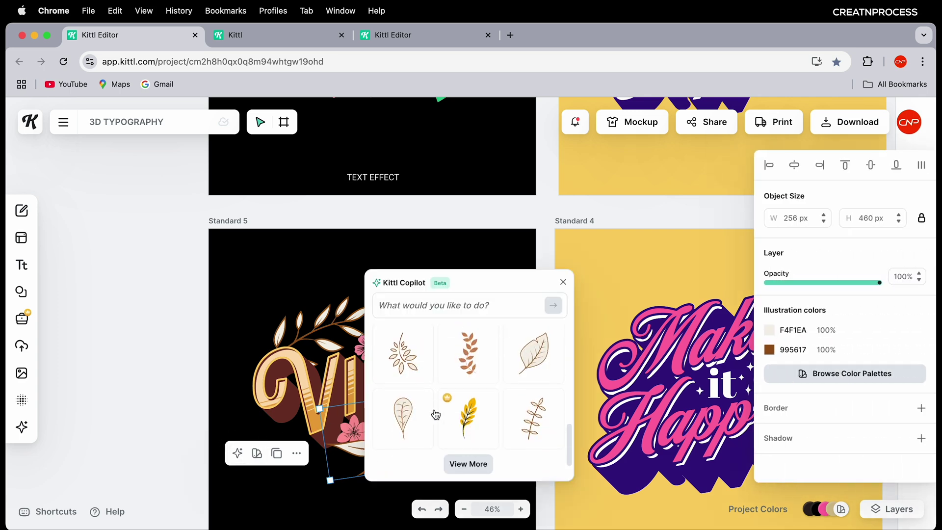
pyautogui.click(476, 409)
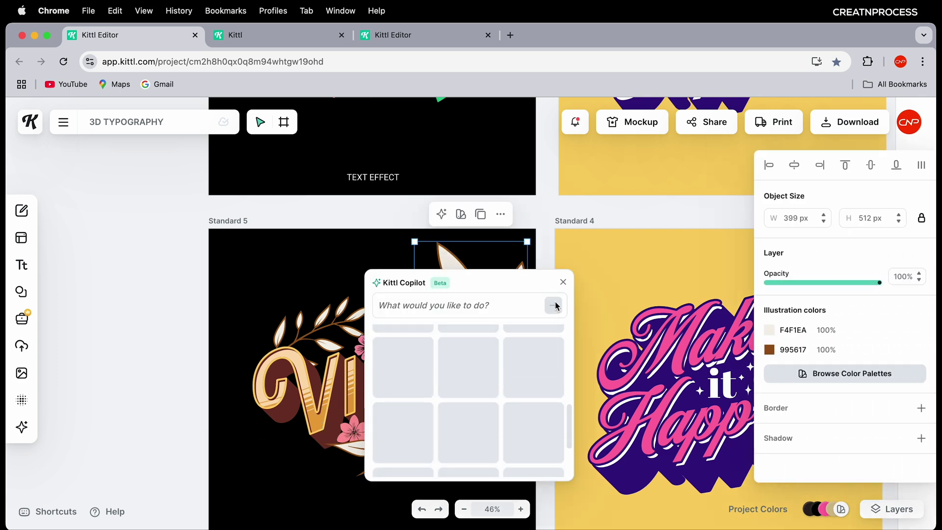
# Shrink the added branch to about 199 by 255 px, place it rotated below the S, and send it to the back
pyautogui.moveTo(477, 408); pyautogui.dragTo(526, 418)
pyautogui.moveTo(546, 385); pyautogui.dragTo(483, 428)
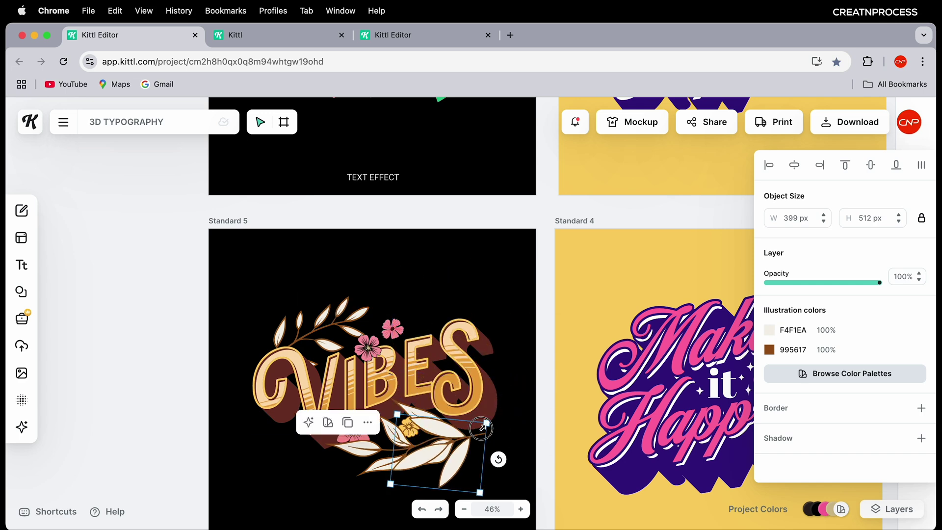
pyautogui.press('Escape')
pyautogui.scroll(2, 475, 447)
pyautogui.rightClick(473, 441)
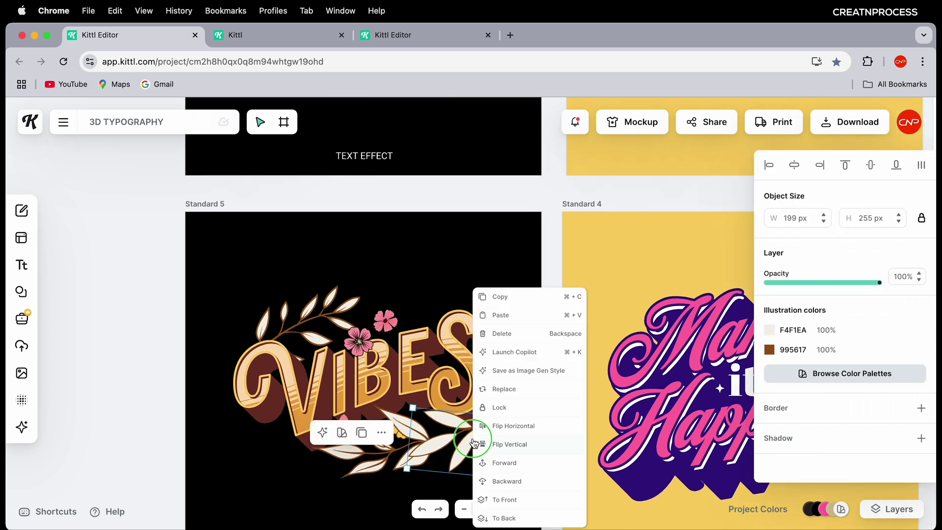
pyautogui.click(515, 520)
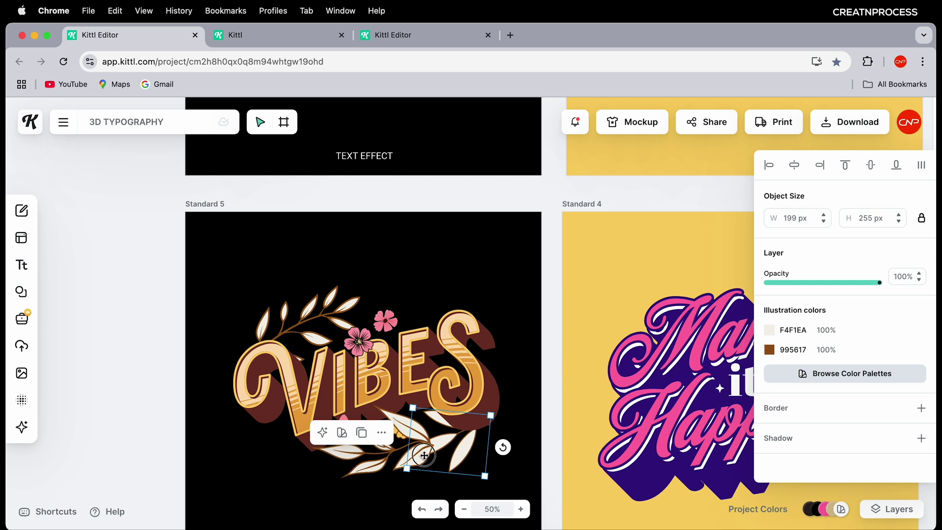
# Resize the lower broad-leaved branch to about 201 by 360 px and move the pink flower below the V away from it
pyautogui.moveTo(424, 456); pyautogui.dragTo(372, 442)
pyautogui.scroll(1, 354, 442)
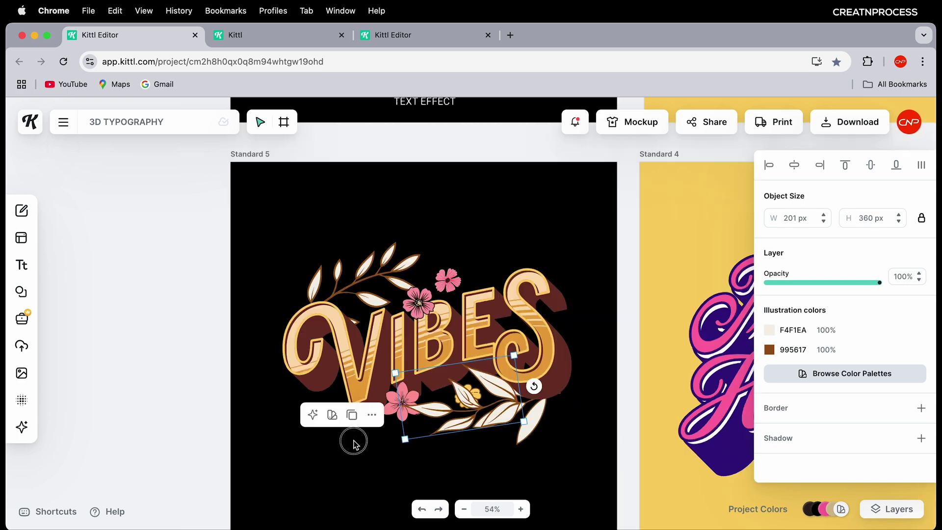
pyautogui.moveTo(402, 404); pyautogui.dragTo(386, 419)
pyautogui.scroll(-2, 388, 423)
pyautogui.scroll(4, 466, 405)
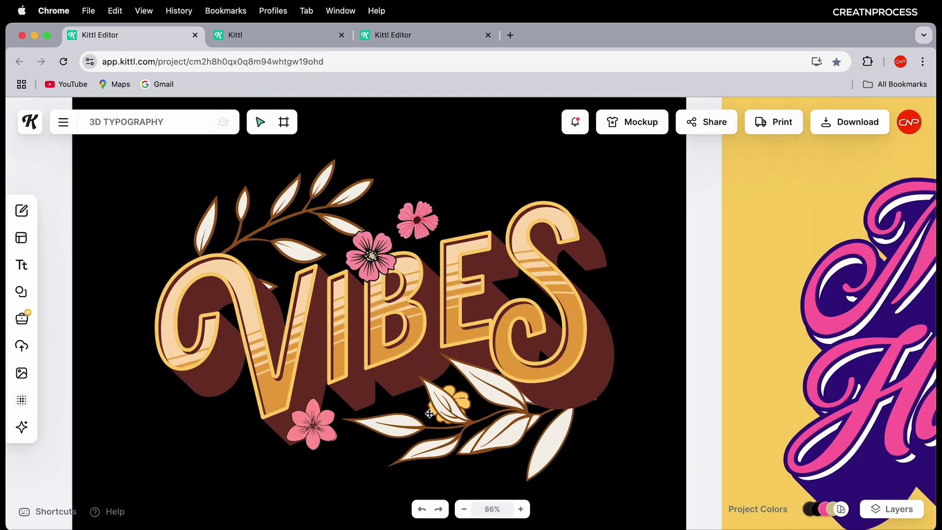
# Move the yellow flower down so it sits on the stem of the lower branch
pyautogui.click(449, 403)
pyautogui.moveTo(448, 404); pyautogui.dragTo(442, 430)
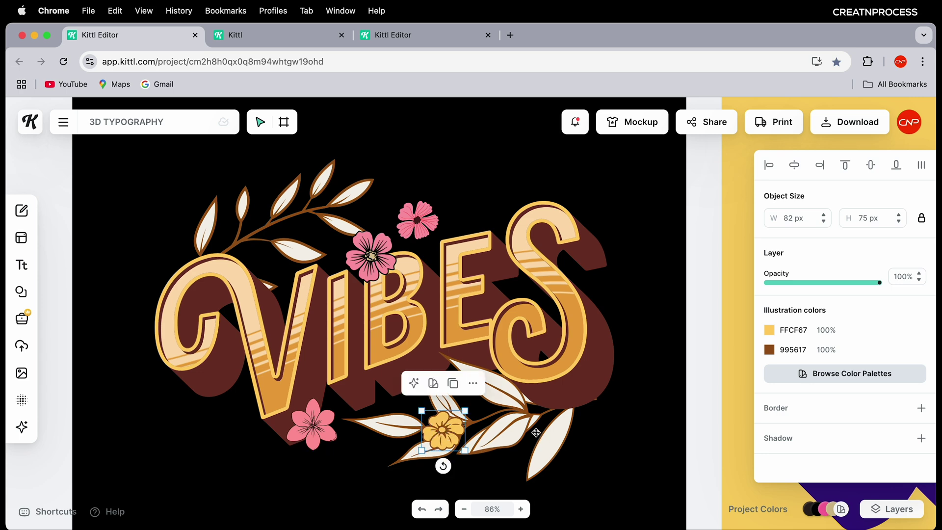
pyautogui.click(528, 427)
# Recolor both the outline and the leaf fill of the sprig above the V to the green 66BE9C
pyautogui.scroll(3, 441, 331)
pyautogui.click(351, 269)
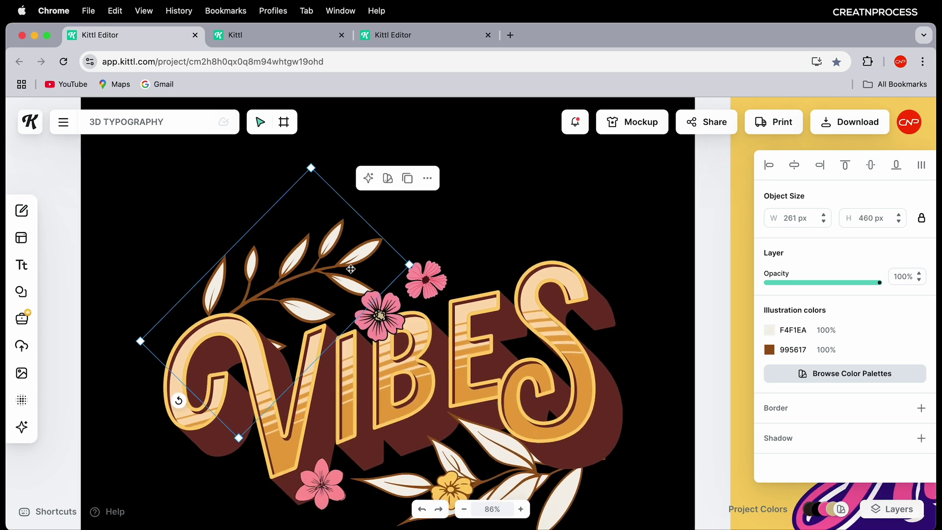
pyautogui.click(769, 350)
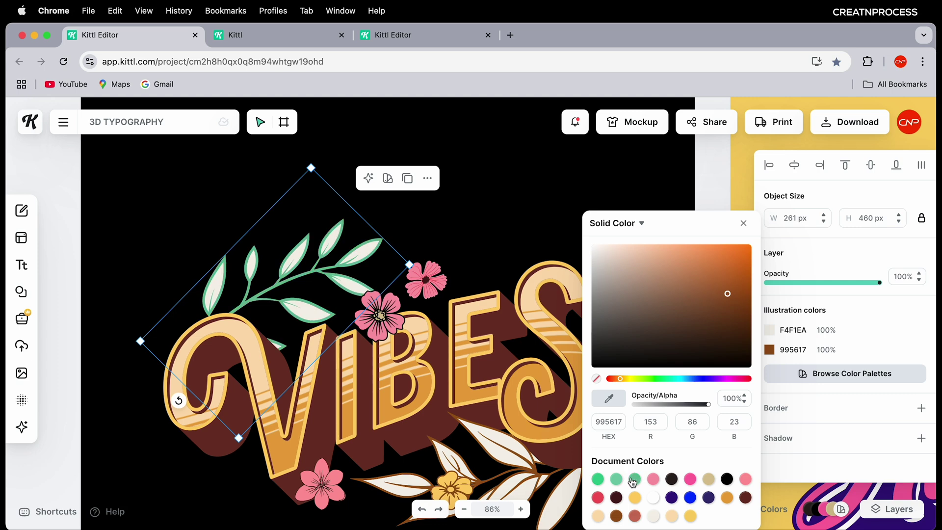
pyautogui.click(633, 479)
pyautogui.click(770, 329)
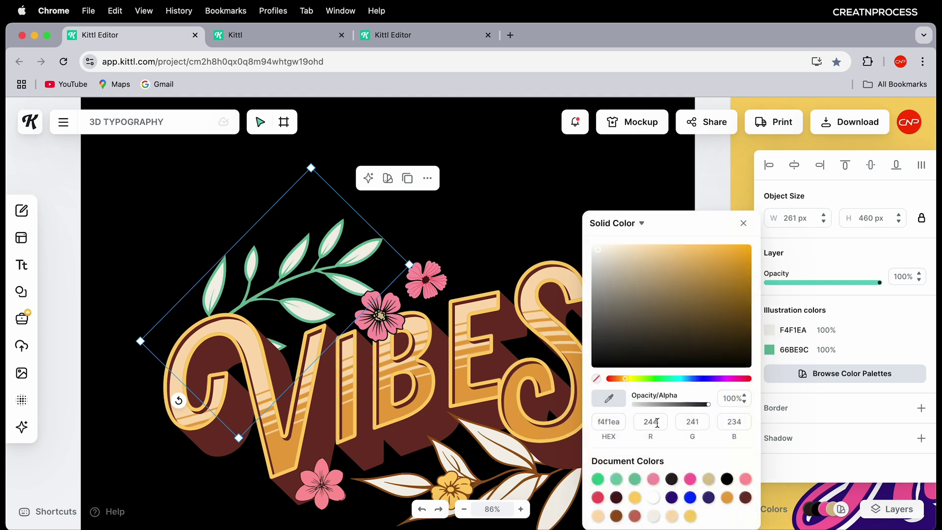
pyautogui.click(639, 481)
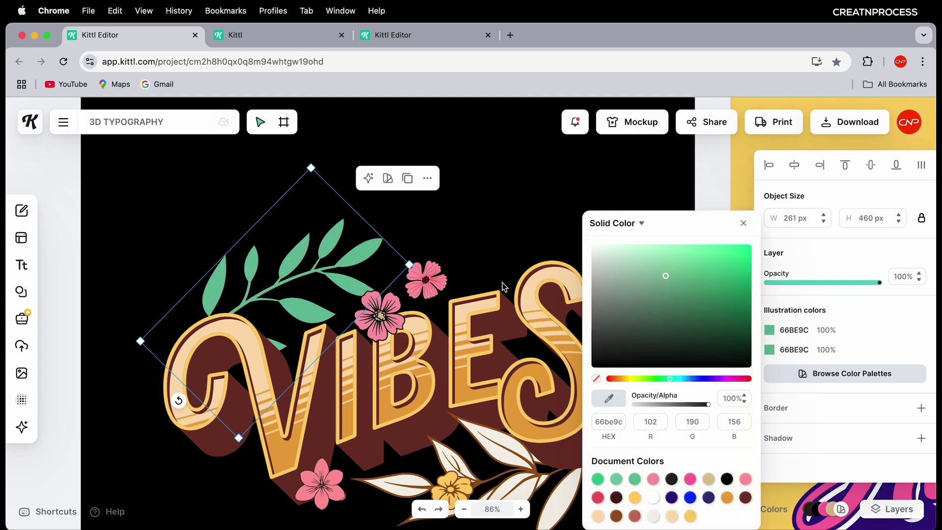
pyautogui.click(492, 256)
pyautogui.moveTo(451, 222); pyautogui.dragTo(440, 164)
# Recolor the leaf fill and outline of the large branch beneath the lettering to the green 66BE9C
pyautogui.click(481, 402)
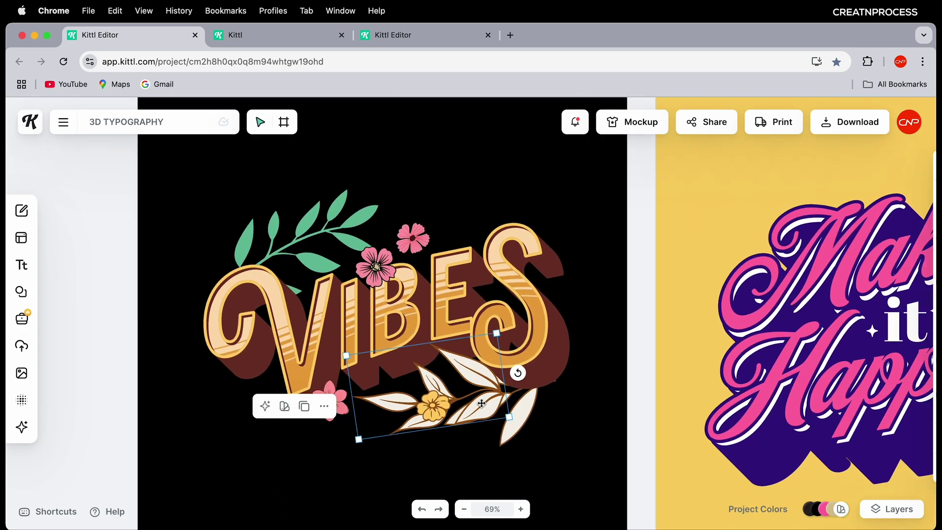
pyautogui.click(769, 331)
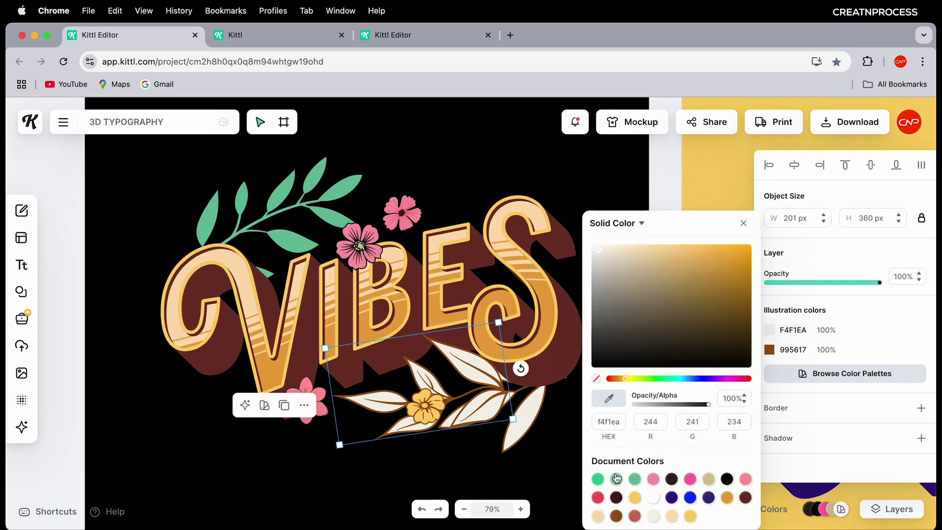
pyautogui.click(635, 481)
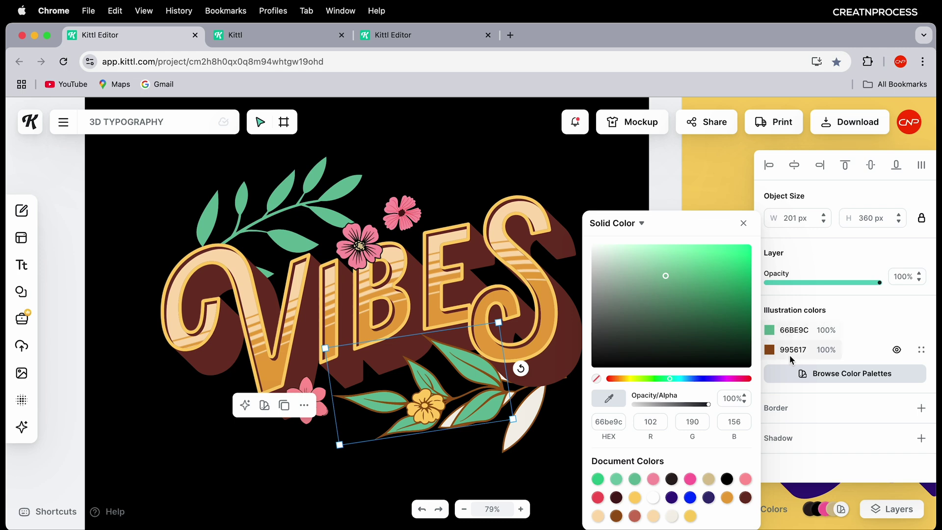
pyautogui.click(770, 351)
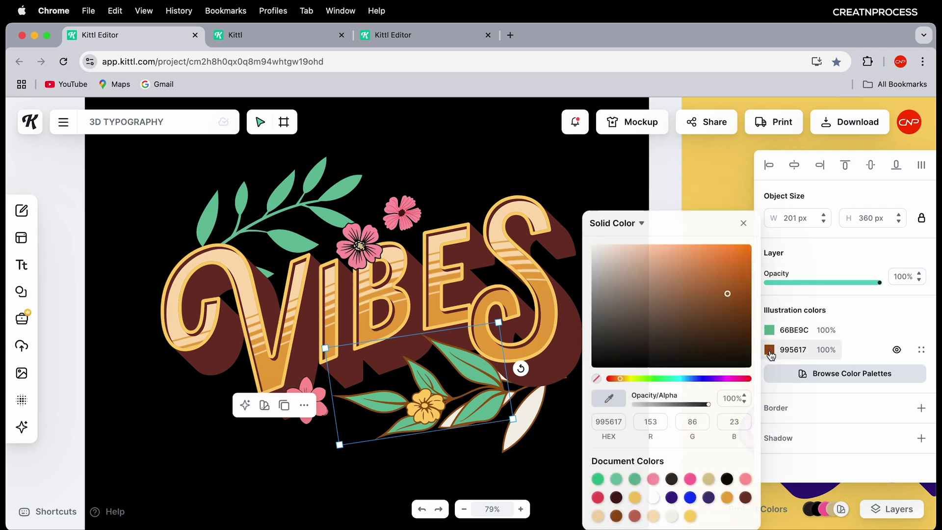
pyautogui.click(635, 480)
# Recolor the leaf fill and outline of the small branch below the S to the green 66BE9C
pyautogui.click(542, 400)
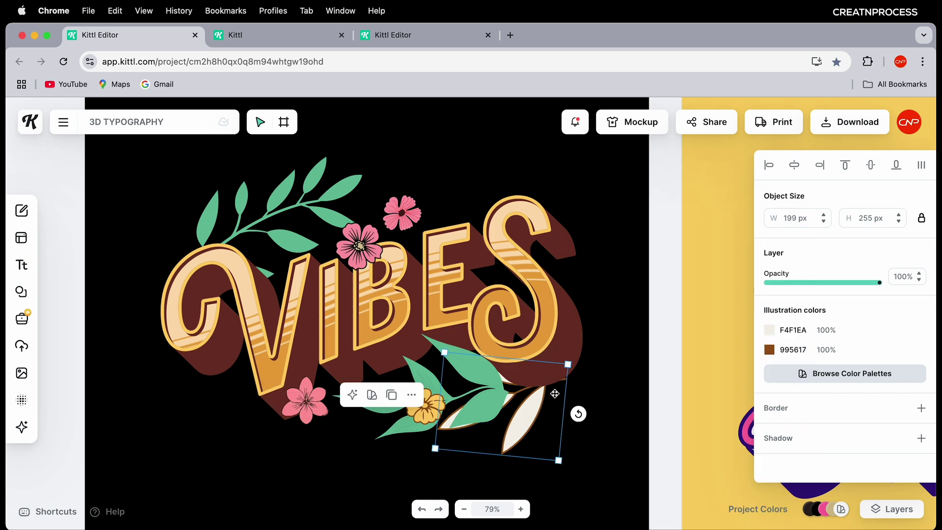
pyautogui.click(769, 330)
pyautogui.click(632, 479)
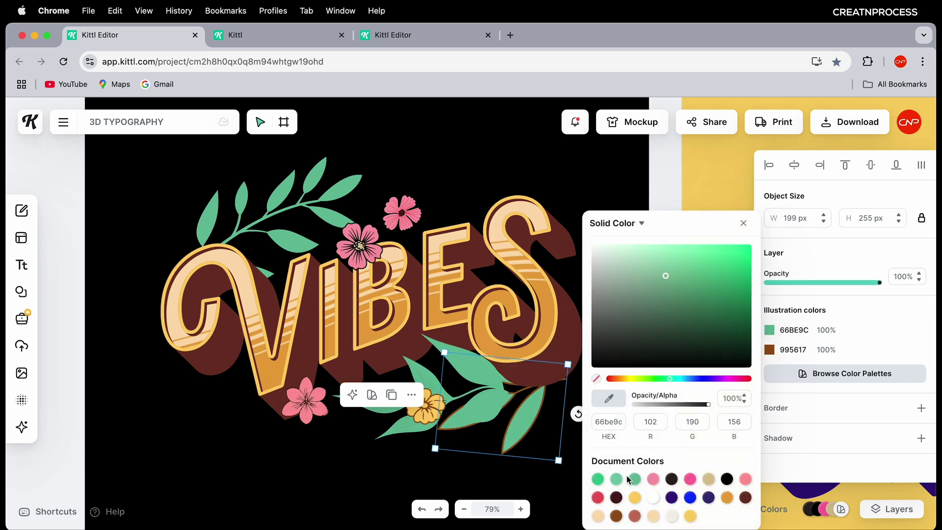
pyautogui.click(769, 350)
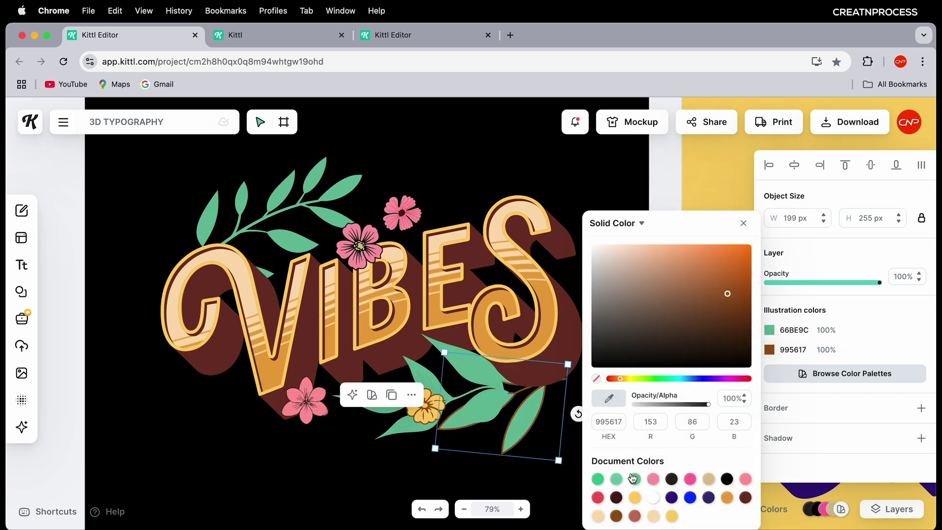
pyautogui.click(635, 479)
pyautogui.click(545, 488)
# Select the lettering with all its flowers and leaves and enlarge the group to about 926 by 736 px
pyautogui.scroll(-5, 519, 444)
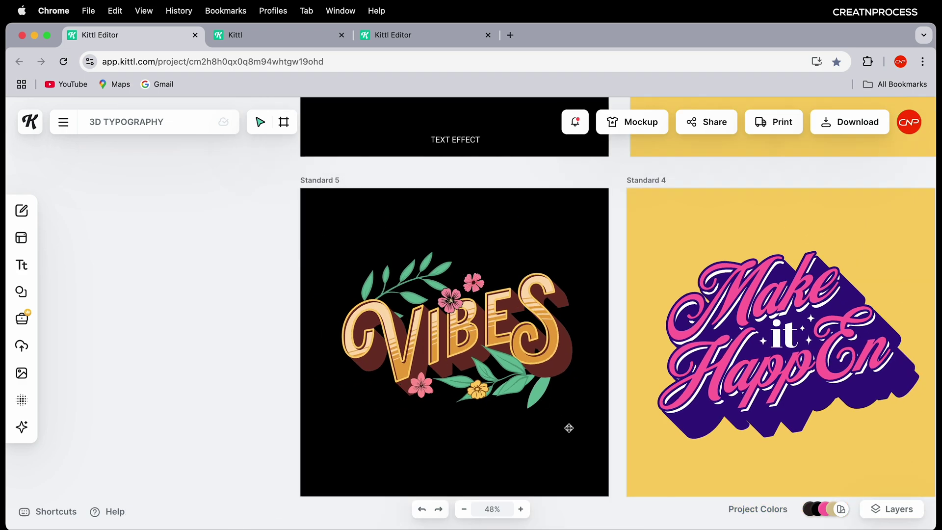
pyautogui.moveTo(569, 428); pyautogui.dragTo(321, 226)
pyautogui.moveTo(563, 230); pyautogui.dragTo(569, 224)
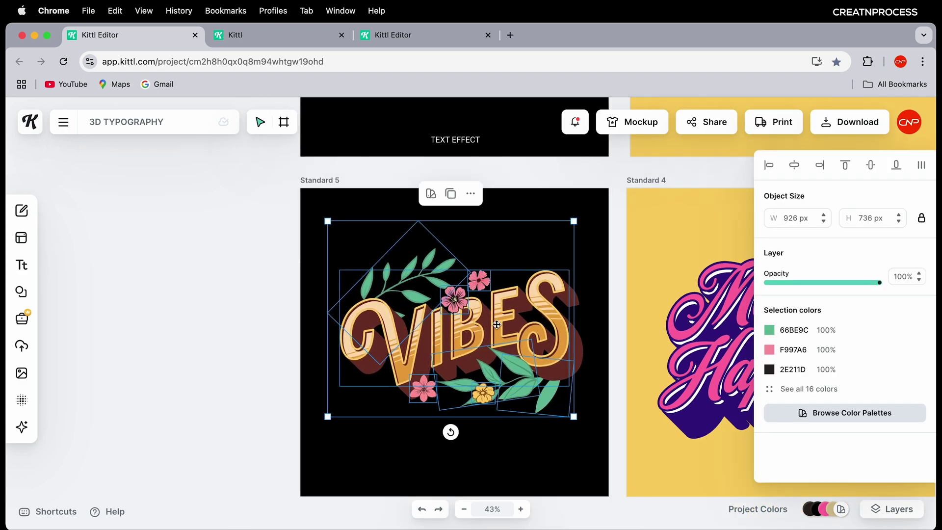
pyautogui.press('Escape')
pyautogui.scroll(-5, 467, 472)
pyautogui.scroll(5, 467, 473)
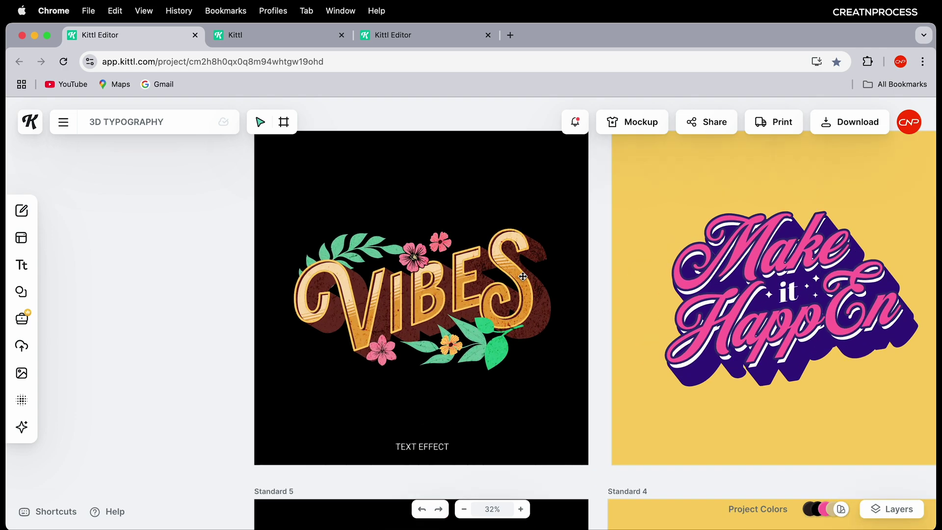
pyautogui.scroll(-2, 509, 391)
pyautogui.scroll(-10, 507, 378)
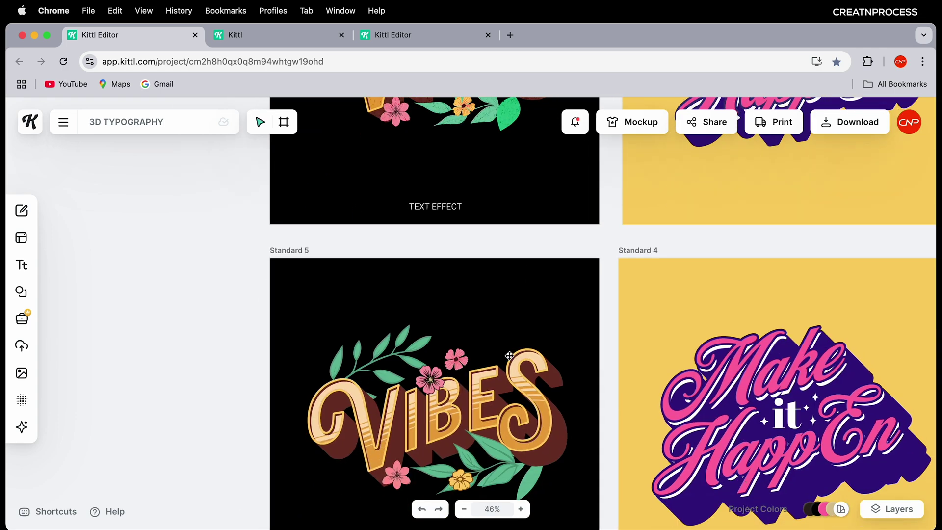
# Browse the grunge, paper, alpha mask and pattern textures in the texture library and try to add the leafy pattern texture
pyautogui.scroll(5, 522, 301)
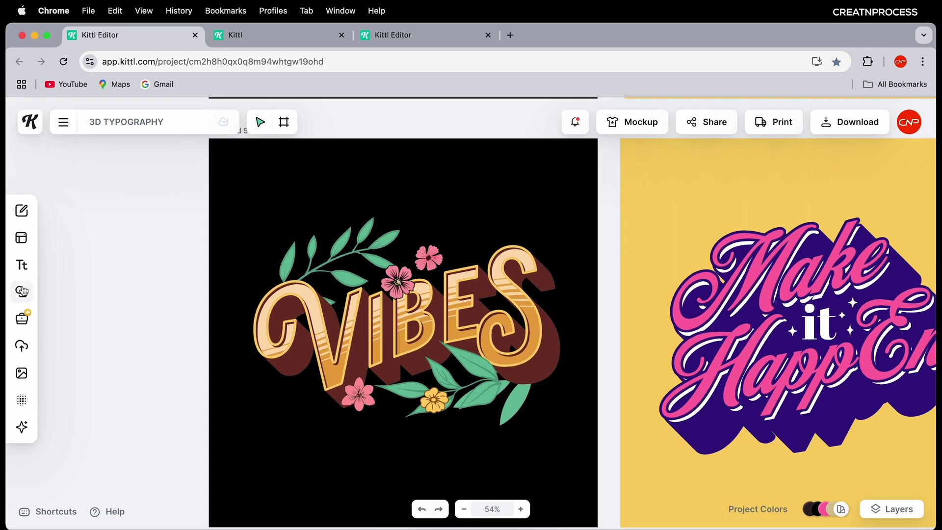
pyautogui.moveTo(53, 404)
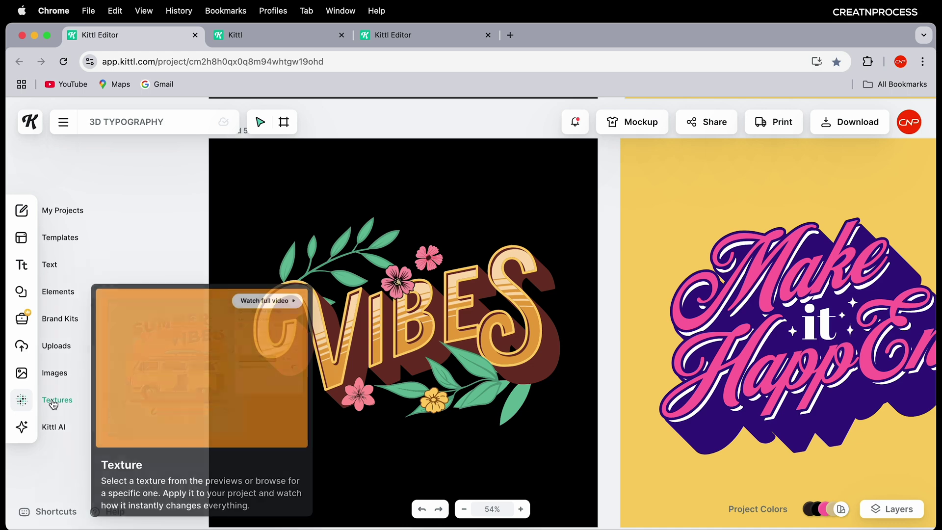
pyautogui.click(53, 404)
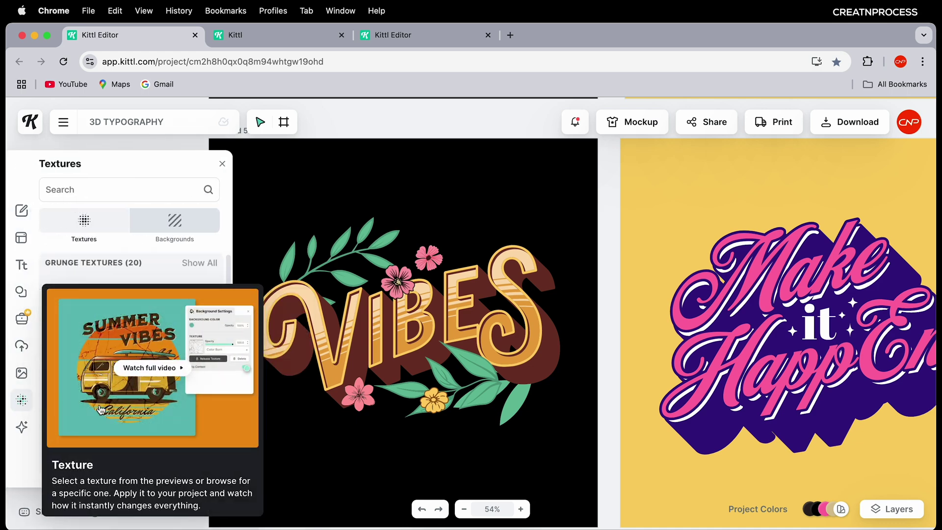
pyautogui.scroll(-2, 133, 372)
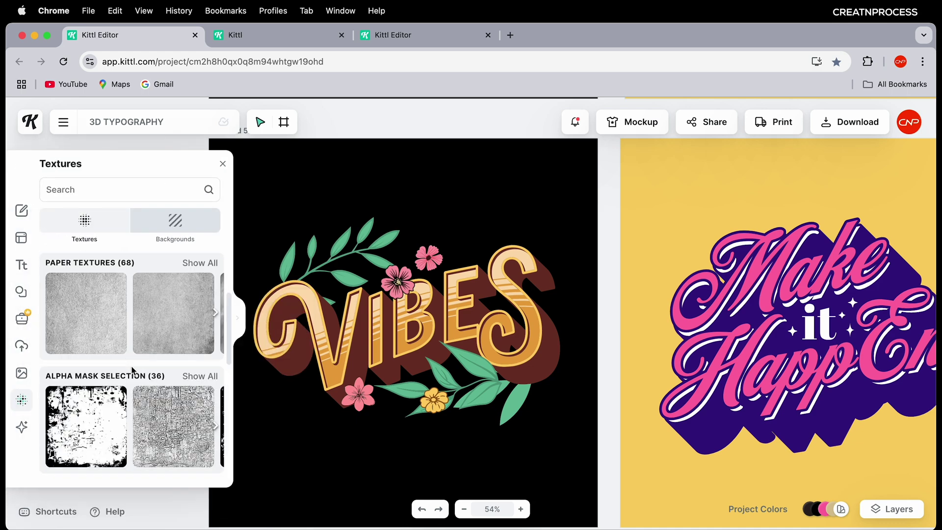
pyautogui.scroll(2, 132, 372)
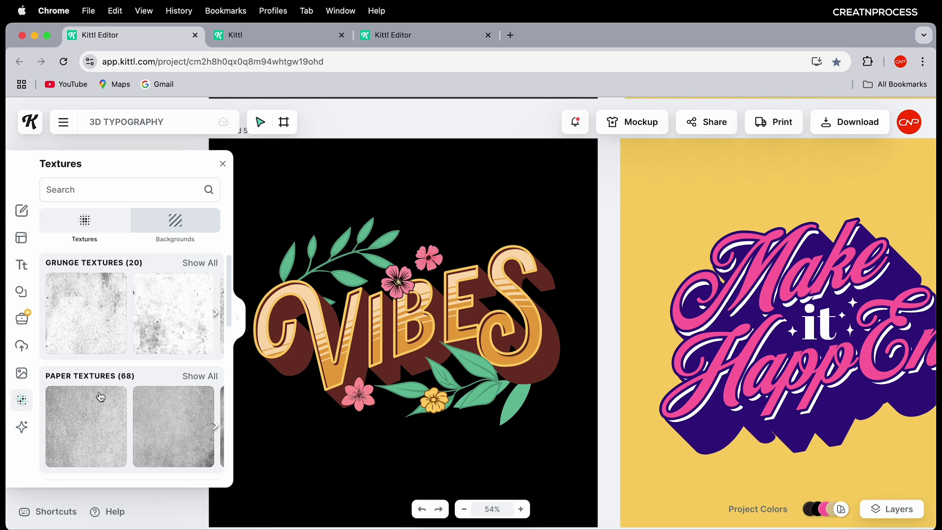
pyautogui.scroll(-4, 100, 397)
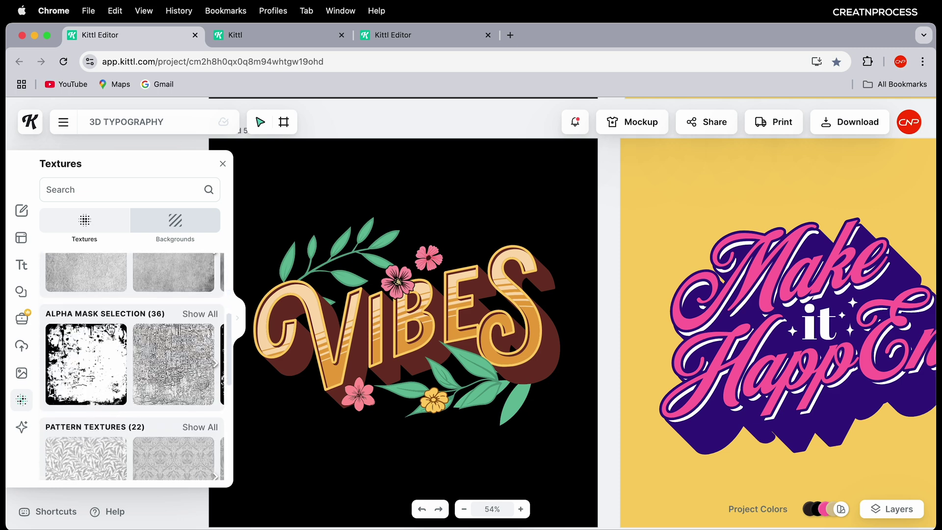
pyautogui.scroll(-3, 101, 388)
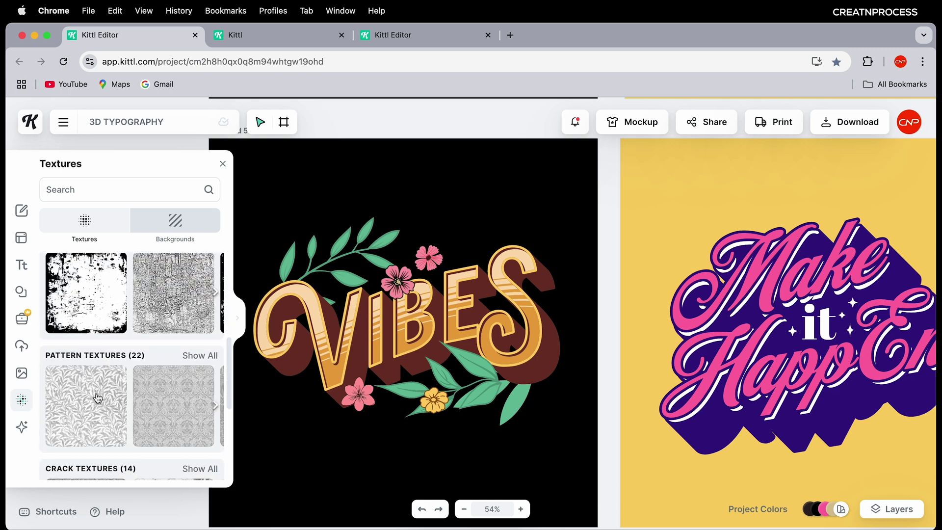
pyautogui.click(98, 397)
pyautogui.scroll(5, 98, 395)
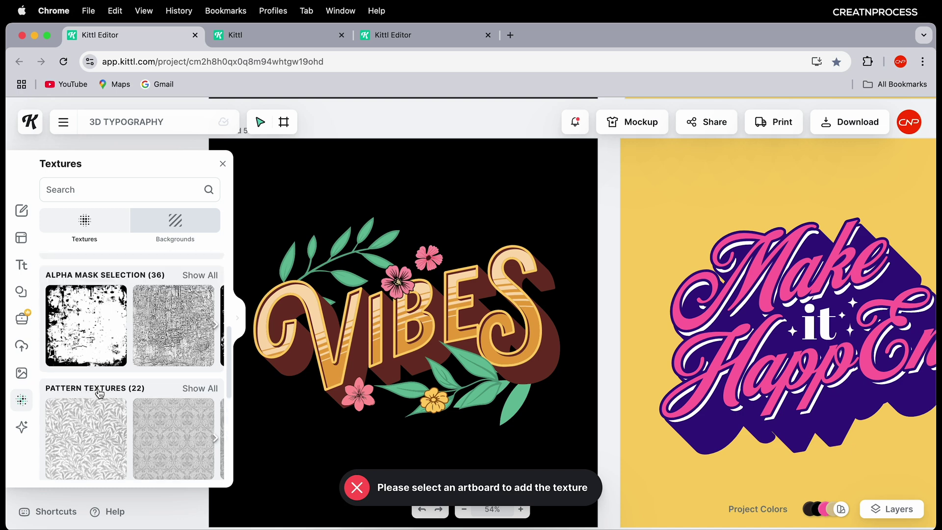
# Select the black "VIBES" artboard named Standard 5 and apply a speckled grunge texture to it
pyautogui.click(353, 220)
pyautogui.click(279, 160)
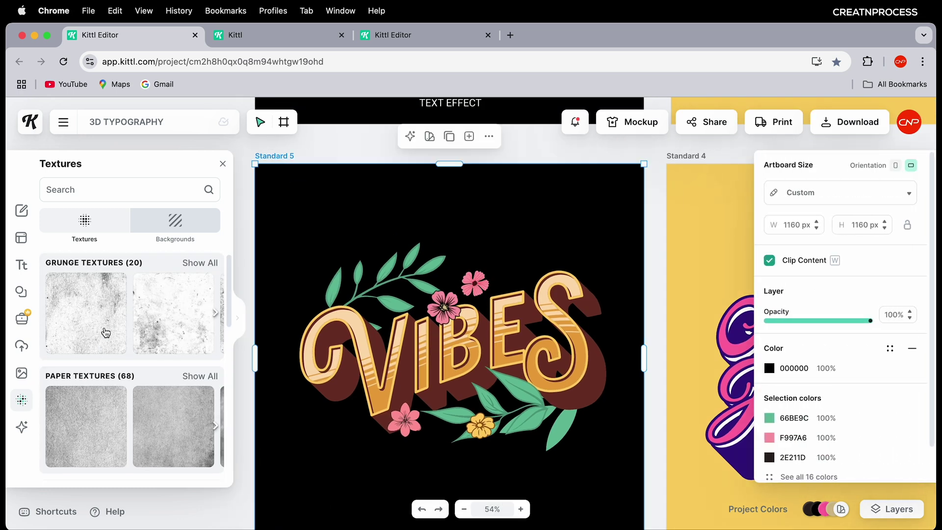
pyautogui.click(105, 333)
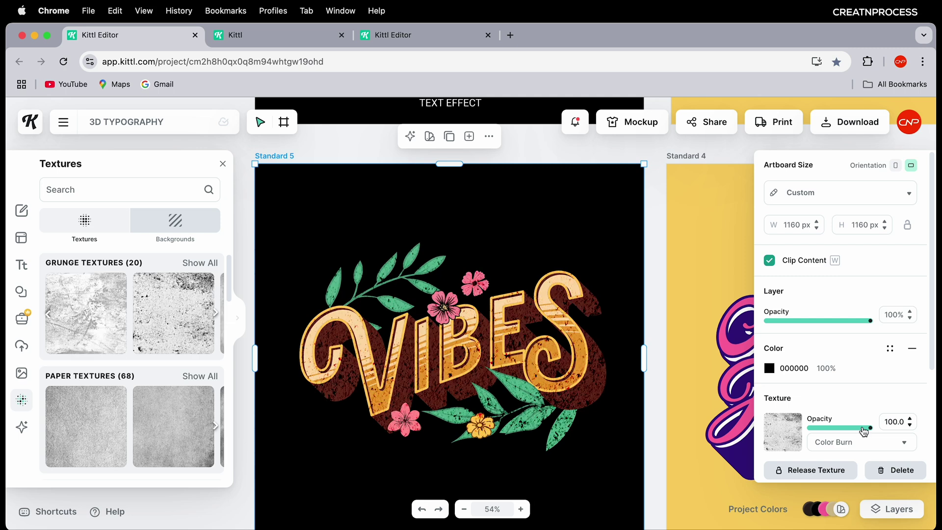
# Compare the texture's blend modes, keep Color Burn, and lower the texture opacity to about 64.6
pyautogui.click(840, 436)
pyautogui.moveTo(834, 434); pyautogui.dragTo(879, 428)
pyautogui.click(883, 445)
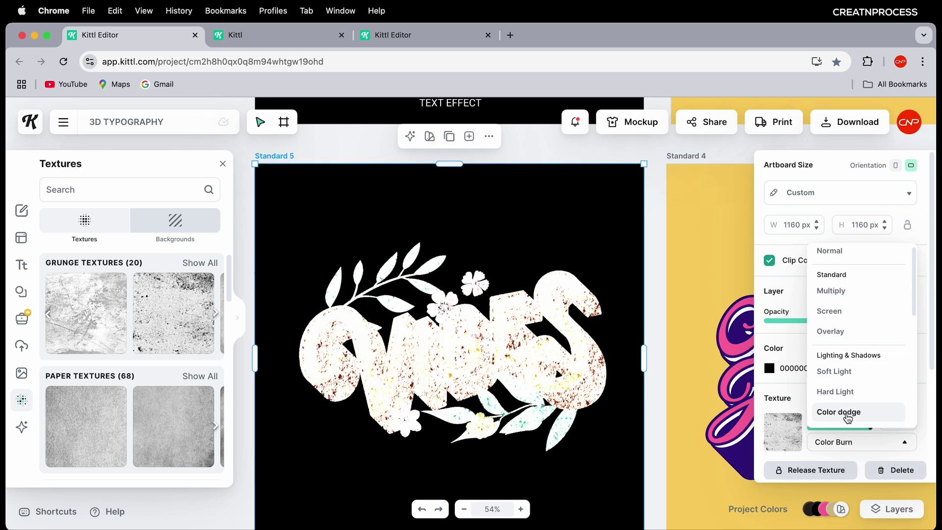
pyautogui.scroll(-3, 848, 418)
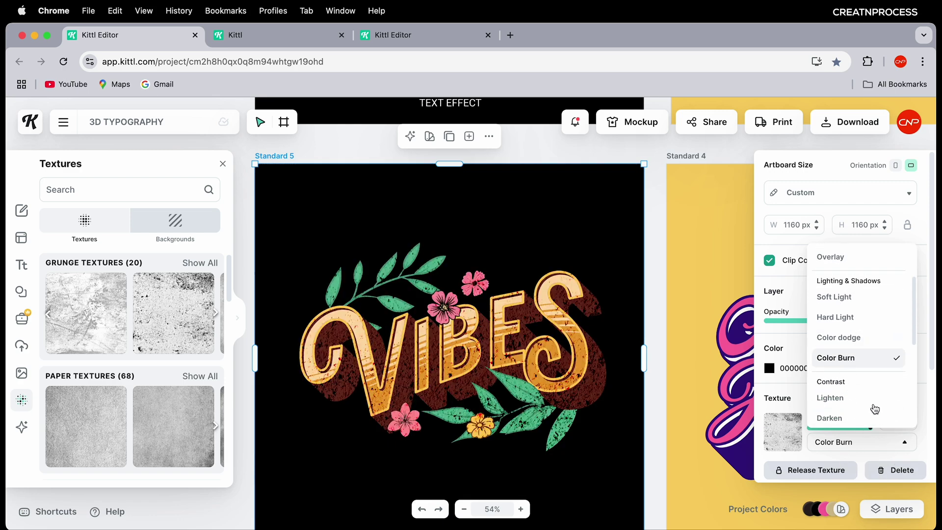
pyautogui.click(914, 445)
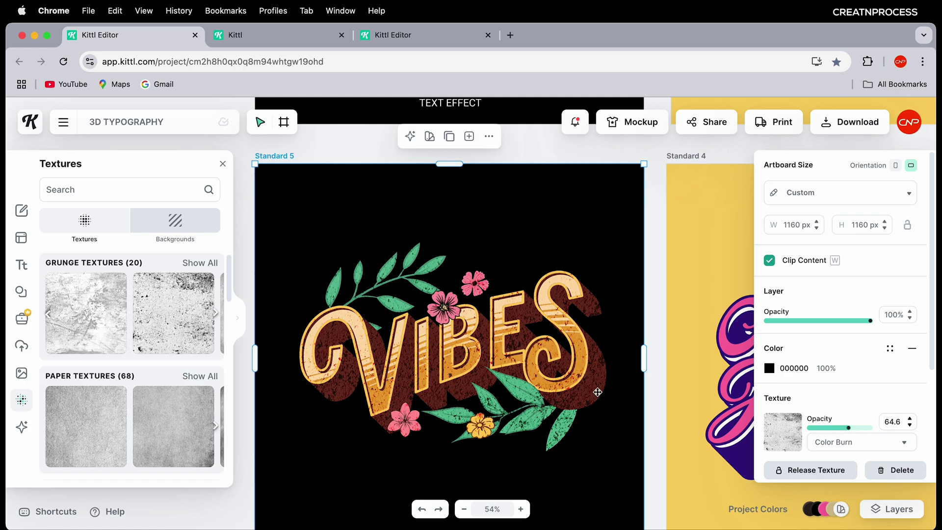
pyautogui.scroll(5, 598, 392)
pyautogui.scroll(-2, 498, 301)
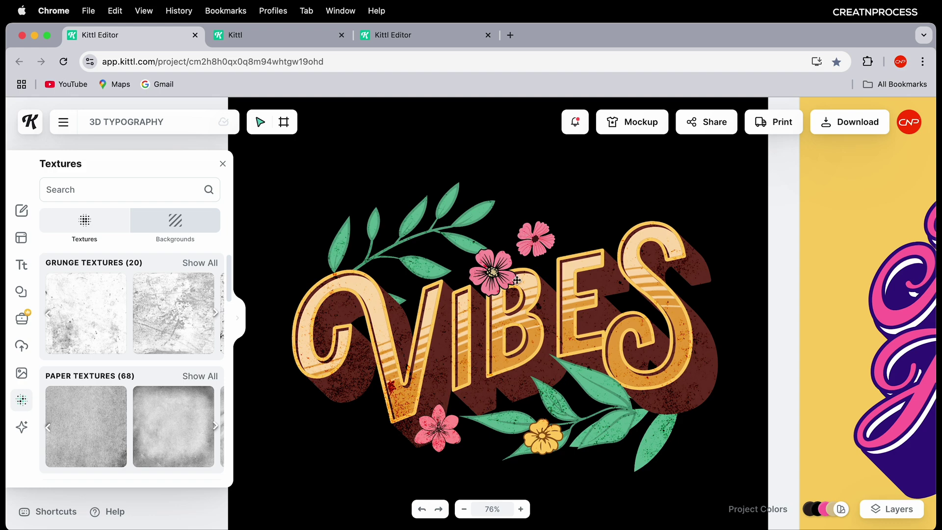
# Preview the yellow "Make it HappEn" artboard Standard 1 on the T-shirt mockup and enlarge the design across the chest
pyautogui.scroll(-10, 517, 280)
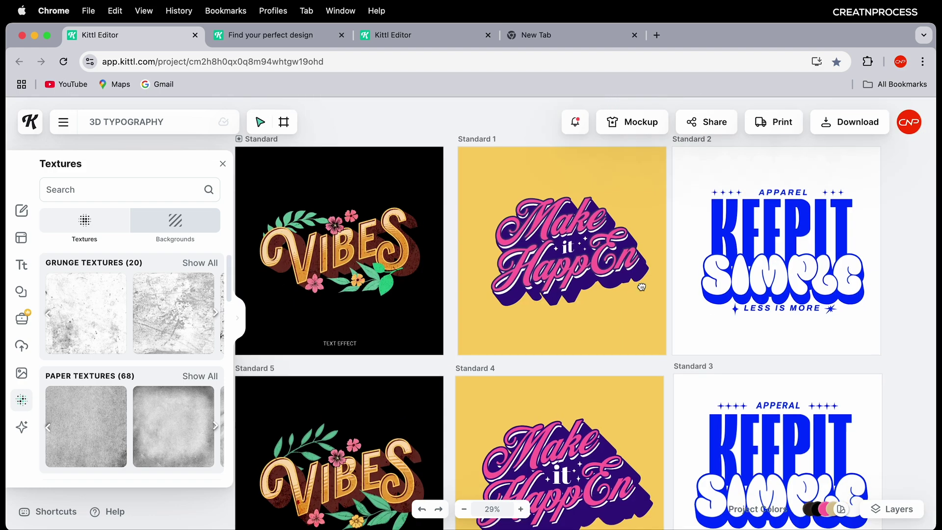
pyautogui.scroll(-3, 505, 357)
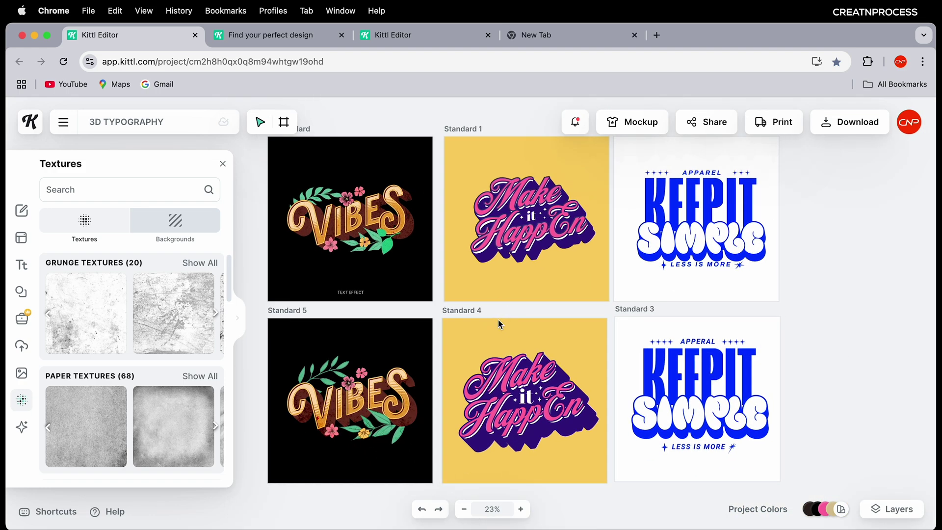
pyautogui.click(541, 294)
pyautogui.scroll(2, 540, 295)
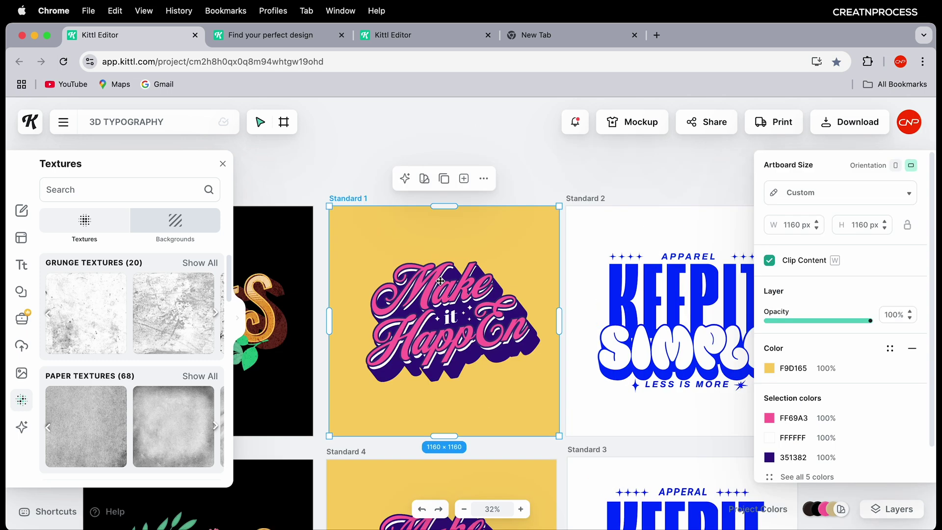
pyautogui.click(658, 126)
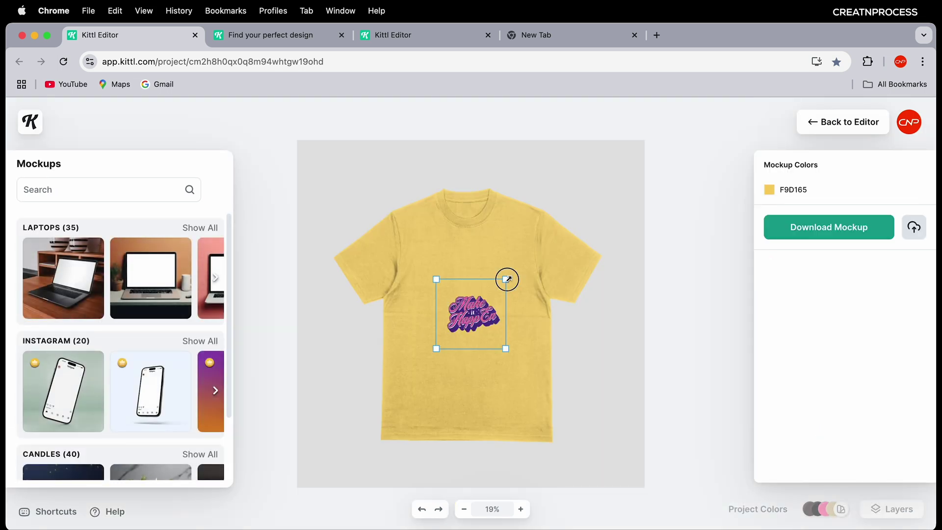
pyautogui.moveTo(508, 279); pyautogui.dragTo(577, 221)
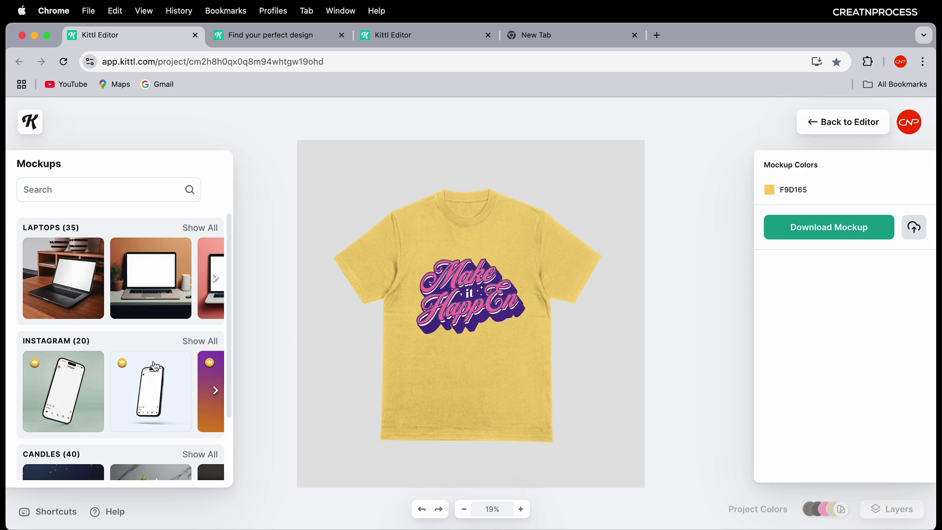
# Switch to the mockup of the woman in a knitted sweater by the lake and enlarge the design on it
pyautogui.scroll(-9, 153, 366)
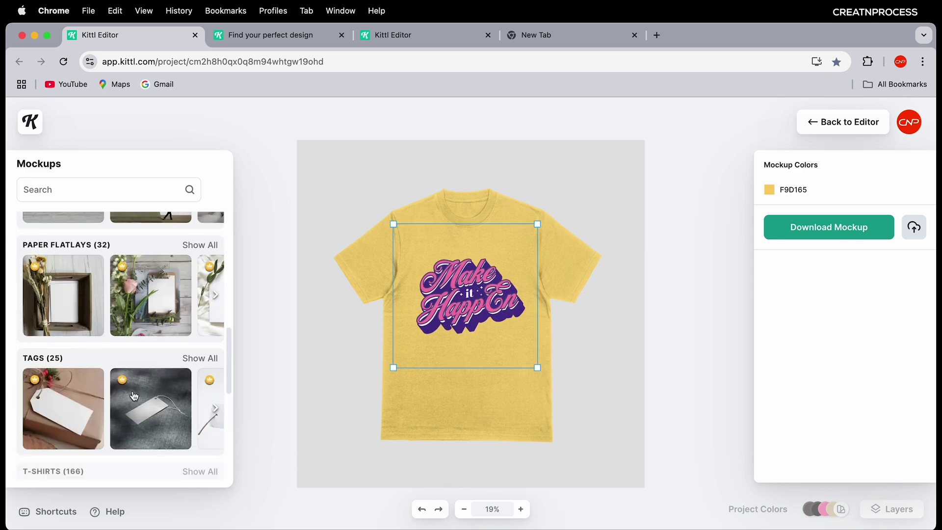
pyautogui.scroll(-5, 134, 395)
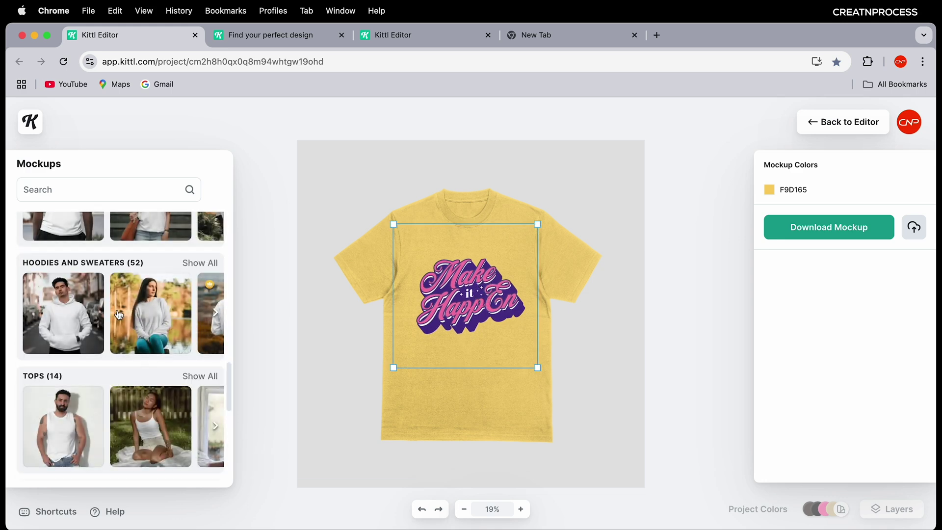
pyautogui.click(142, 314)
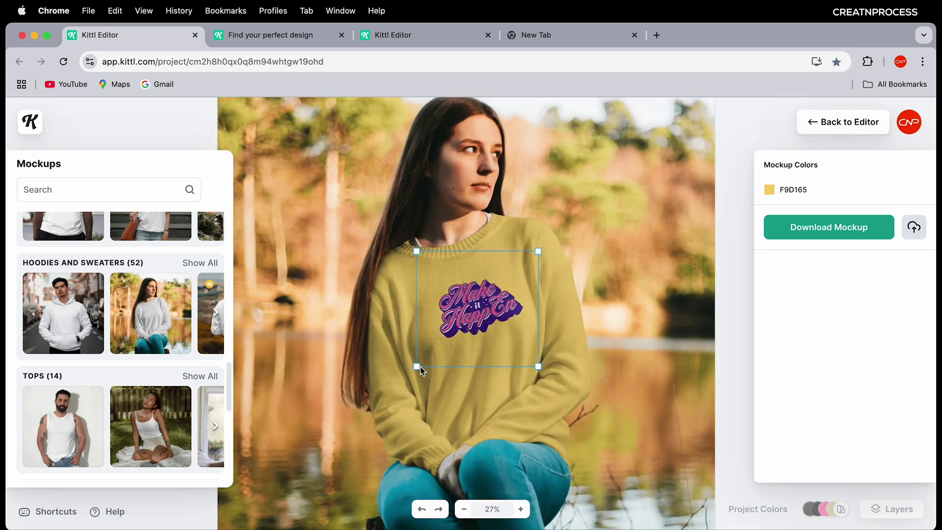
pyautogui.moveTo(421, 369); pyautogui.dragTo(397, 385)
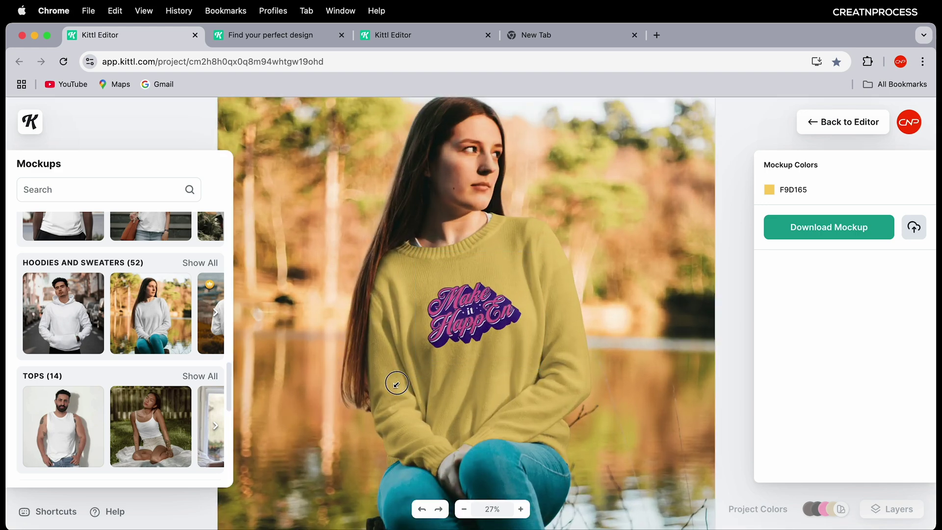
# Recolor the sweater in the mockup to the warm yellow FFBD07
pyautogui.click(770, 189)
pyautogui.moveTo(704, 225); pyautogui.dragTo(749, 218)
pyautogui.moveTo(652, 358); pyautogui.dragTo(610, 353)
pyautogui.moveTo(642, 326); pyautogui.dragTo(747, 216)
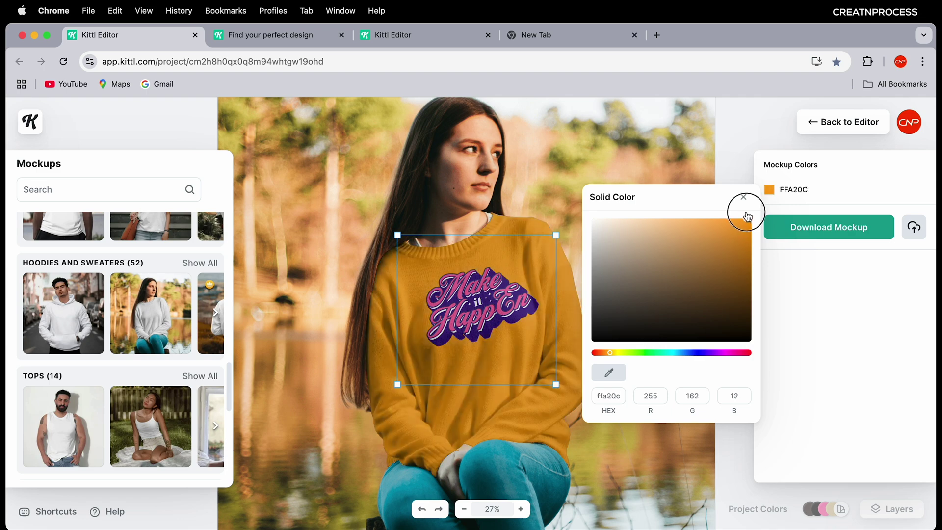
pyautogui.moveTo(612, 357); pyautogui.dragTo(614, 354)
pyautogui.click(498, 379)
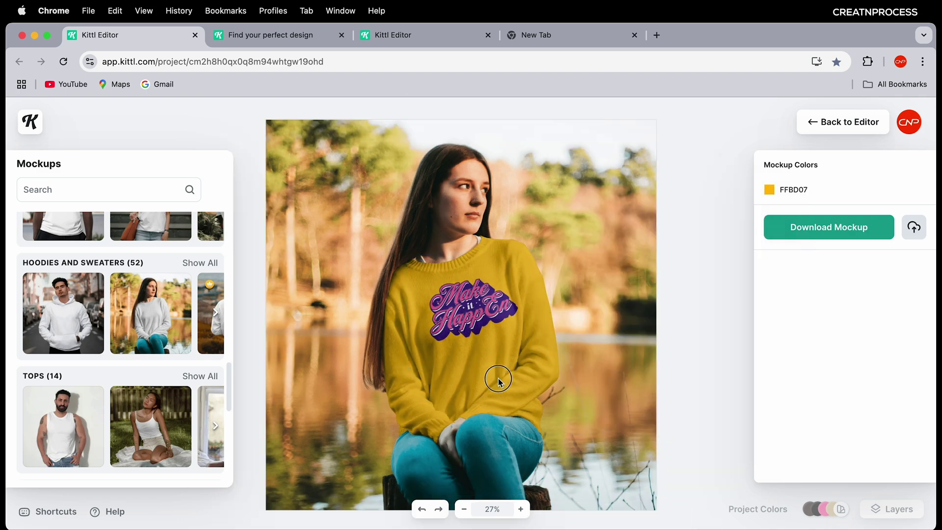
# Switch to the mockup of the man in a hoodie, enlarge and lower the design on the chest, and download the mockup
pyautogui.click(485, 310)
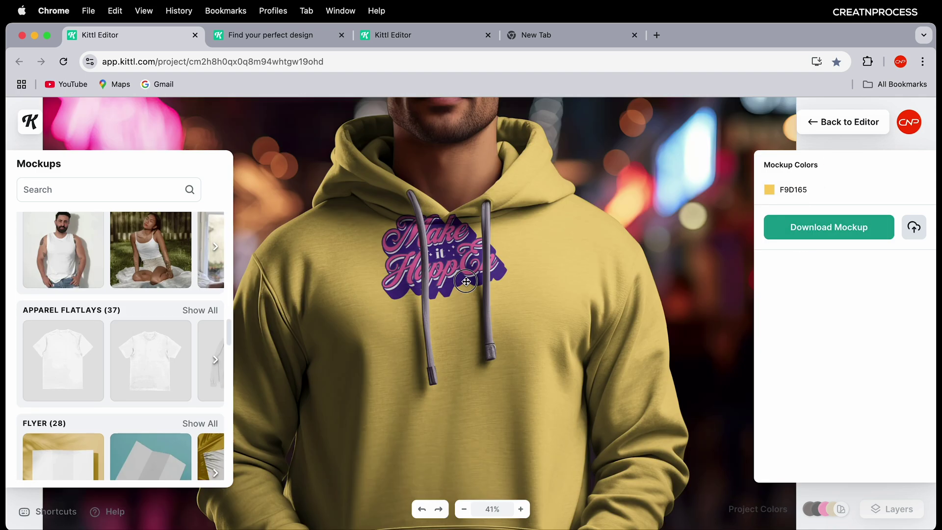
pyautogui.moveTo(466, 281); pyautogui.dragTo(488, 300)
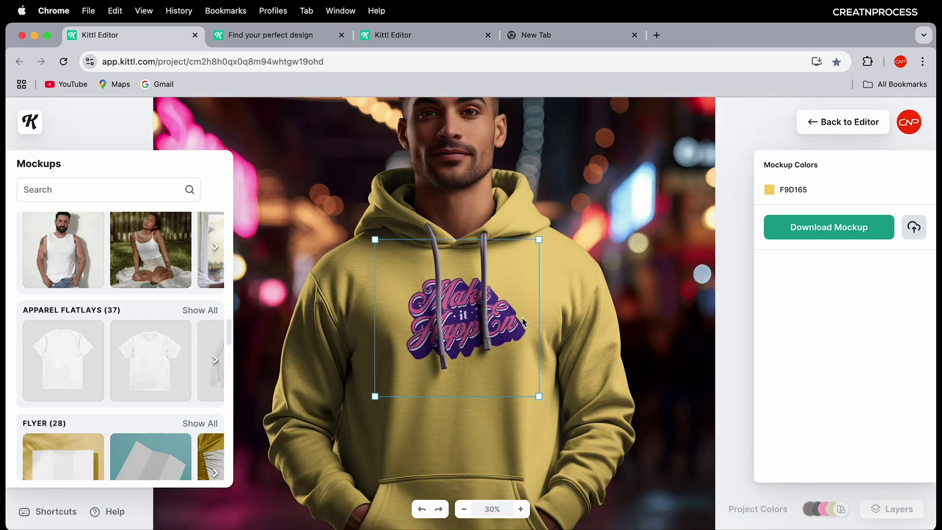
pyautogui.scroll(5, 609, 295)
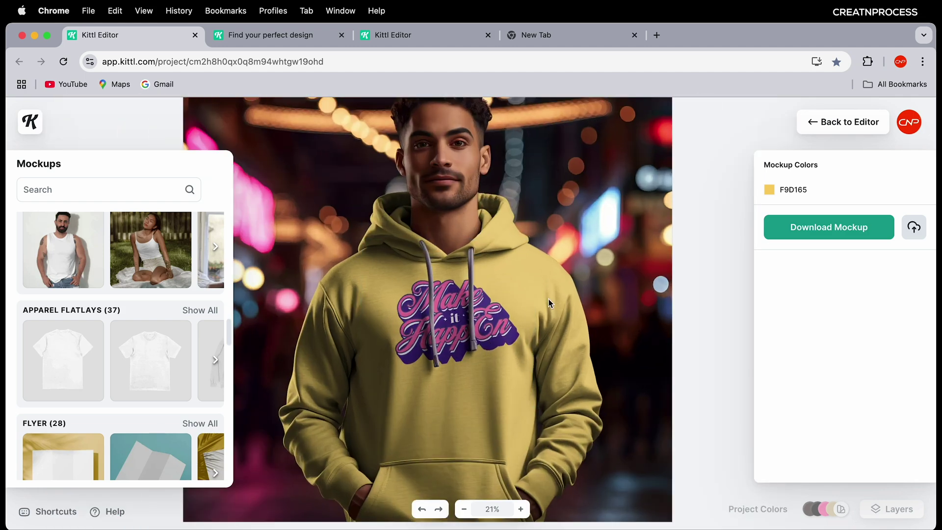
pyautogui.click(779, 236)
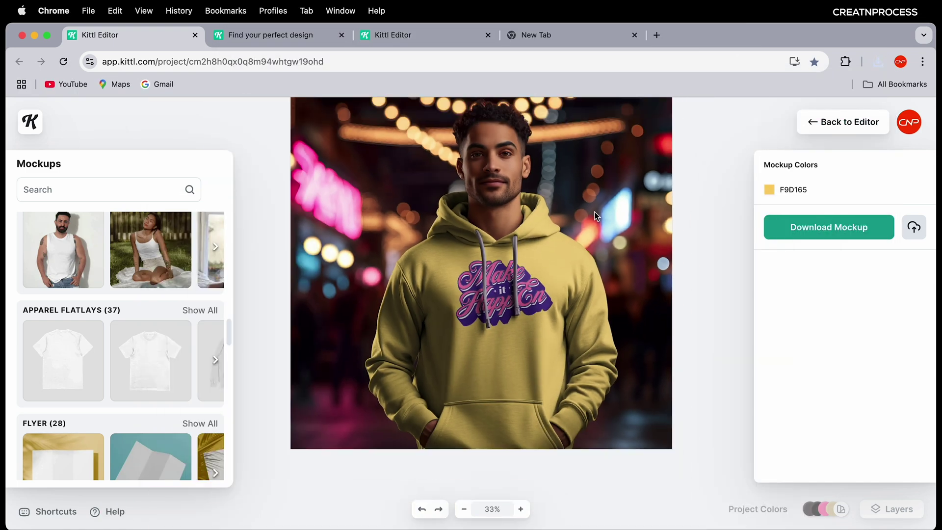
# Return to the editor and preview the upper black "VIBES" artboard named Standard on the outdoor billboard mockup among the plants
pyautogui.click(829, 127)
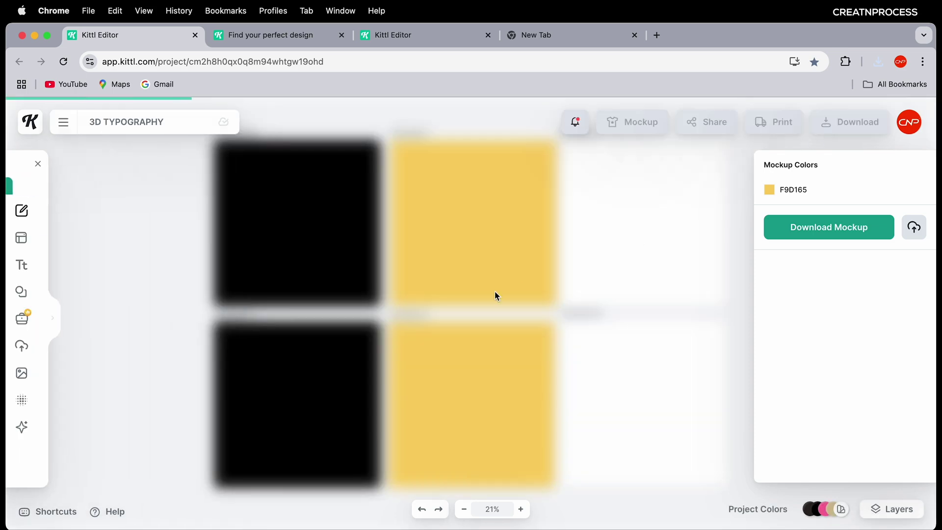
pyautogui.click(482, 238)
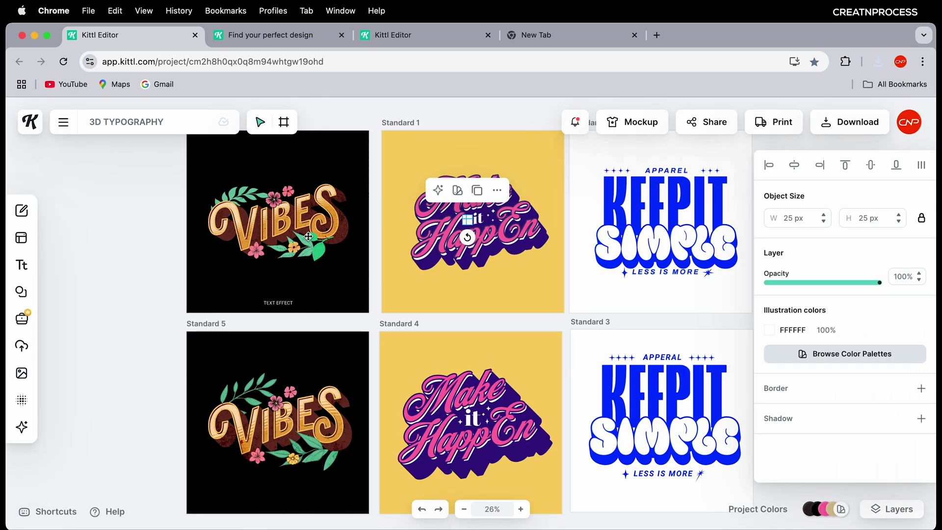
pyautogui.scroll(5, 309, 236)
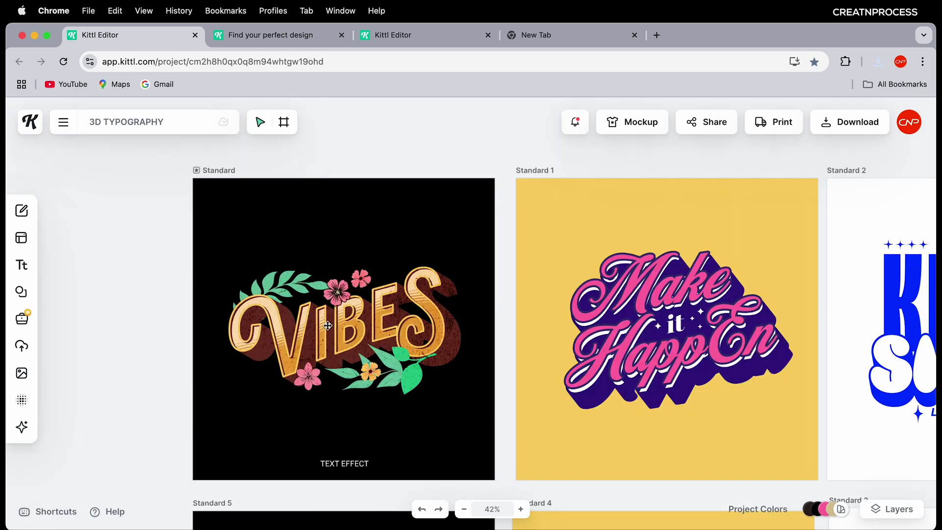
pyautogui.click(227, 181)
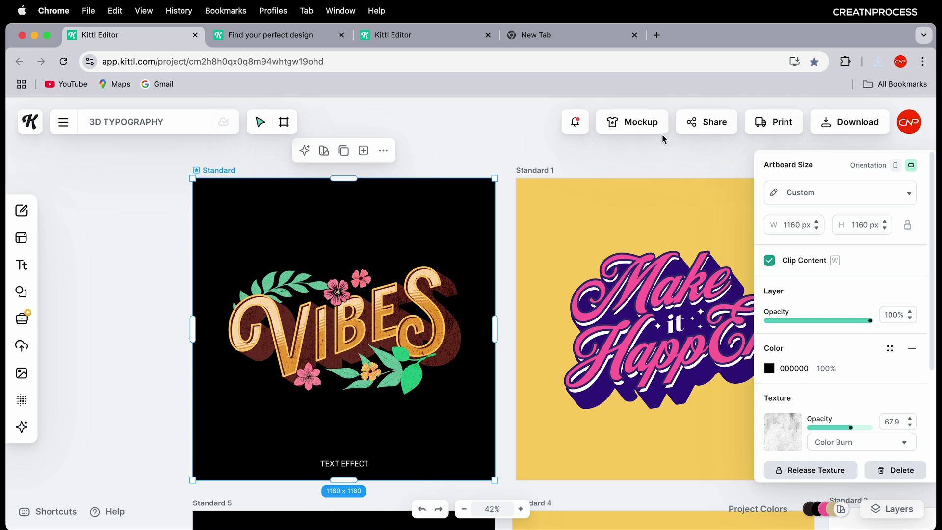
pyautogui.click(631, 128)
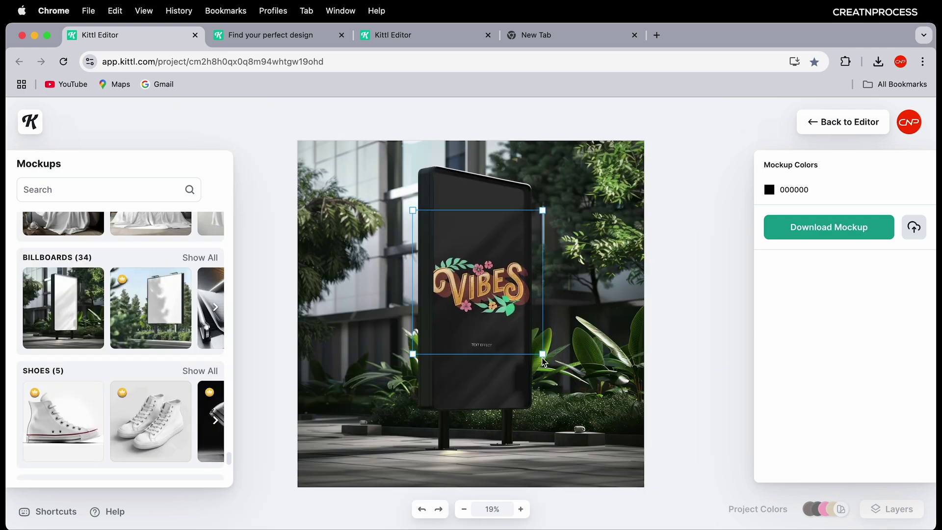
pyautogui.scroll(-5, 93, 354)
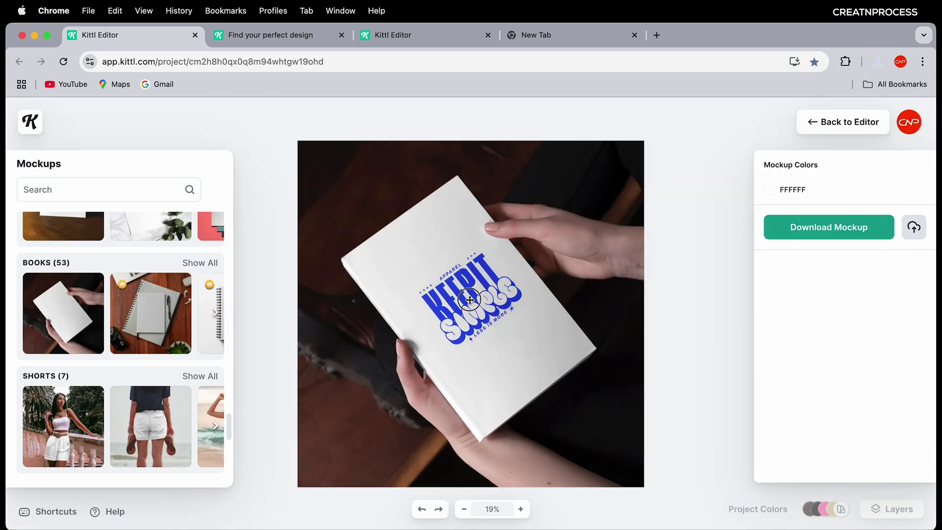
# Leave the book mockup, return to the 3D TYPOGRAPHY project and look over its artboards
pyautogui.click(842, 121)
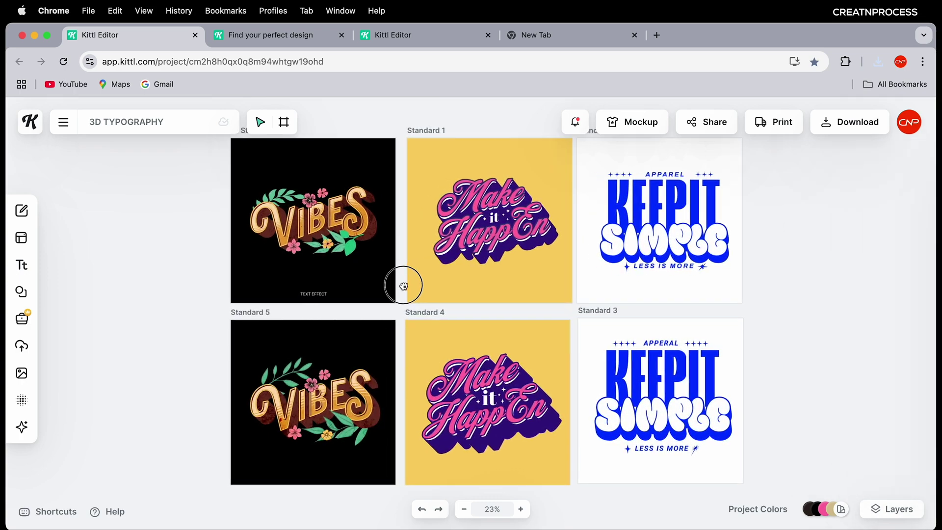
pyautogui.moveTo(403, 285); pyautogui.dragTo(391, 290)
pyautogui.scroll(2, 437, 250)
pyautogui.moveTo(437, 251); pyautogui.dragTo(443, 300)
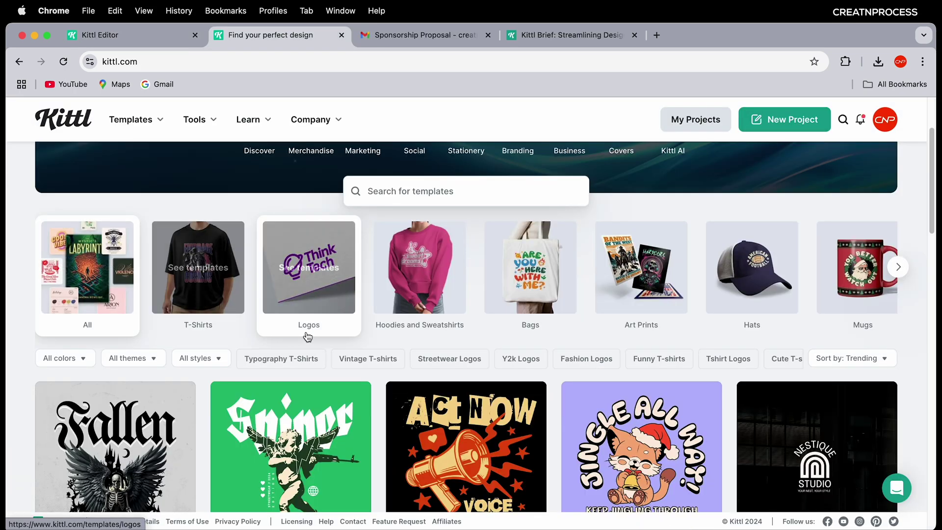
# Browse the T-Shirts category of the Kittl template library
pyautogui.scroll(3, 531, 319)
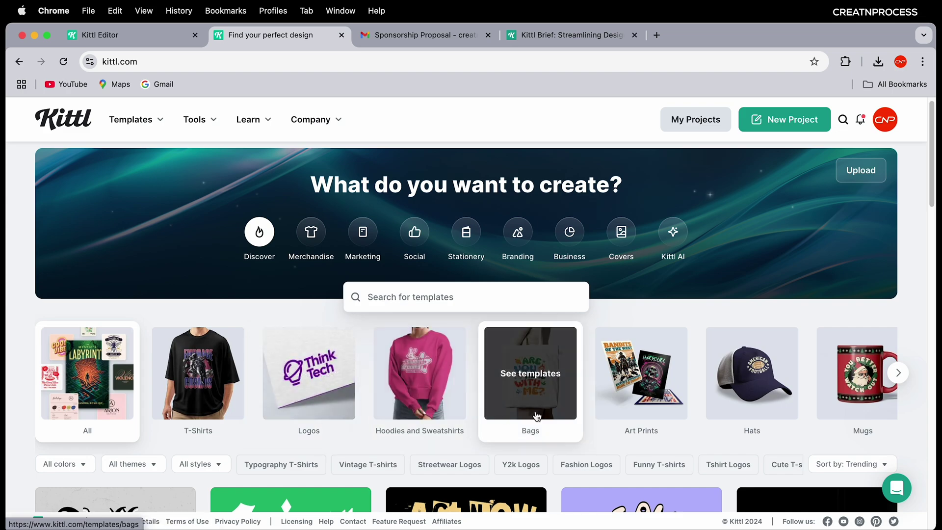
pyautogui.scroll(-2, 452, 370)
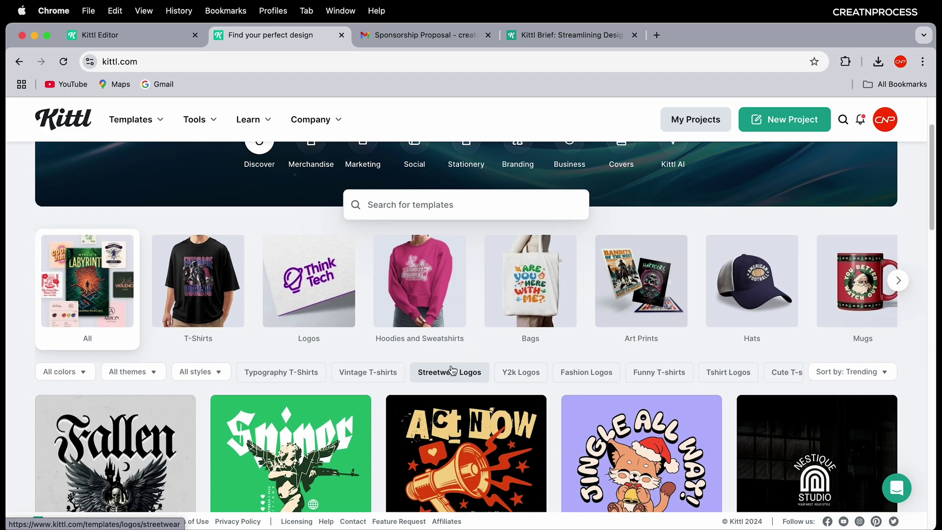
pyautogui.click(198, 289)
pyautogui.scroll(-4, 485, 378)
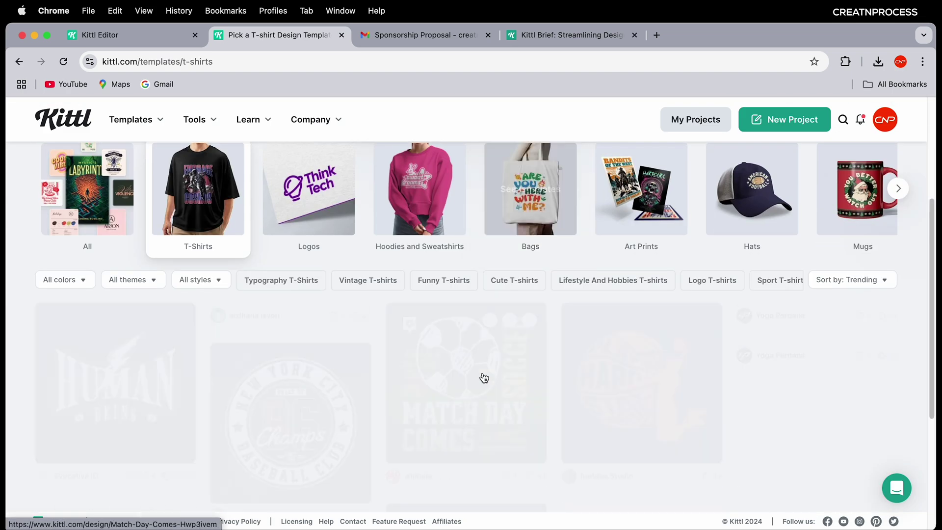
pyautogui.scroll(-14, 483, 378)
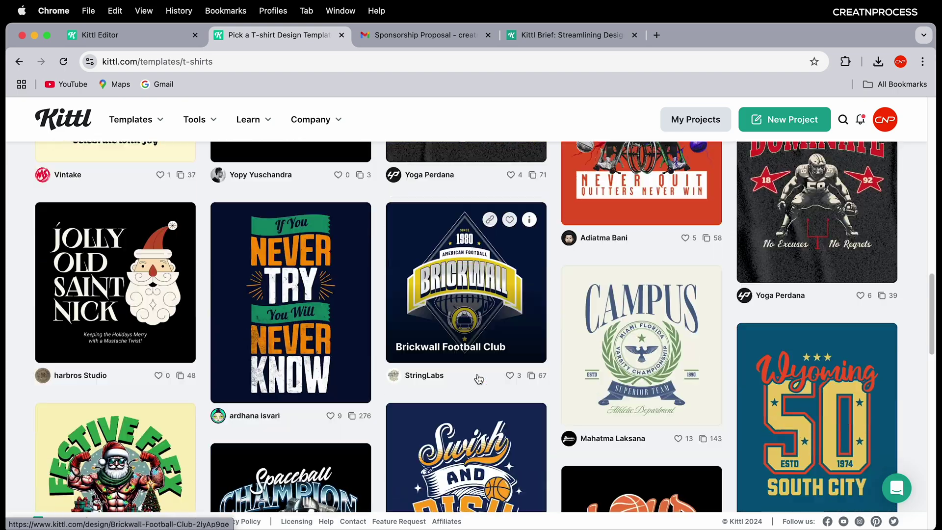
pyautogui.scroll(20, 478, 379)
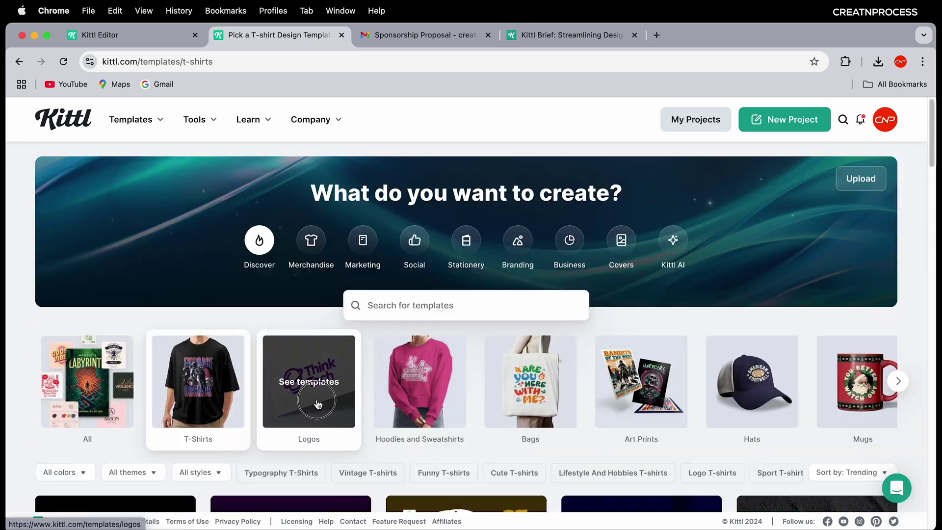
# Switch the template library to the Logos category and browse its designs
pyautogui.click(309, 385)
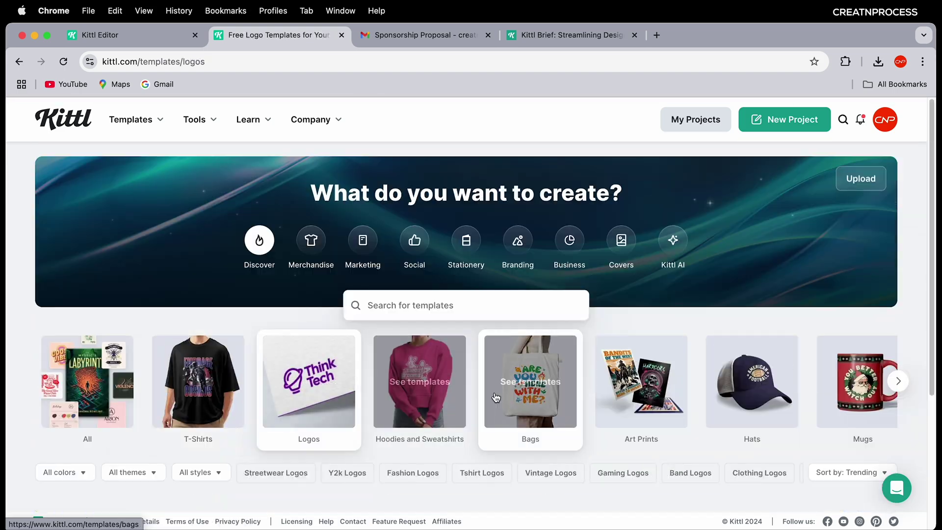
pyautogui.scroll(-15, 496, 398)
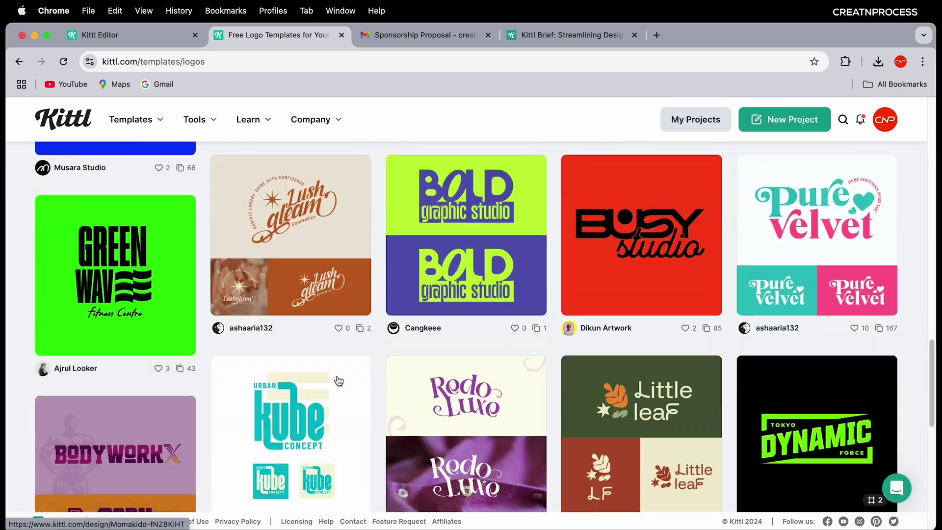
pyautogui.scroll(-5, 407, 381)
pyautogui.scroll(-7, 508, 380)
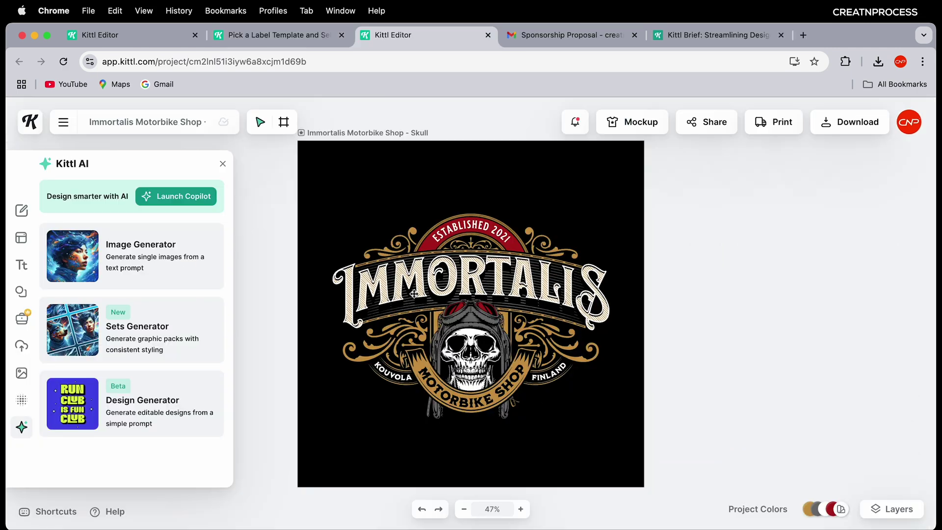
# Replace the large IMMORTALIS headline in the motorbike shop skull template with "MOUNTAIN"
pyautogui.click(421, 241)
pyautogui.click(442, 275)
pyautogui.click(526, 373)
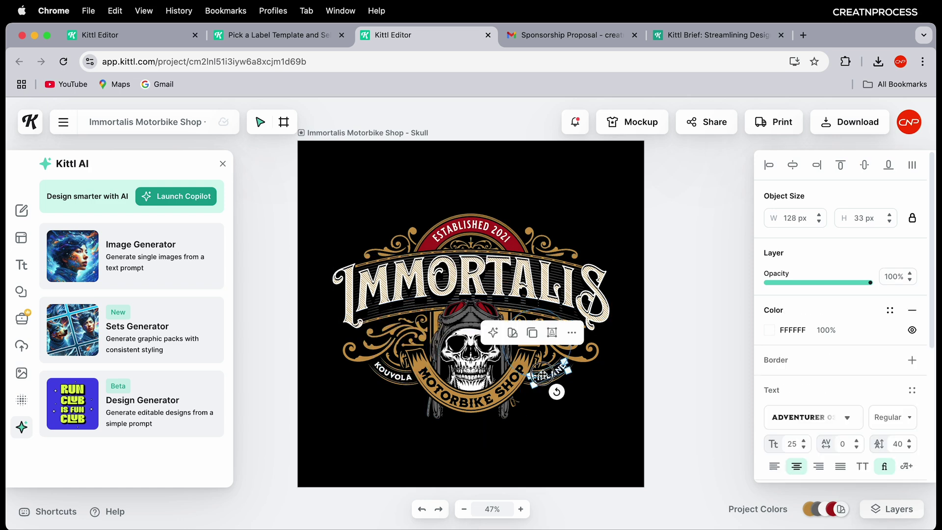
pyautogui.click(470, 226)
pyautogui.click(487, 291)
pyautogui.doubleClick(487, 283)
pyautogui.write('MONUNTAIN')
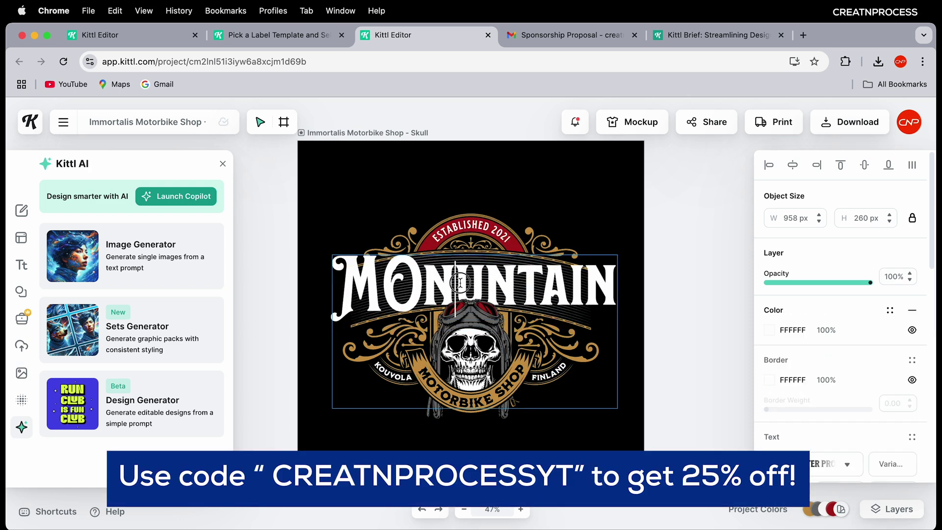
pyautogui.press('BackSpace')
pyautogui.click(622, 395)
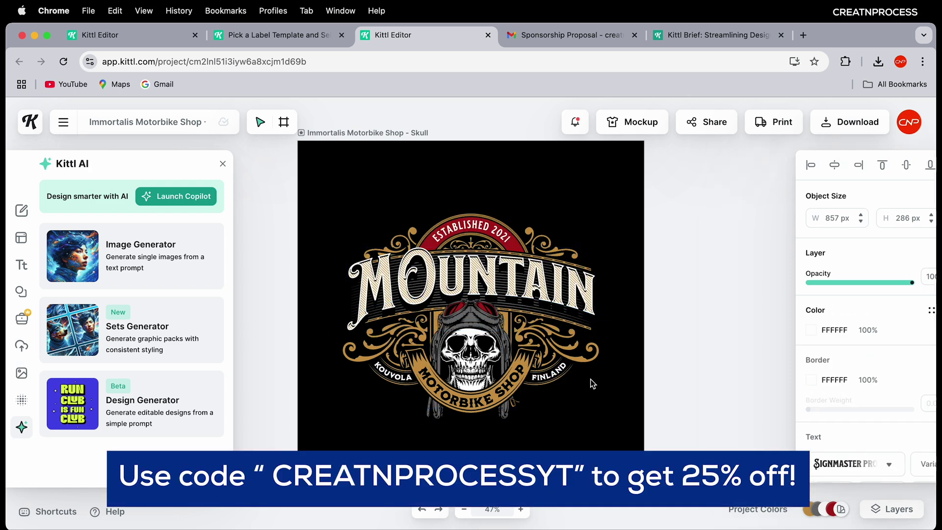
# Change the curved MOTORBIKE SHOP text on the gold banner below the skull to "CLIMBING CLUB"
pyautogui.doubleClick(467, 393)
pyautogui.press('BackSpace')
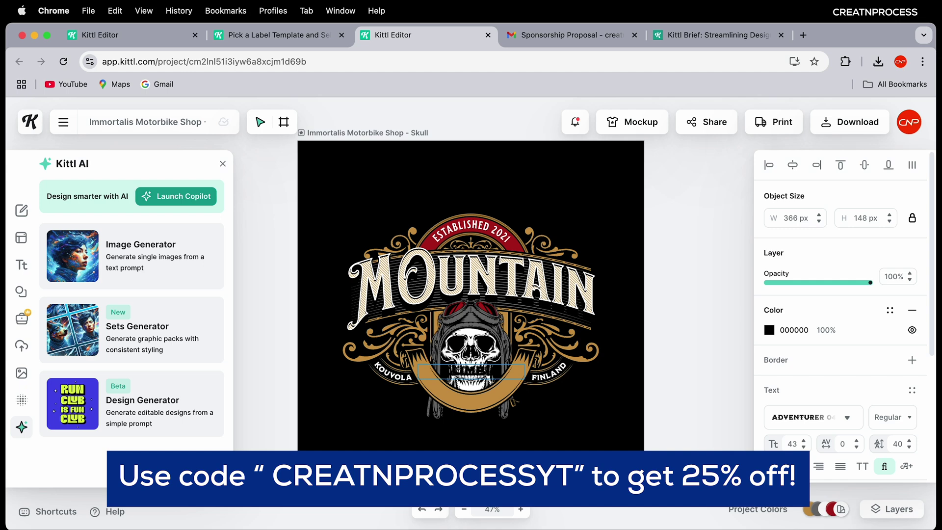
pyautogui.write('CLIMBING CLUB')
pyautogui.press('Escape')
pyautogui.press('Escape')
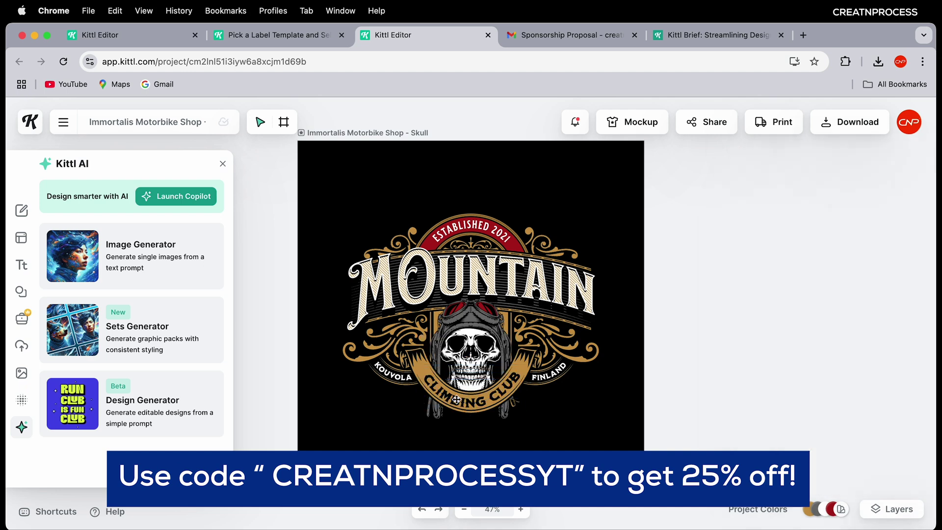